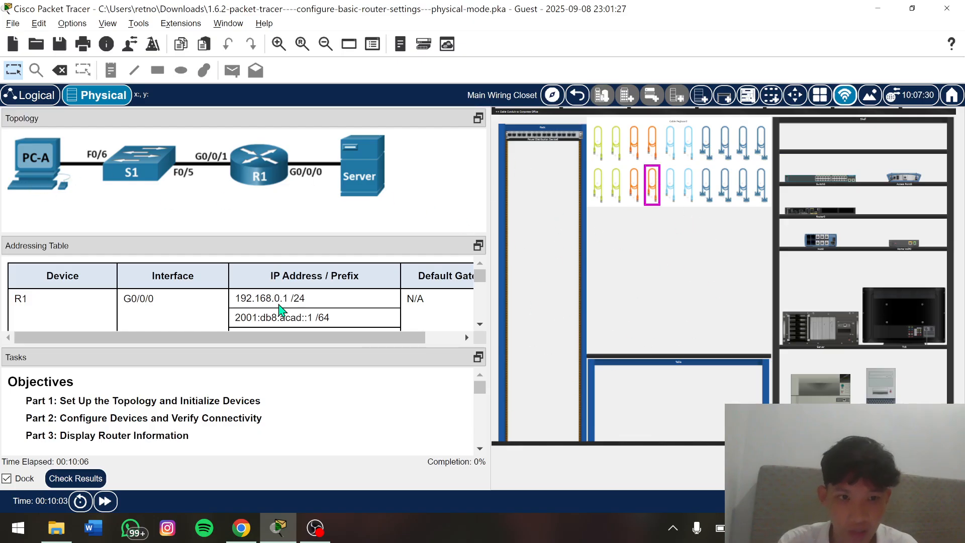
Review the addressing table's interfaces, IP addresses, prefixes and default gateways for R1, PC-A and the Server
scroll(142, 298, "down", 4)
scroll(142, 298, "up", 3)
scroll(141, 298, "down", 3)
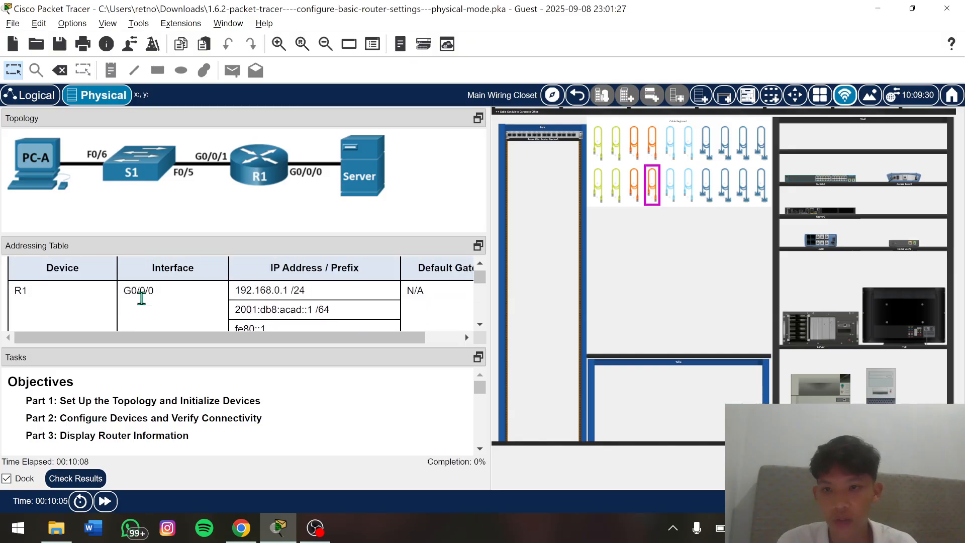
scroll(141, 298, "up", 4)
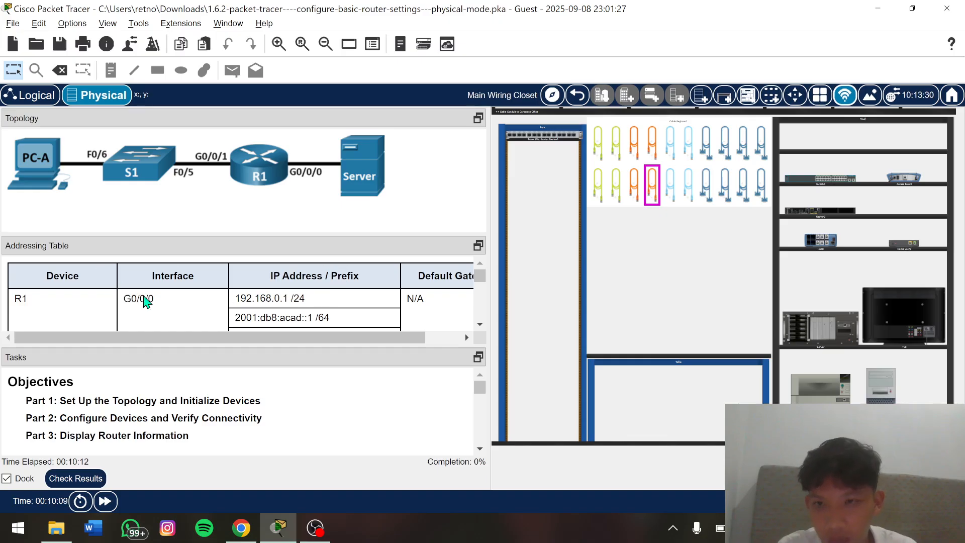
scroll(149, 297, "down", 2)
scroll(150, 297, "up", 1)
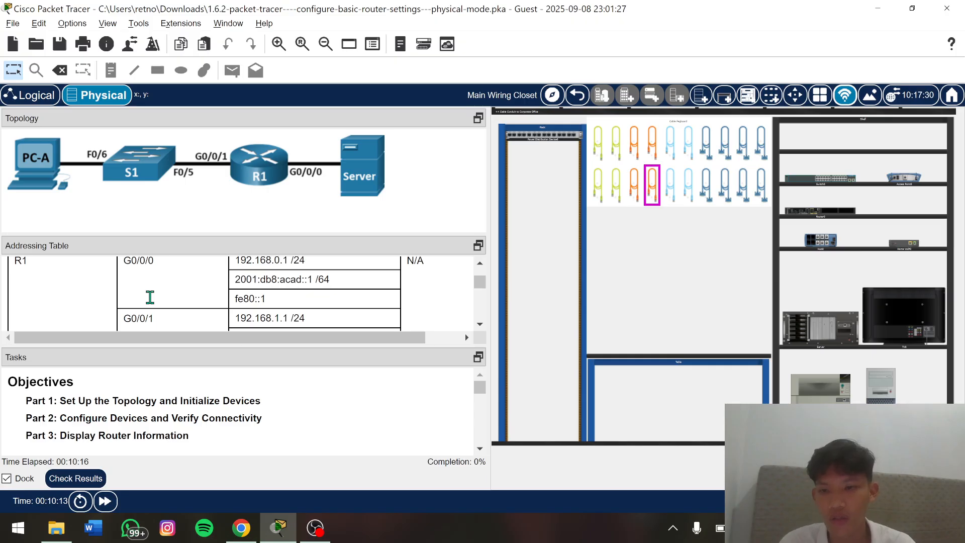
scroll(150, 297, "down", 2)
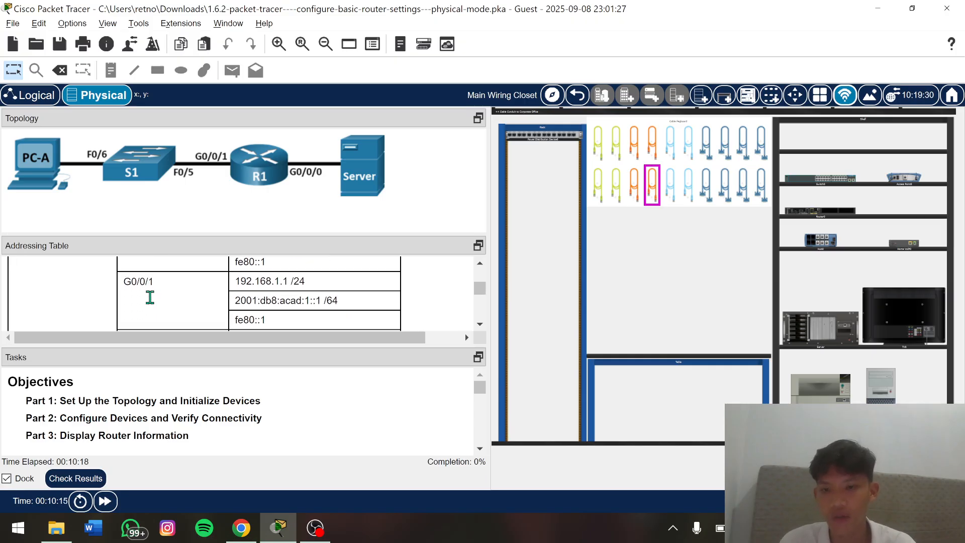
scroll(150, 297, "down", 5)
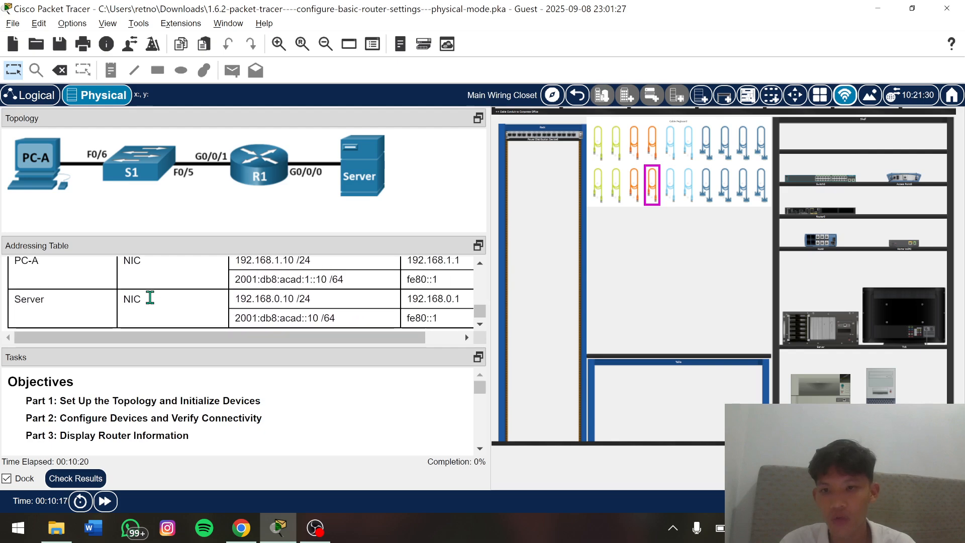
scroll(150, 297, "up", 8)
scroll(318, 317, "up", 1)
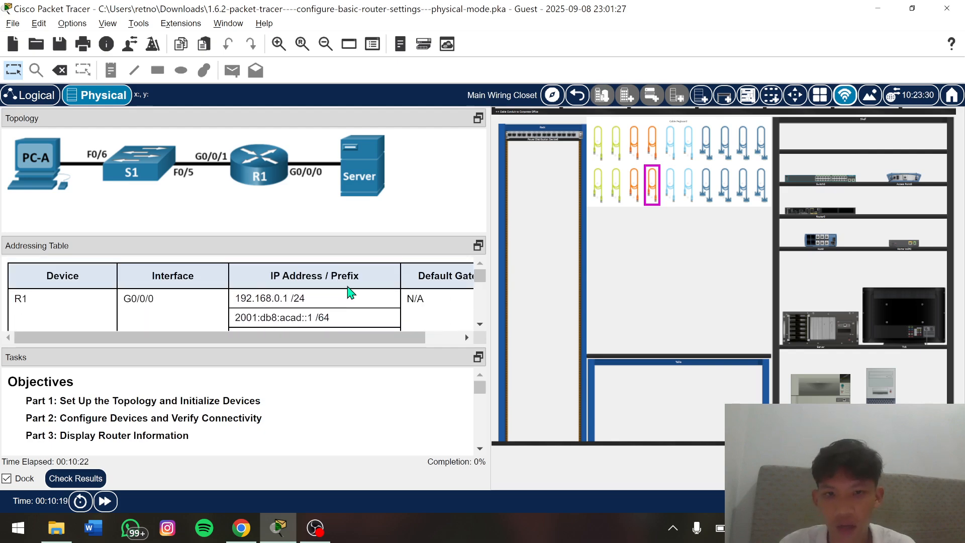
scroll(350, 292, "down", 5)
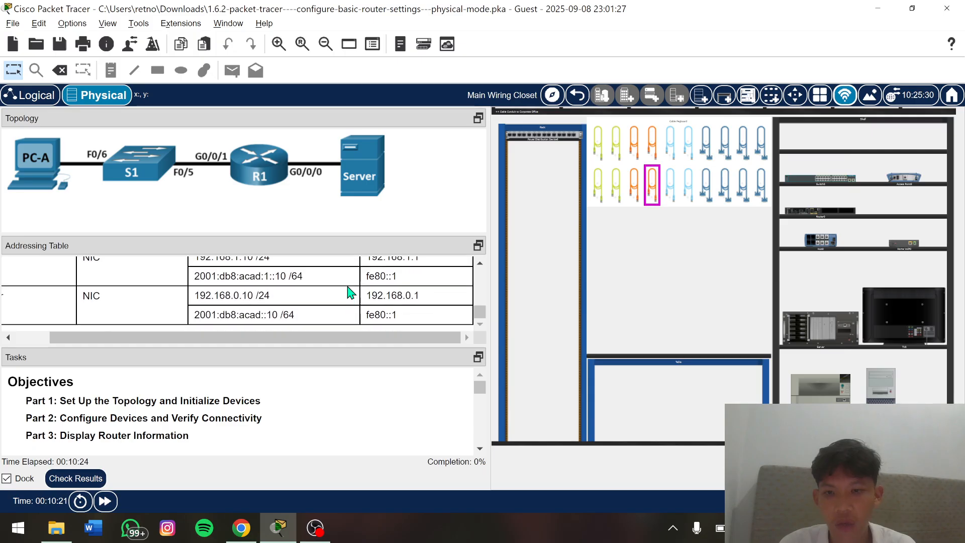
Read the activity's objectives and the Part 1 Step 1 instructions for placing and cabling the devices
scroll(254, 397, "down", 2)
scroll(180, 391, "up", 1)
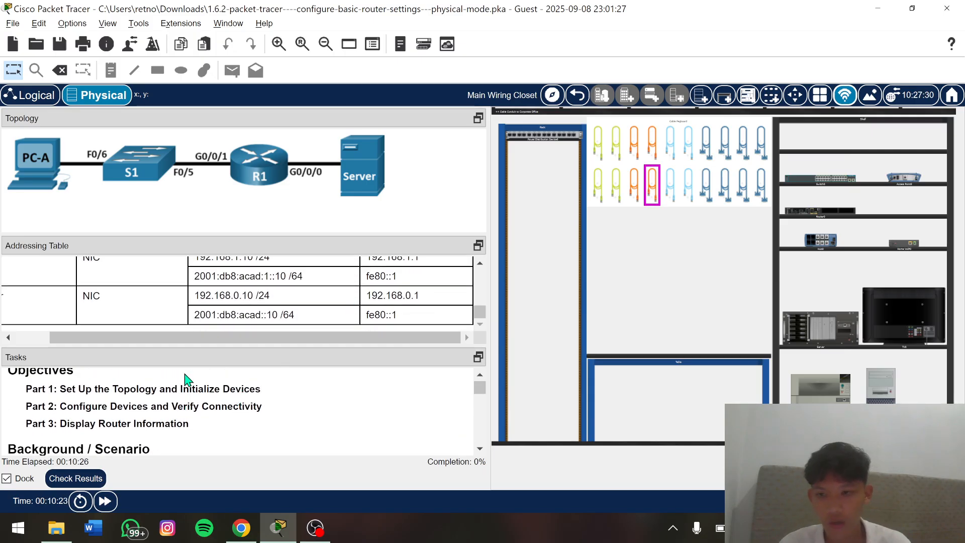
scroll(150, 391, "up", 1)
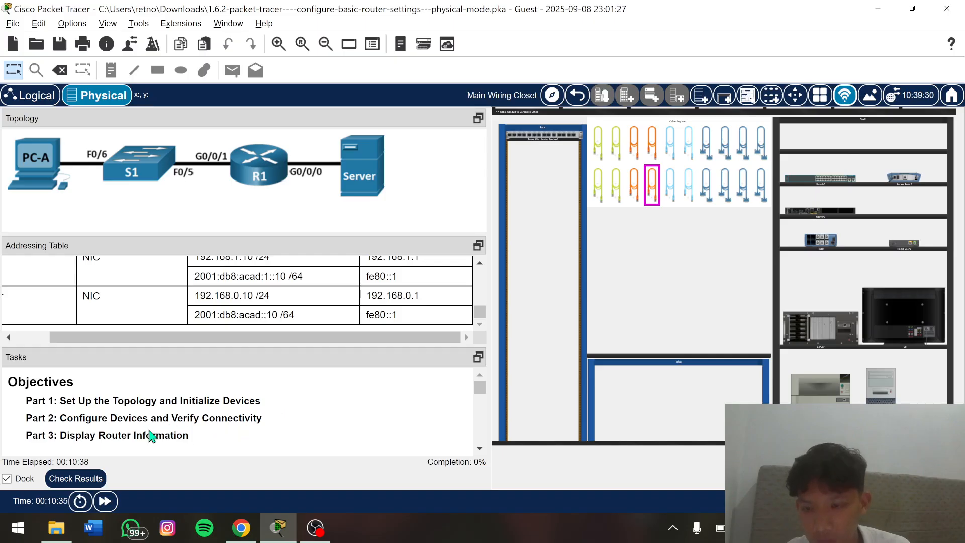
scroll(271, 427, "down", 5)
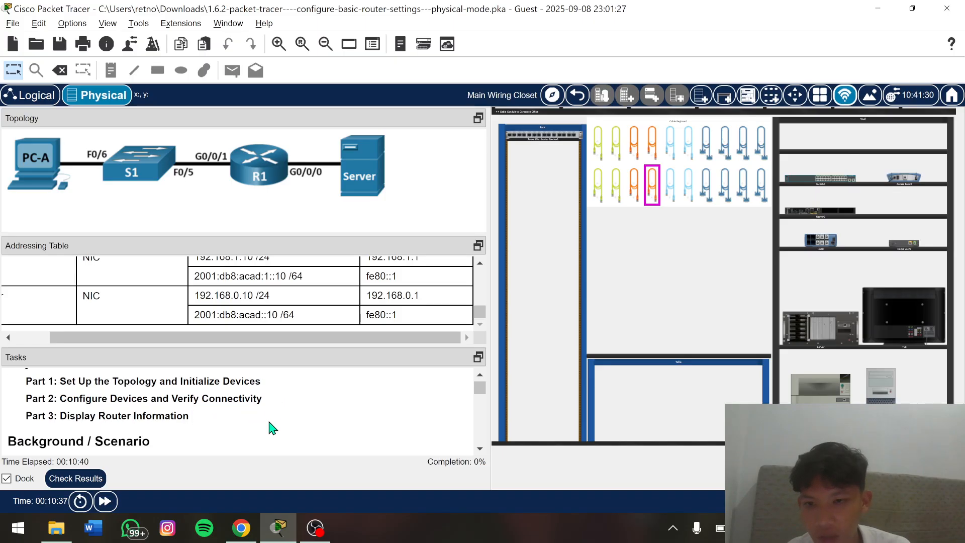
scroll(271, 427, "down", 5)
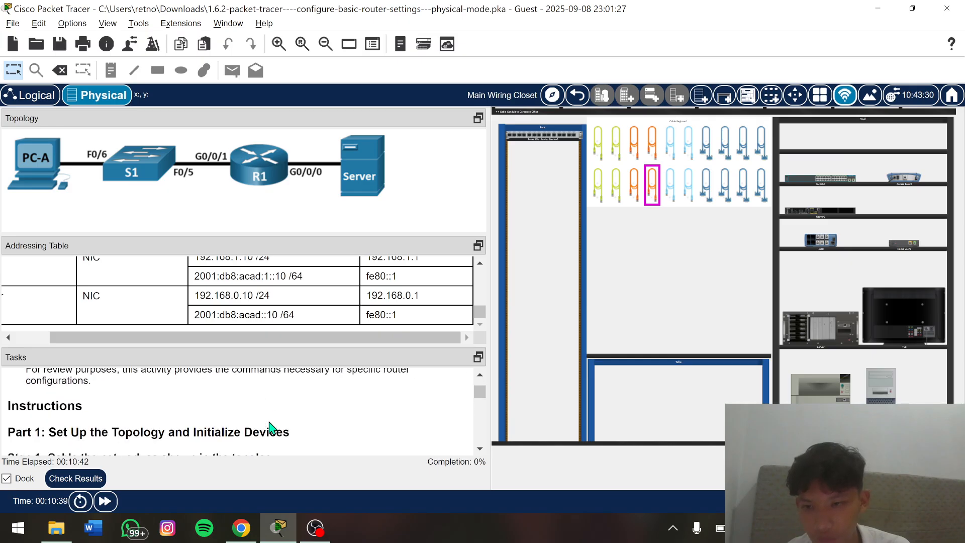
scroll(271, 427, "down", 1)
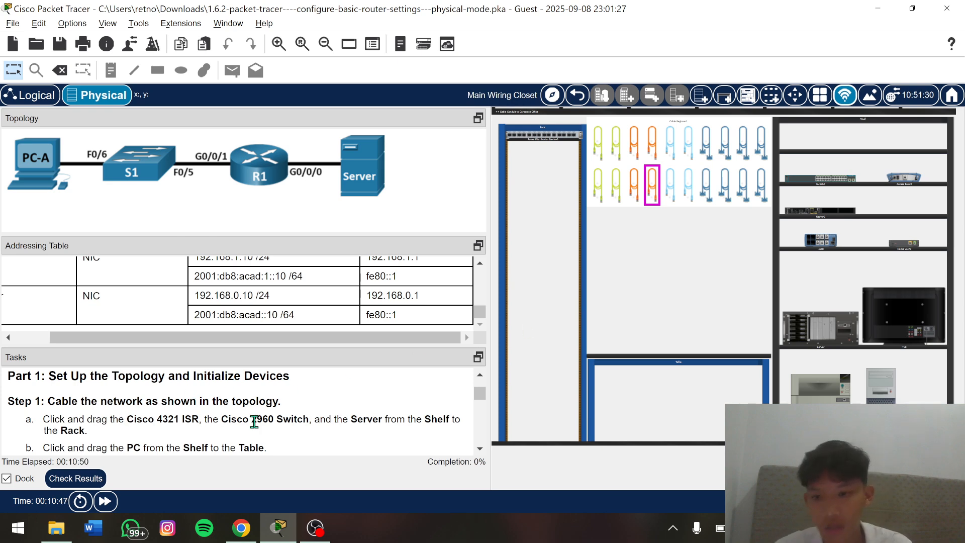
scroll(181, 415, "down", 1)
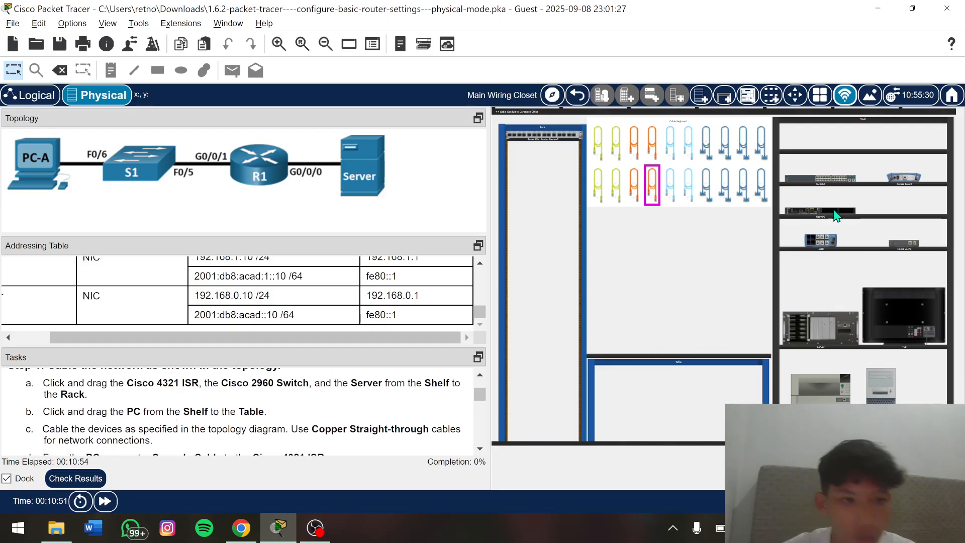
Move the Cisco 4321 ISR, the Cisco 2960 switch and the Server from the shelf to the rack, and the PC to the table
left_click_drag(804, 211, 550, 259)
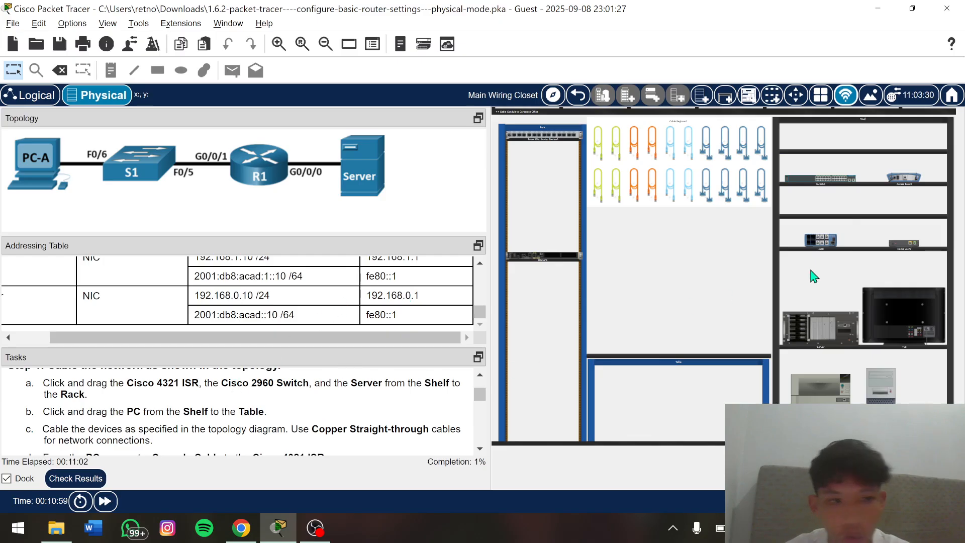
left_click_drag(829, 180, 555, 295)
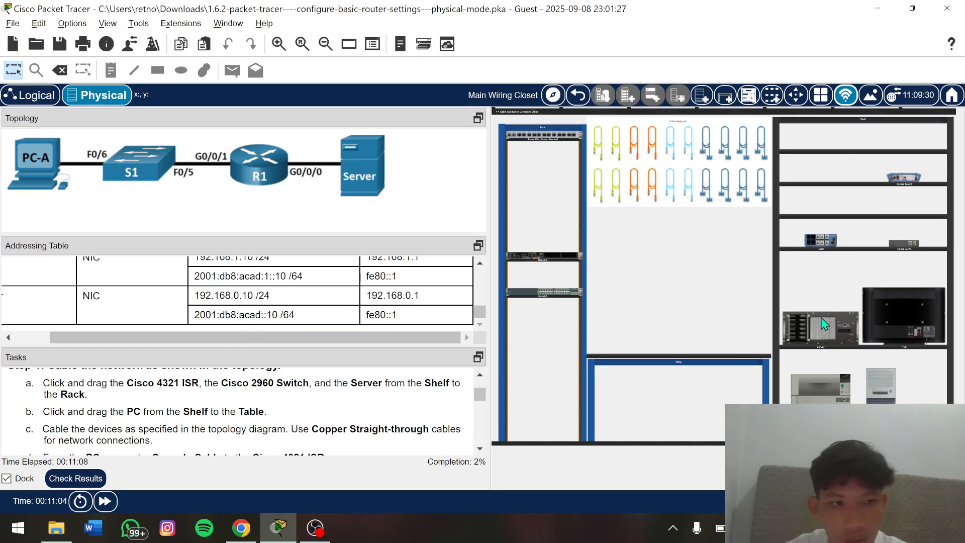
left_click_drag(825, 323, 535, 335)
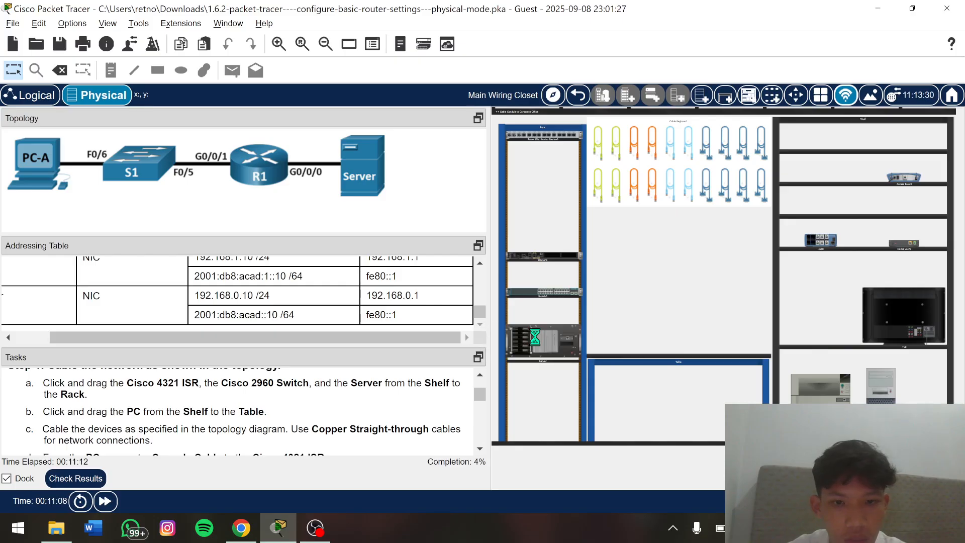
scroll(319, 414, "down", 1)
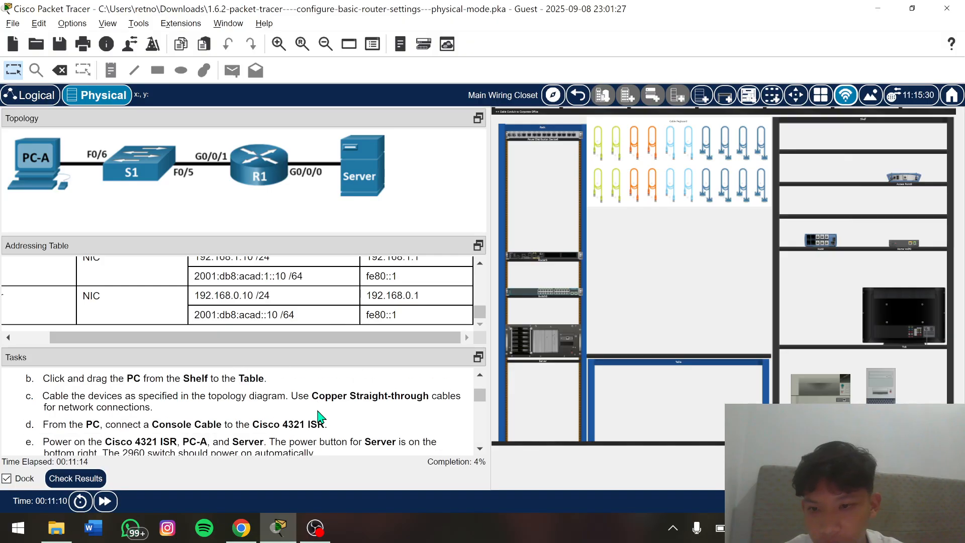
left_click_drag(886, 401, 637, 318)
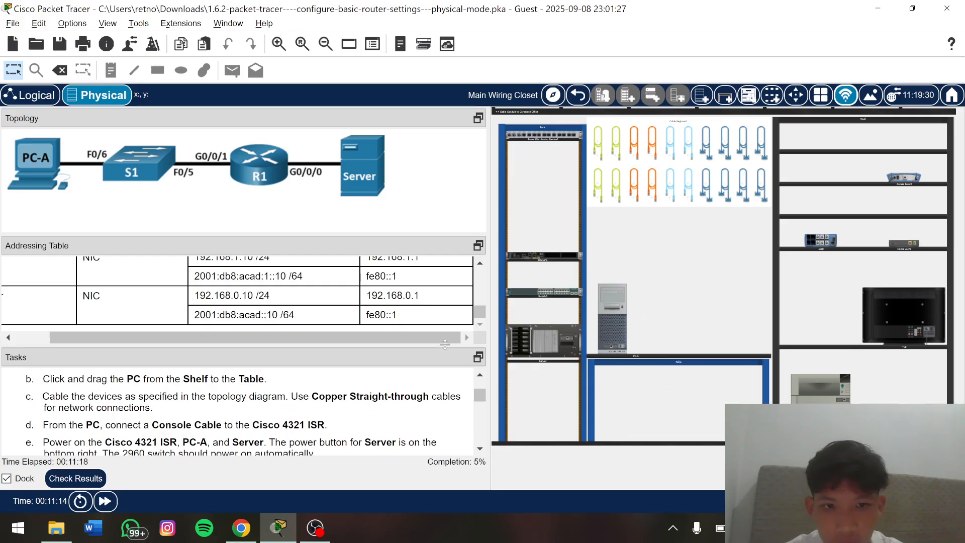
Connect PC-A's network port to the switch's FastEthernet0/6 port with a copper straight-through cable
scroll(211, 417, "down", 1)
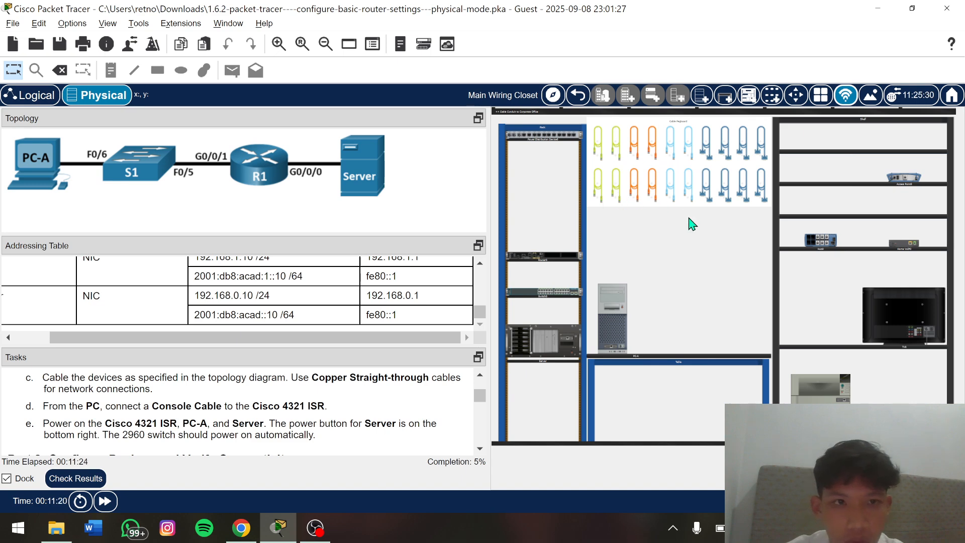
scroll(670, 258, "up", 2)
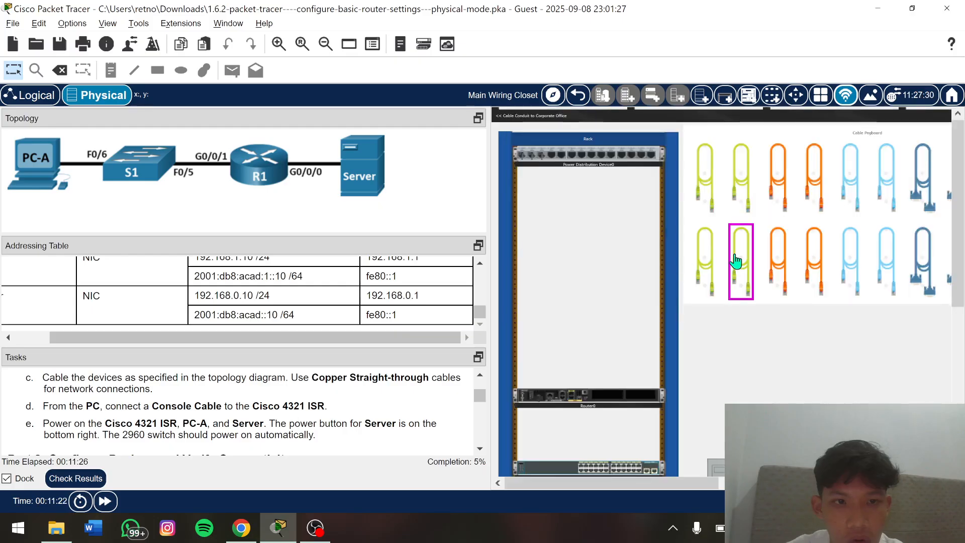
scroll(735, 261, "down", 1)
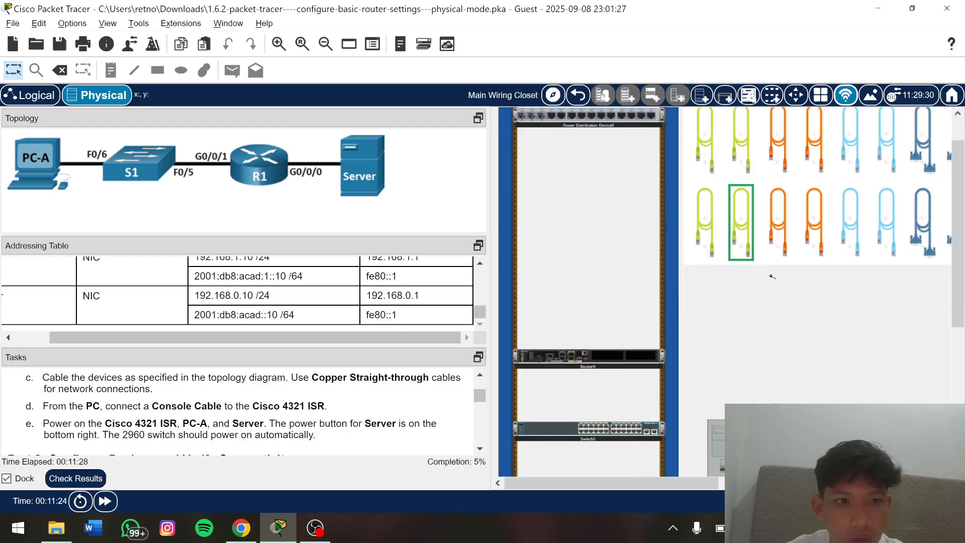
scroll(773, 277, "down", 2)
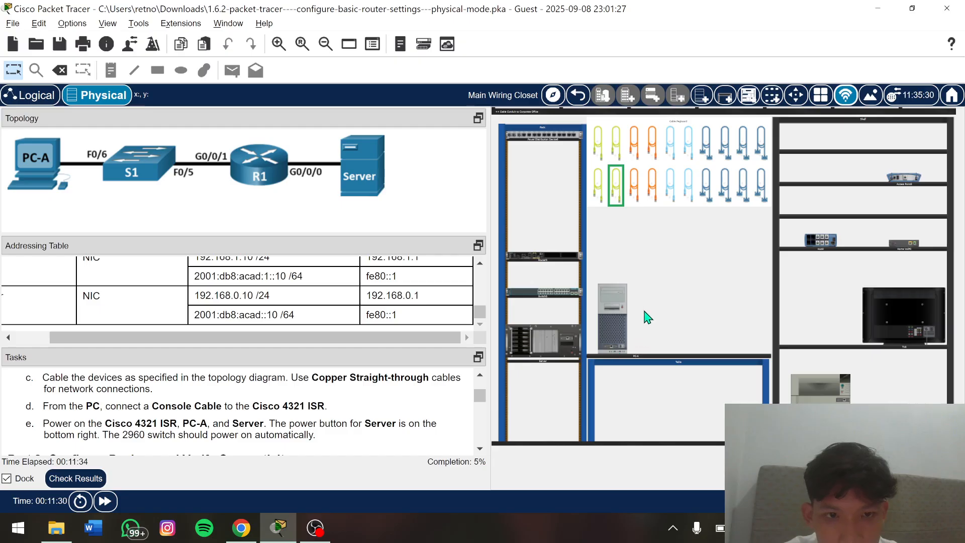
scroll(674, 337, "up", 4)
scroll(674, 339, "down", 5)
scroll(674, 339, "right", 4)
scroll(673, 340, "down", 2)
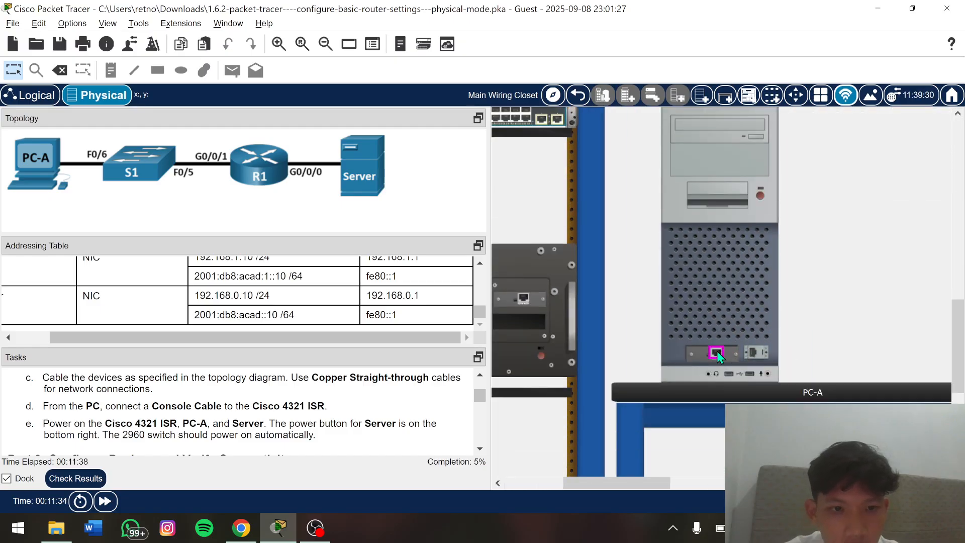
scroll(664, 275, "down", 3)
scroll(664, 275, "down", 2)
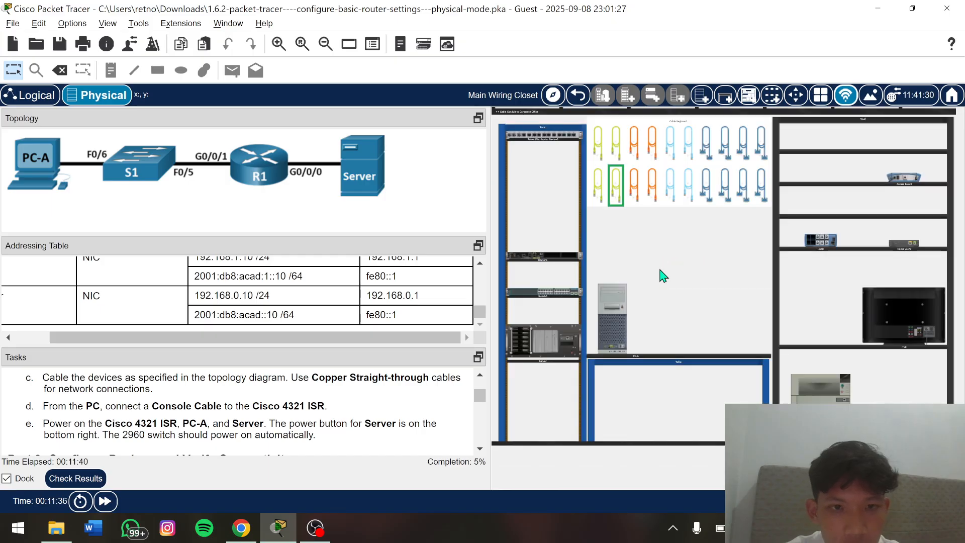
left_click(544, 295)
left_click(598, 307)
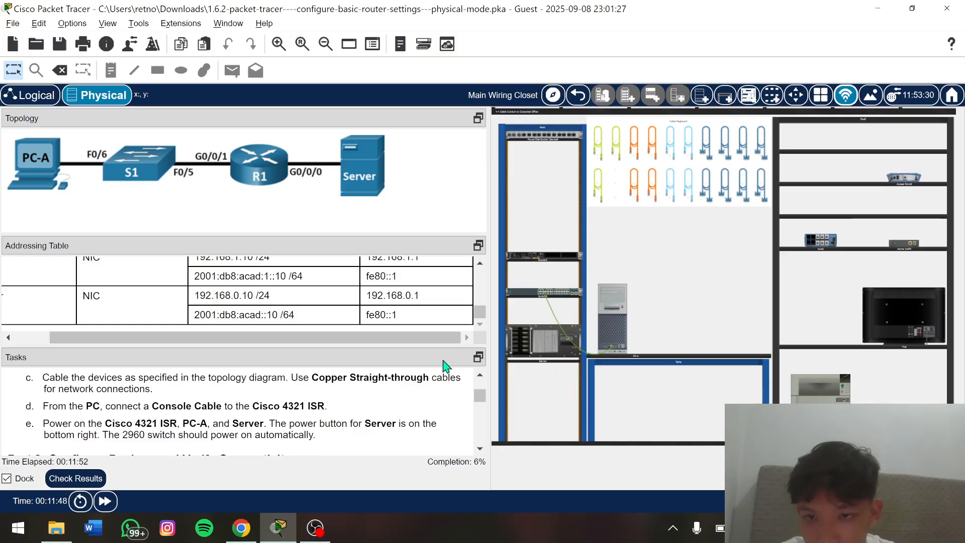
Connect the switch's FastEthernet0/5 port to the router's GigabitEthernet0/0/1 port with a second copper straight-through cable
left_click(597, 196)
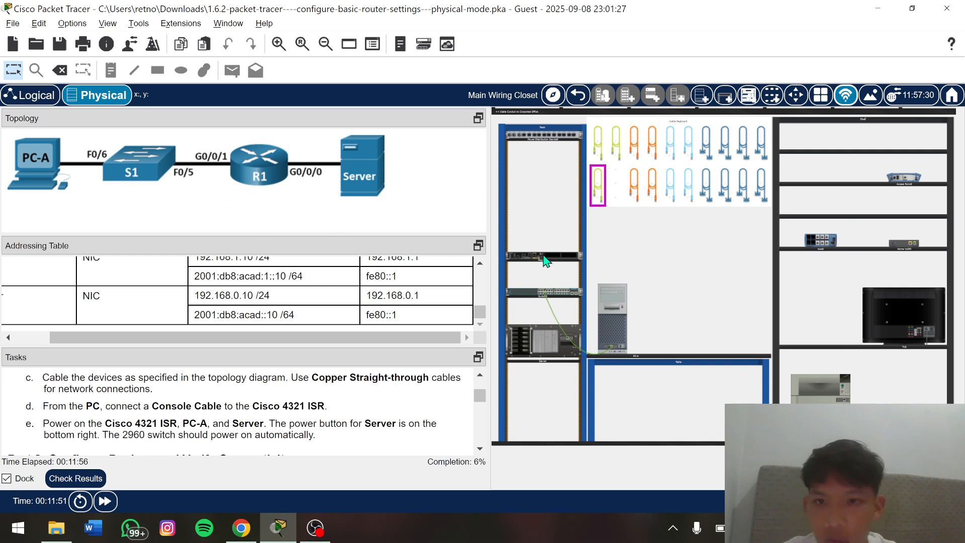
right_click(530, 293)
left_click(572, 298)
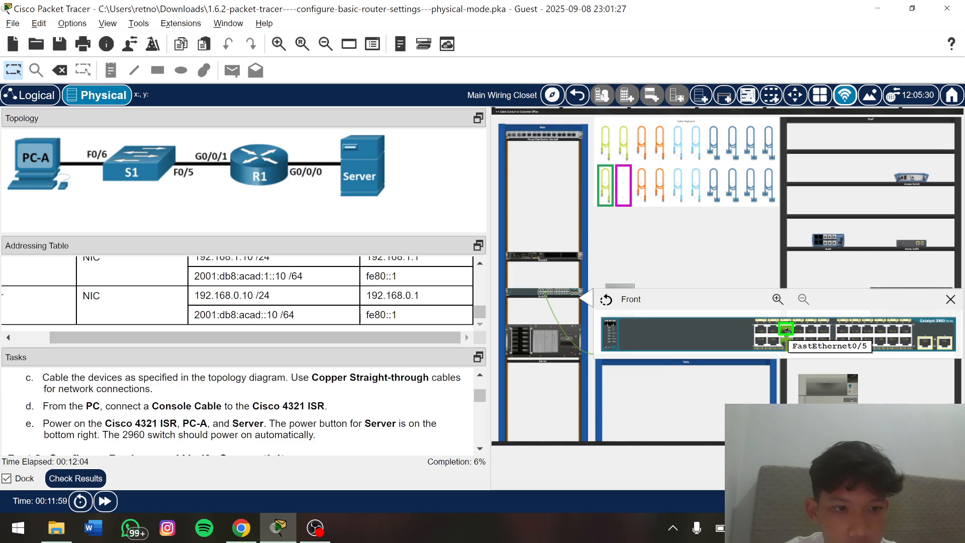
right_click(549, 332)
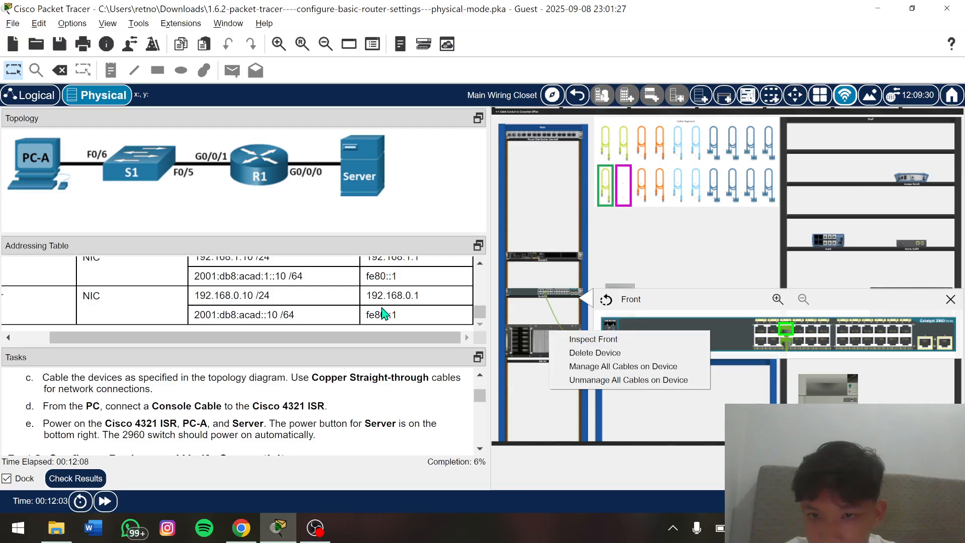
left_click(544, 257)
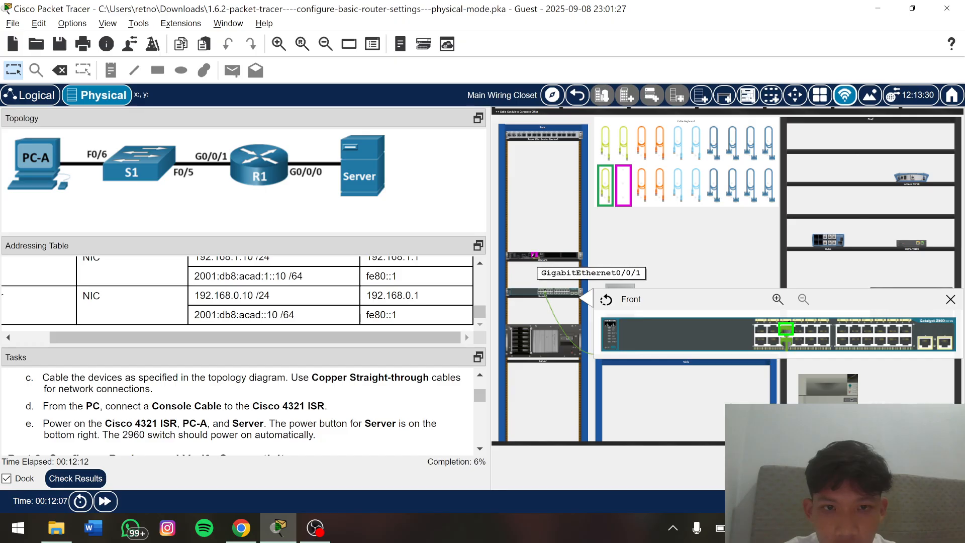
left_click(543, 259)
left_click(537, 260)
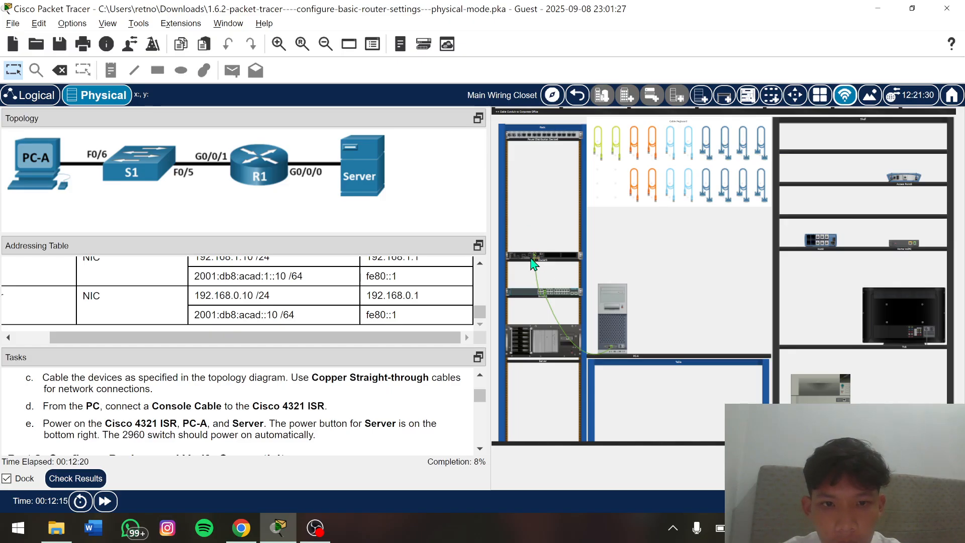
left_click(529, 257)
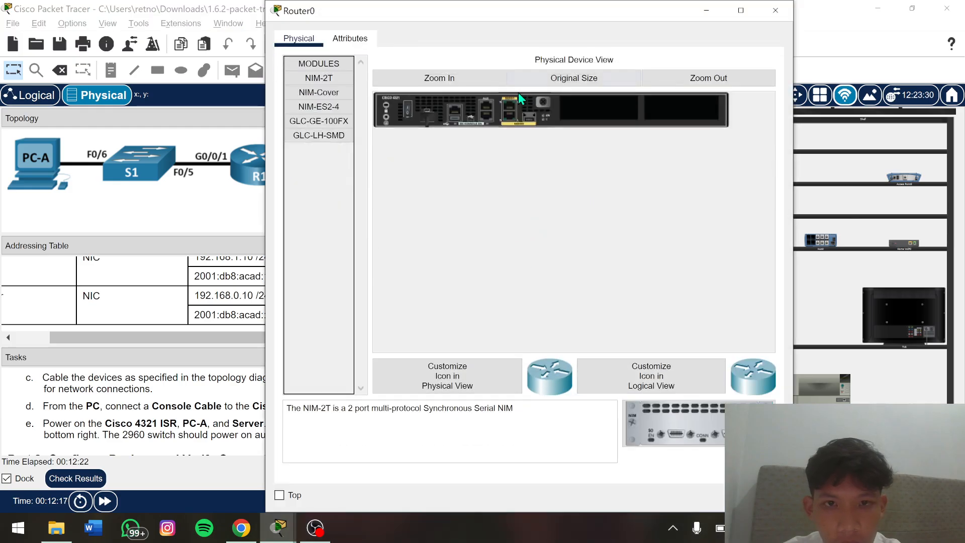
left_click(706, 11)
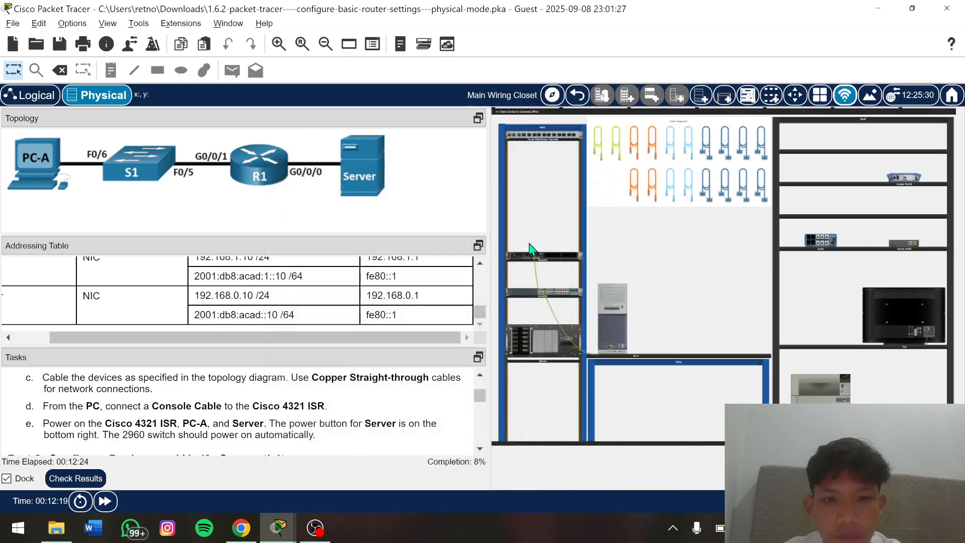
left_click(522, 259)
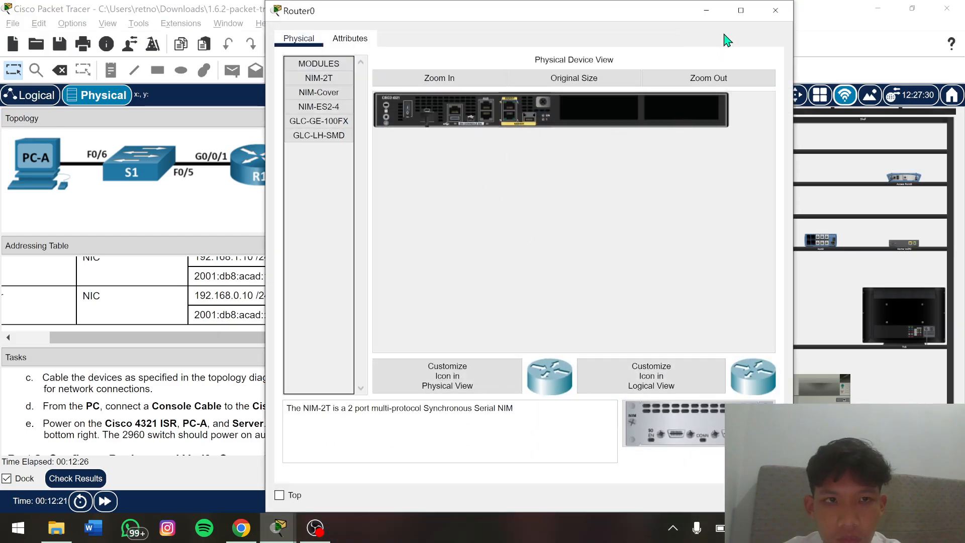
left_click(708, 11)
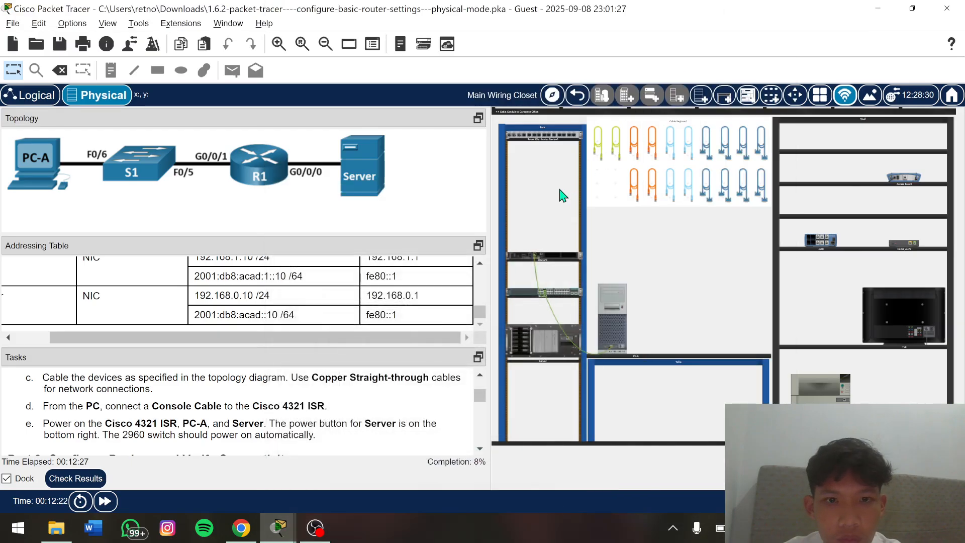
Connect the router's GigabitEthernet0/0/0 port to the Server's network port with a copper straight-through cable
right_click(522, 263)
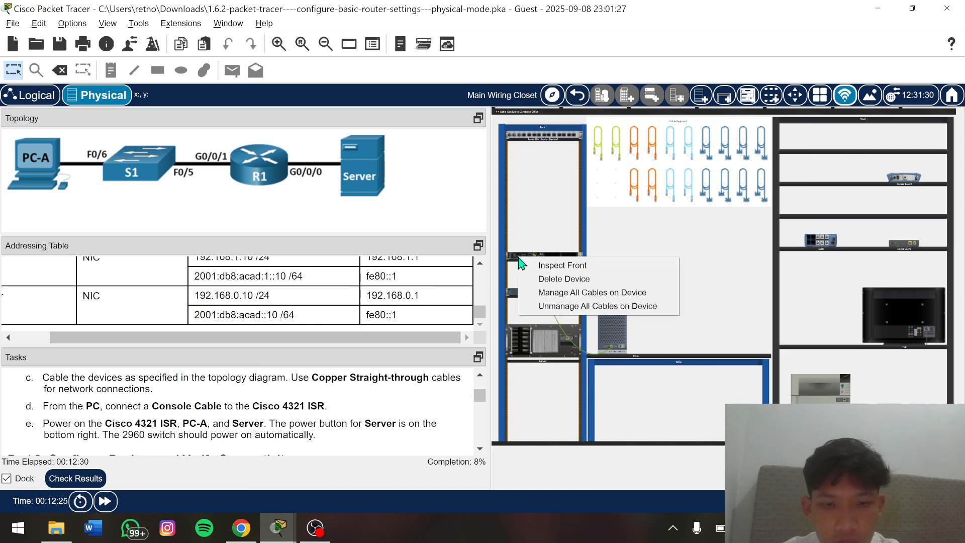
left_click(546, 263)
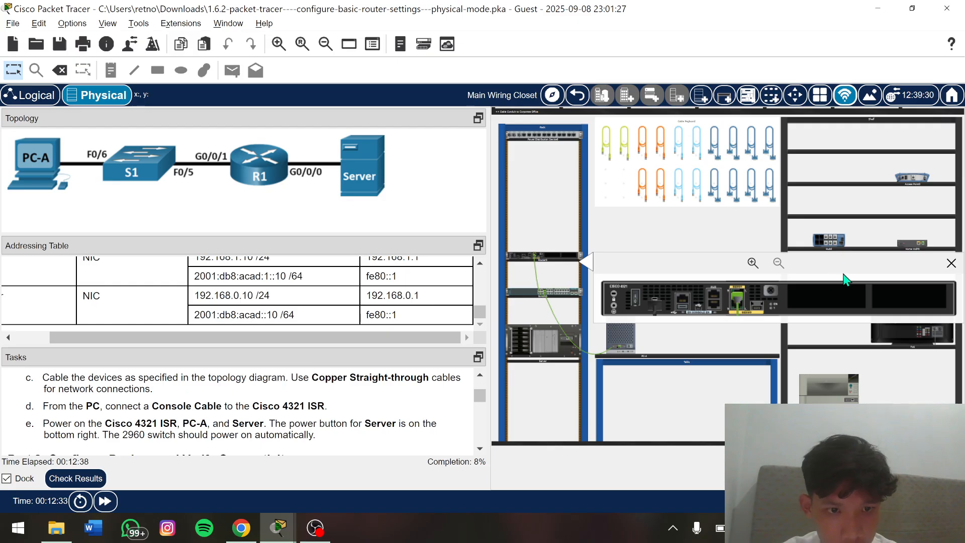
left_click(625, 157)
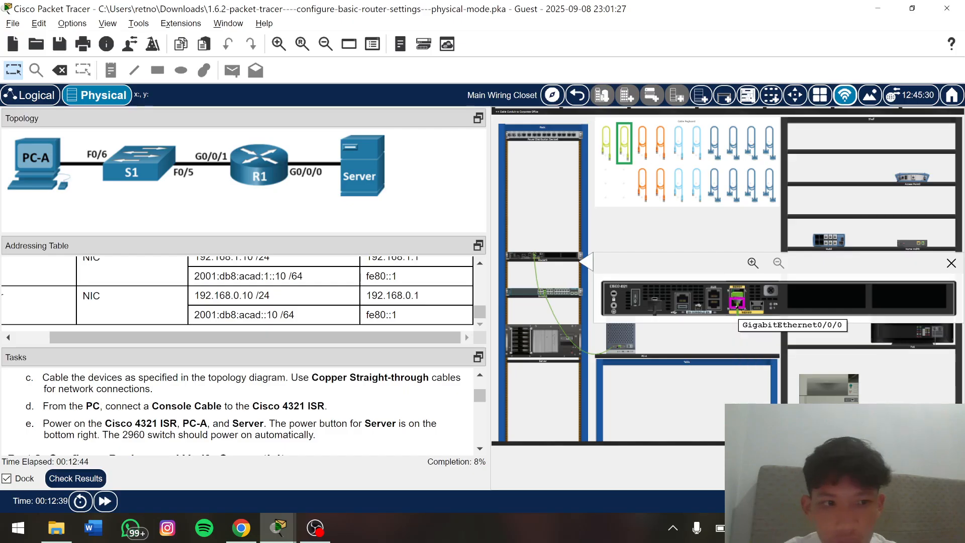
left_click(737, 304)
right_click(551, 348)
left_click(578, 355)
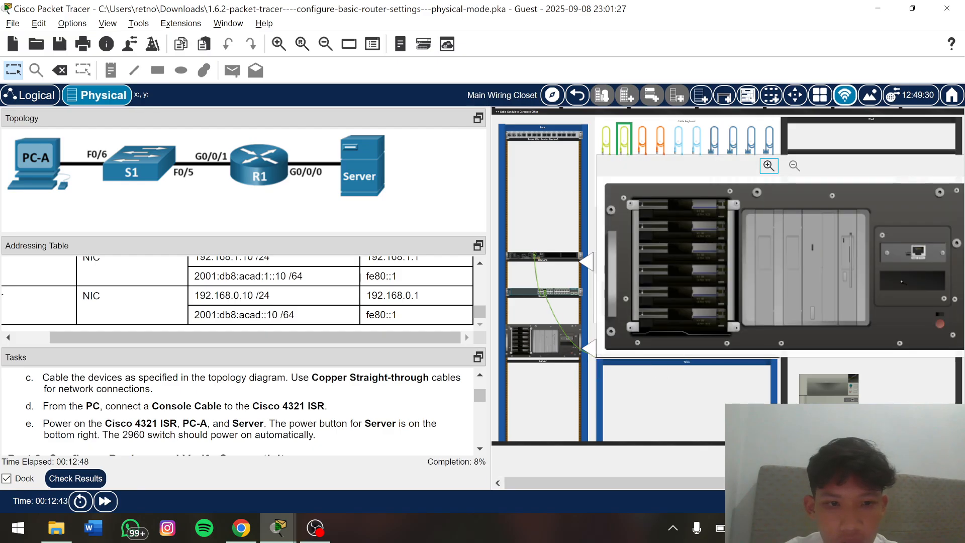
left_click(918, 251)
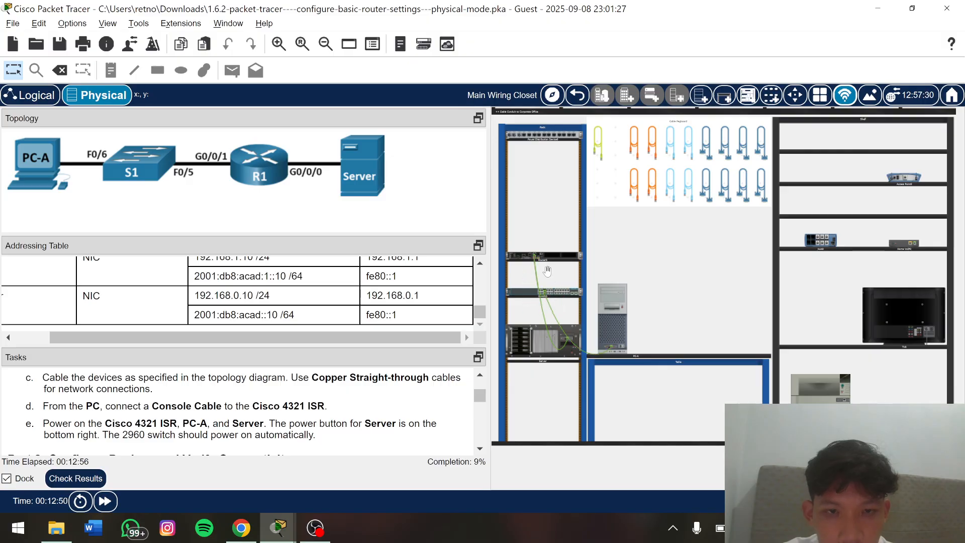
Connect a console cable from PC-A to the console port of the Cisco 4321 ISR, following instruction d
scroll(548, 272, "up", 3)
scroll(632, 306, "down", 4)
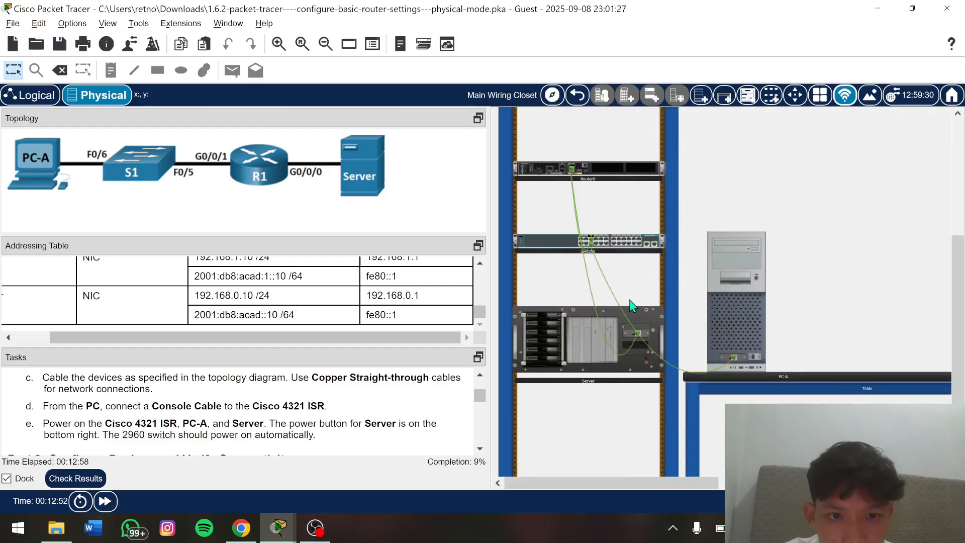
scroll(632, 306, "down", 1)
scroll(290, 428, "down", 2)
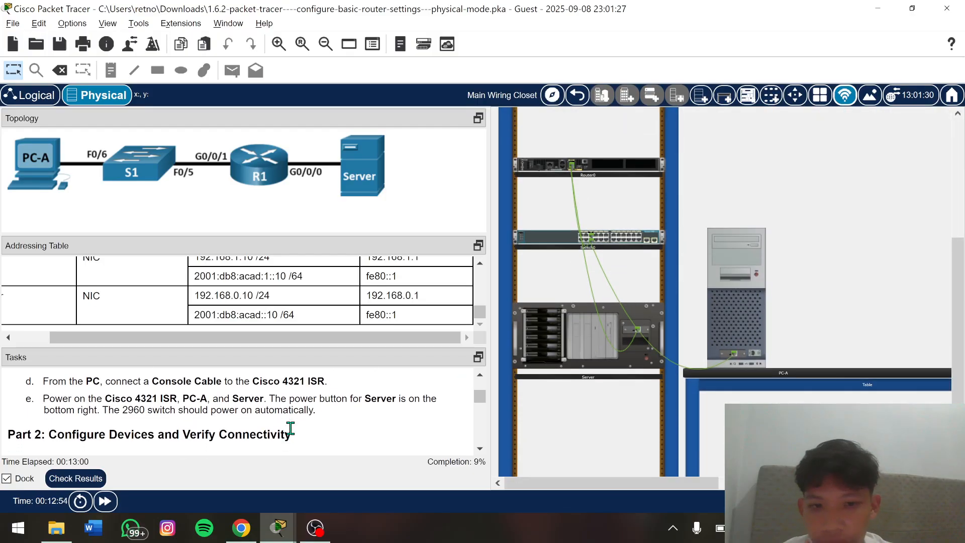
scroll(291, 428, "down", 1)
scroll(290, 428, "up", 2)
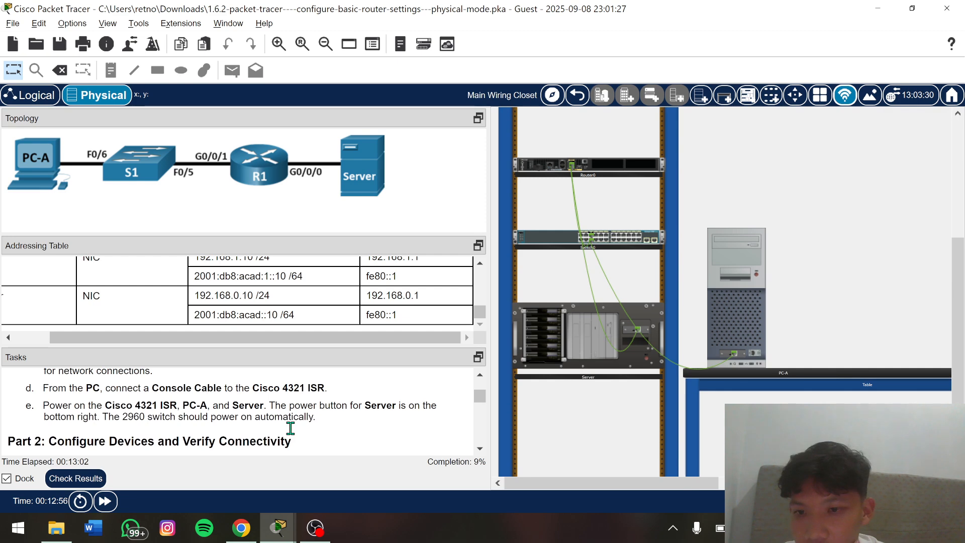
scroll(699, 257, "up", 4)
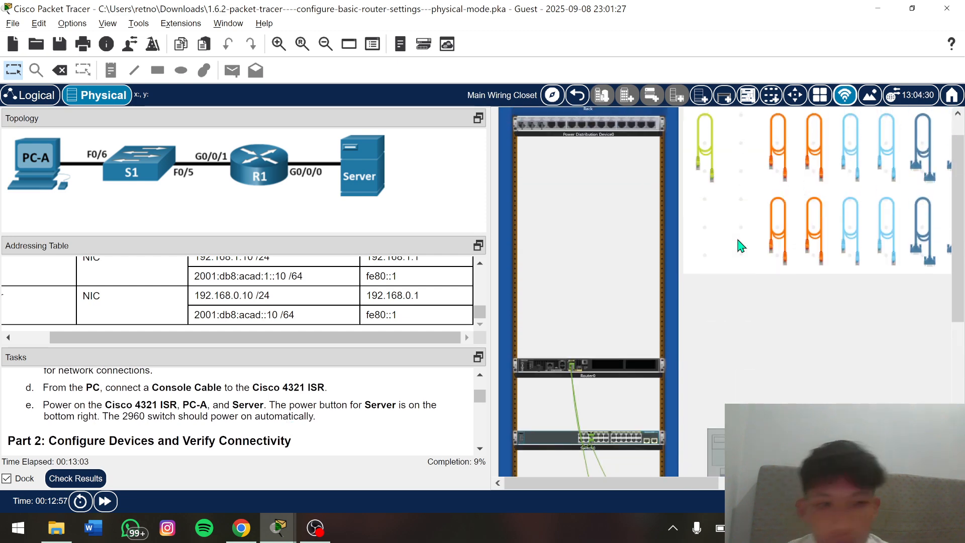
left_click(855, 246)
scroll(855, 246, "down", 5)
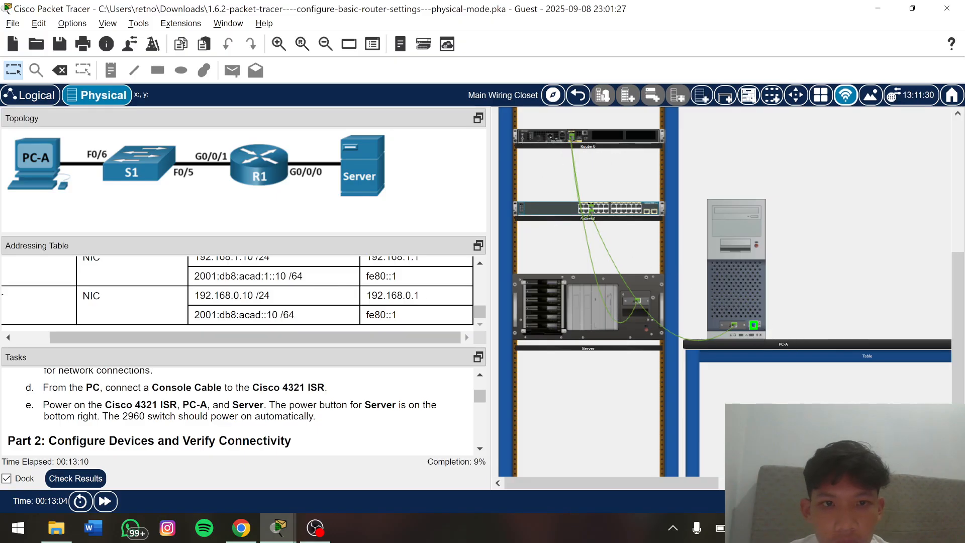
left_click(562, 137)
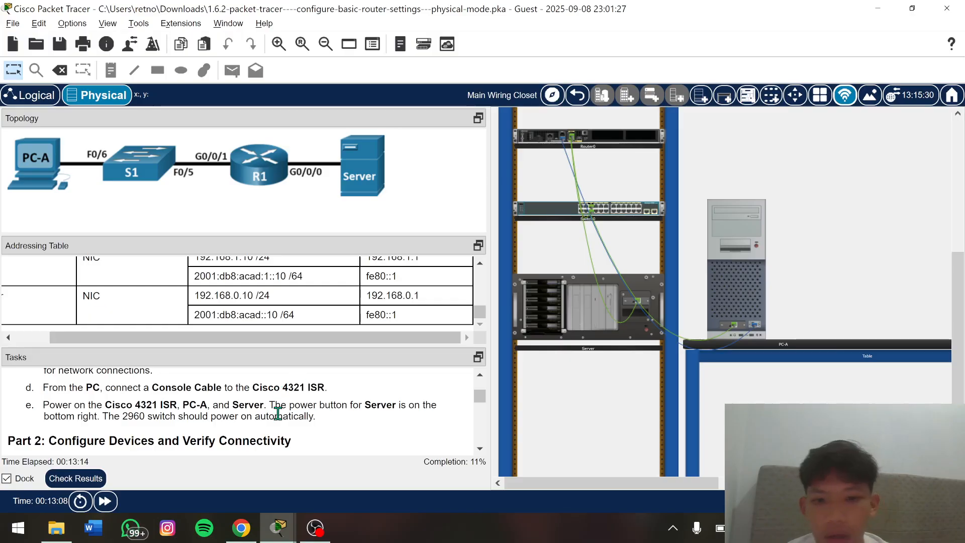
Power on PC-A in its physical device view
scroll(278, 413, "down", 3)
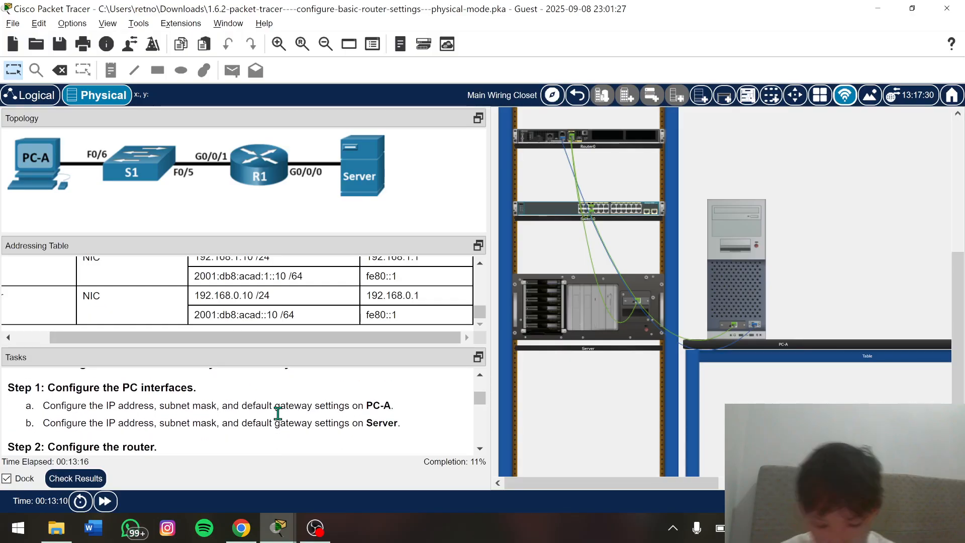
left_click(728, 239)
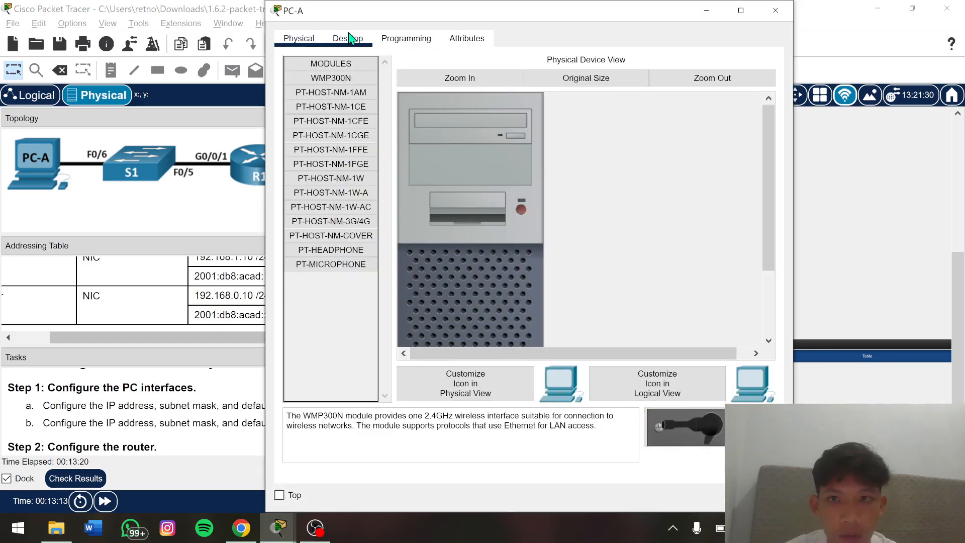
left_click(351, 39)
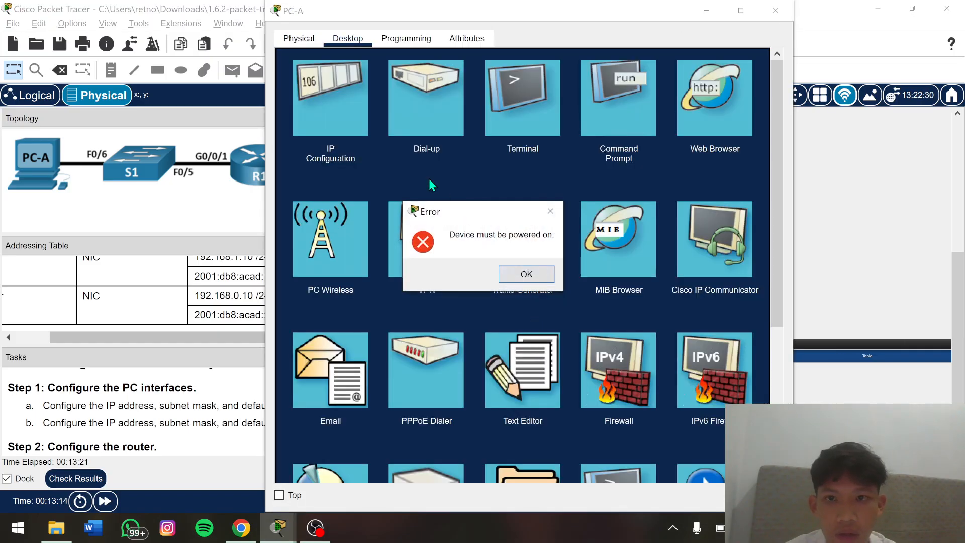
left_click(520, 274)
left_click(522, 211)
left_click(706, 11)
Inspect the front of the 2960 switch and power on the Cisco 4321 ISR
right_click(563, 210)
left_click(584, 217)
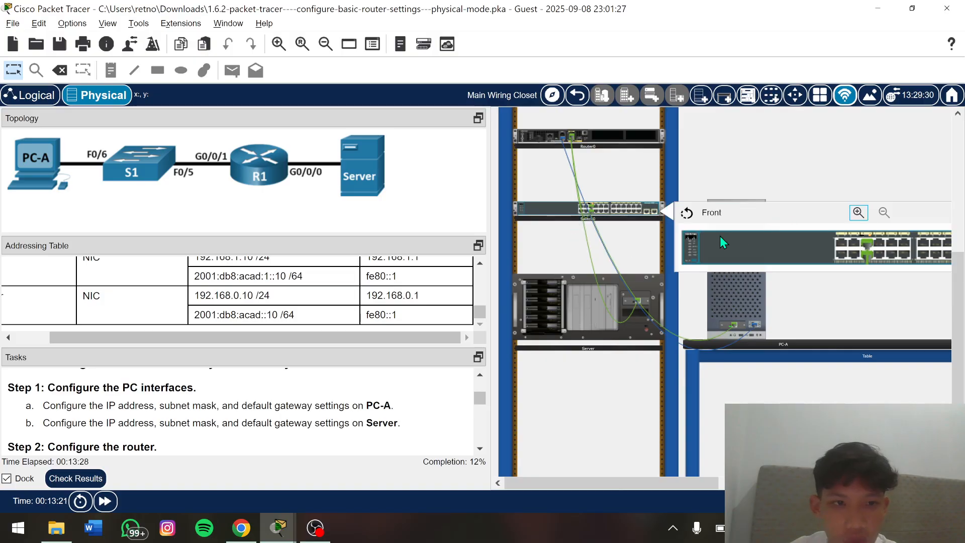
right_click(543, 144)
left_click(527, 170)
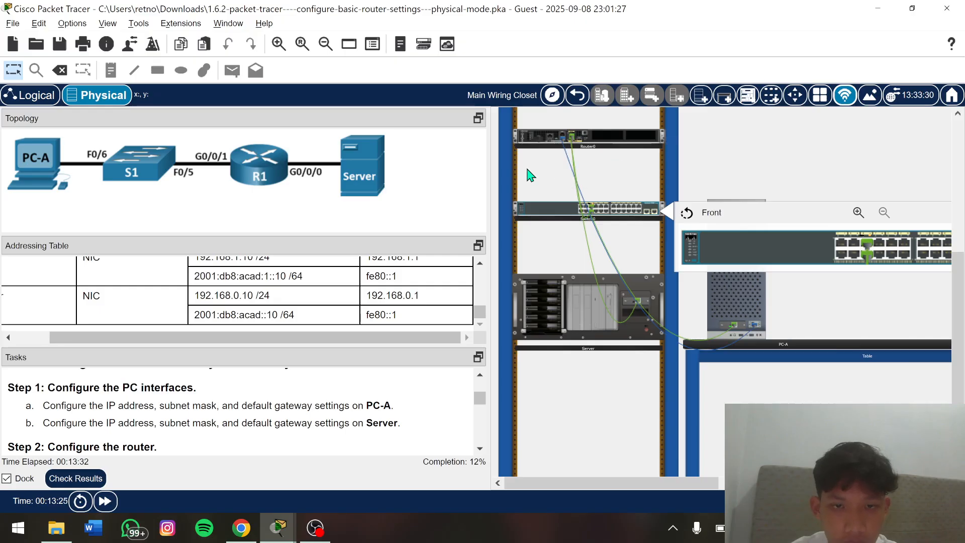
left_click(532, 134)
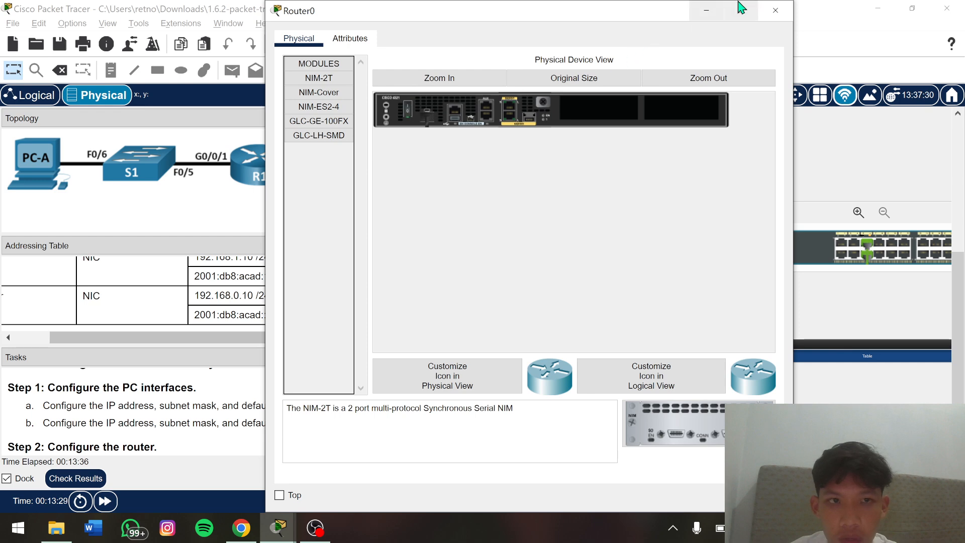
left_click(775, 10)
Power on the Server from its front view and close the inspection views of the Server and switch
right_click(565, 274)
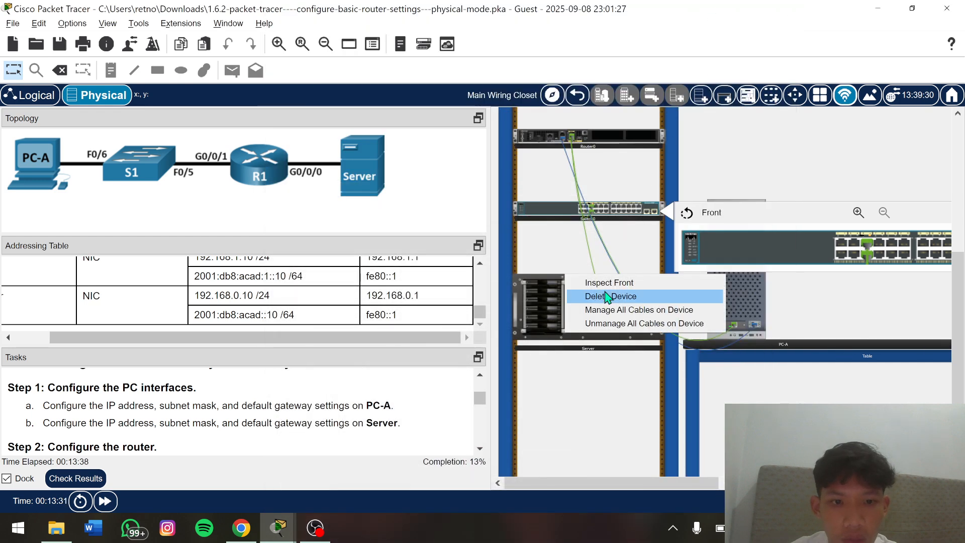
left_click(583, 280)
scroll(881, 355, "right", 2)
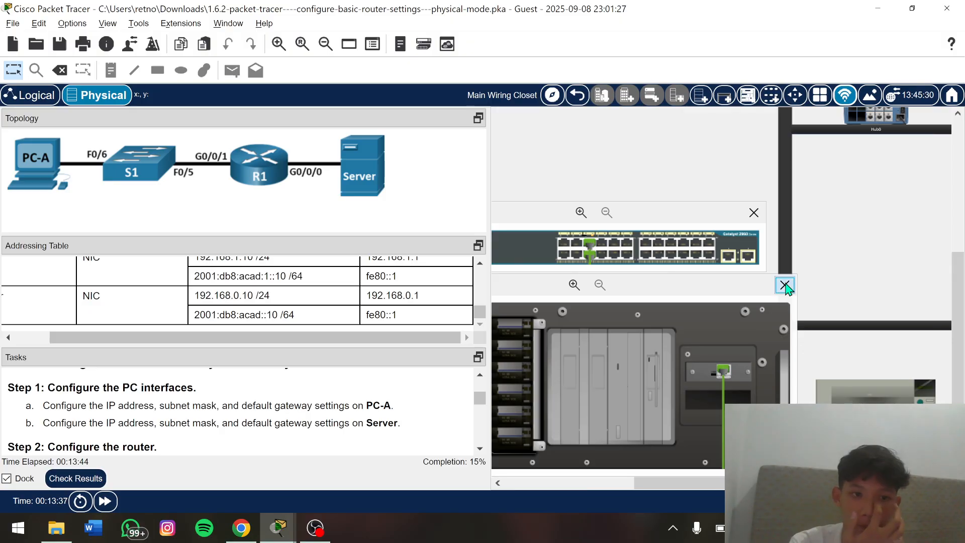
left_click(785, 282)
left_click(754, 212)
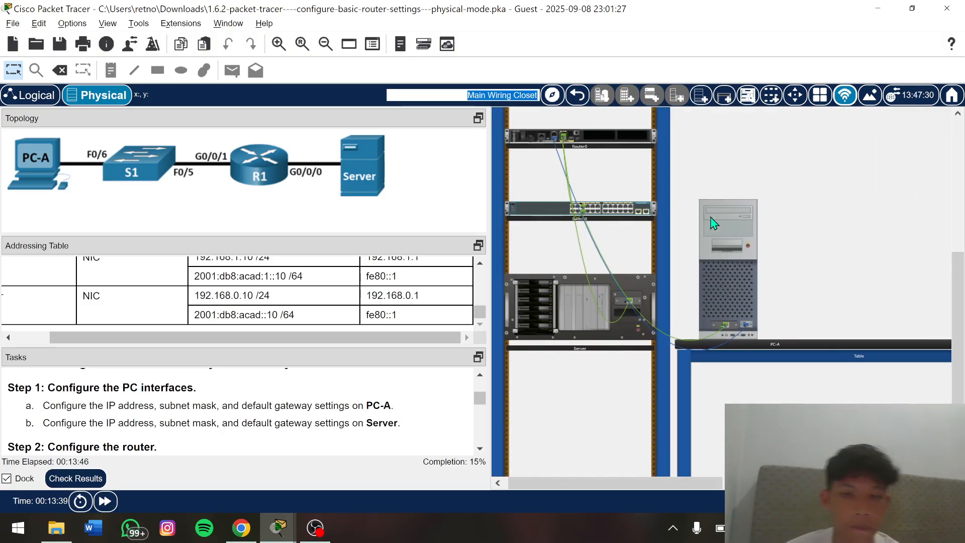
Open PC-A's IP Configuration side by side with the activity window, choose static IPv4 addressing and bring up PC-A's row in the Addressing Table
scroll(280, 422, "down", 1)
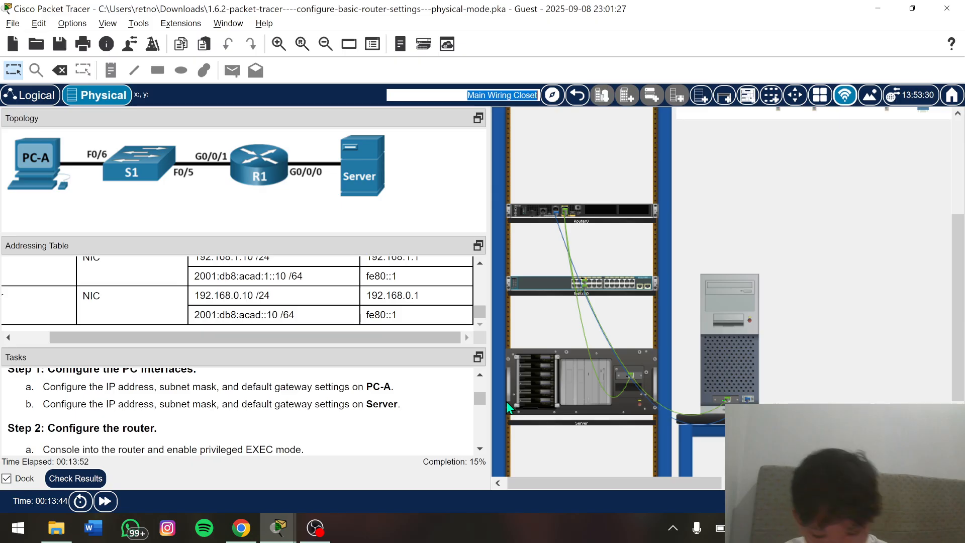
left_click(720, 321)
left_click(340, 43)
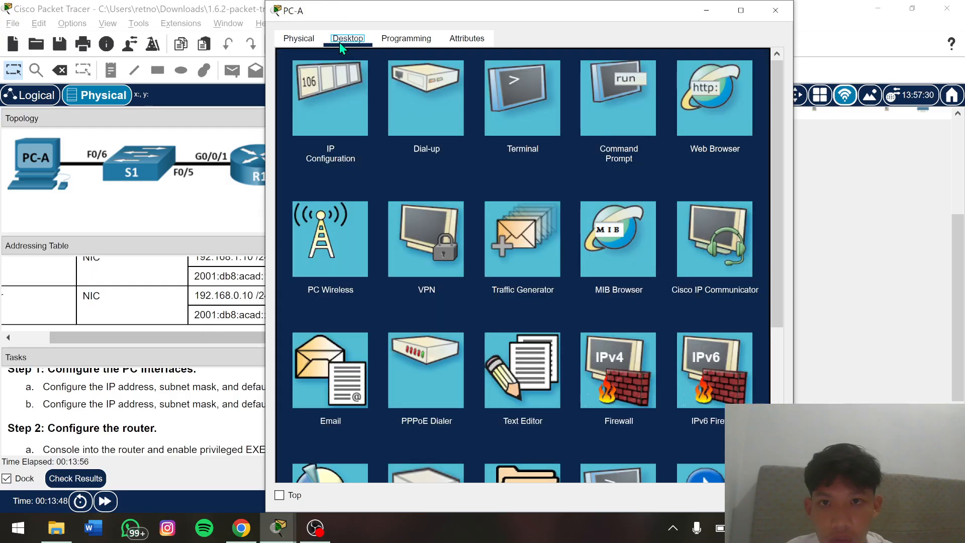
left_click(346, 98)
left_click(455, 121)
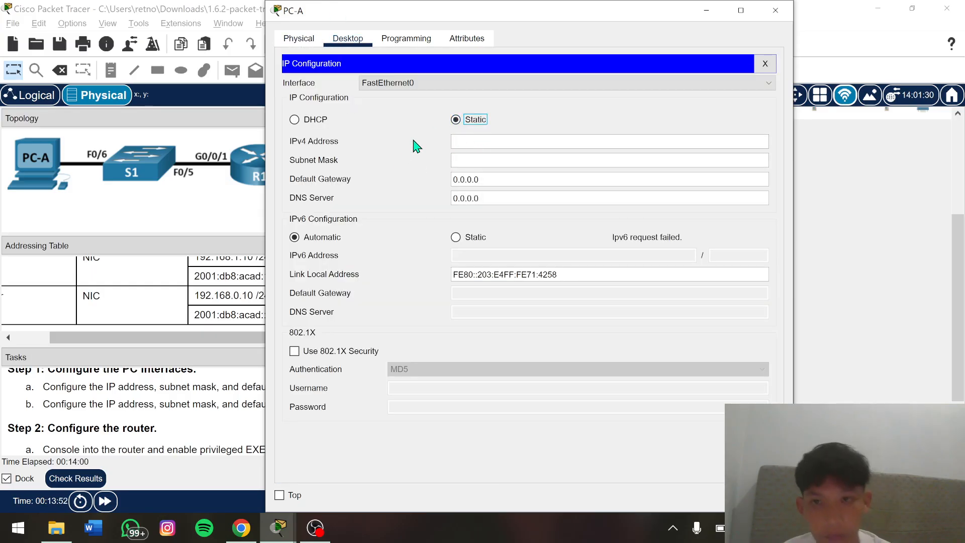
key("super+Right")
left_click(189, 167)
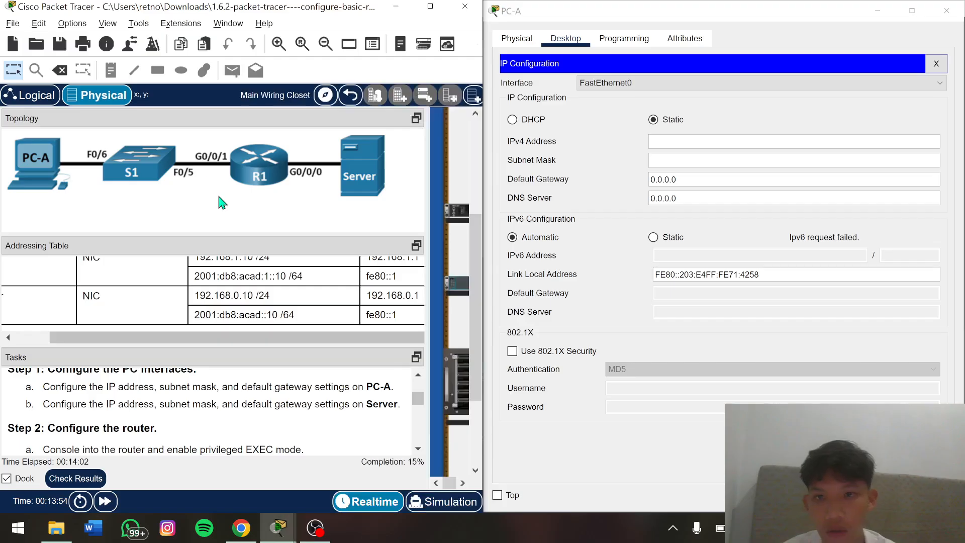
scroll(228, 289, "up", 5)
scroll(231, 292, "down", 5)
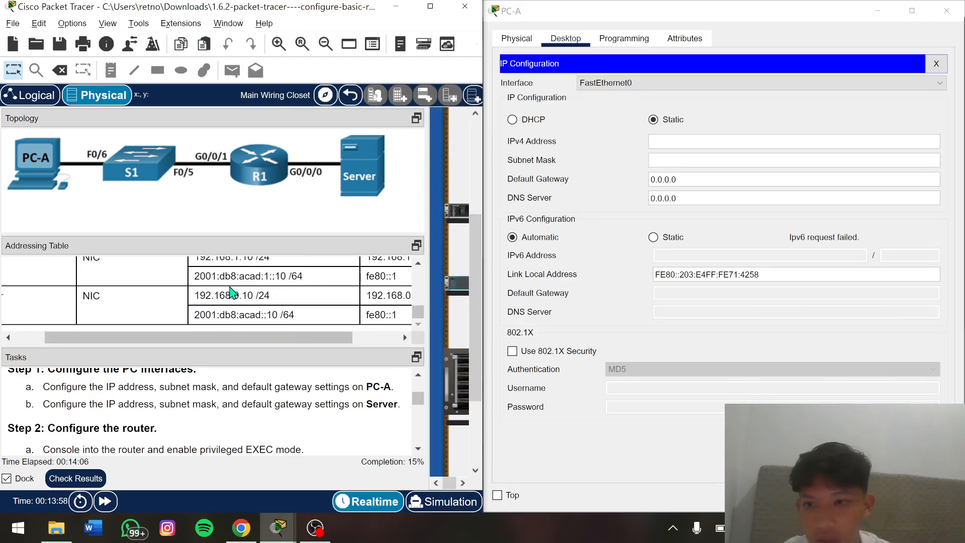
scroll(231, 292, "left", 2)
scroll(233, 291, "up", 1)
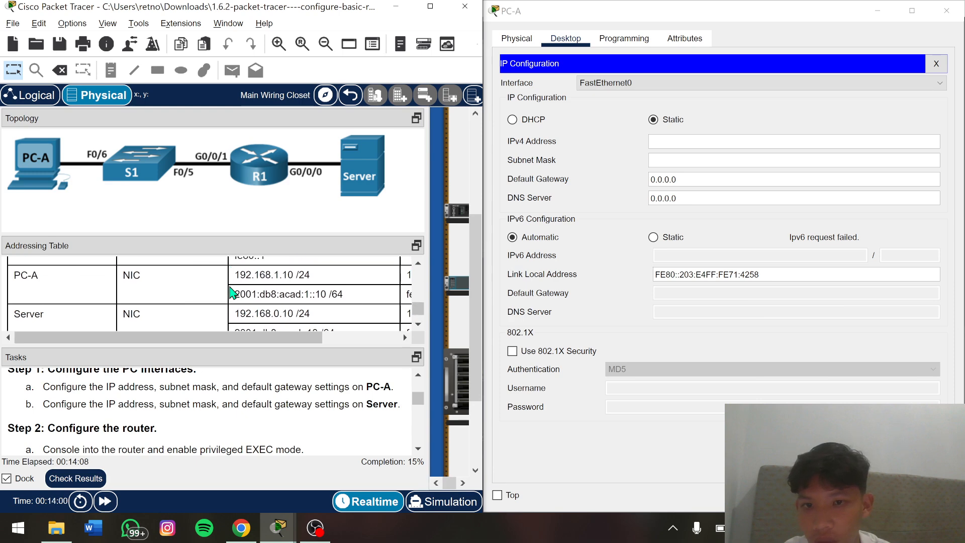
Try to enter 192.168.1.10 as PC-A's IPv4 address
left_click_drag(236, 275, 692, 147)
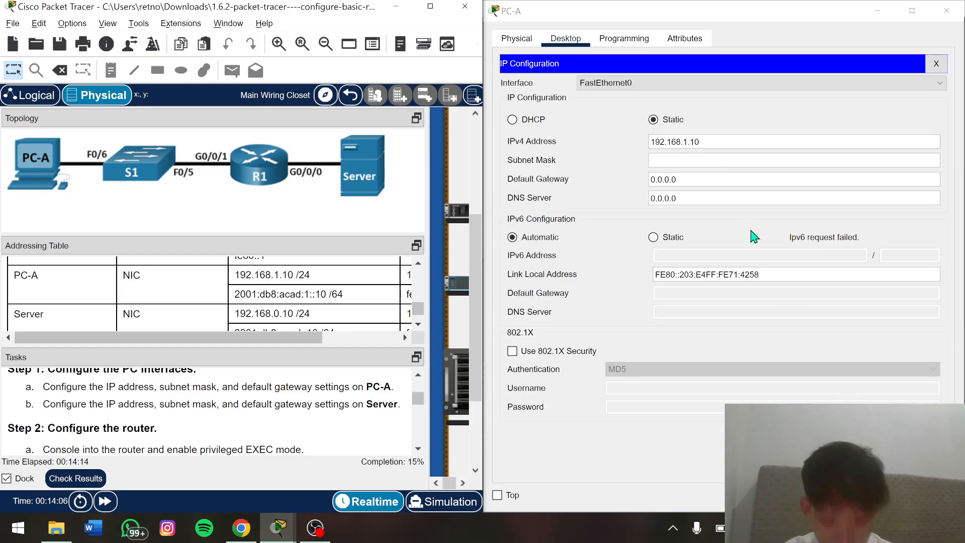
left_click(688, 160)
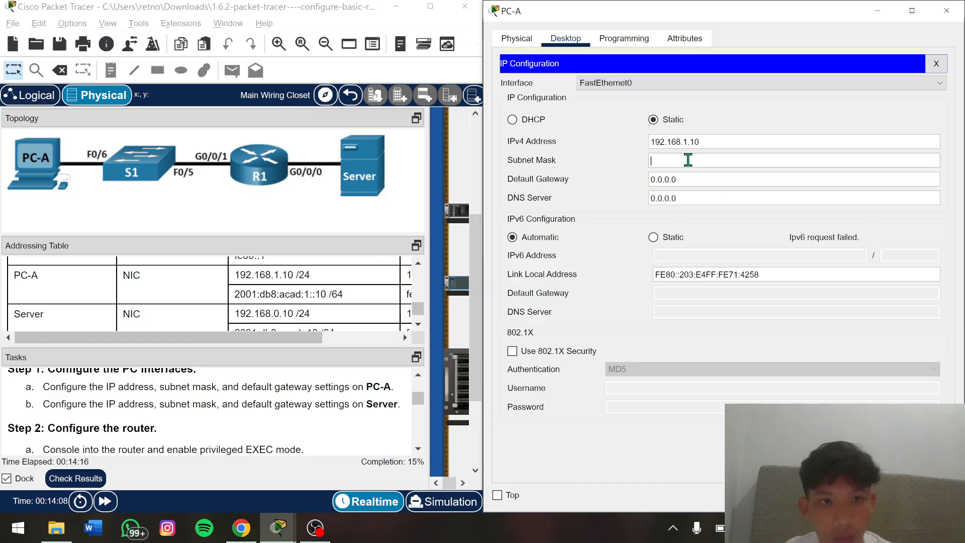
left_click(720, 143)
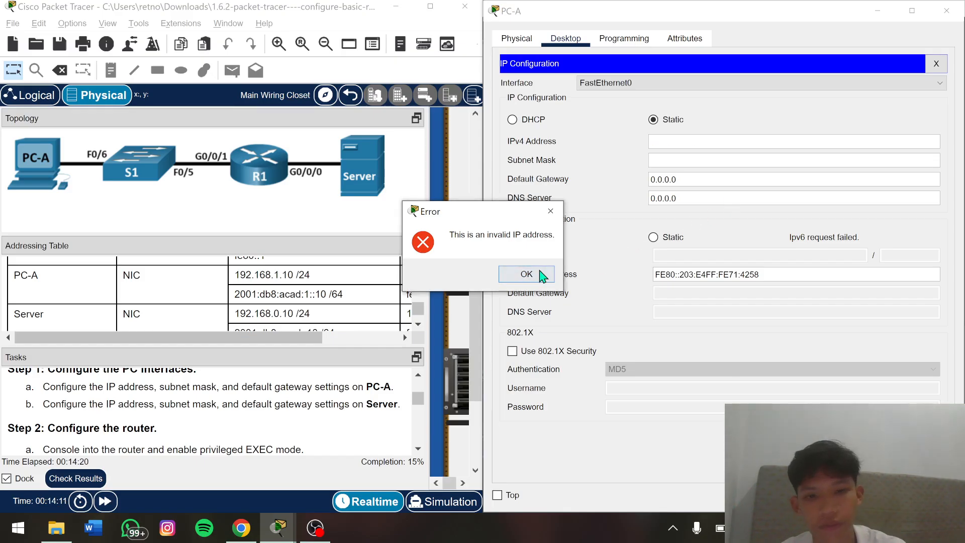
left_click(528, 276)
Set PC-A's IPv4 address to 192.168.1.10, subnet mask to 255.255.255.0 and default gateway to 192.168.1.1
left_click_drag(236, 274, 292, 271)
key("ctrl+c")
left_click(644, 143)
key("ctrl+v")
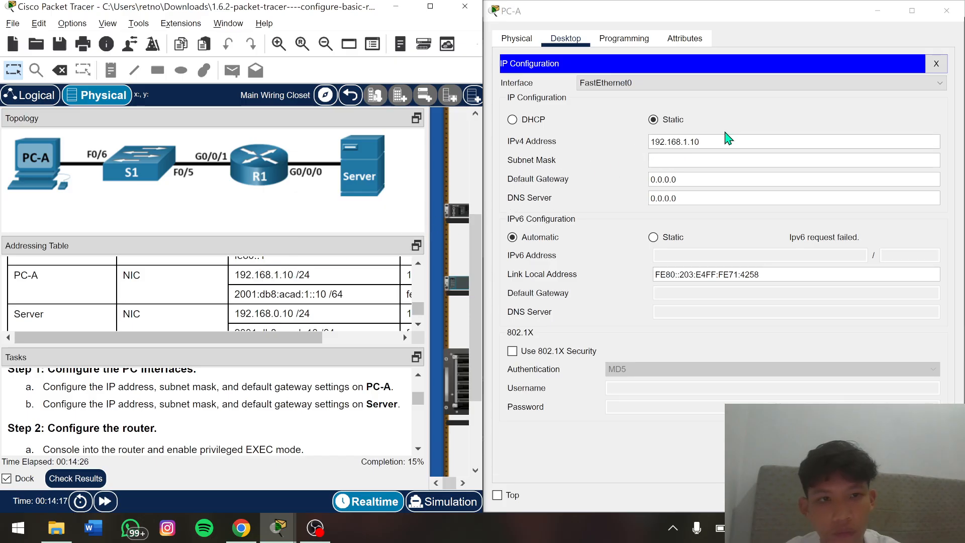
key("Return")
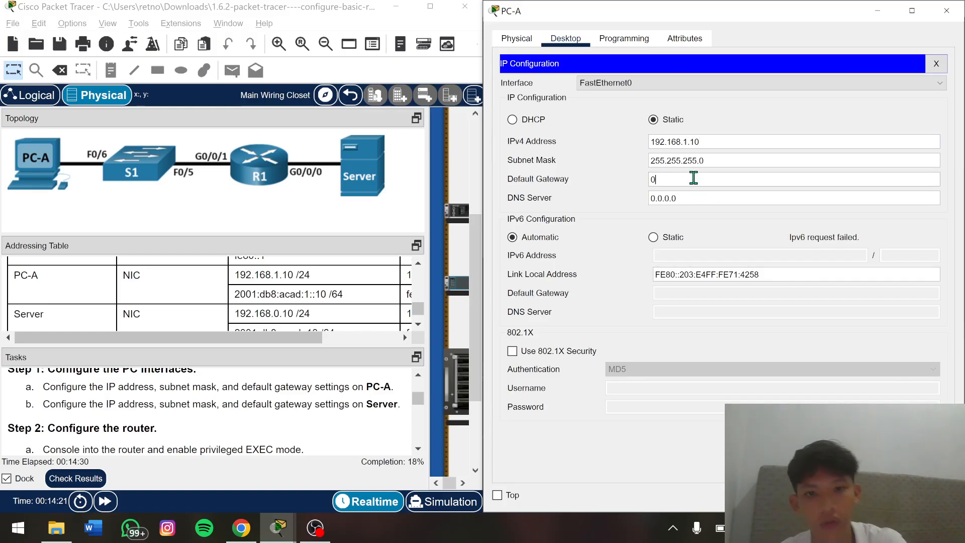
scroll(360, 295, "right", 3)
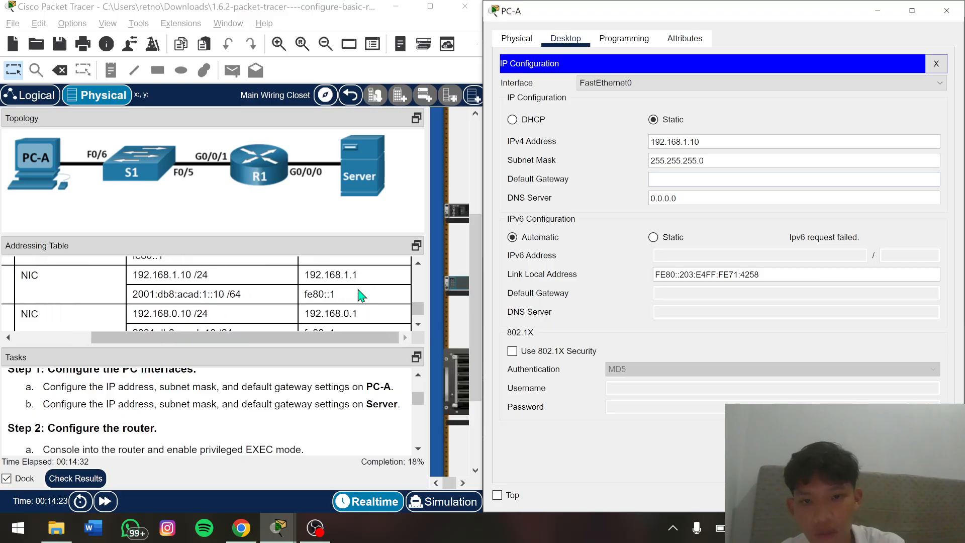
left_click_drag(306, 275, 673, 180)
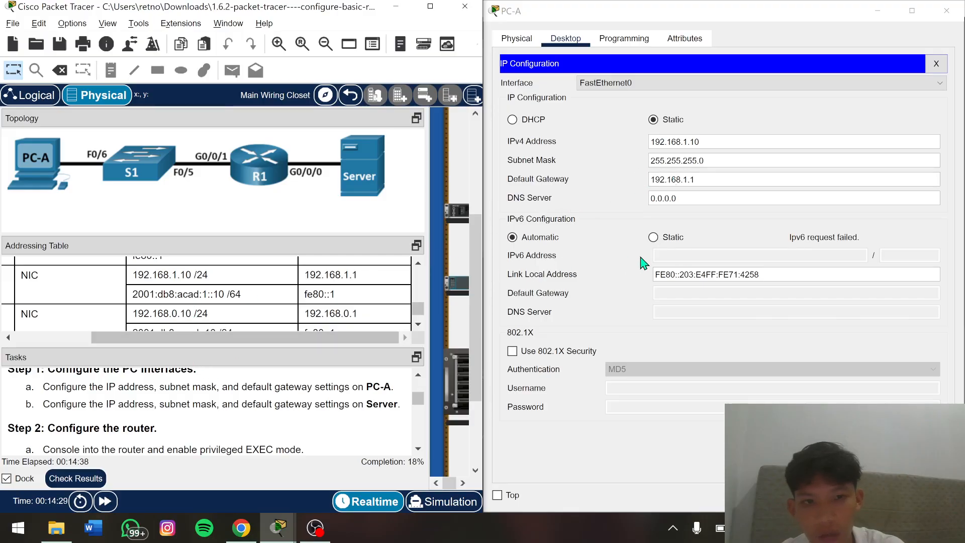
Give PC-A the static IPv6 address 2001:db8:acad:1::10 with prefix 64 and default gateway fe80::1, then put its window away
left_click(654, 237)
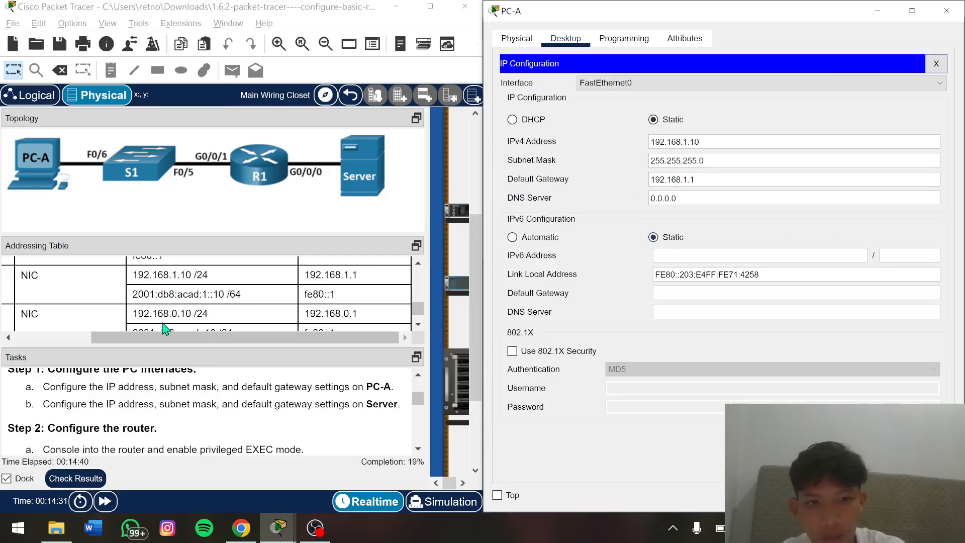
left_click_drag(134, 294, 658, 256)
left_click(911, 254)
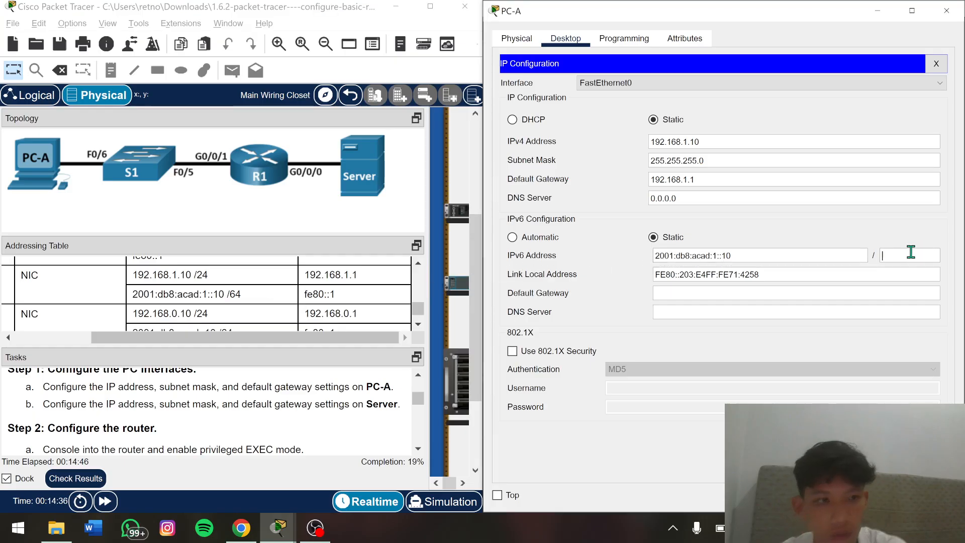
type("64")
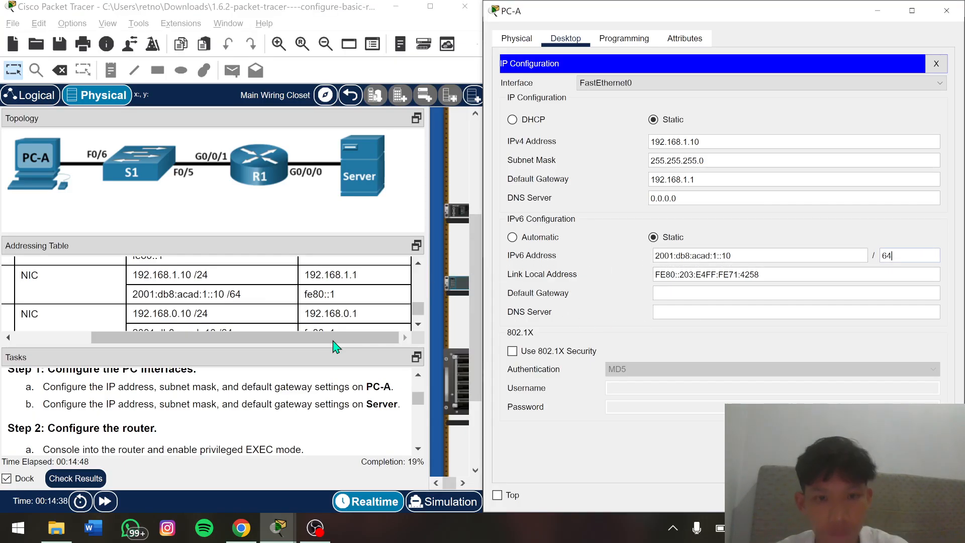
left_click(306, 297)
left_click_drag(304, 295, 670, 296)
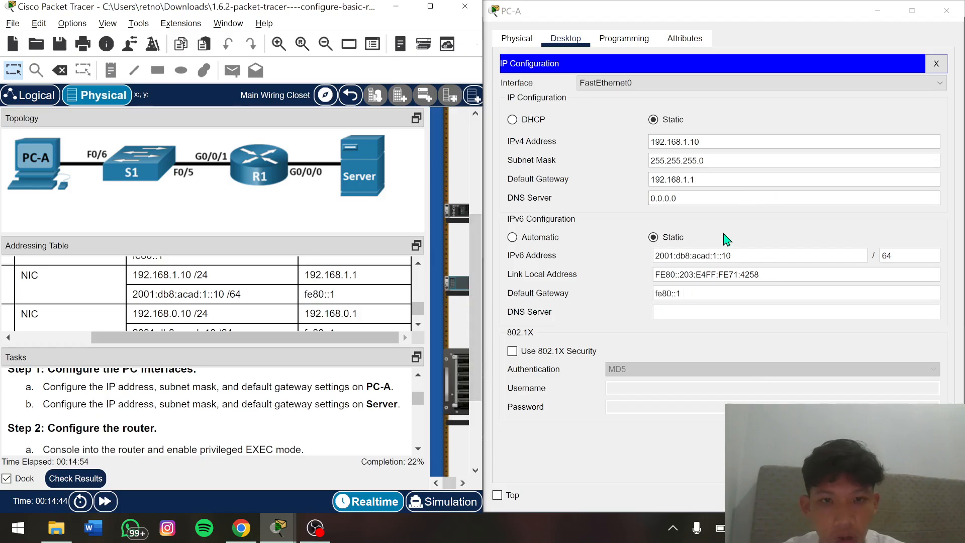
left_click(936, 64)
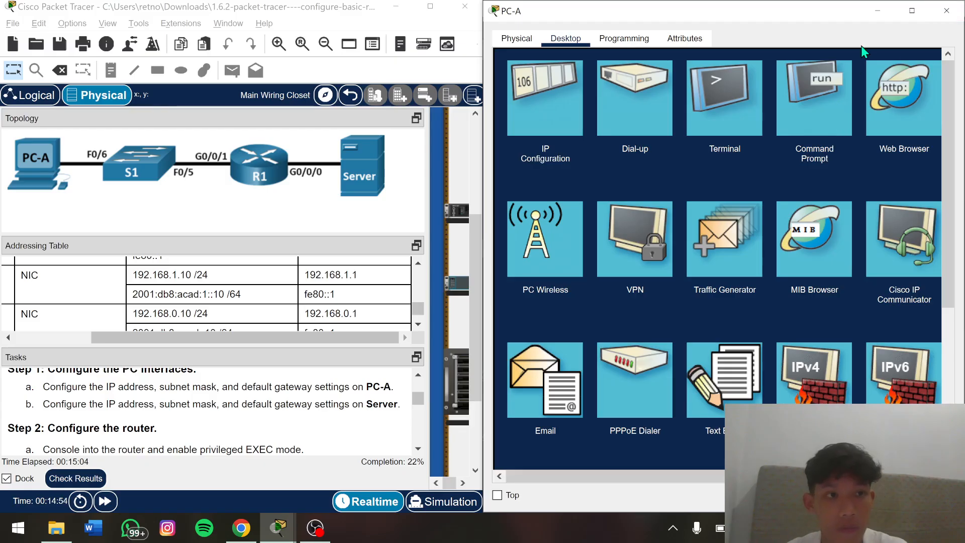
left_click(877, 11)
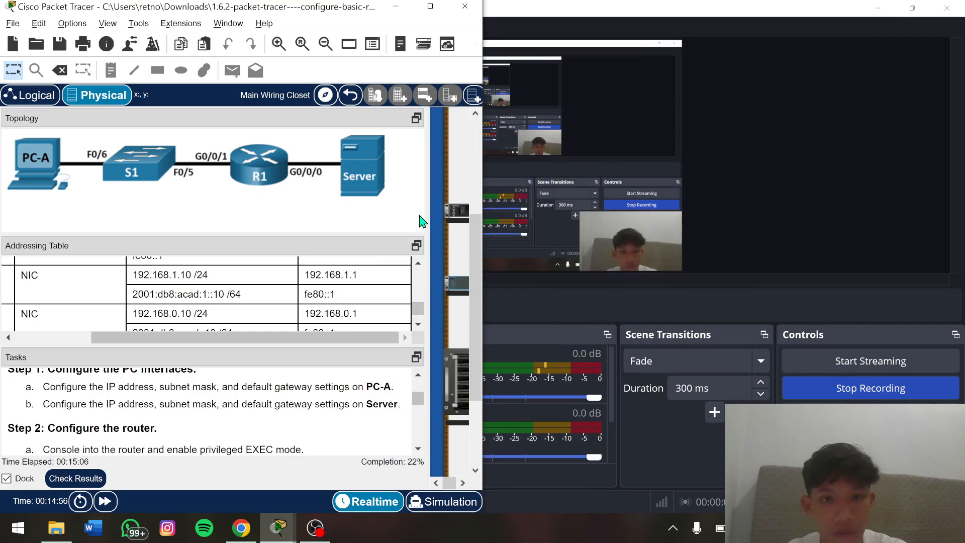
Open the Server's IP Configuration, choose static IPv4 addressing and place it side by side with the activity window
left_click(430, 6)
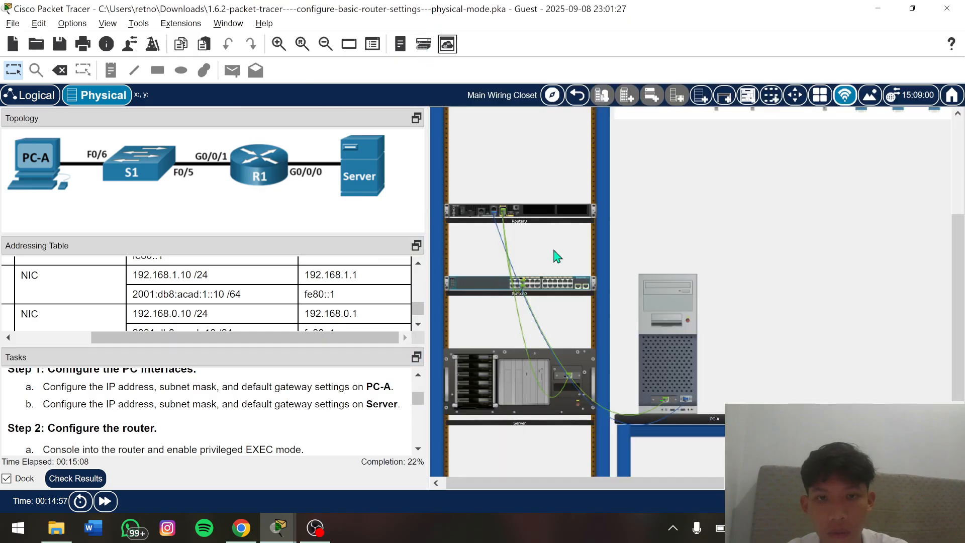
right_click(514, 379)
left_click(493, 374)
left_click(493, 374)
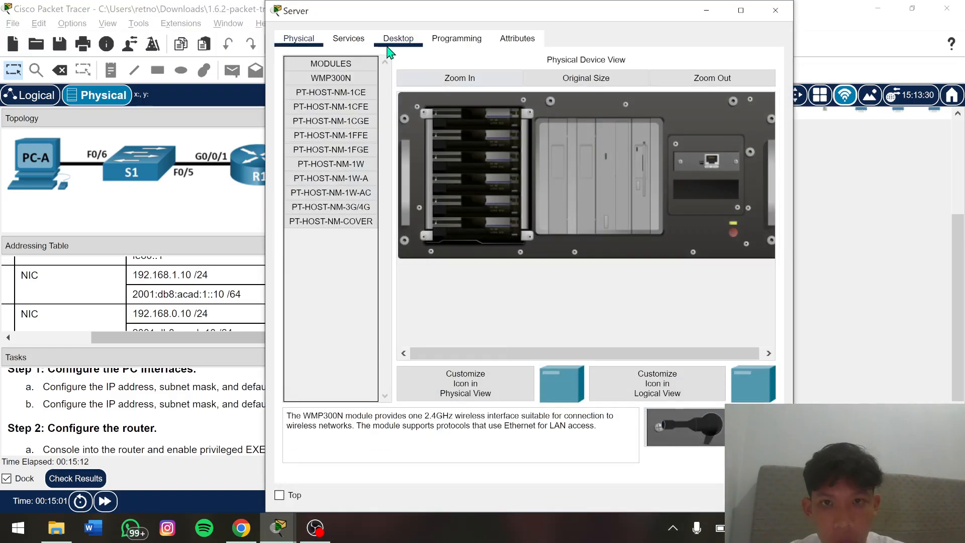
left_click(395, 39)
left_click(302, 126)
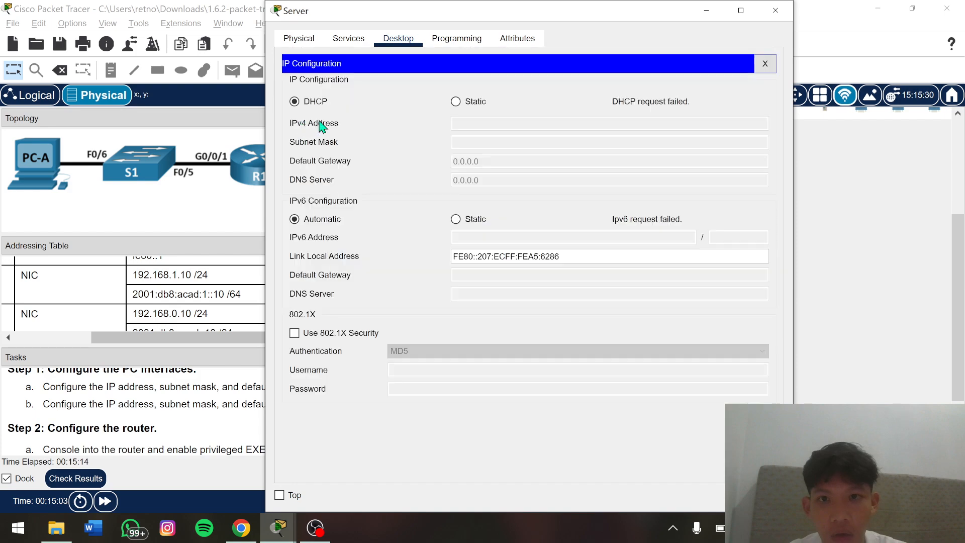
left_click(456, 103)
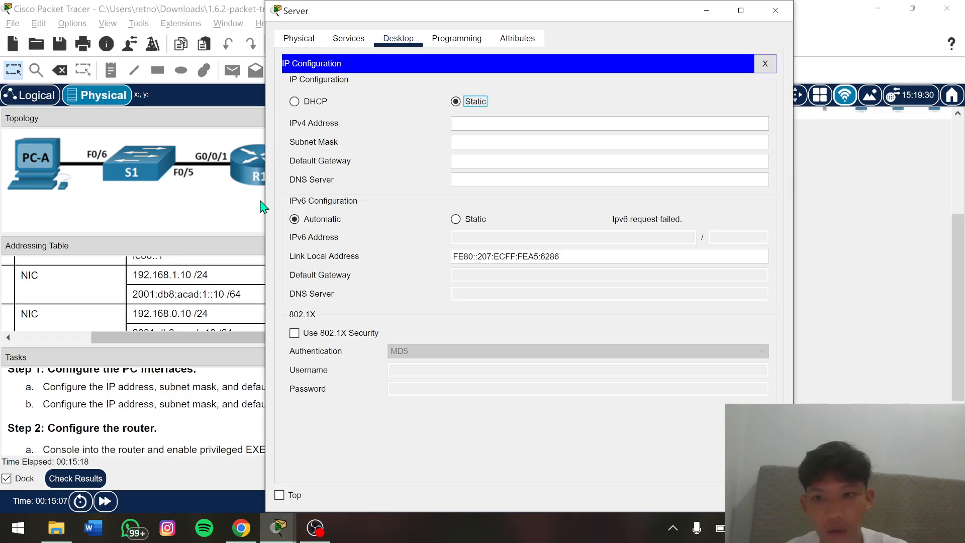
key("super+Right")
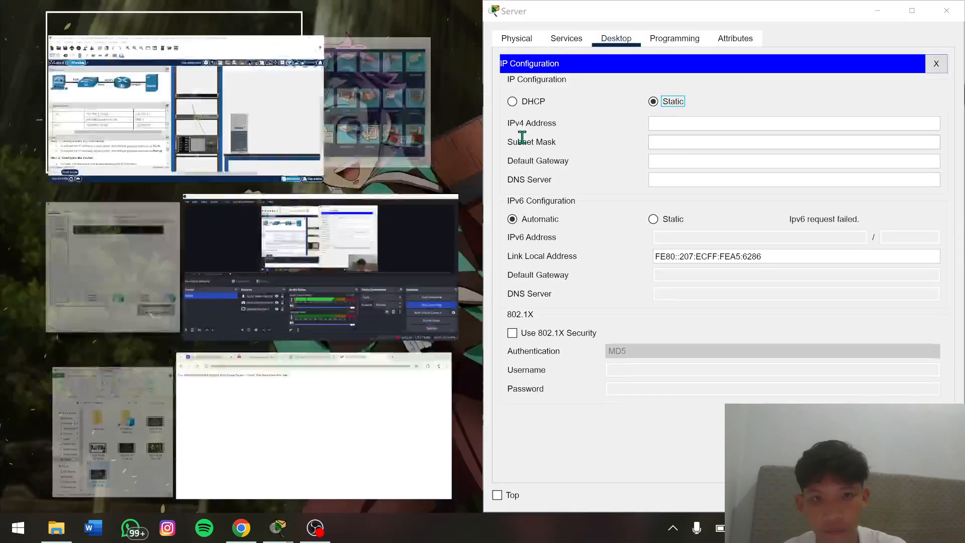
left_click(272, 85)
Set the Server's IPv4 address to 192.168.0.10, subnet mask to 255.255.255.0 and default gateway to 192.168.0.1 from the Addressing Table
scroll(220, 298, "up", 3)
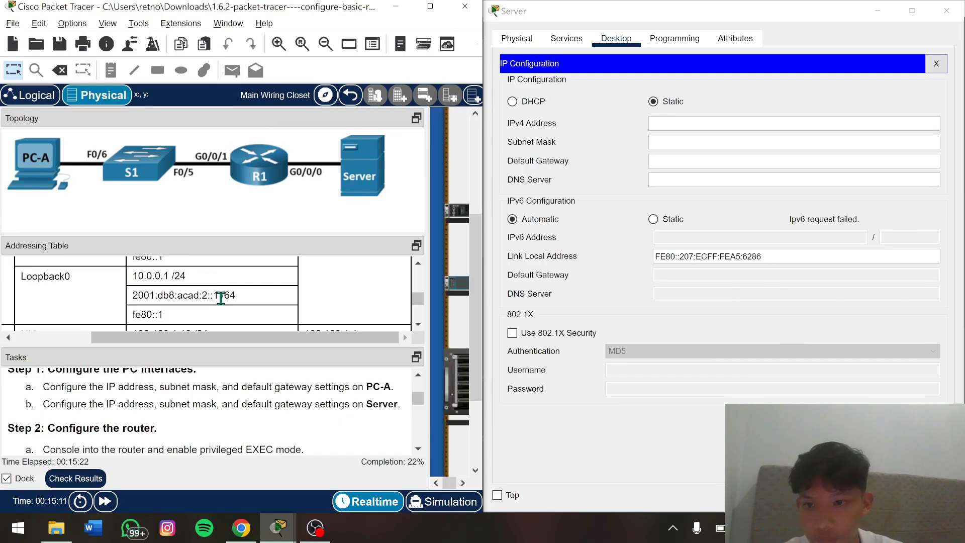
scroll(221, 298, "left", 3)
scroll(221, 298, "down", 3)
left_click_drag(235, 295, 291, 296)
key("ctrl+c")
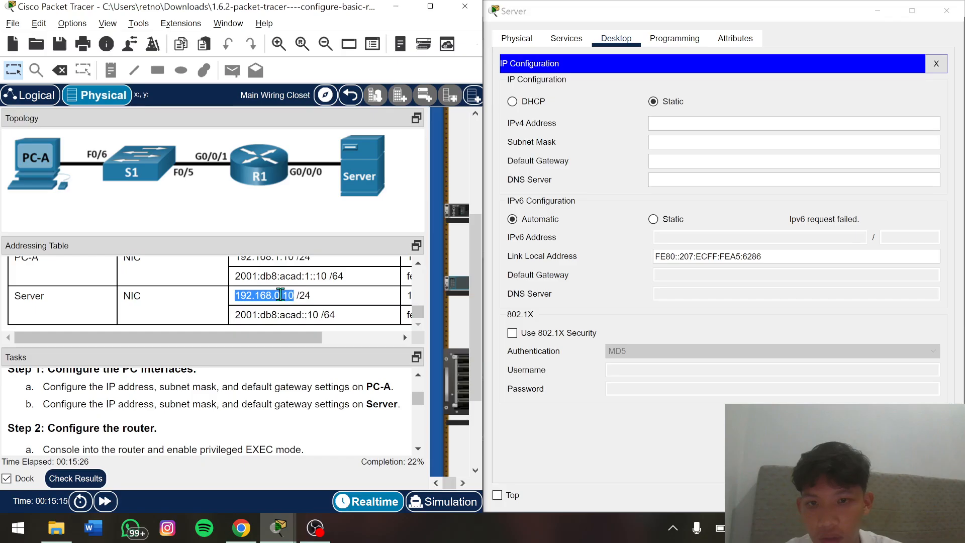
left_click(724, 124)
key("ctrl+v")
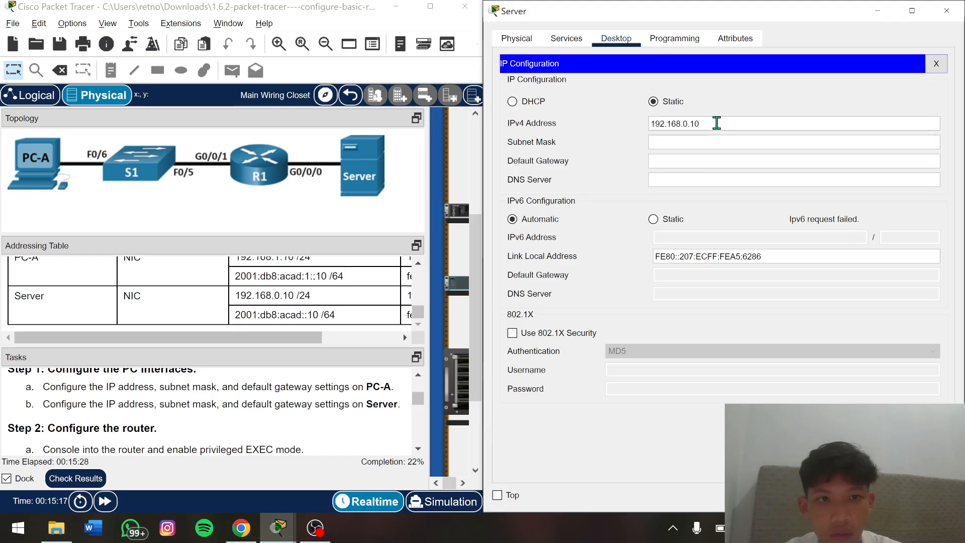
key("Tab")
scroll(252, 310, "right", 3)
scroll(251, 310, "right", 1)
left_click_drag(305, 297, 673, 161)
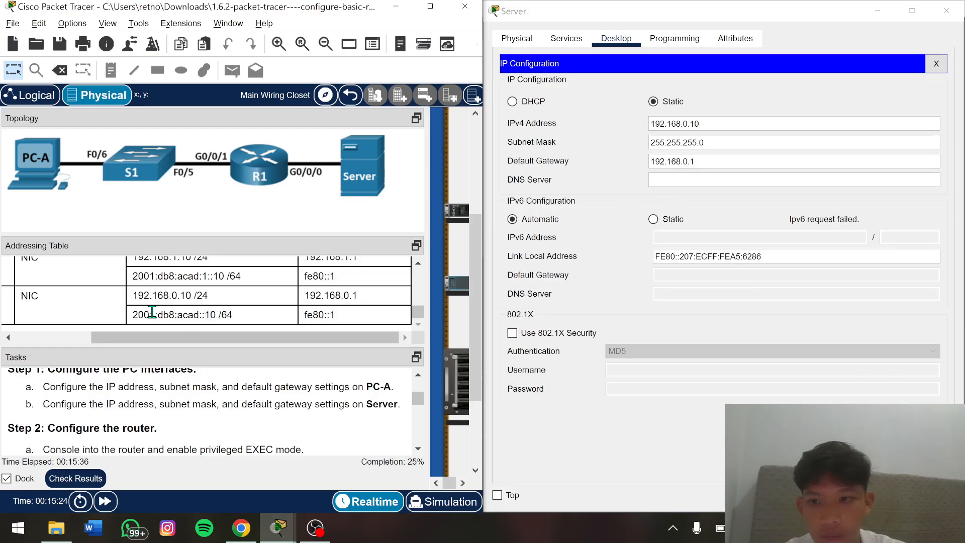
Give the Server the static IPv6 address 2001:db8:acad::10 with prefix 64 and default gateway fe80::1, then put its window away
left_click_drag(131, 316, 214, 312)
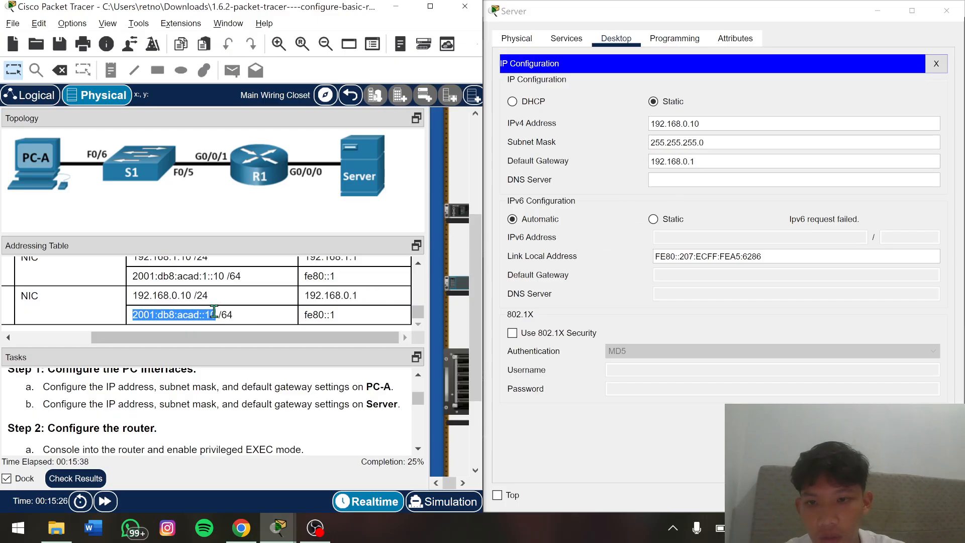
left_click(653, 219)
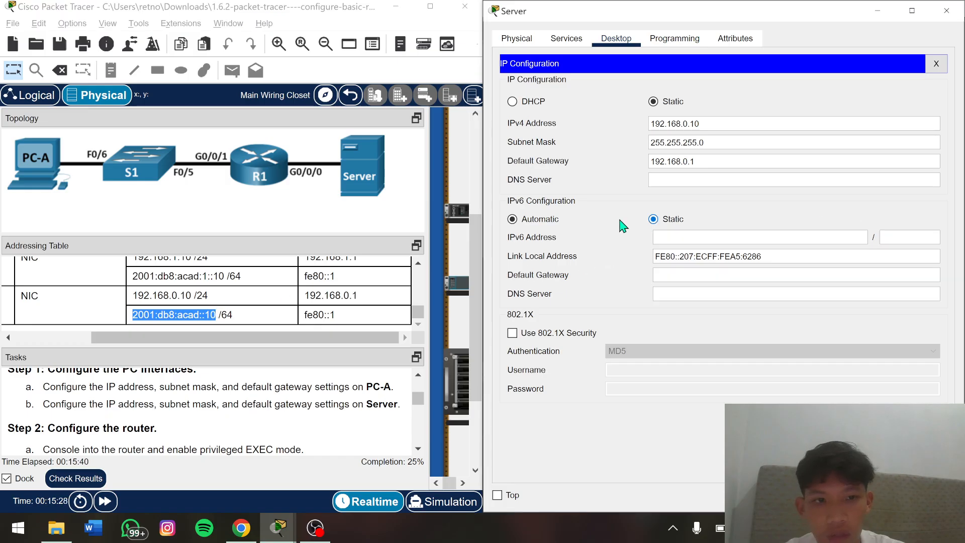
left_click_drag(186, 312, 668, 237)
left_click(907, 242)
type("64")
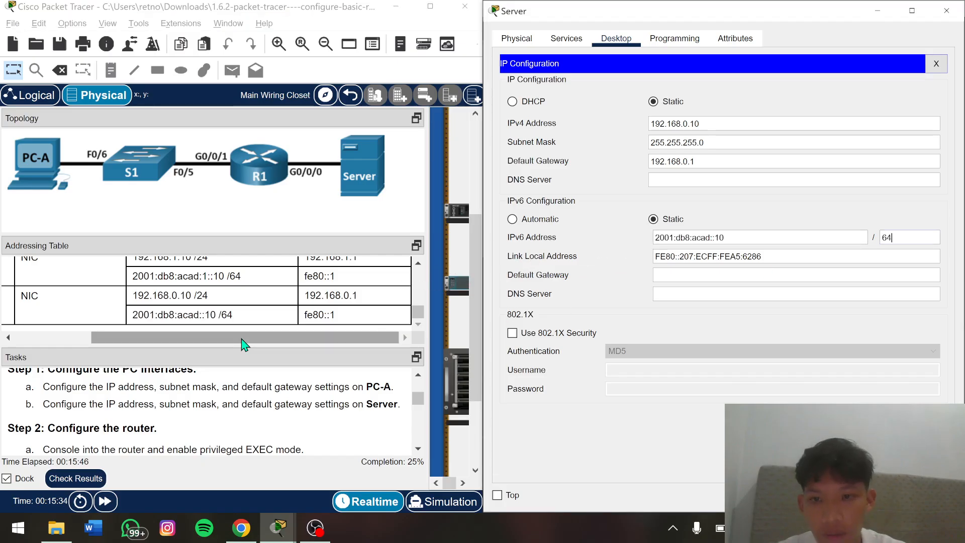
left_click_drag(305, 318, 340, 320)
key("ctrl+c")
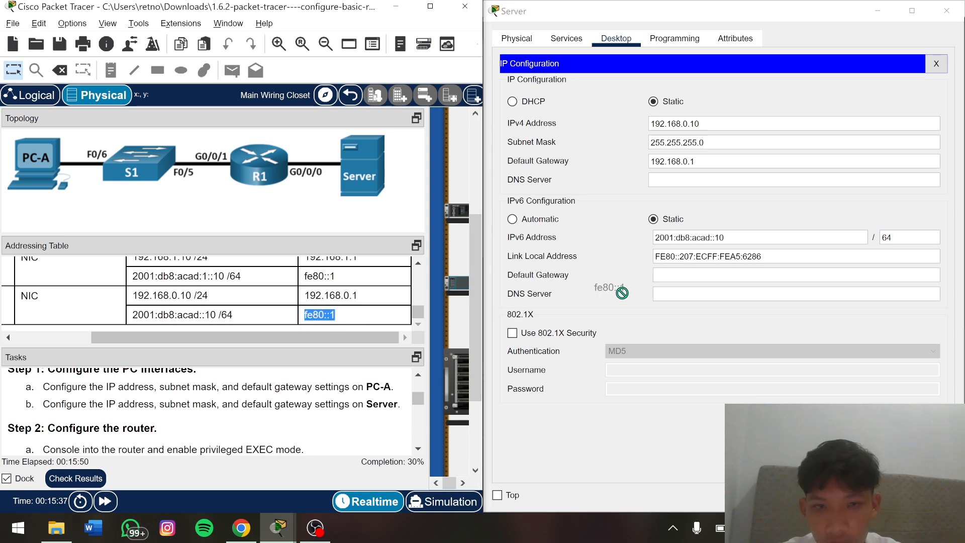
left_click(704, 275)
key("ctrl+v")
left_click(936, 64)
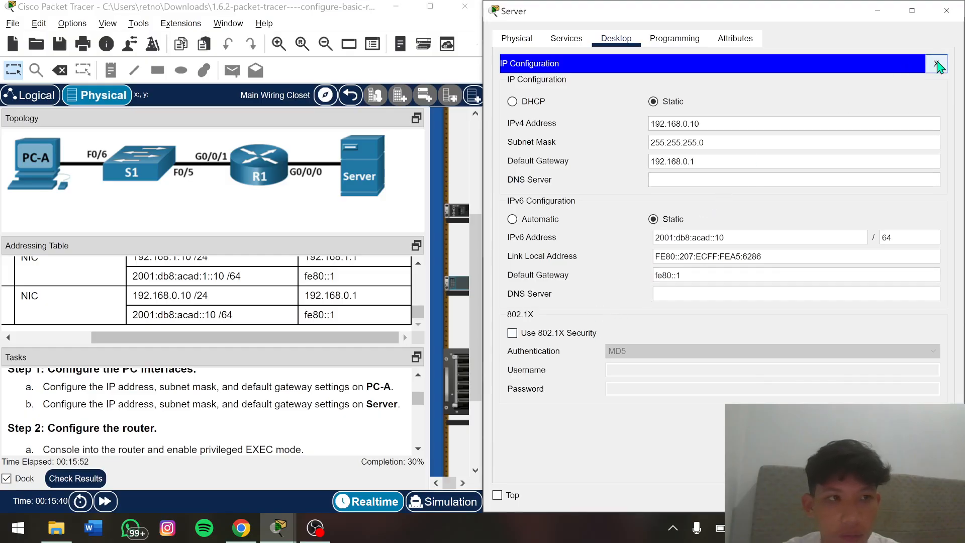
left_click(888, 18)
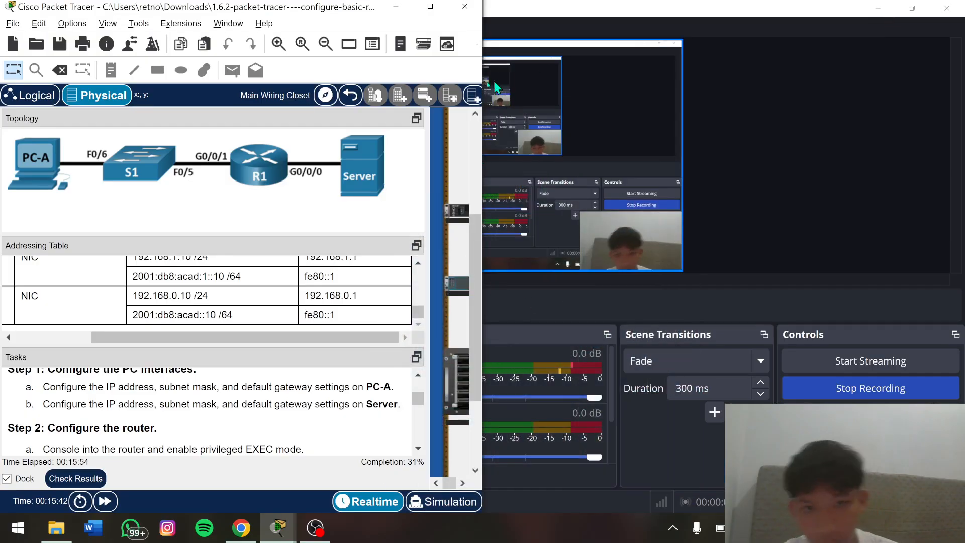
Bring up Step 2 of the tasks and start a terminal session on PC-A with the default port settings
left_click(430, 6)
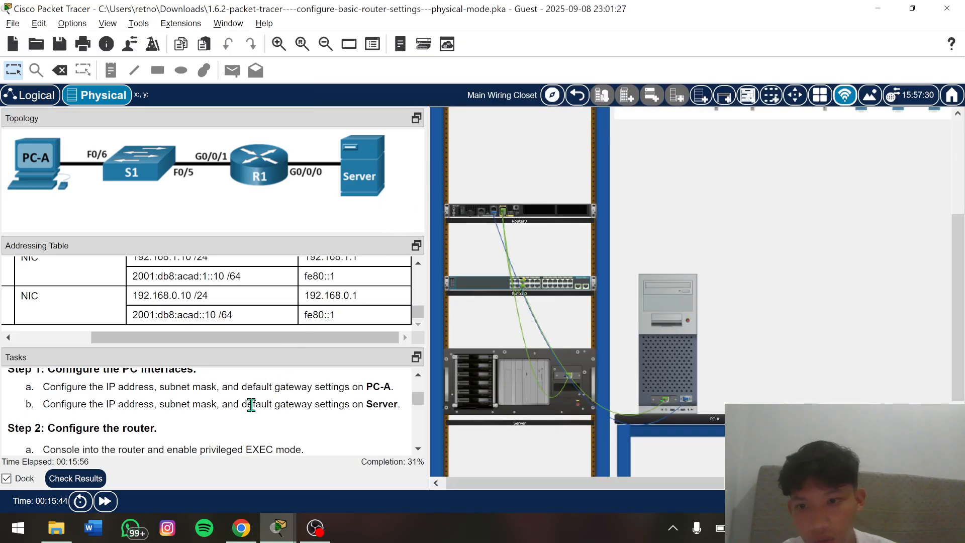
scroll(256, 398, "down", 3)
scroll(252, 416, "up", 1)
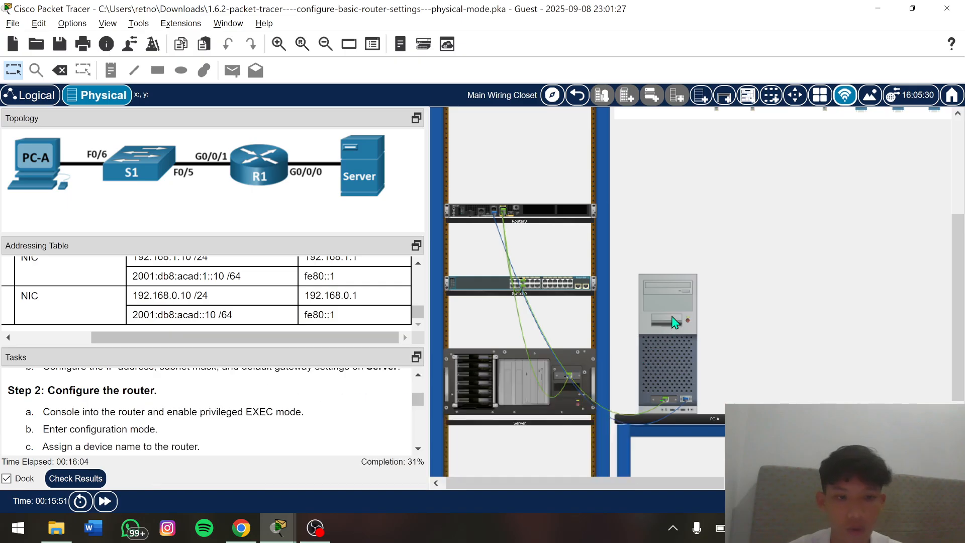
left_click(641, 349)
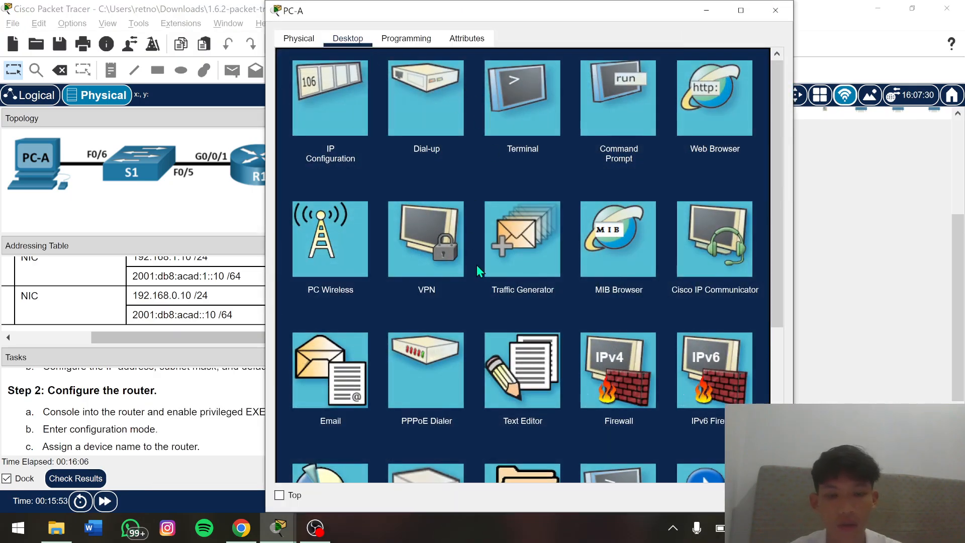
left_click(521, 104)
left_click(735, 200)
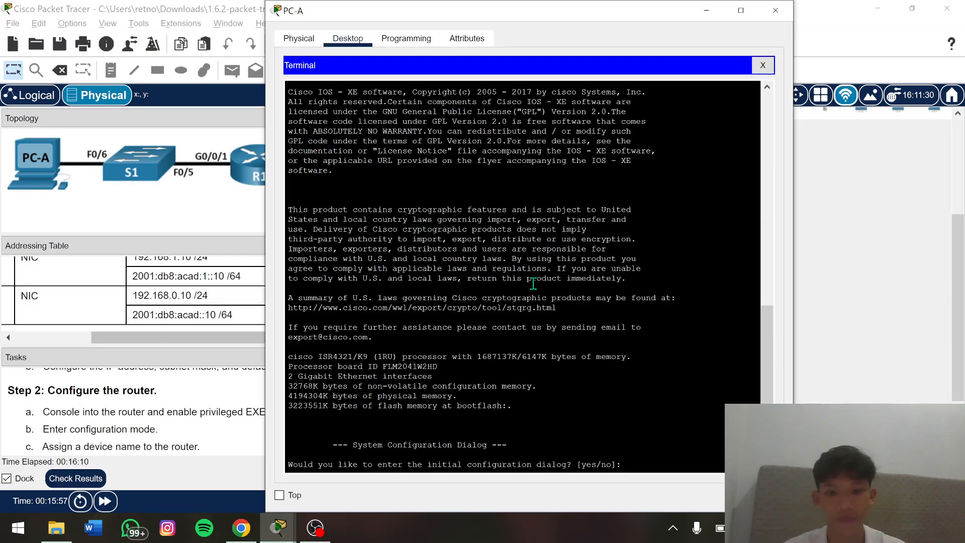
Answer no to the router's initial configuration dialog and continue to the Router> prompt
key("Return")
key("Return")
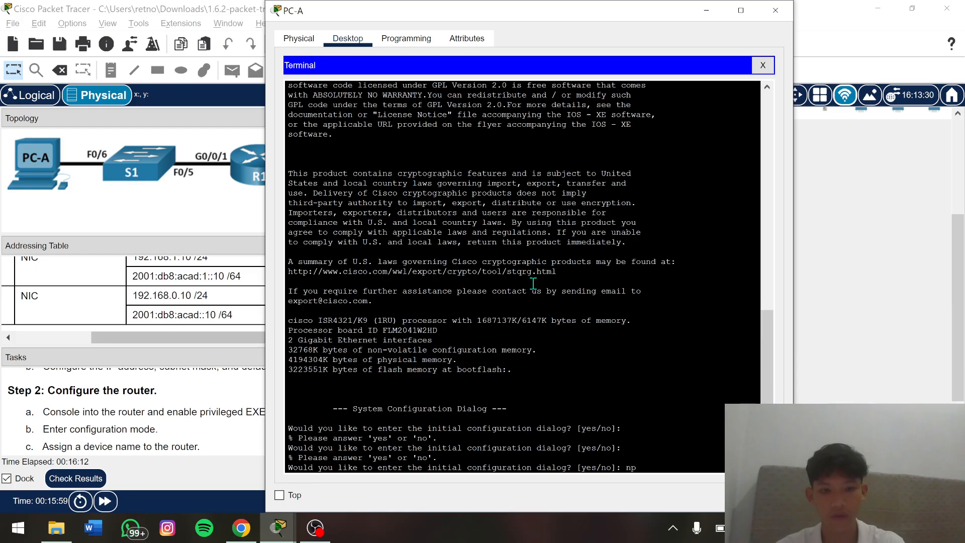
key("Return")
key("Return")
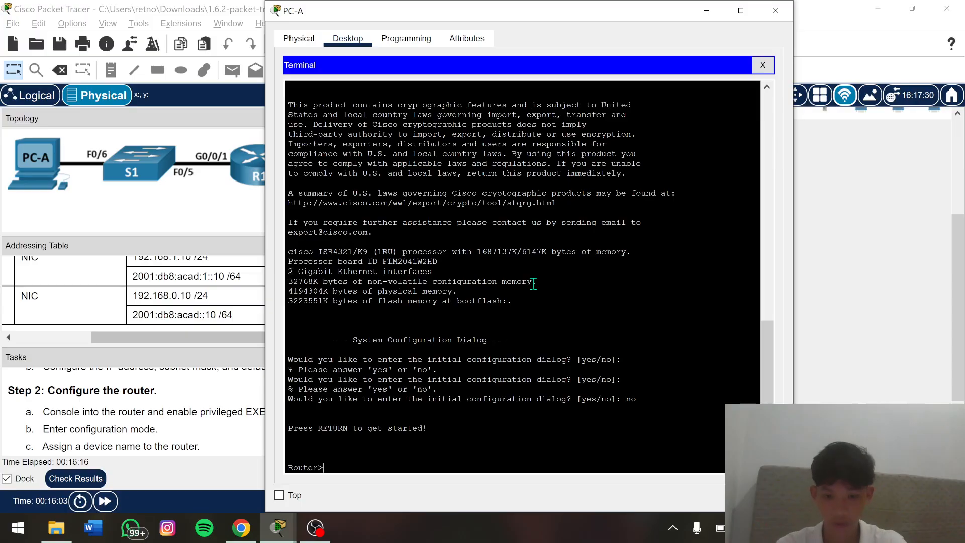
Place PC-A's terminal side by side with the Step 2 tasks and enter privileged EXEC mode on the router with enable
key("super+Right")
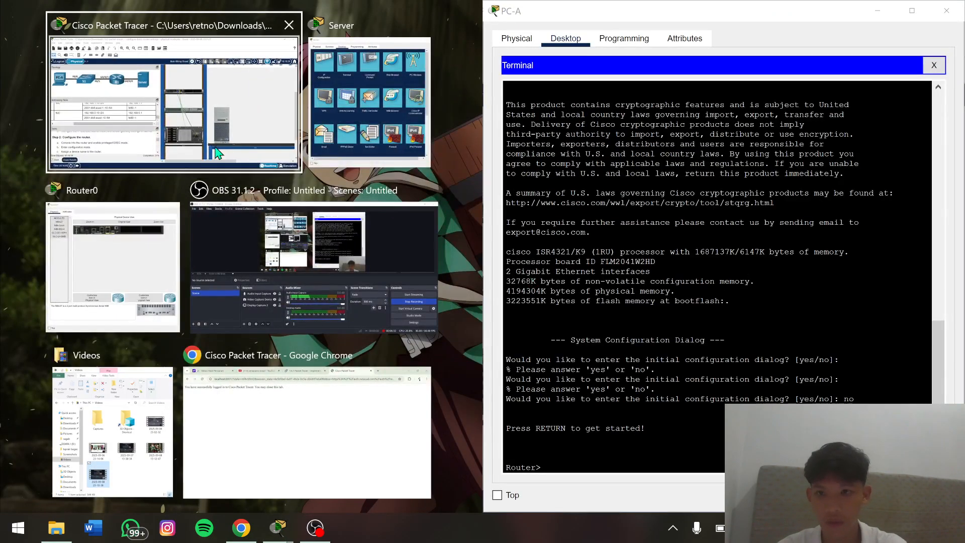
left_click(217, 151)
scroll(257, 430, "down", 1)
scroll(250, 430, "up", 2)
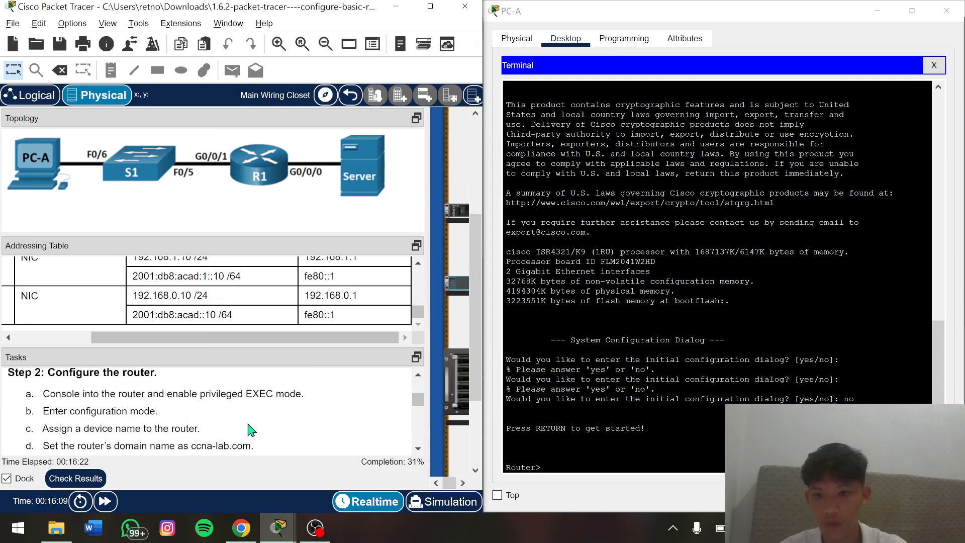
left_click(581, 467)
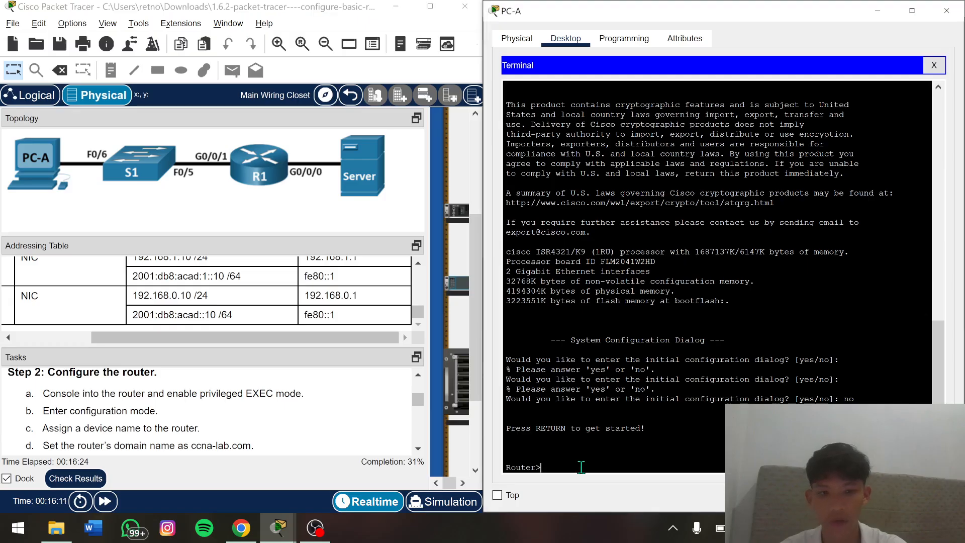
type("en")
key("Tab")
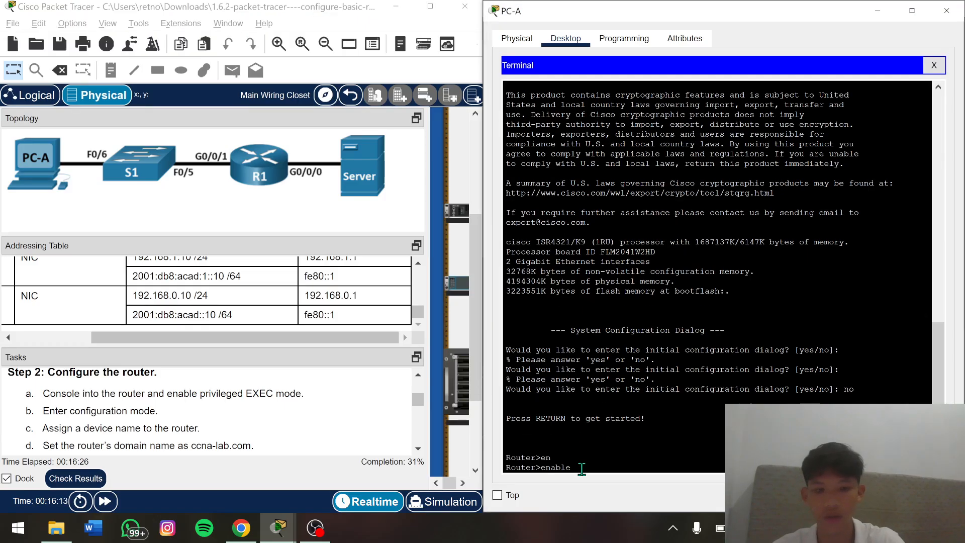
key("Return")
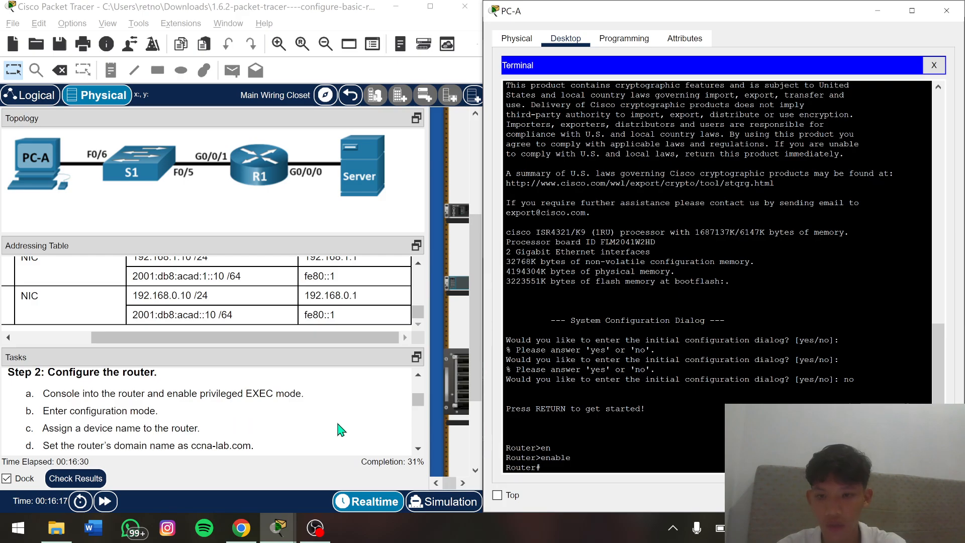
Enter global configuration mode on the router with configure t
type("s")
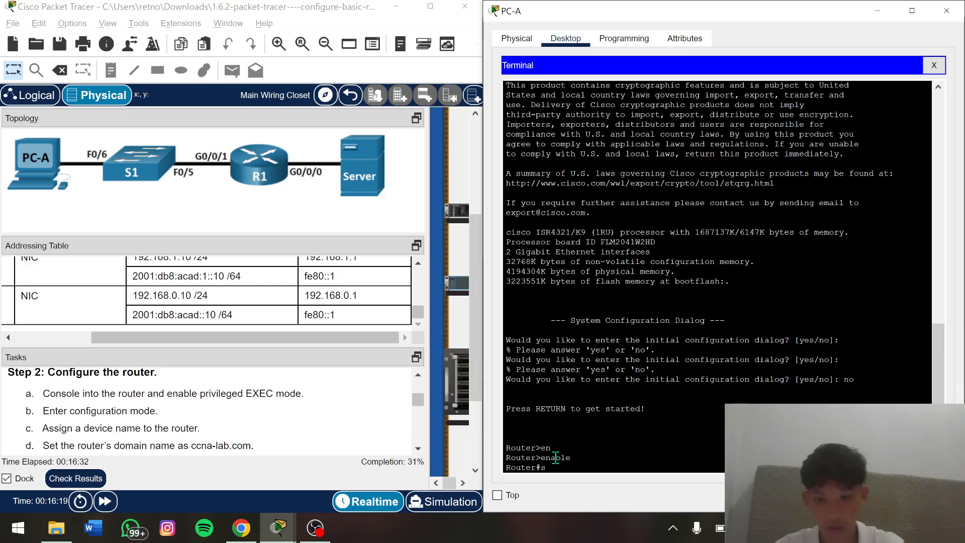
type("on")
key("Tab")
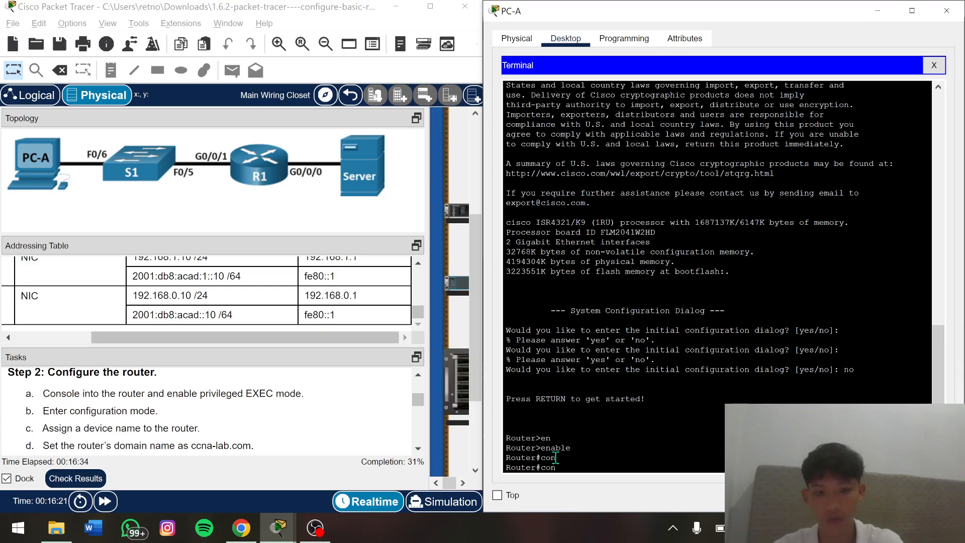
type("f")
key("Tab")
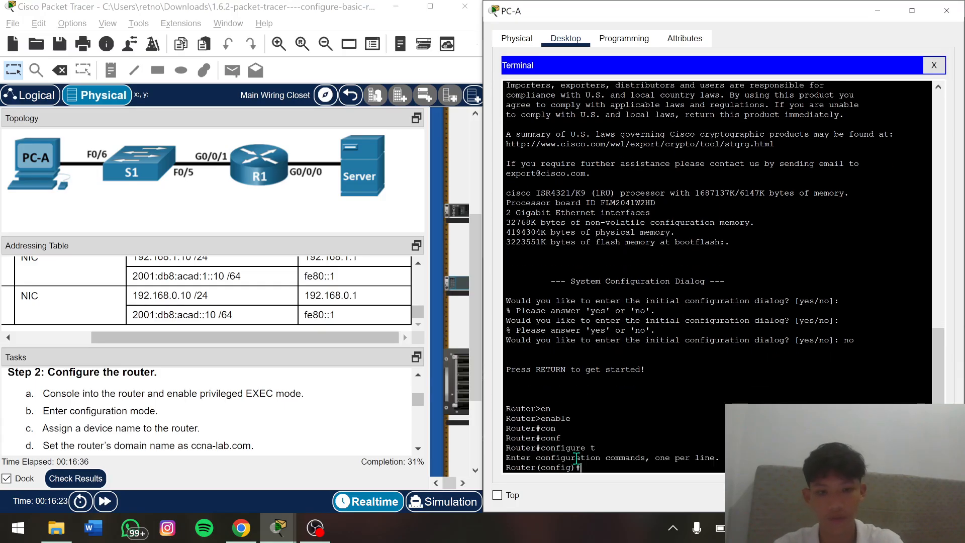
Assign the device name R1 to the router with the hostname command
scroll(226, 439, "down", 1)
scroll(228, 439, "down", 1)
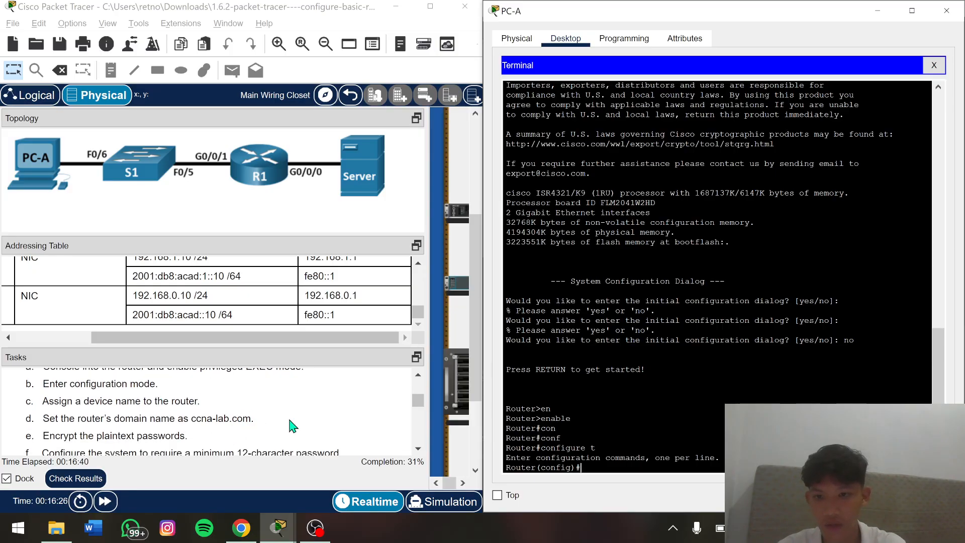
key("Tab")
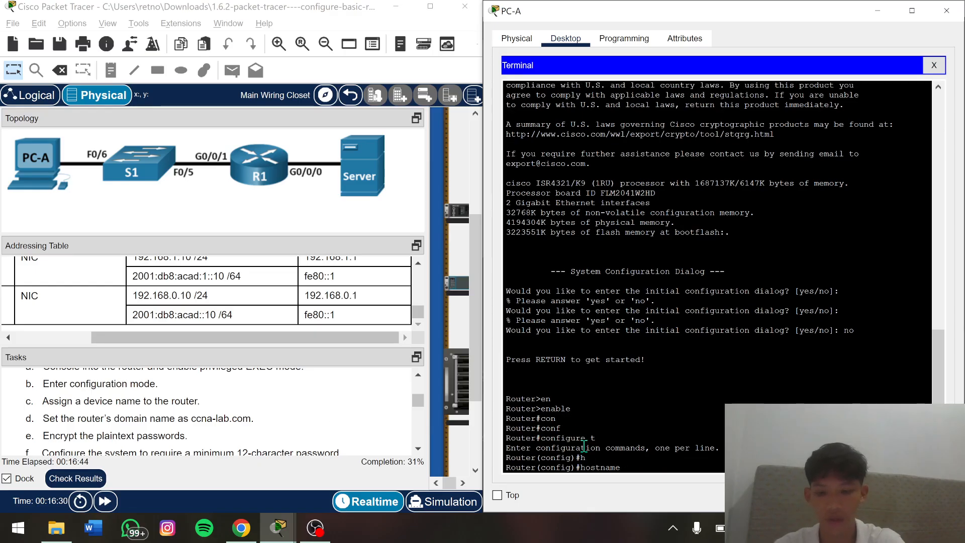
type("R1")
key("Return")
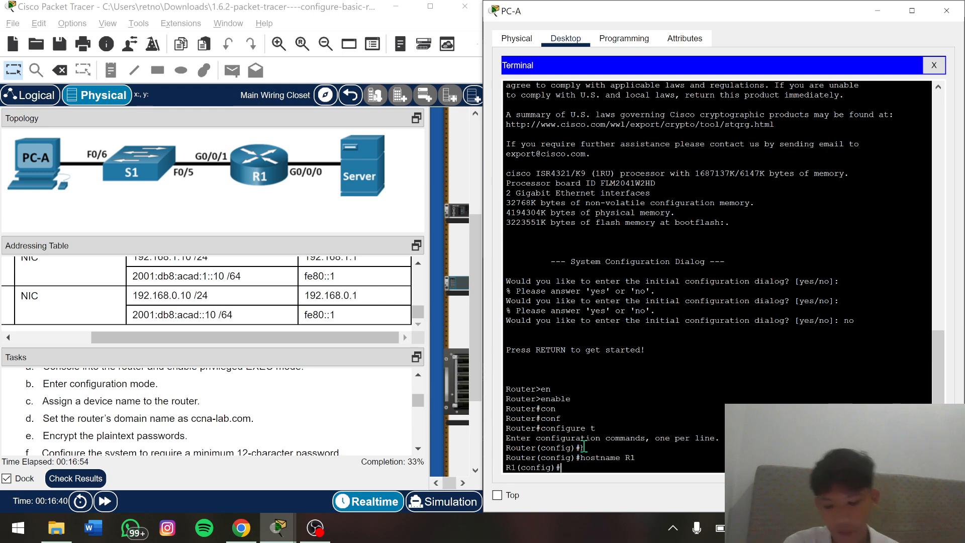
Set the router's domain name to ccna-lab.com with the ip domain-name command
type("ip")
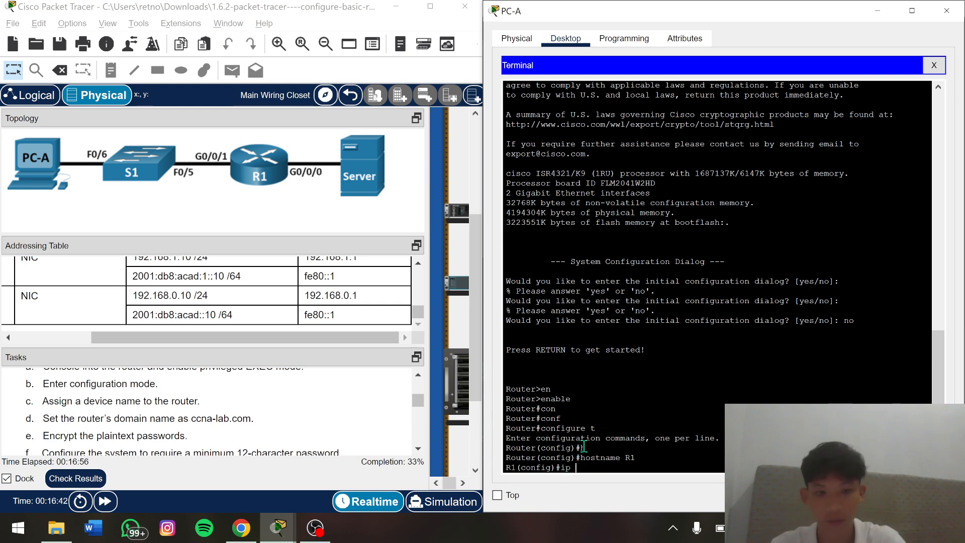
type(" do")
key("Tab")
type("ma")
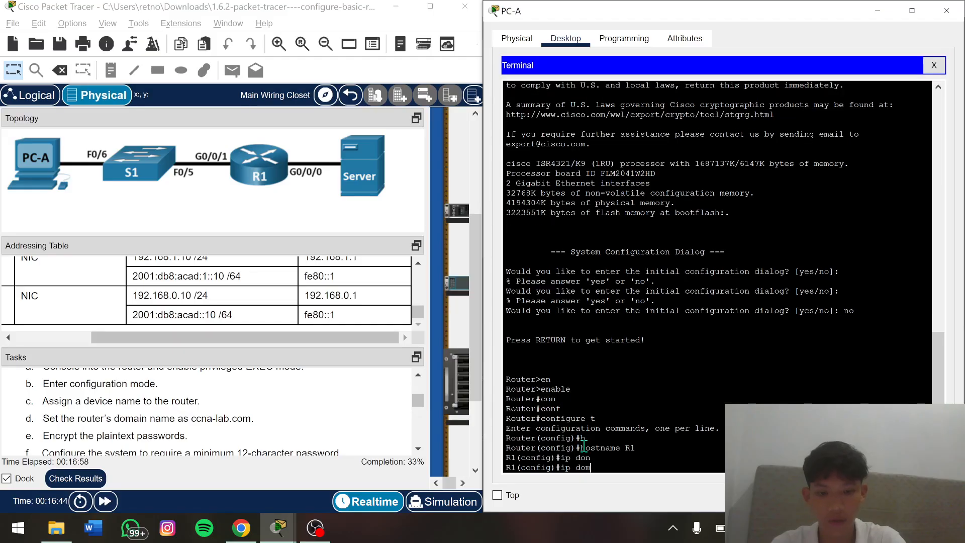
key("Tab")
type("in")
key("Tab")
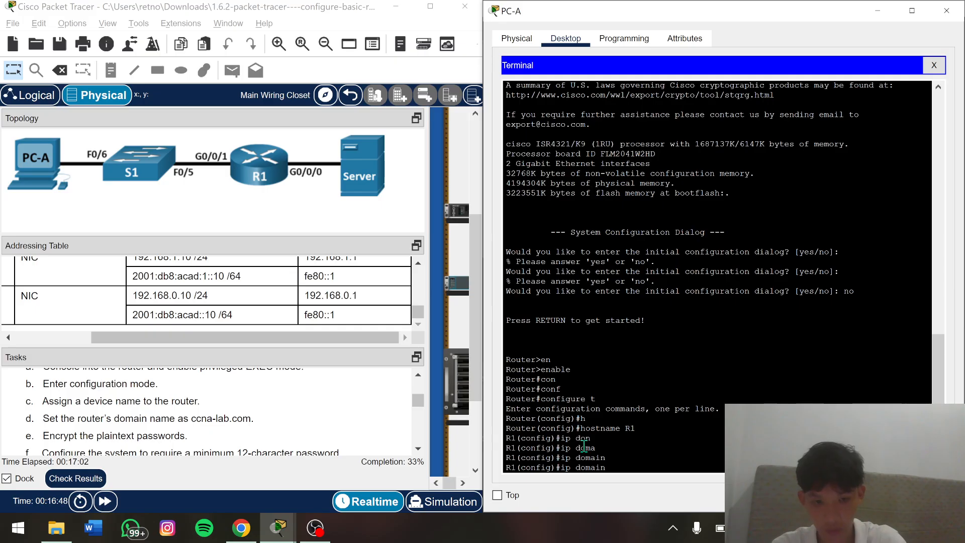
type("-")
key("Tab")
type("name")
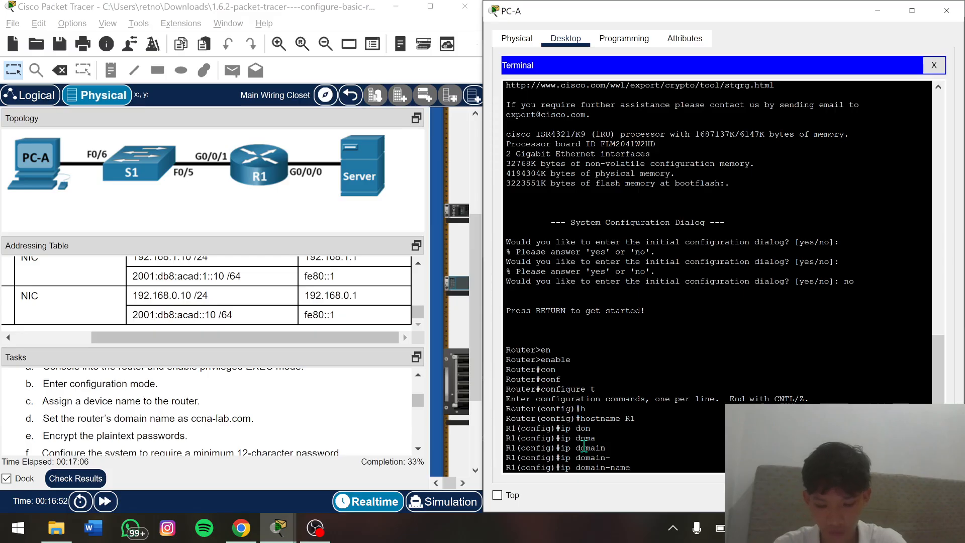
type(" ccna")
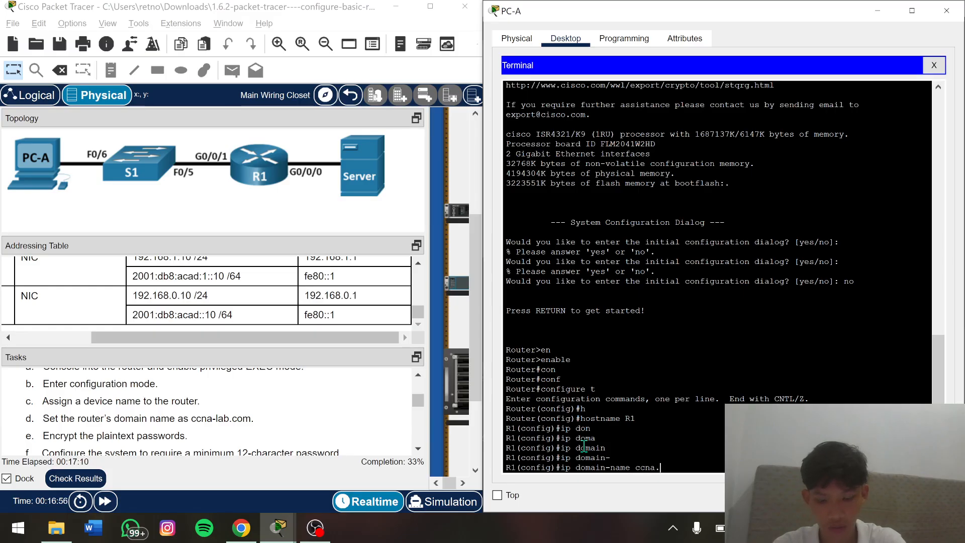
type("-")
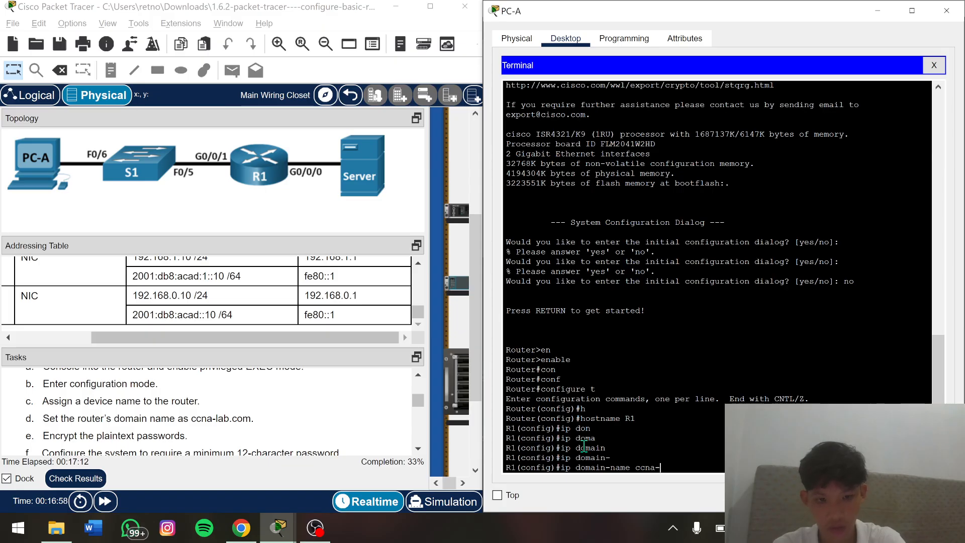
type("lab.com")
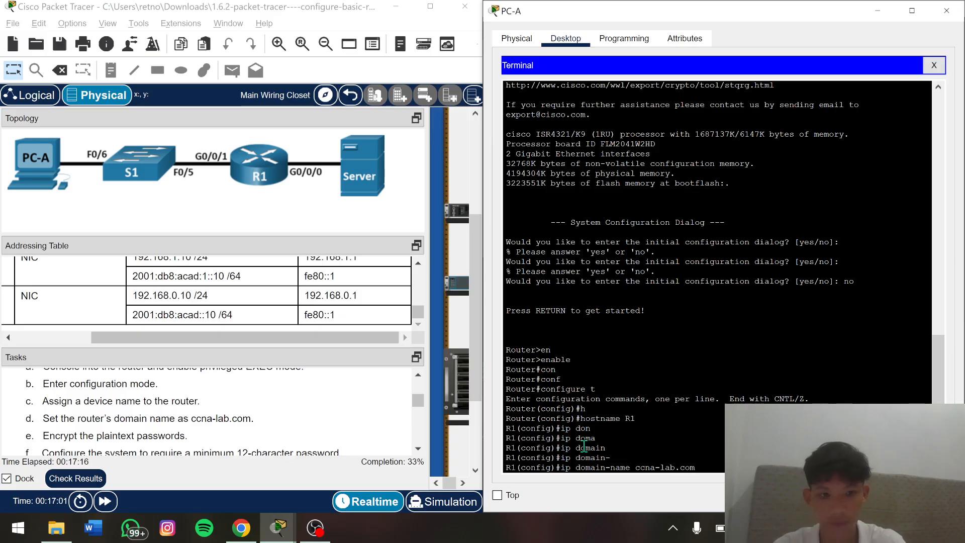
key("Return")
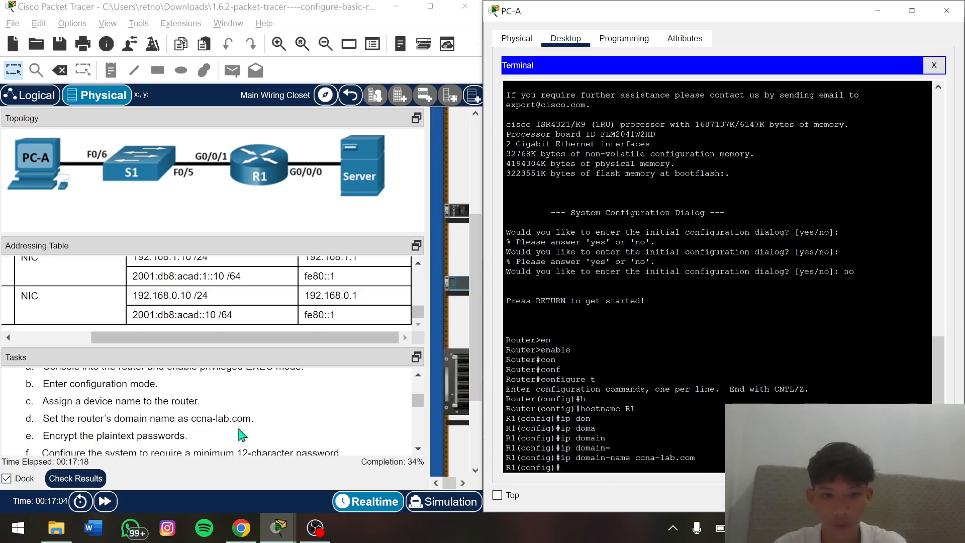
Encrypt the plaintext passwords on R1 with service password-encryption
scroll(209, 420, "down", 2)
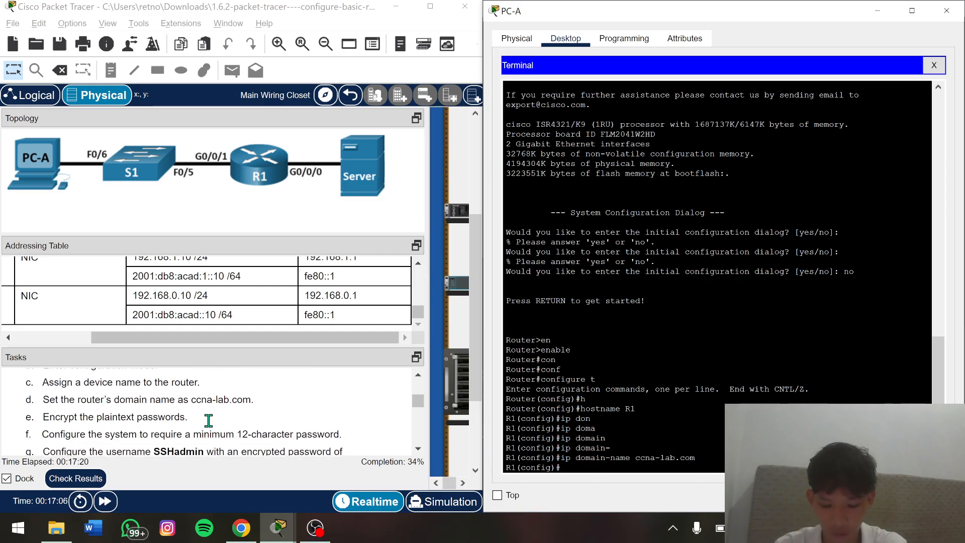
scroll(208, 420, "down", 1)
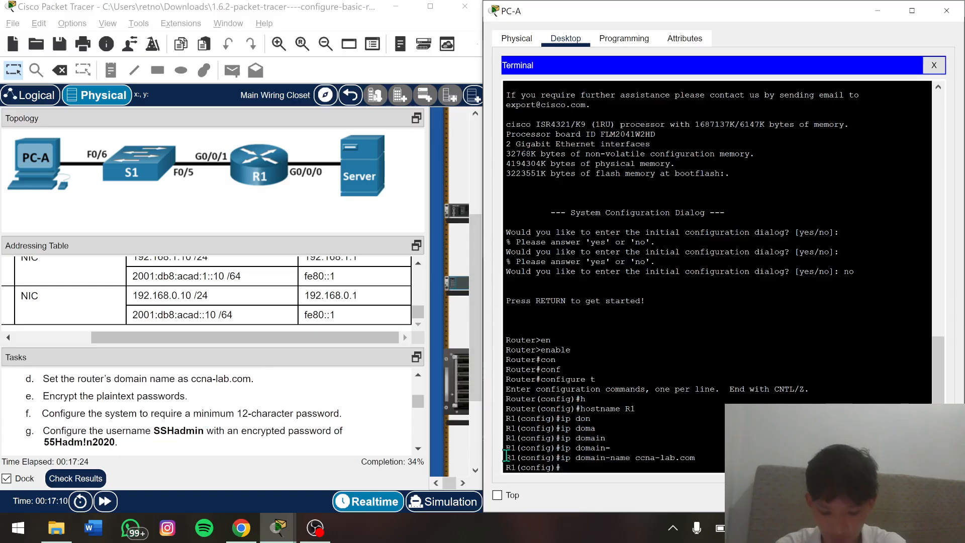
type("se")
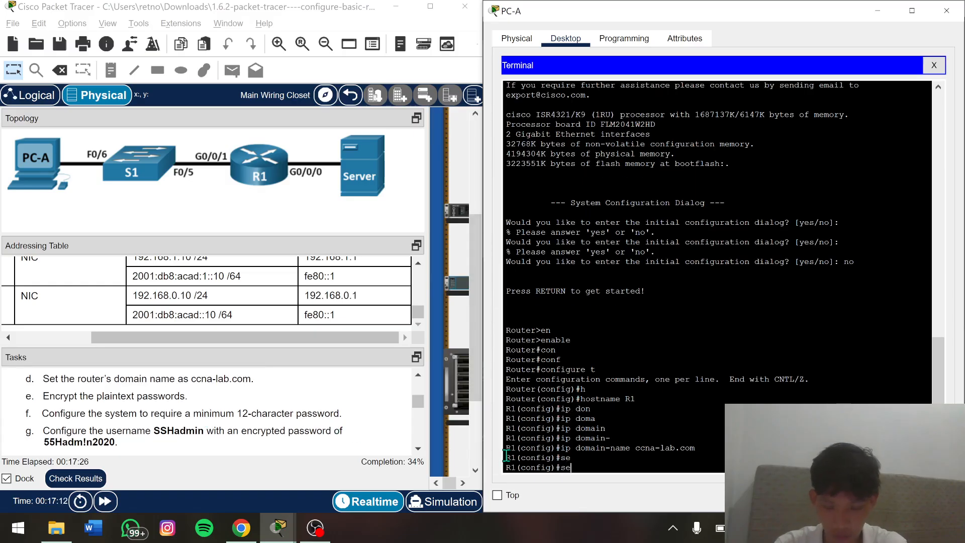
key("Tab")
type("r")
key("Tab")
type("p")
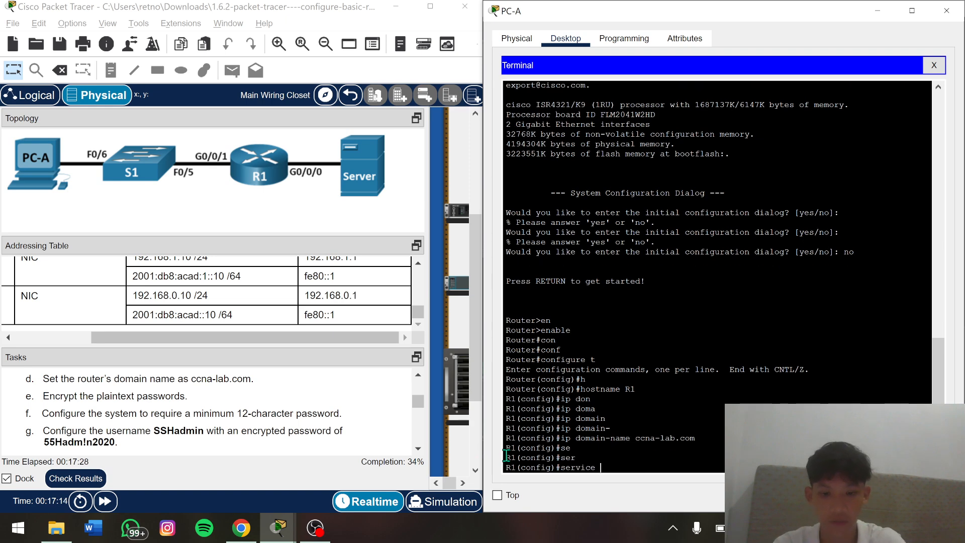
key("Tab")
type("a")
key("BackSpace")
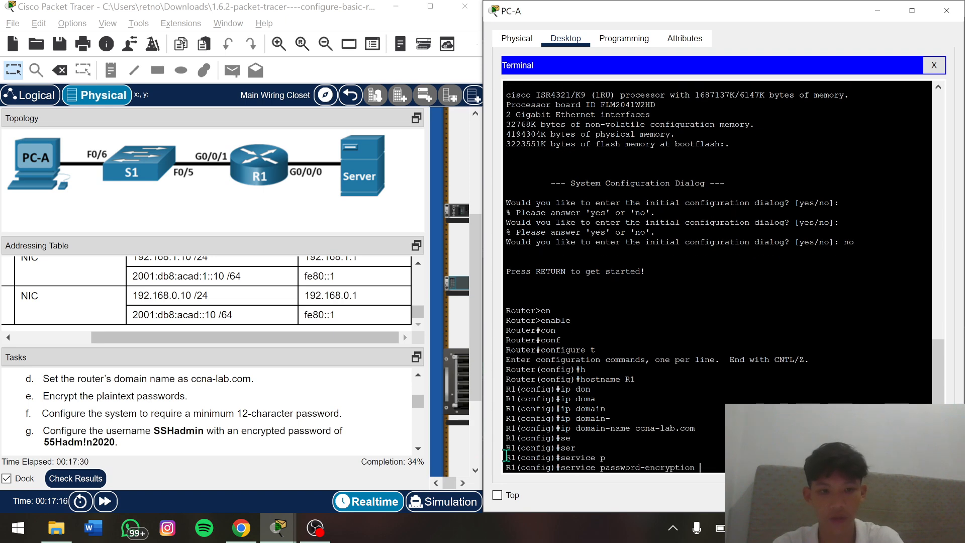
key("Return")
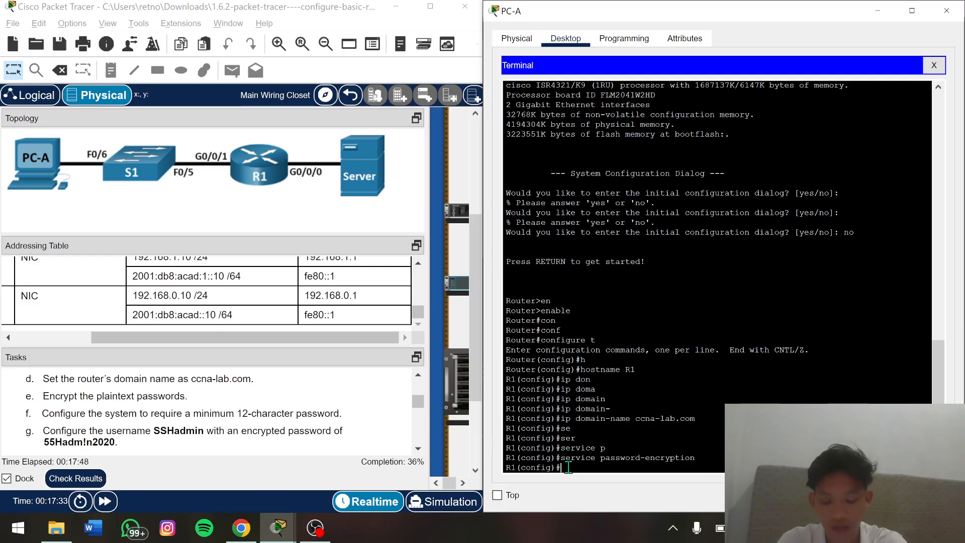
Try to require passwords of at least 12 characters on R1 with securty passwords min-length 12
type("sec")
key("Tab")
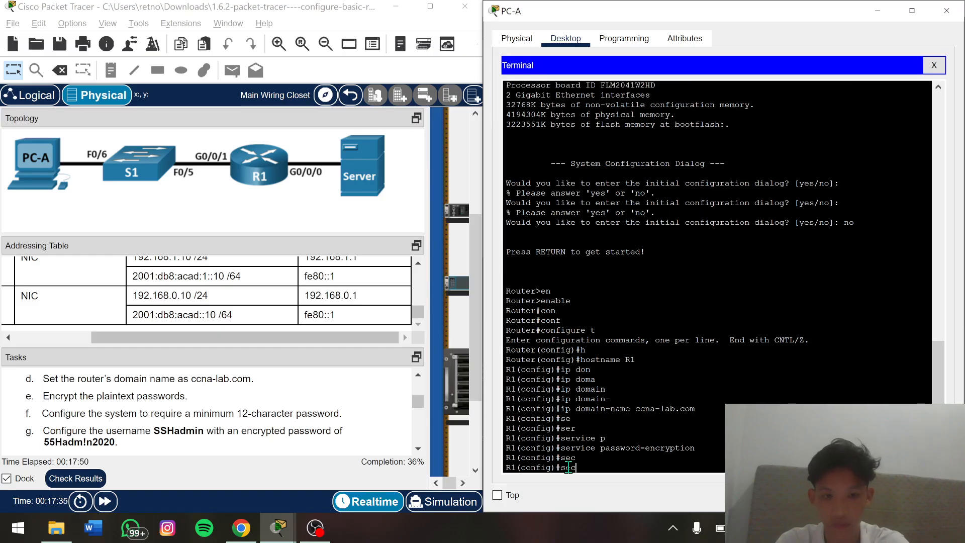
type("u")
key("Tab")
key("Tab")
type("r")
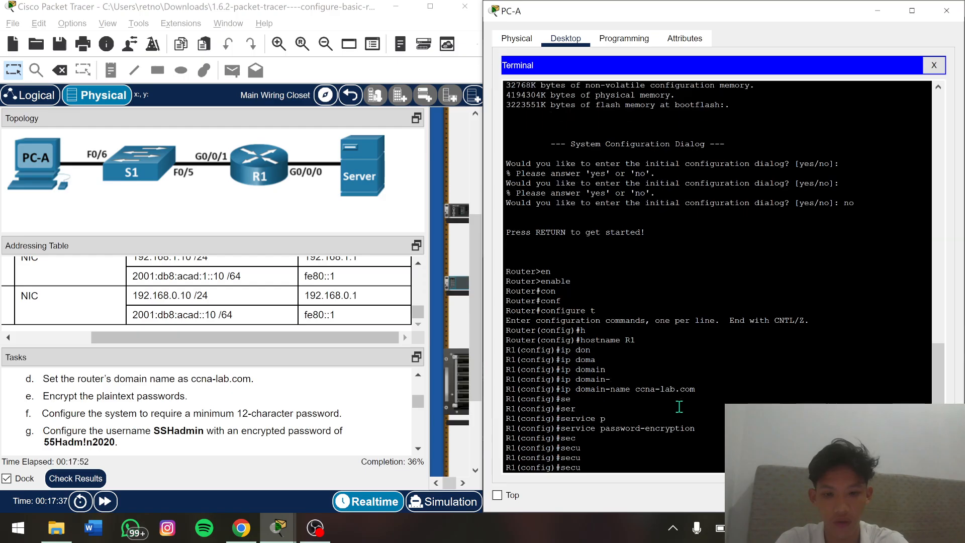
key("Tab")
type("ty pads")
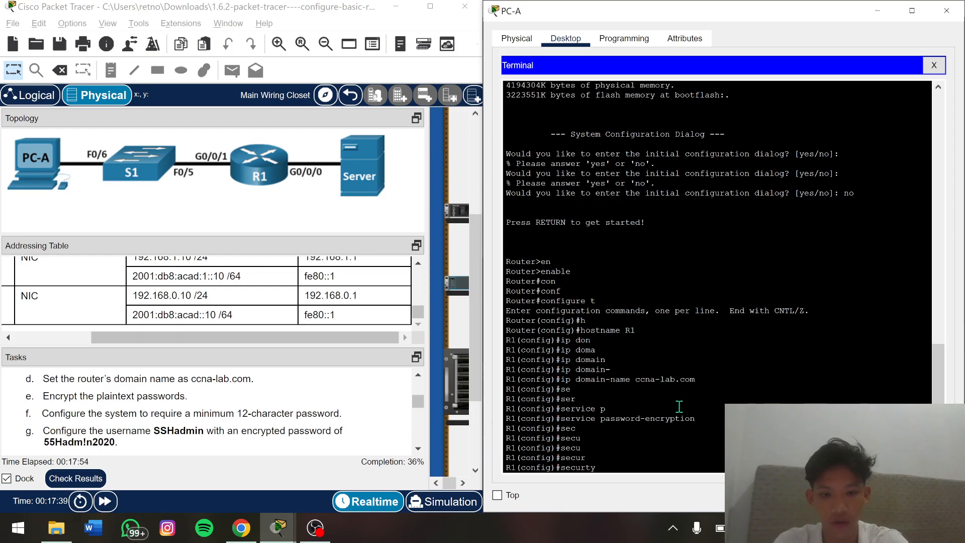
key("Tab")
key("BackSpace")
key("BackSpace")
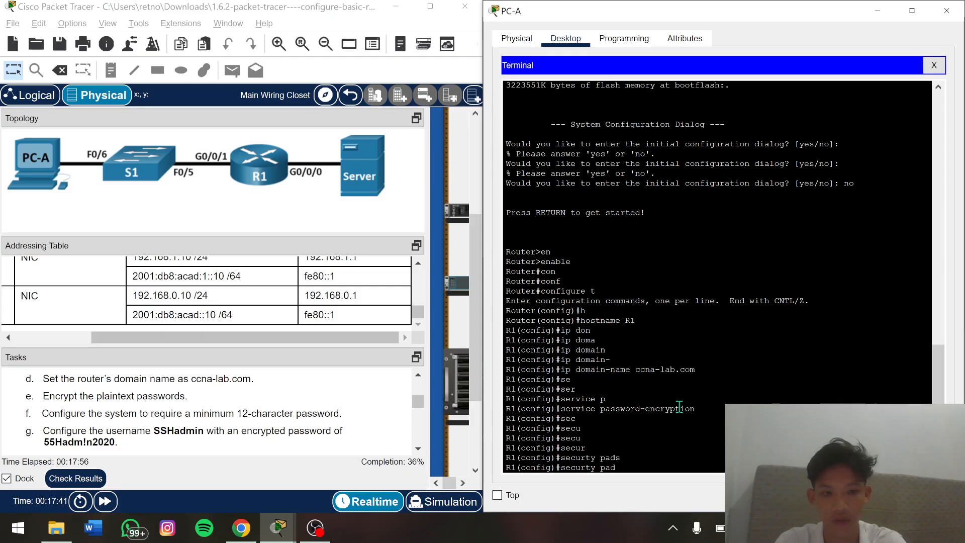
type("ss")
key("Tab")
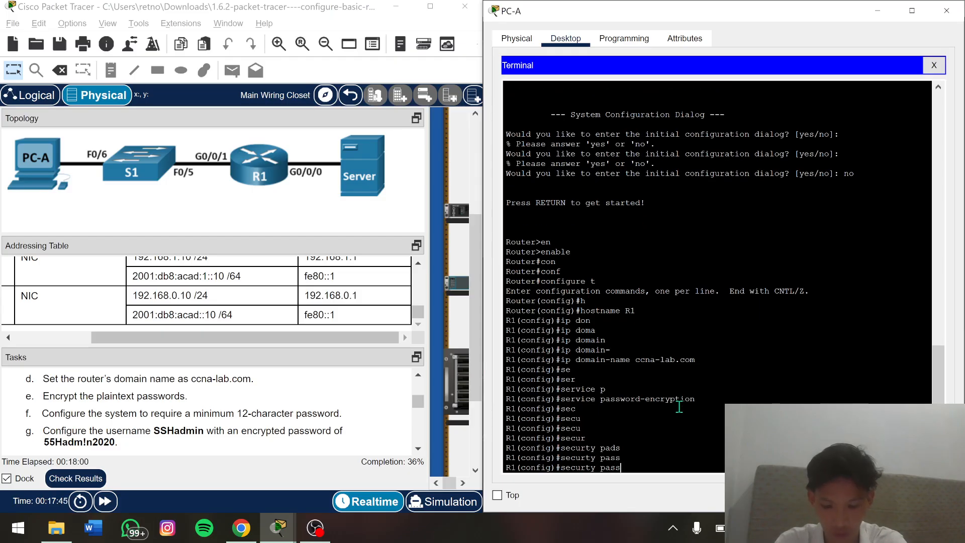
type("wor")
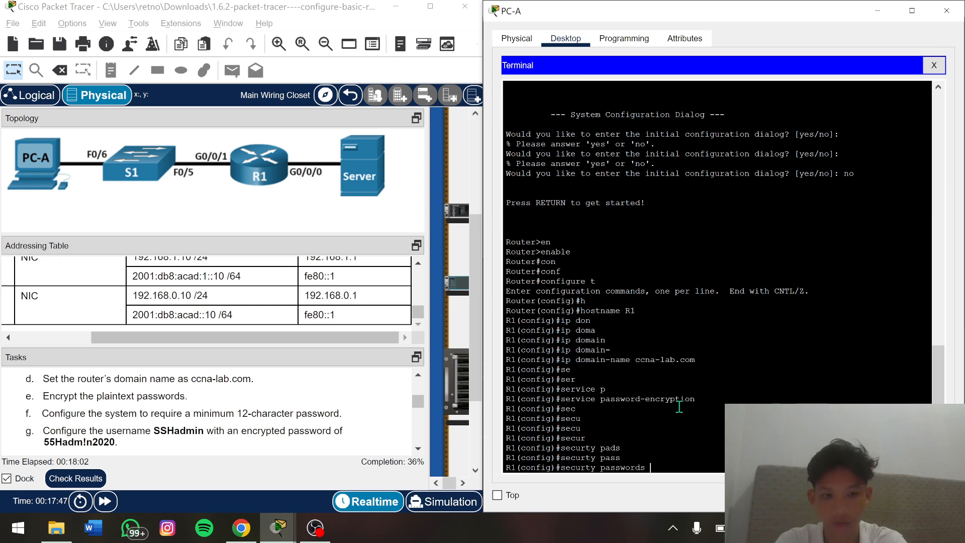
type("ds ")
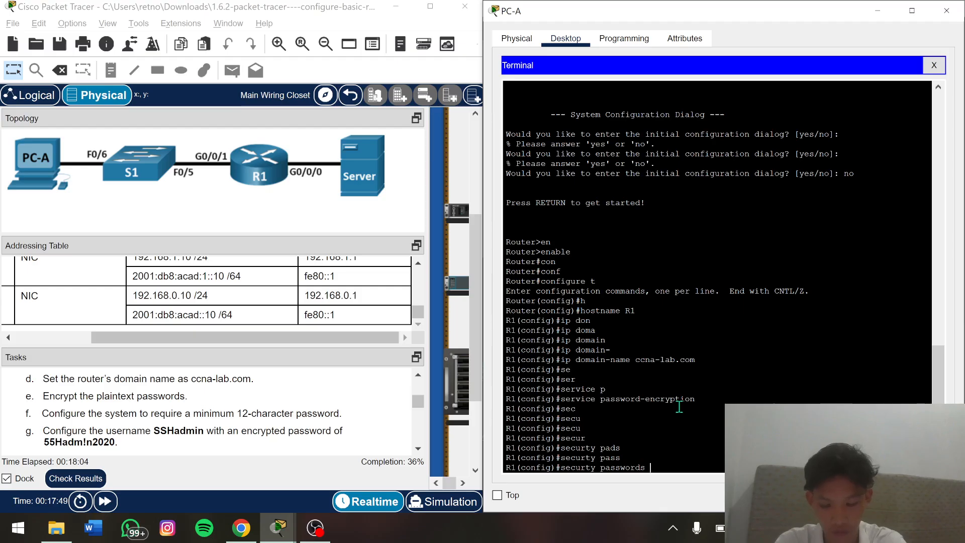
type("min-len")
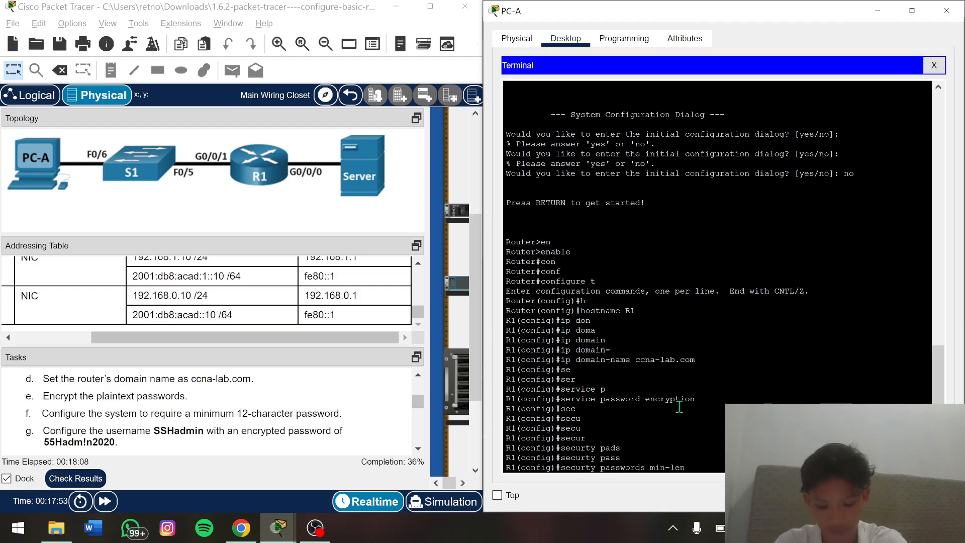
type("gth")
key("Tab")
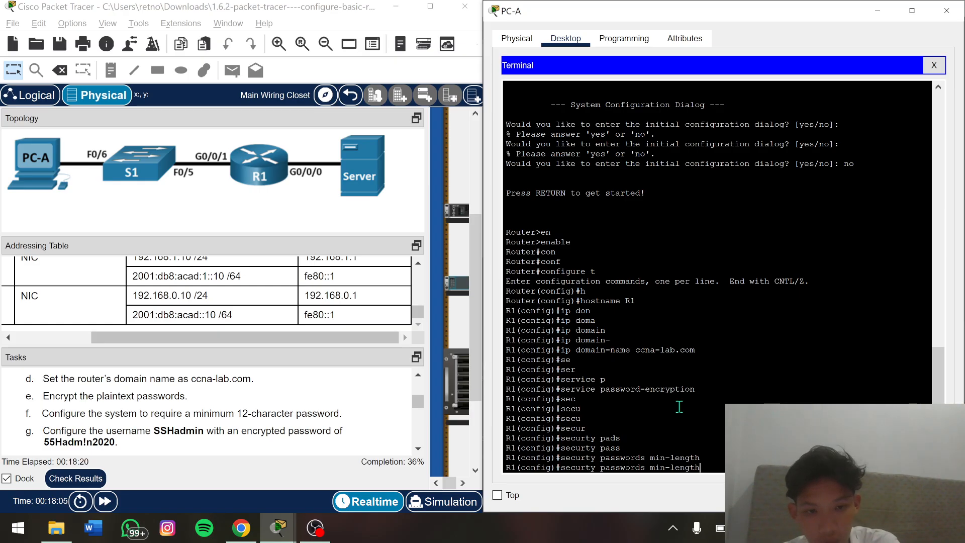
type("12")
key("Return")
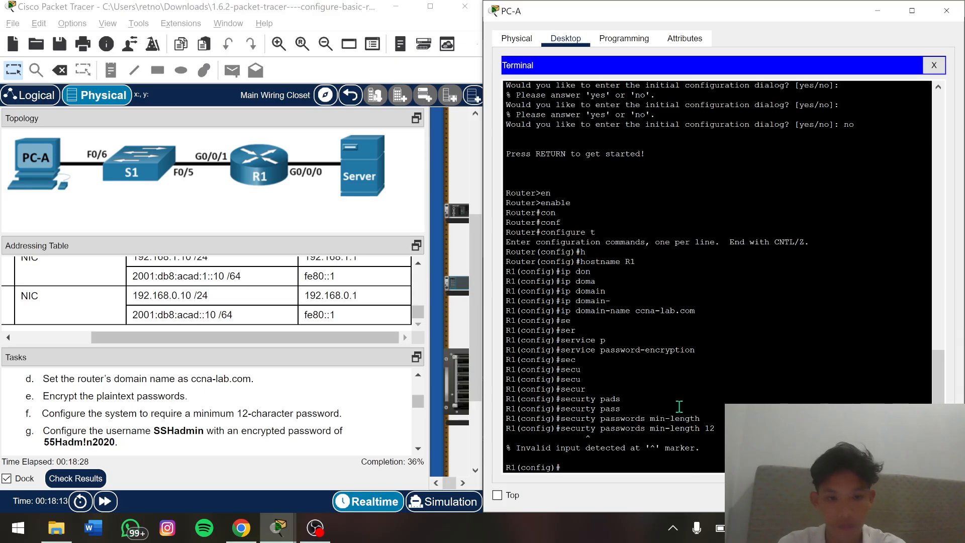
Correct the misspelled keyword in the last command and rerun it as security passwords min-length 12
key("Up")
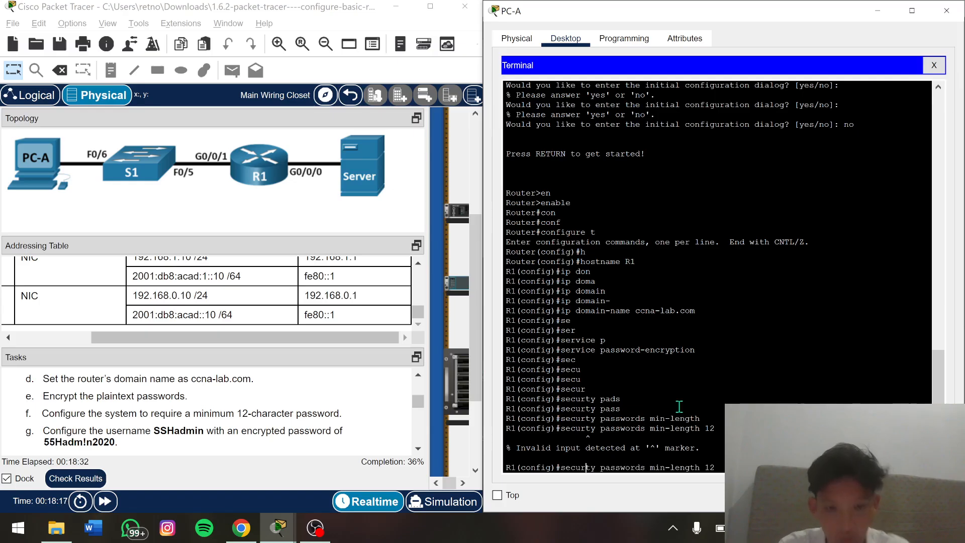
type("i")
key("Return")
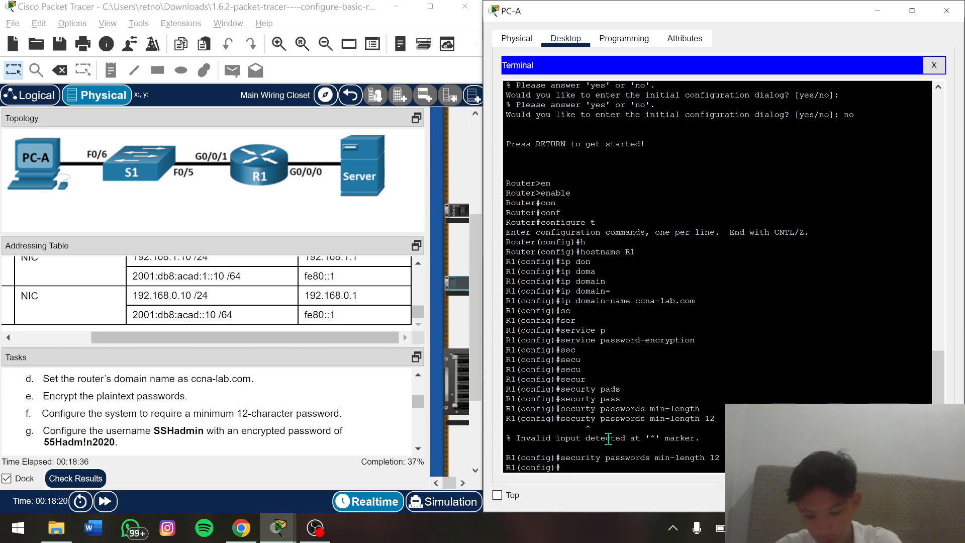
Begin a username command on R1 with the name SSHadmin copied from task item g
type("u")
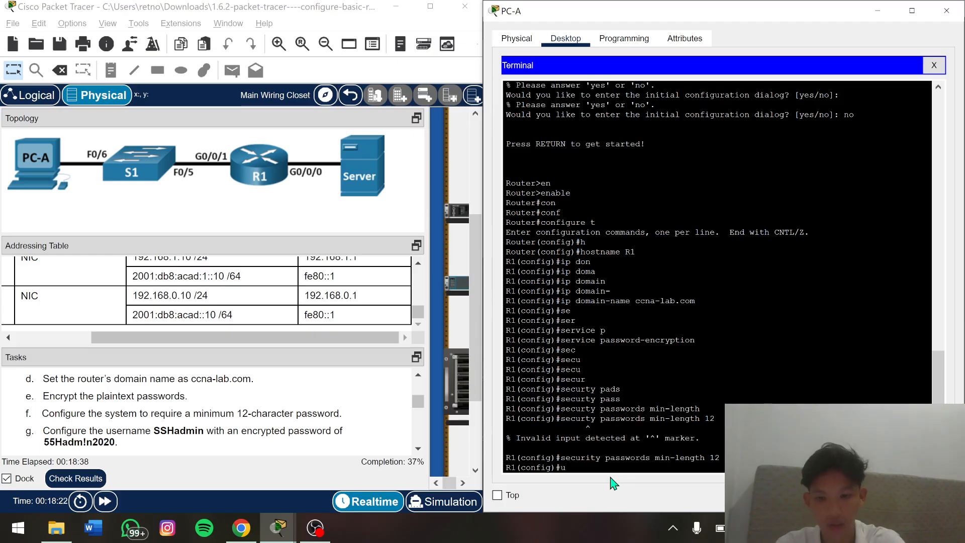
scroll(134, 432, "down", 1)
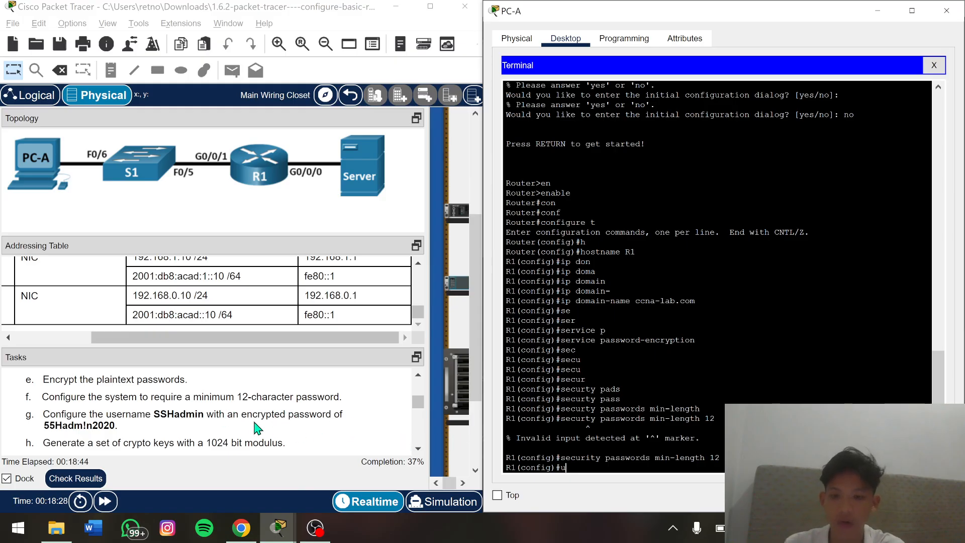
type("s")
key("Tab")
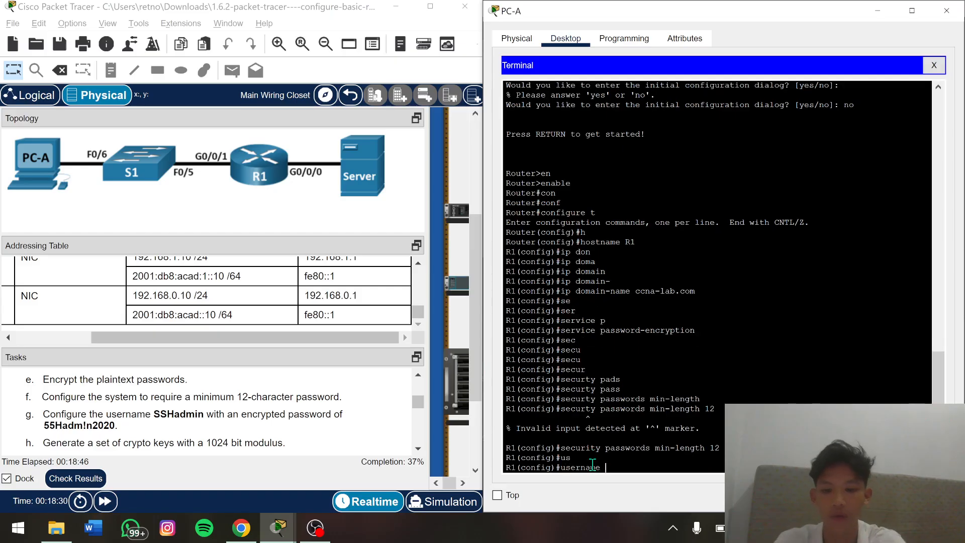
left_click(171, 416)
left_click_drag(154, 415, 204, 416)
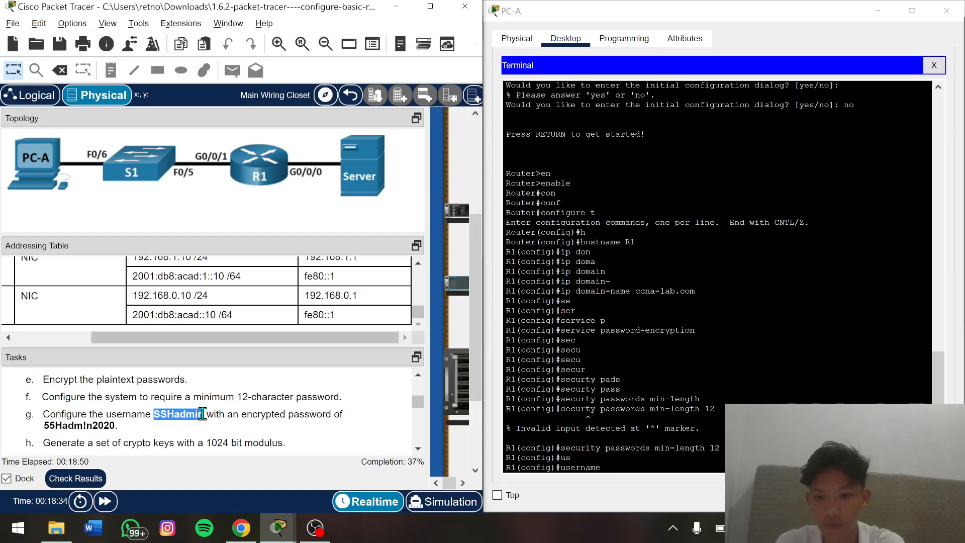
right_click(204, 415)
left_click(230, 422)
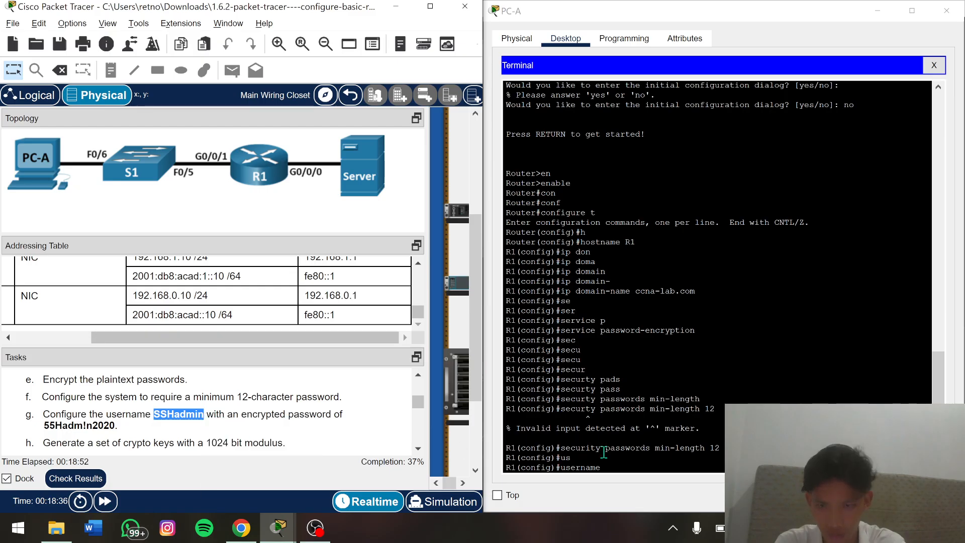
left_click(634, 462)
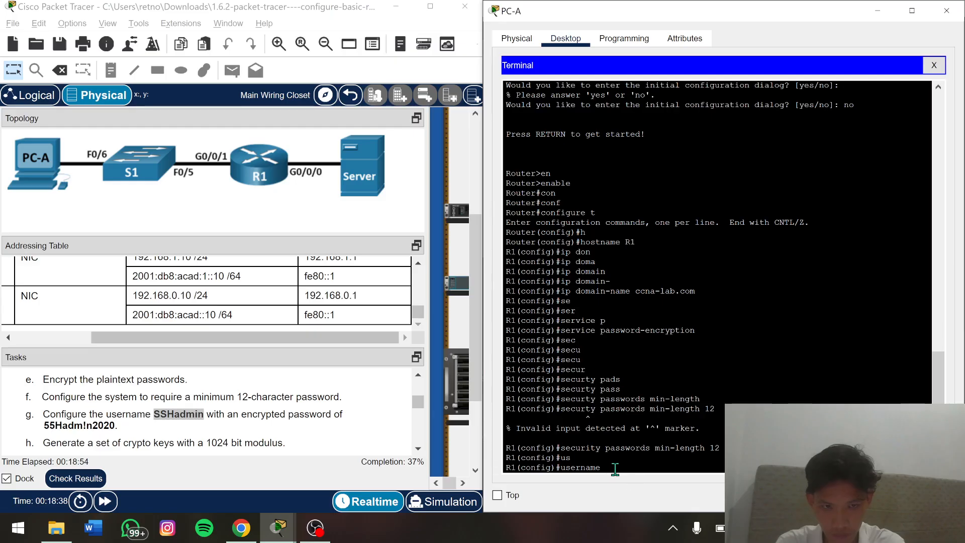
right_click(613, 468)
left_click(641, 492)
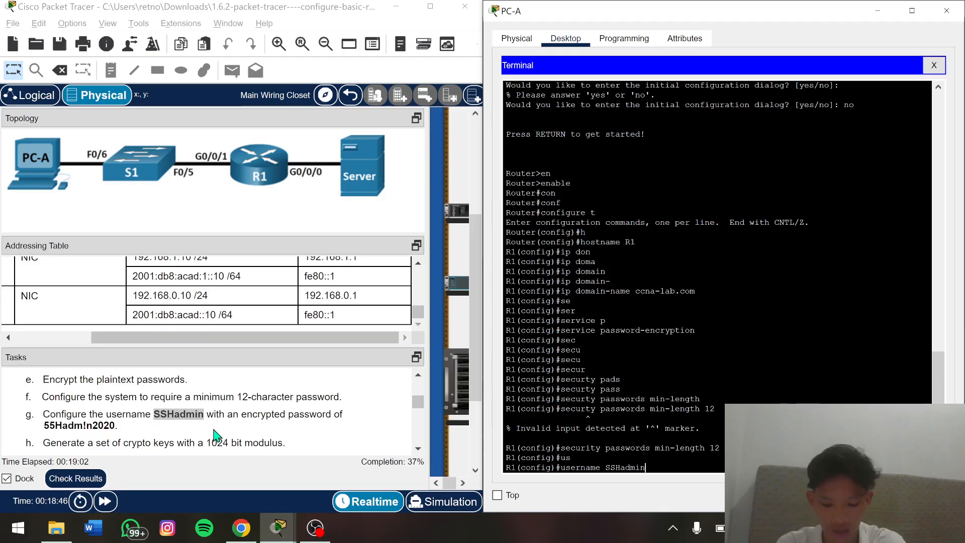
Complete the SSHadmin command with the secret keyword and the encrypted password from task item g, and run it
type("sec")
key("Tab")
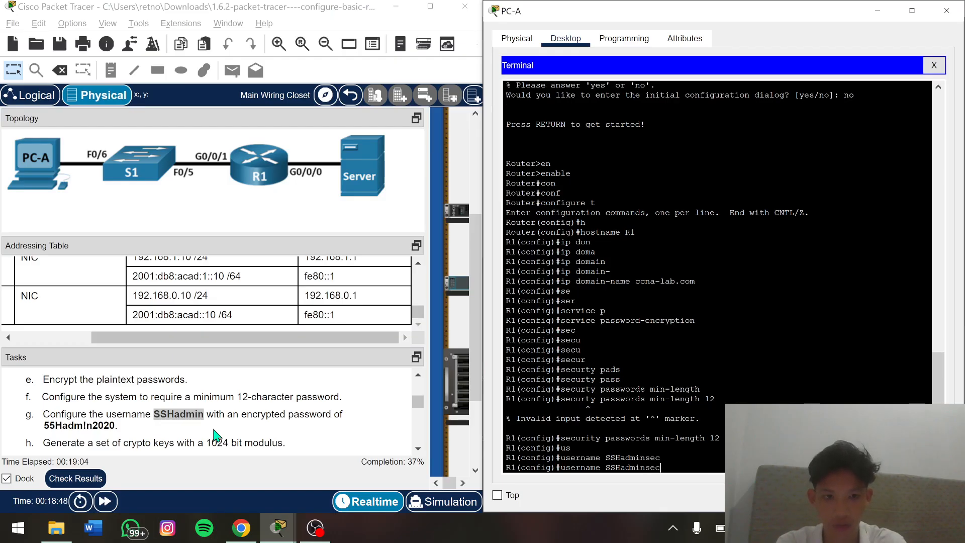
key("BackSpace")
key("BackSpace")
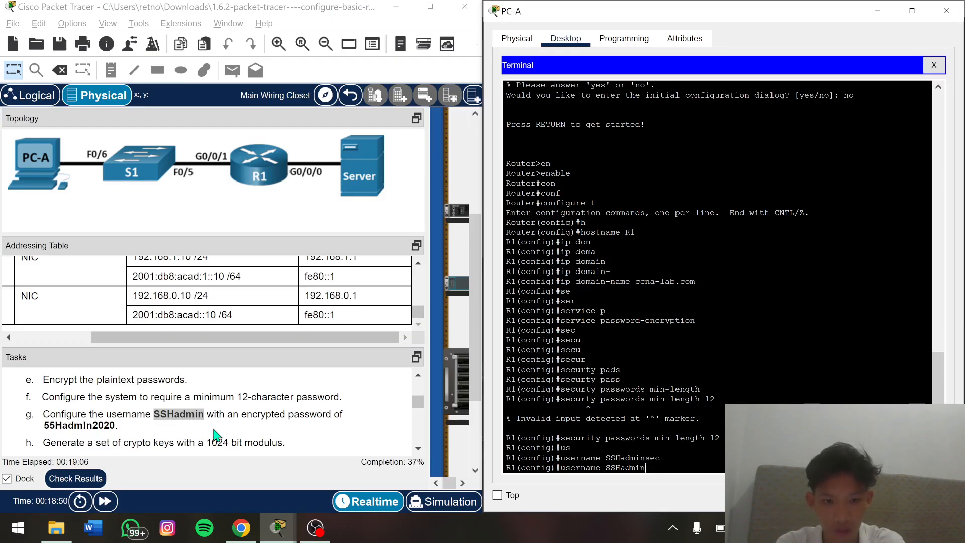
type("s")
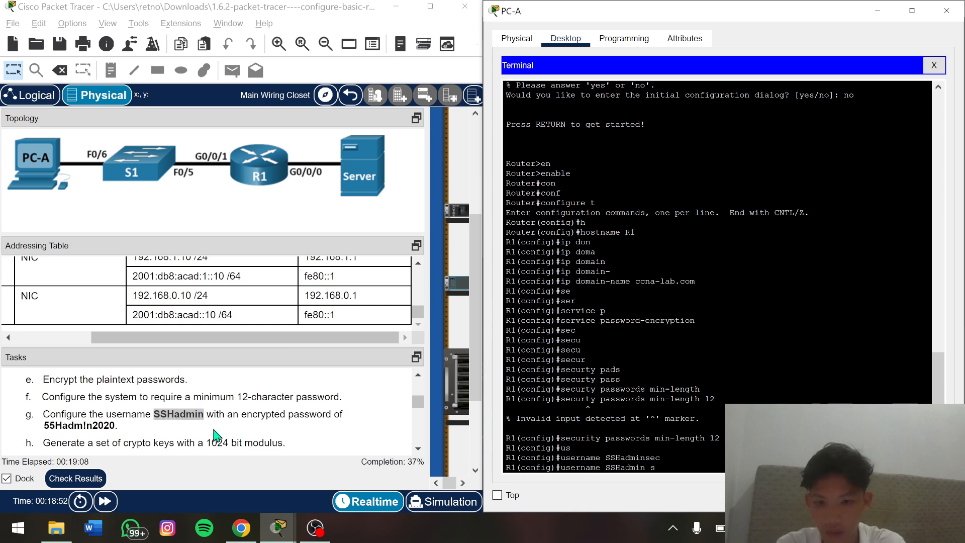
type("e")
key("Tab")
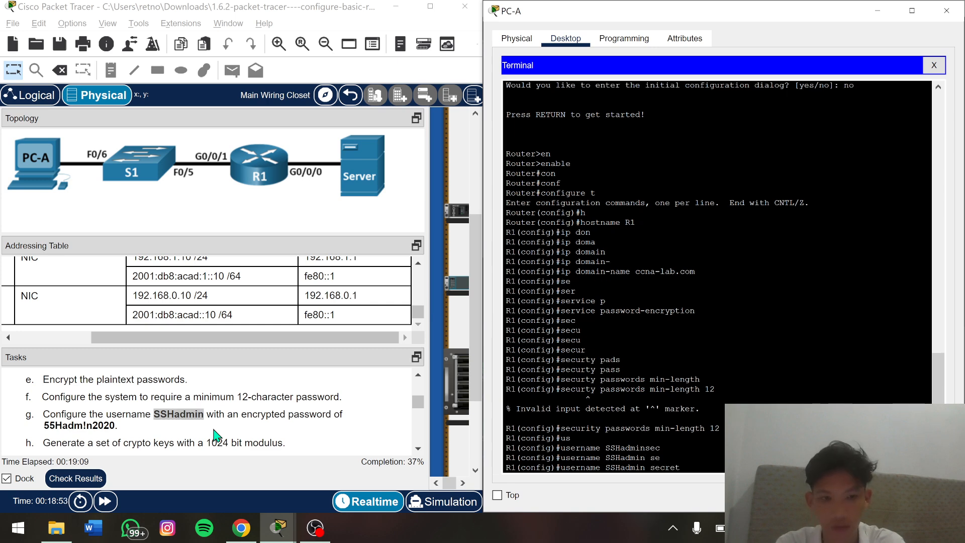
left_click(44, 425)
left_click_drag(44, 424, 114, 425)
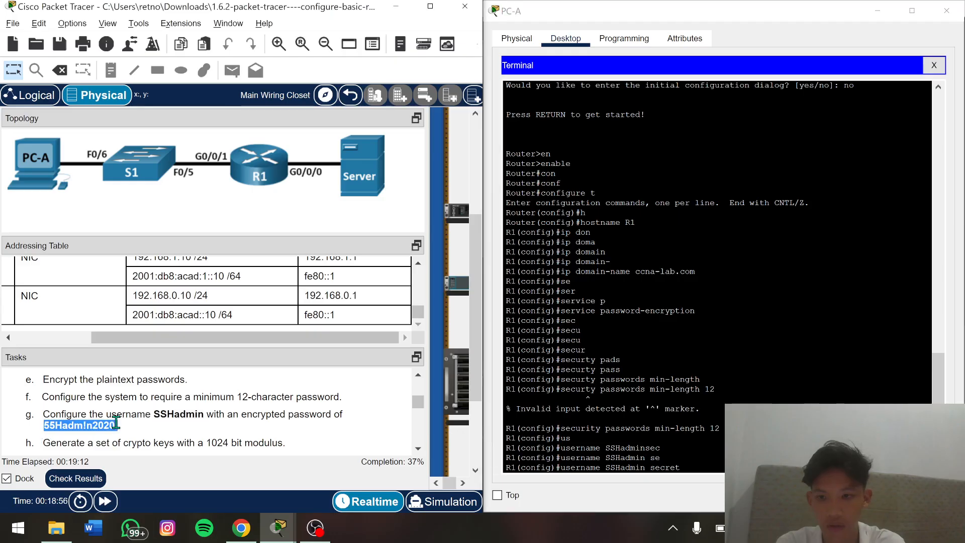
right_click(101, 425)
left_click(127, 433)
right_click(97, 425)
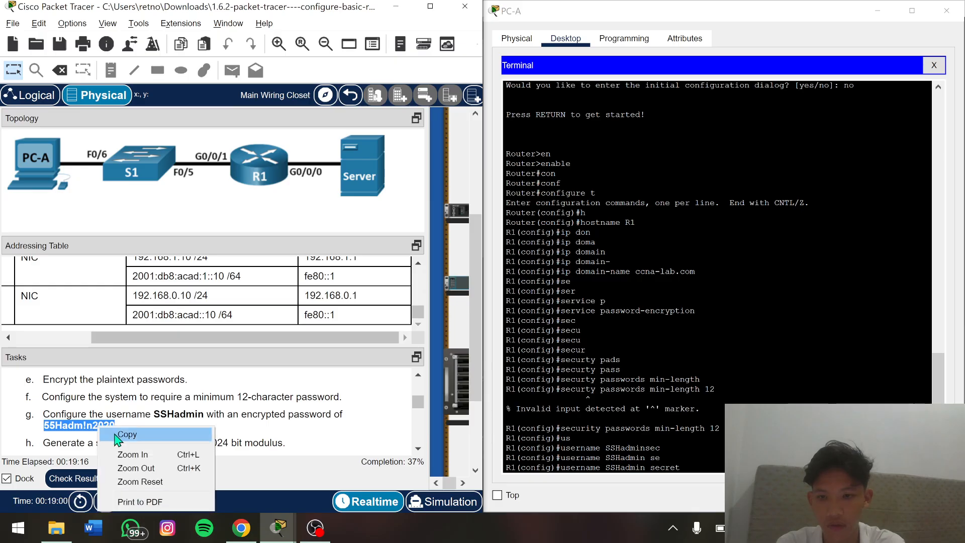
left_click(133, 431)
left_click(694, 466)
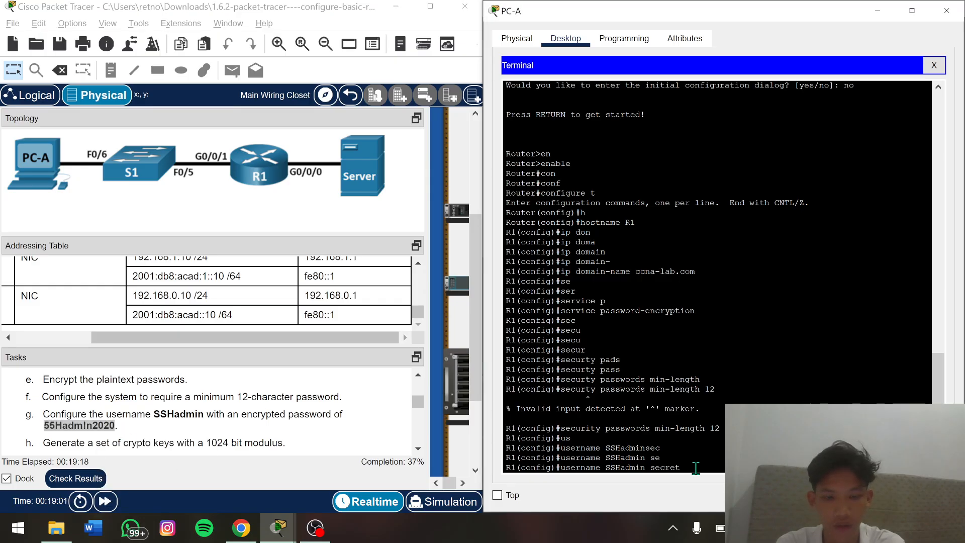
right_click(693, 467)
left_click(712, 489)
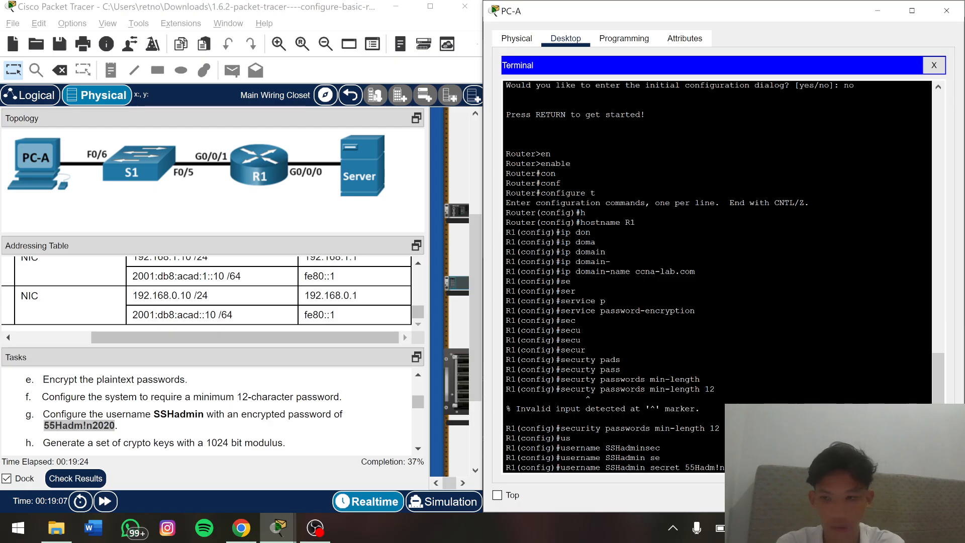
key("Return")
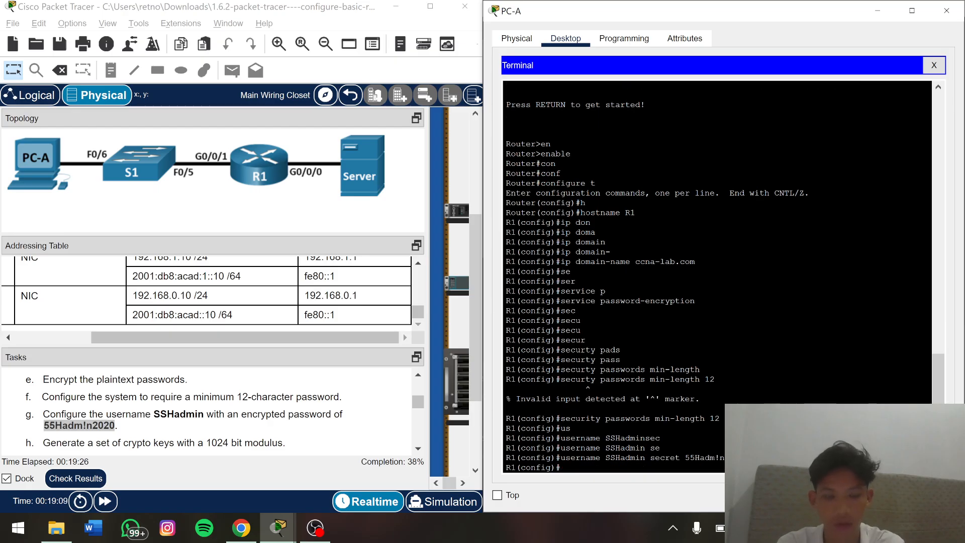
Generate R1's RSA keys with crypto key generate rsa general-keys modulus 1024
scroll(216, 452, "down", 2)
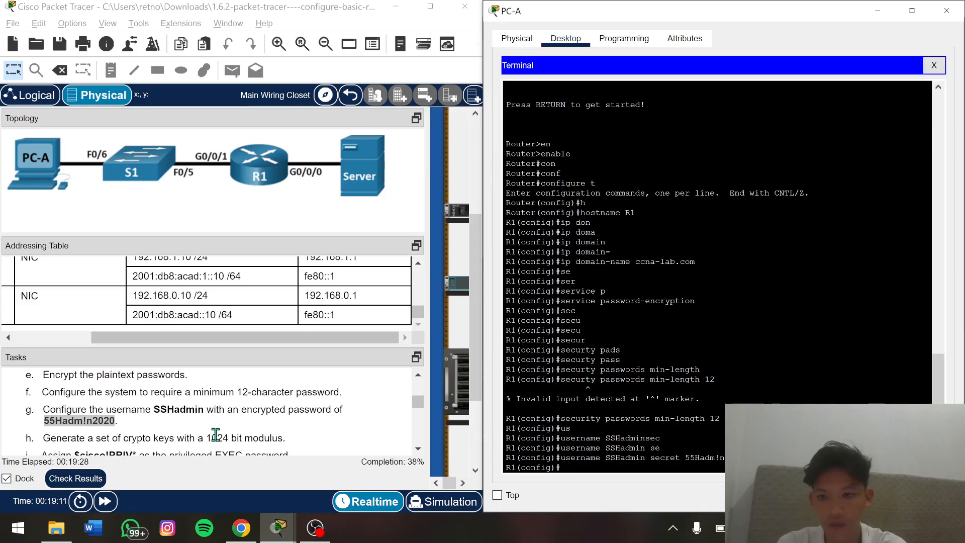
scroll(217, 435, "down", 1)
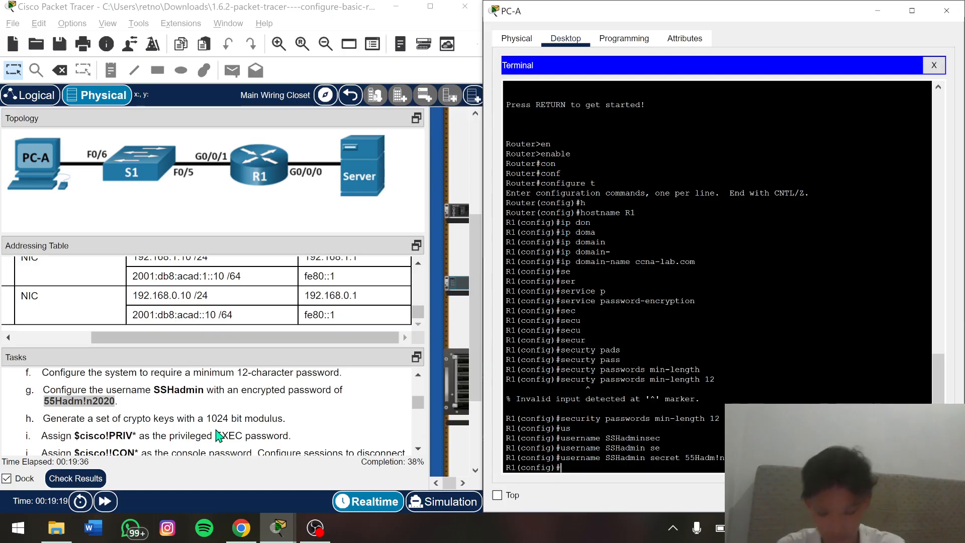
type("cr")
key("Tab")
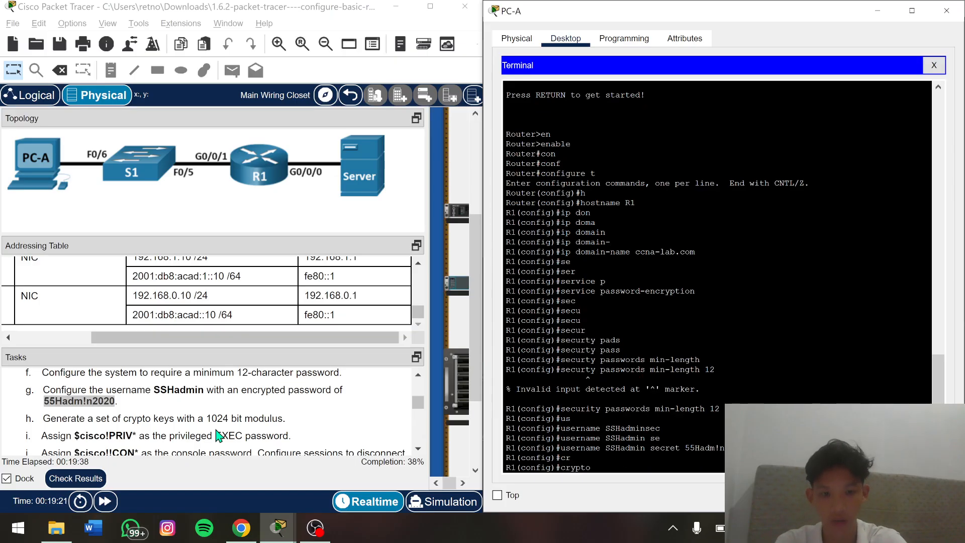
type("ke")
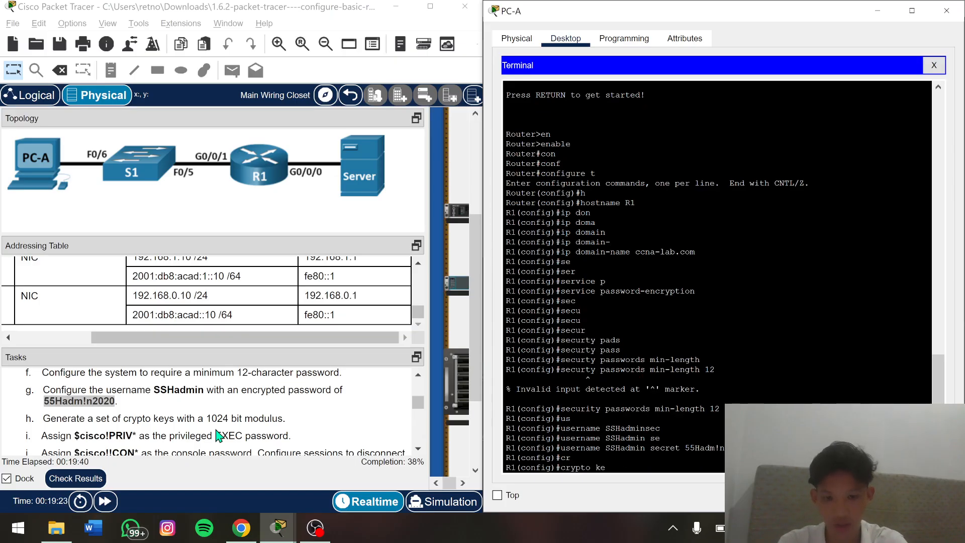
key("Tab")
type("ge")
key("Tab")
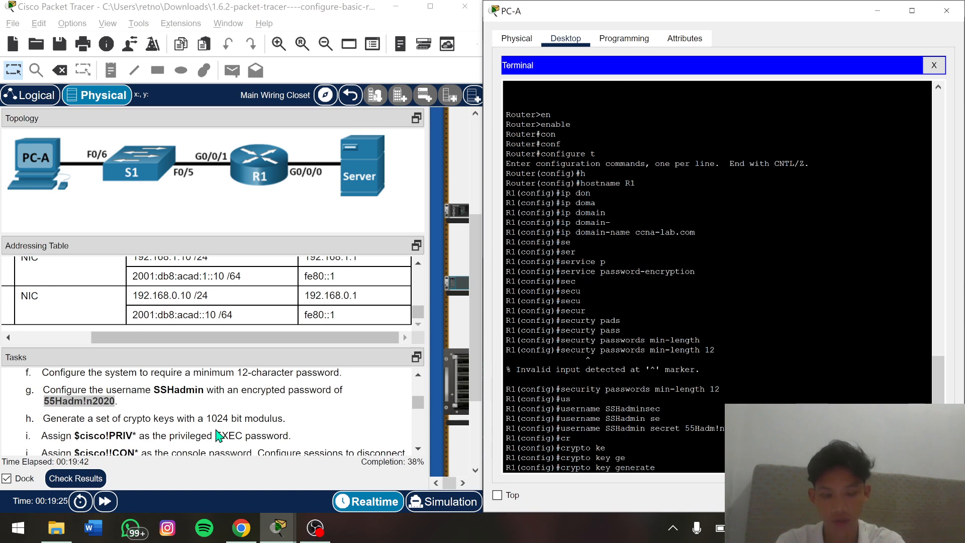
type("se")
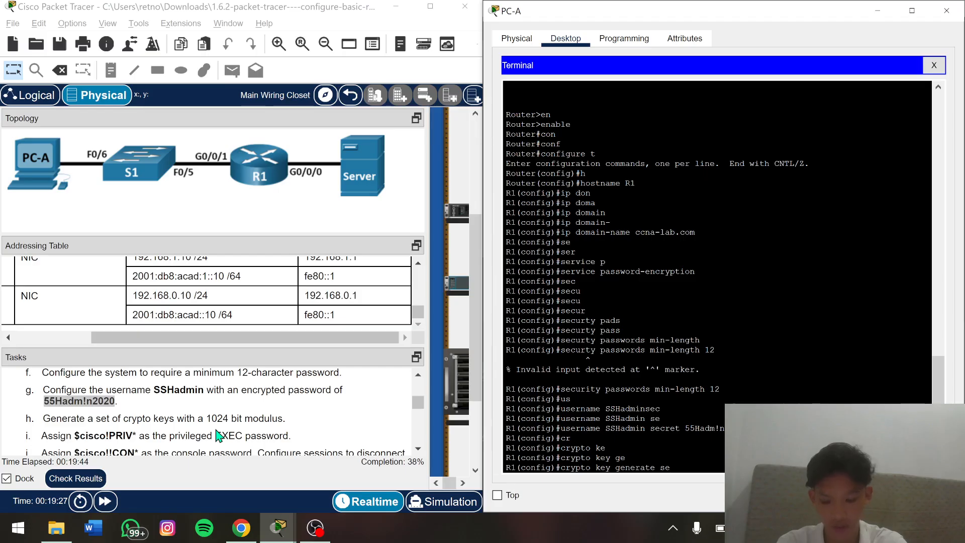
key("BackSpace")
key("BackSpace")
type("rs")
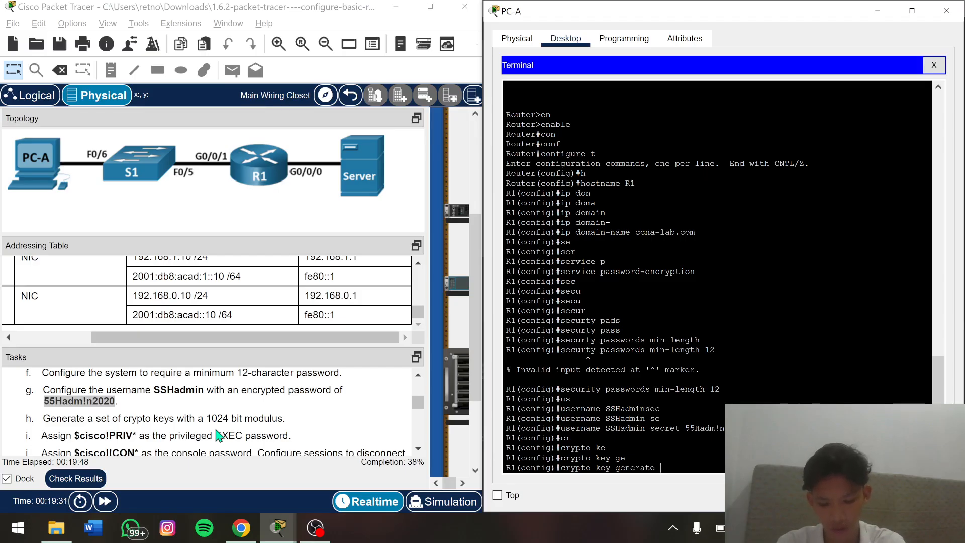
key("Tab")
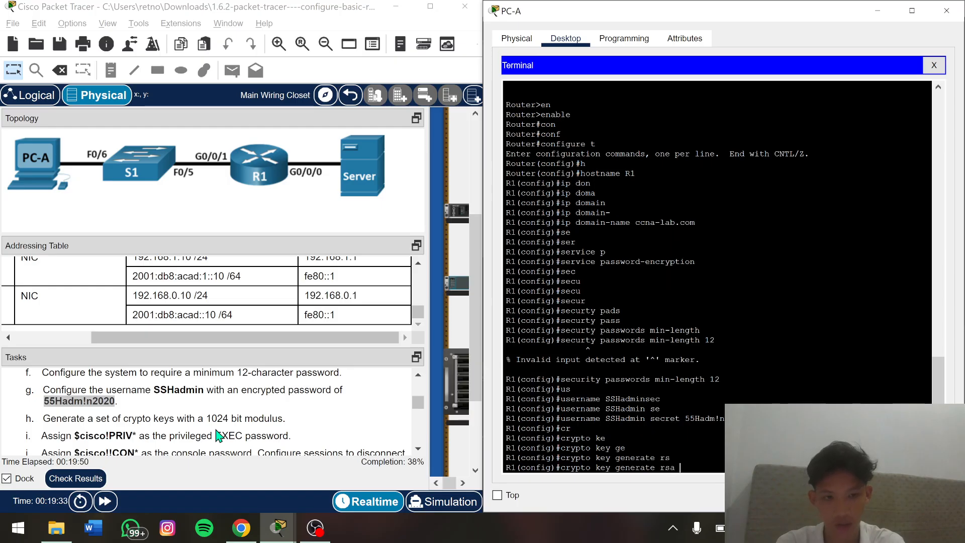
type("ge")
key("Tab")
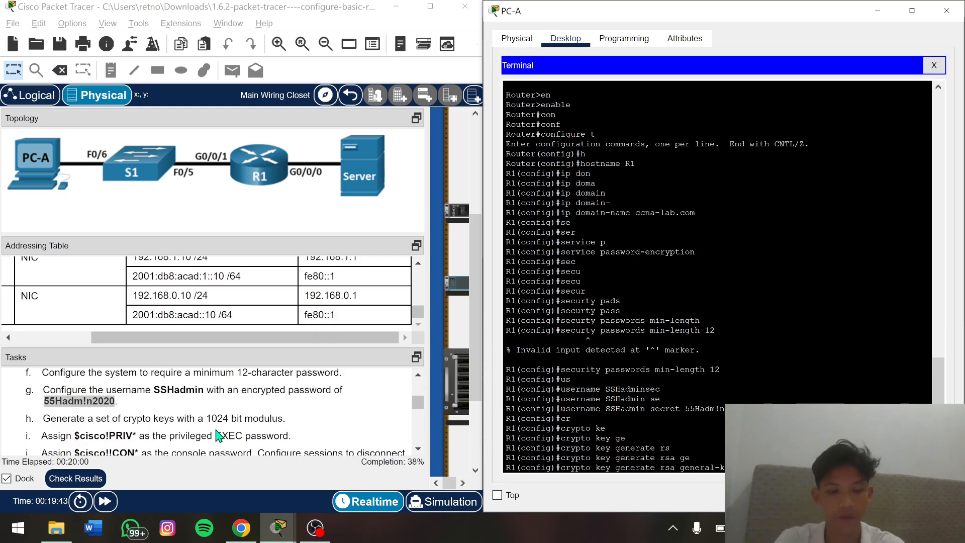
key("Return")
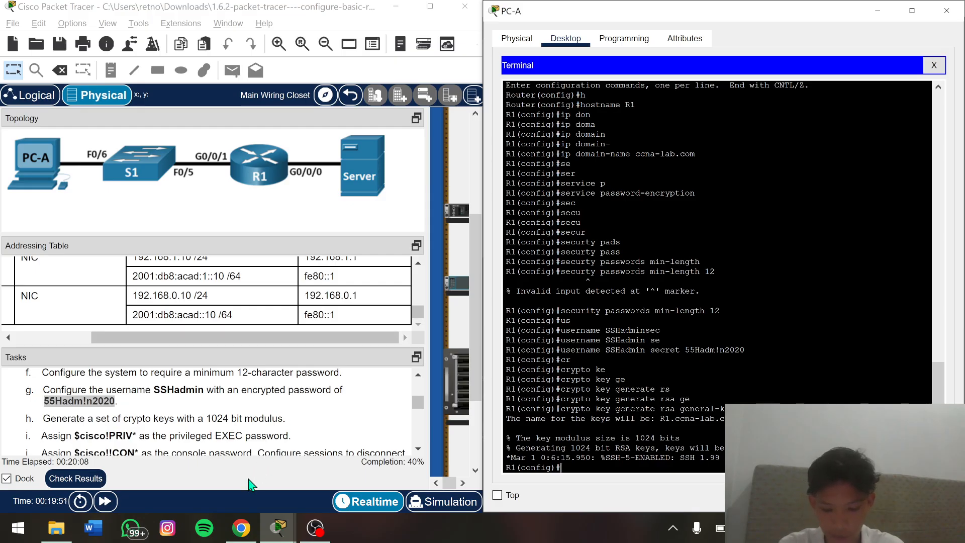
Begin an enable secret command on R1 for the privileged EXEC password
scroll(180, 435, "down", 2)
scroll(180, 435, "up", 1)
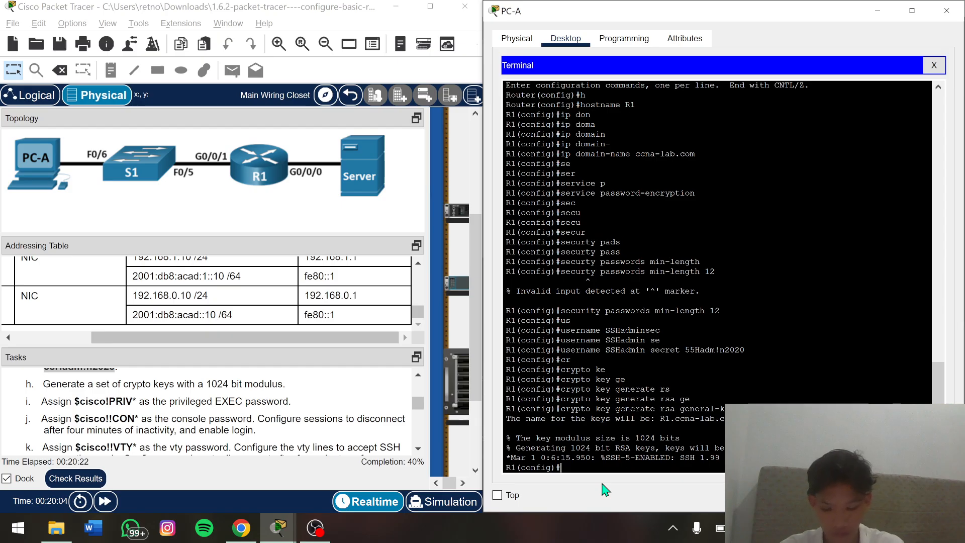
type("en")
key("Tab")
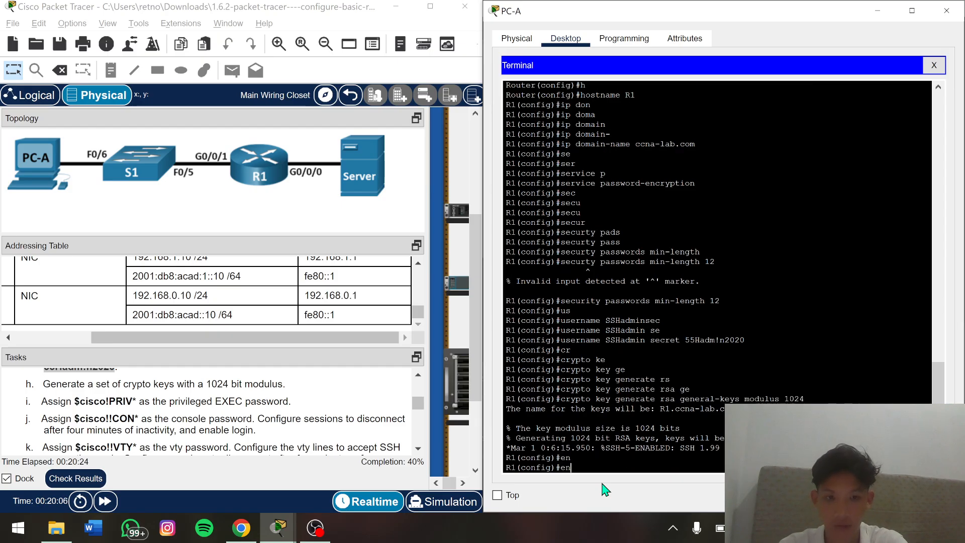
type("a")
key("Tab")
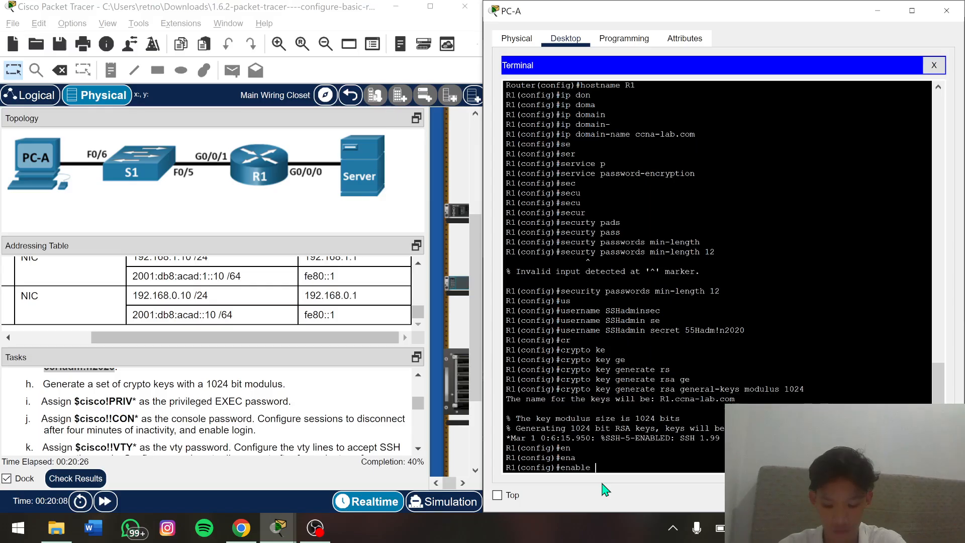
type("se")
key("Tab")
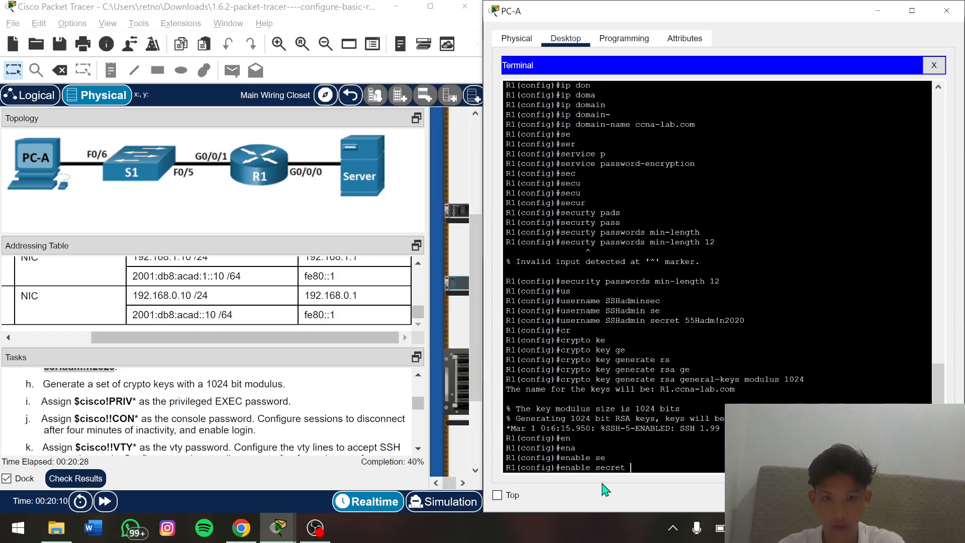
Copy the privileged EXEC password from task item i into the enable secret command and run it
left_click_drag(75, 402, 135, 404)
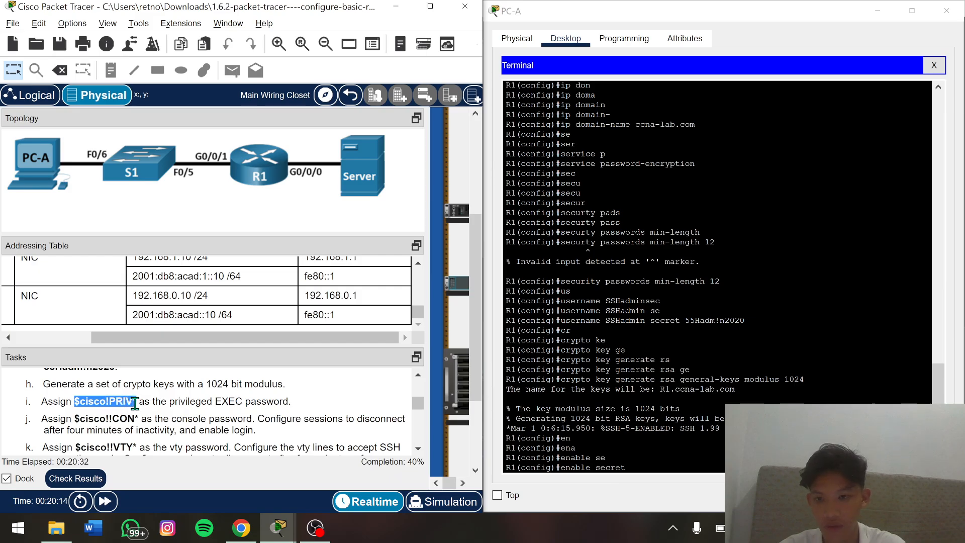
left_click(134, 403)
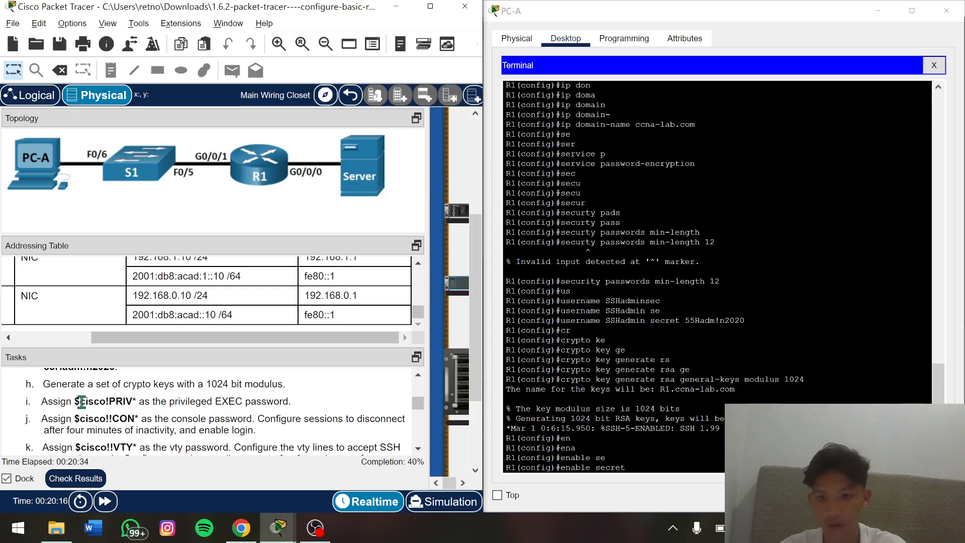
left_click_drag(74, 401, 138, 400)
right_click(140, 400)
left_click(162, 412)
left_click(650, 470)
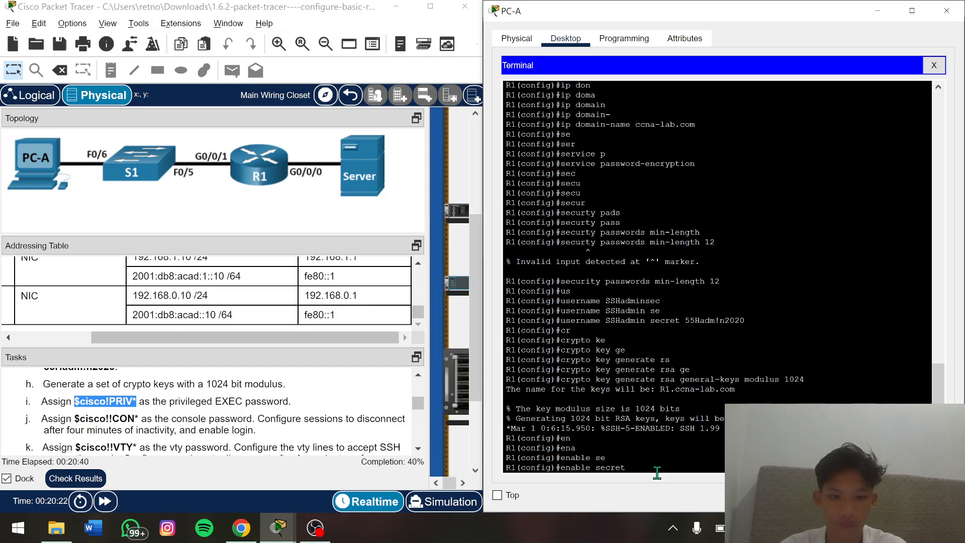
right_click(650, 470)
left_click(681, 492)
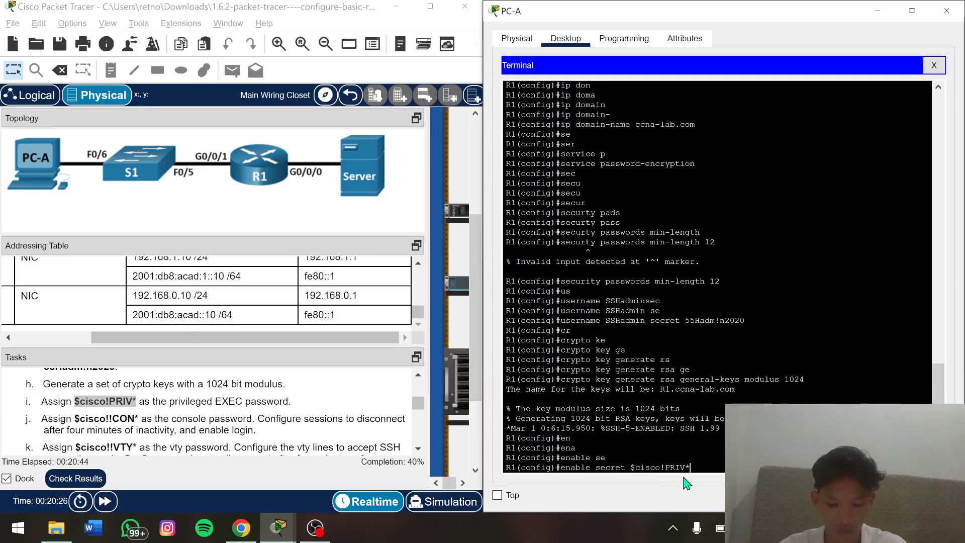
key("Return")
Enter line configuration mode for console 0 on R1 and begin a password command there
type("lin")
key("Tab")
type("co")
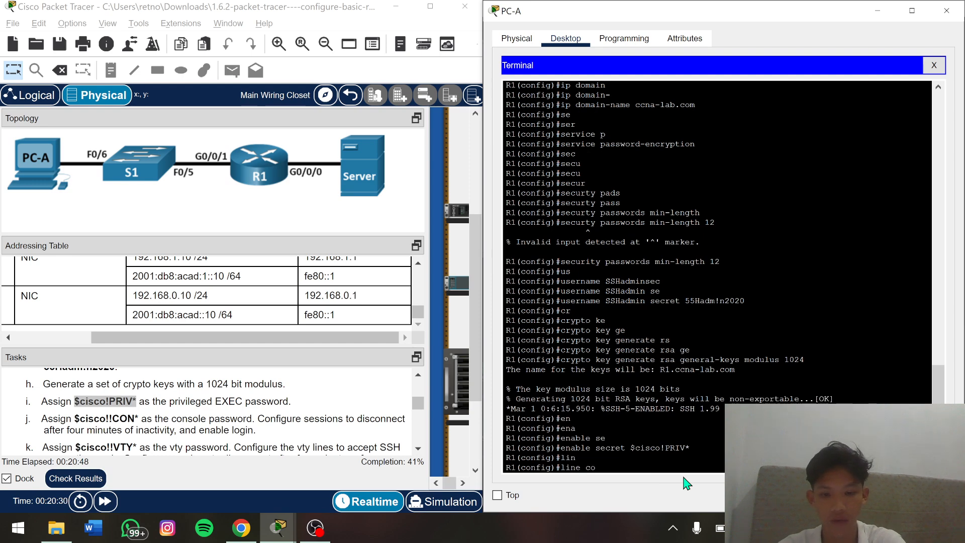
type("nsole 0")
key("Tab")
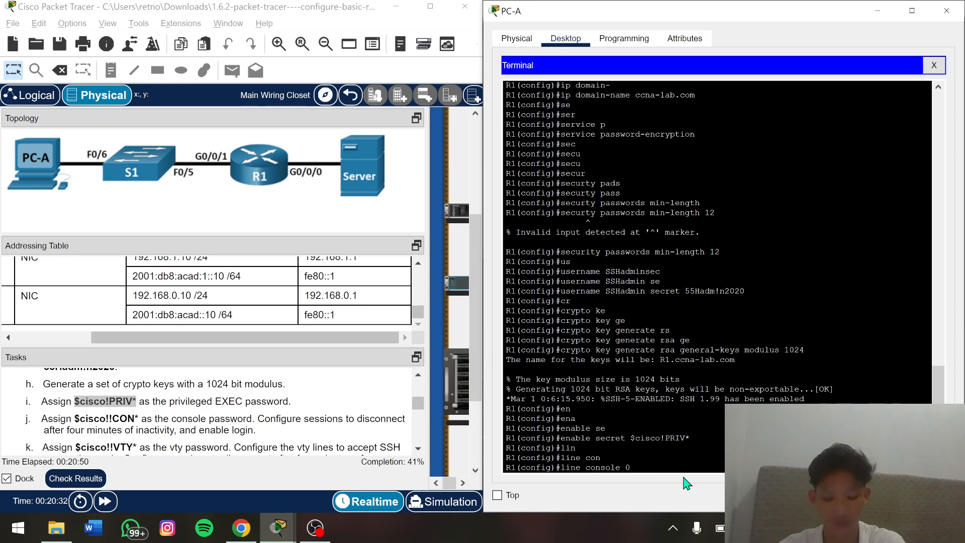
type("0")
key("Return")
type("pad")
key("Tab")
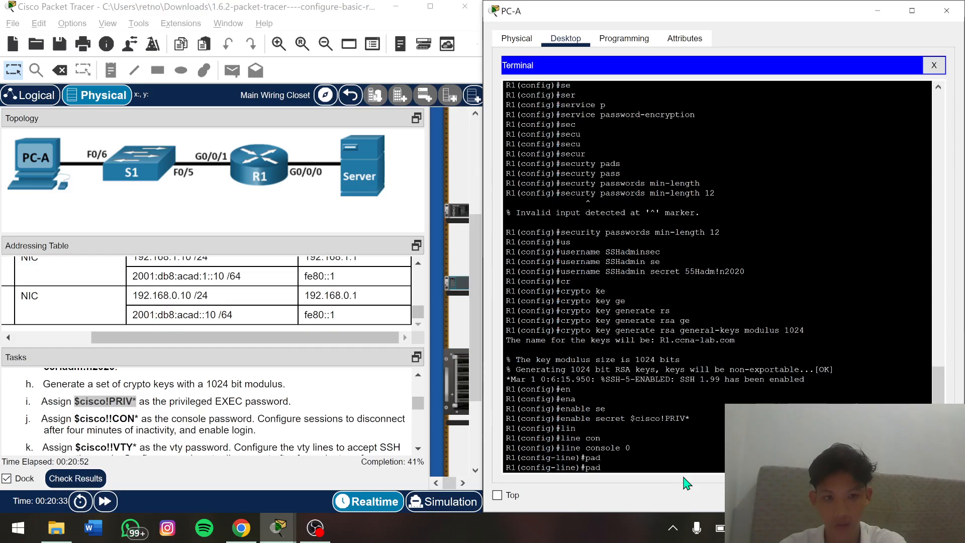
key("Tab")
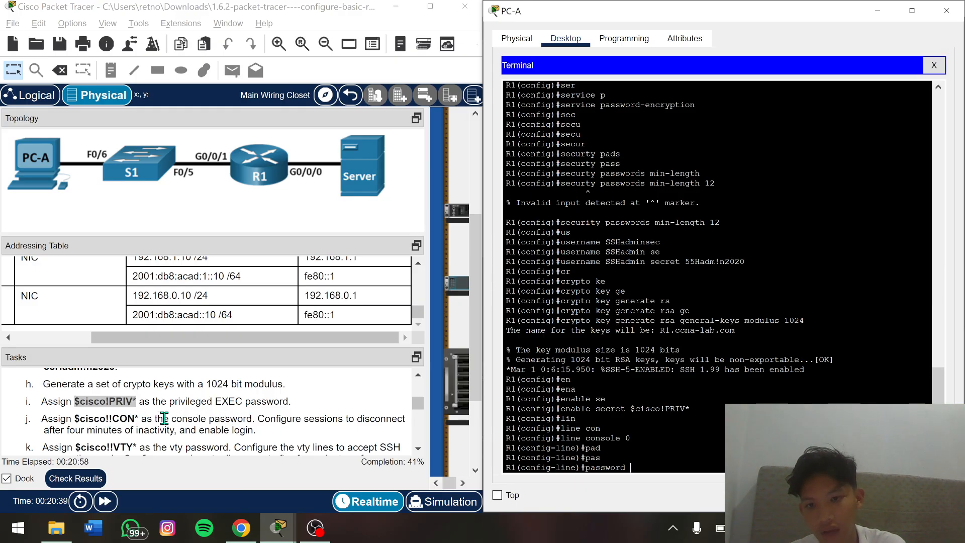
Copy the console password from task item j into the password command and run it
left_click(86, 417)
left_click_drag(121, 418, 77, 418)
left_click(117, 417)
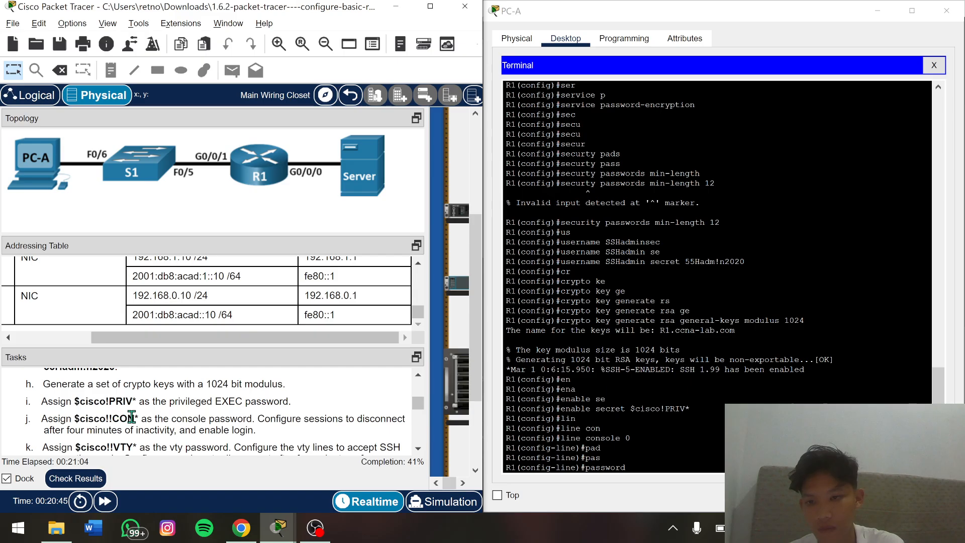
left_click_drag(139, 418, 74, 418)
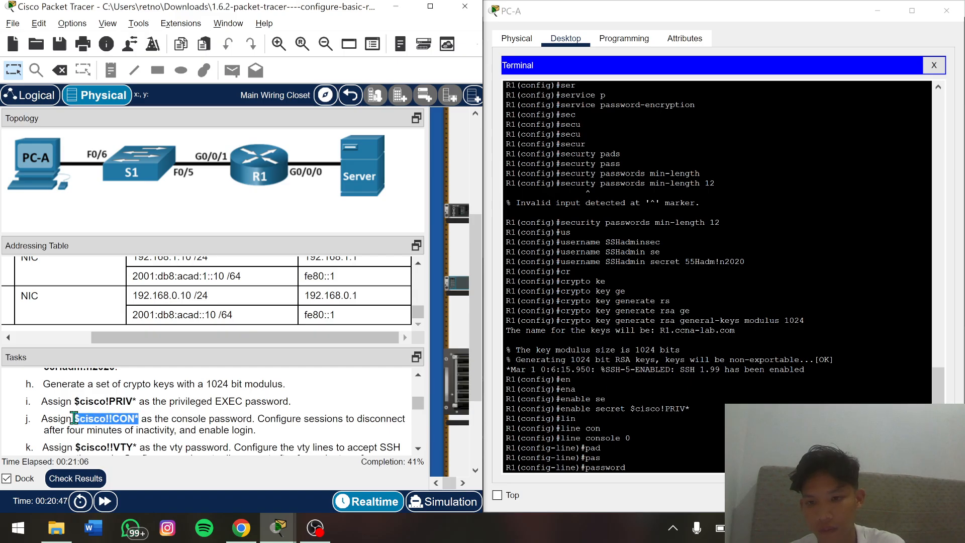
left_click(74, 418)
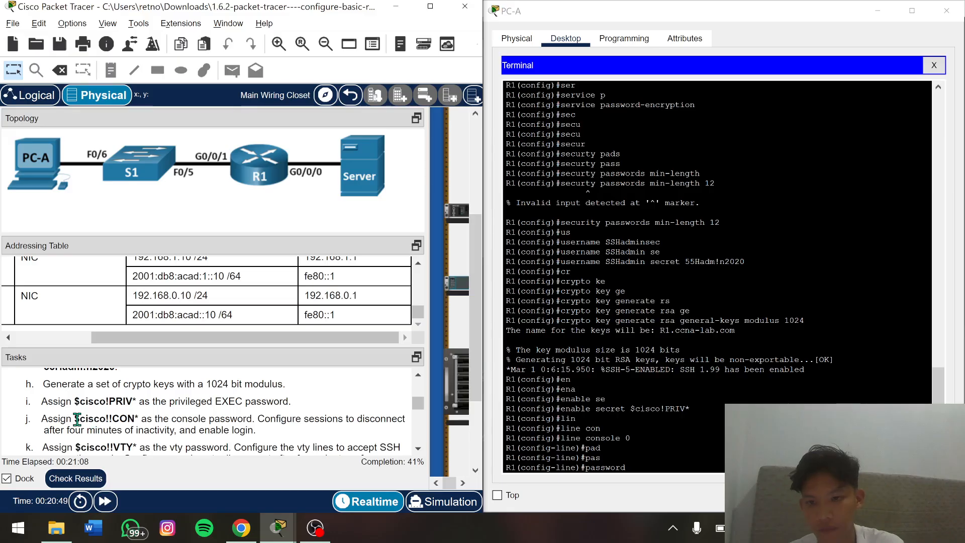
left_click_drag(73, 418, 139, 418)
key("super+c")
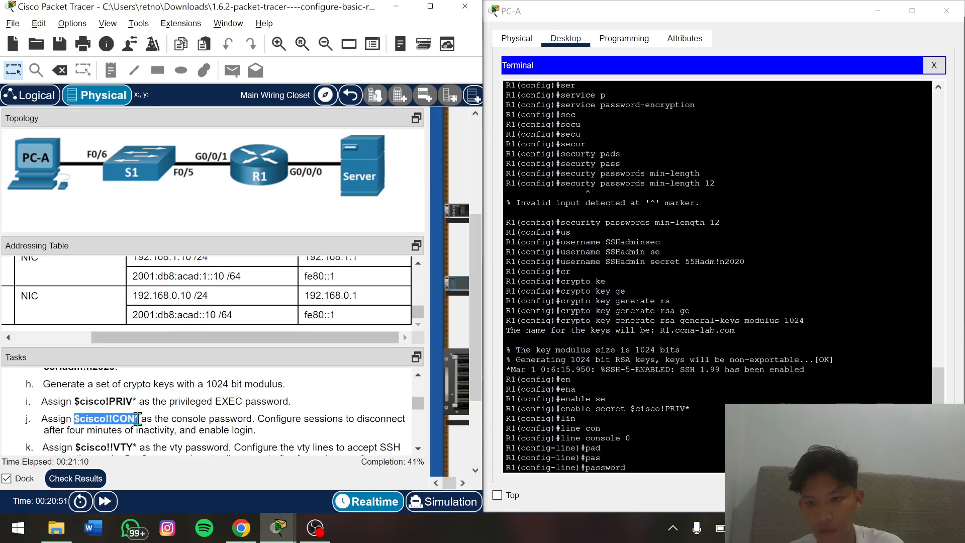
right_click(127, 417)
left_click(146, 424)
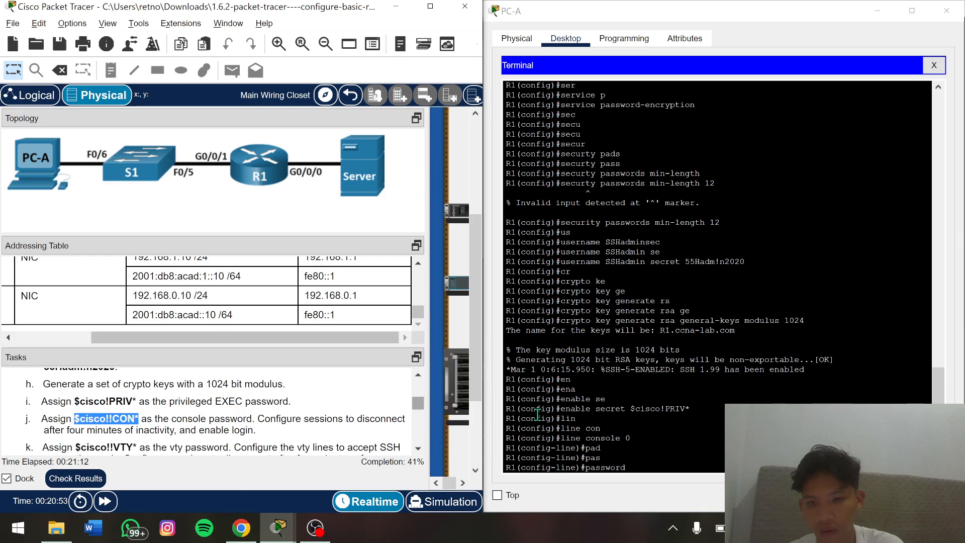
left_click(654, 471)
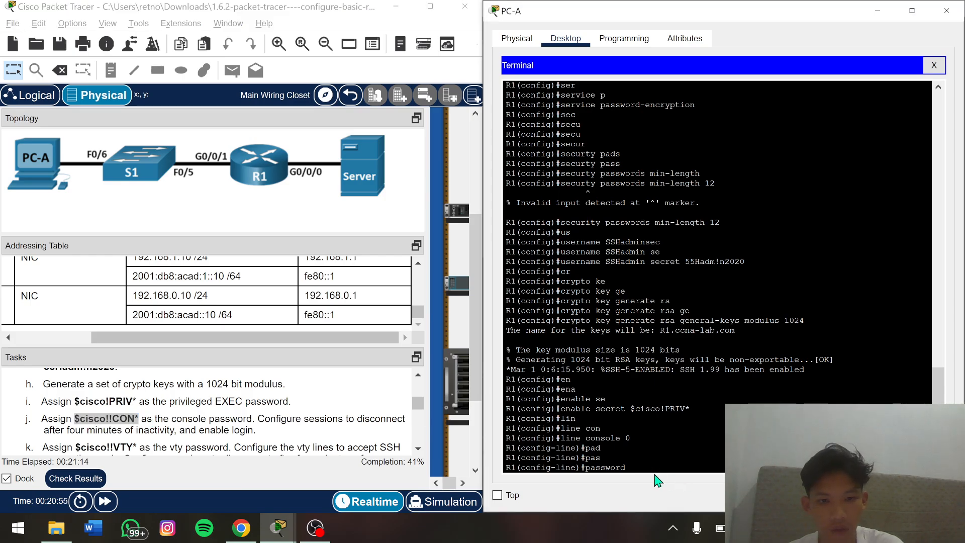
right_click(643, 467)
left_click(659, 487)
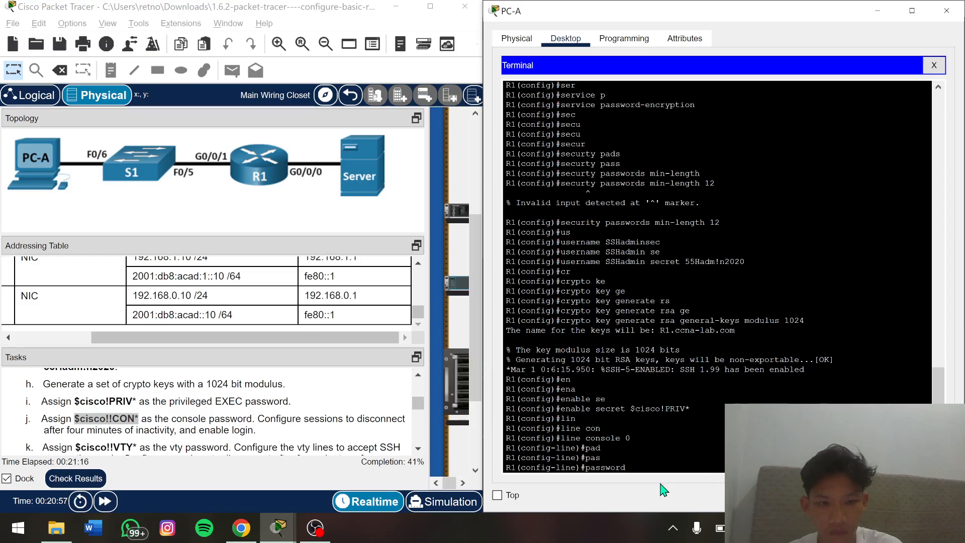
key("Return")
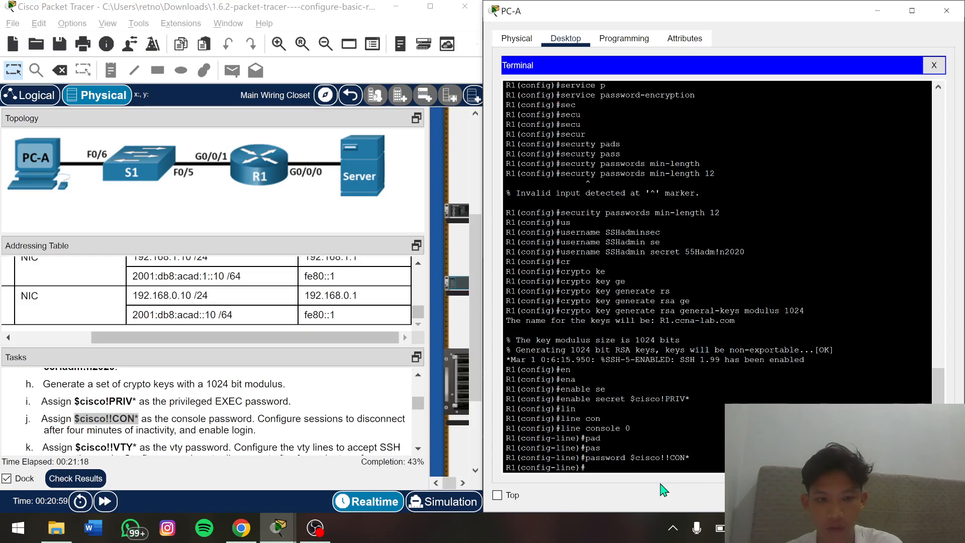
Set the console line's timeout with exec-timeout 4 0 and exit line configuration mode
scroll(125, 405, "down", 2)
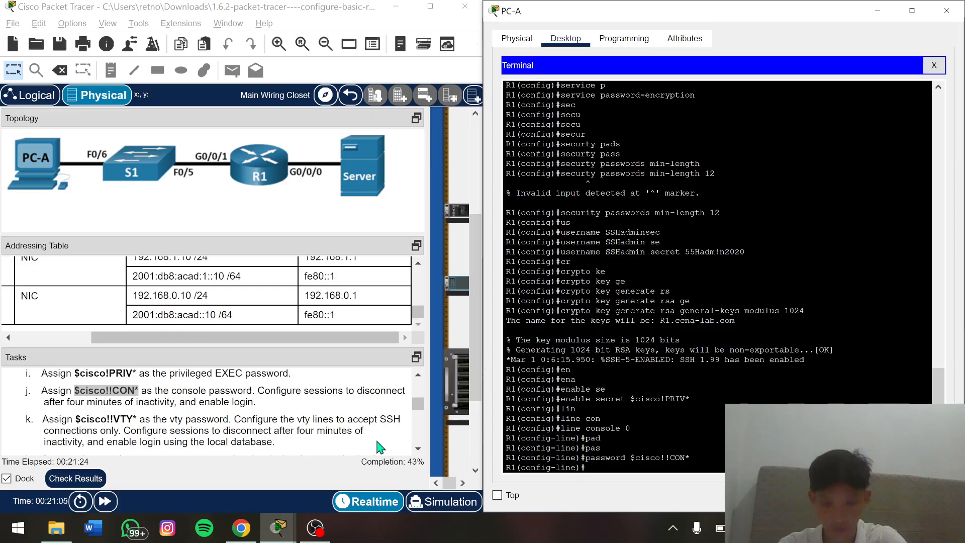
key("Tab")
type("e")
key("Tab")
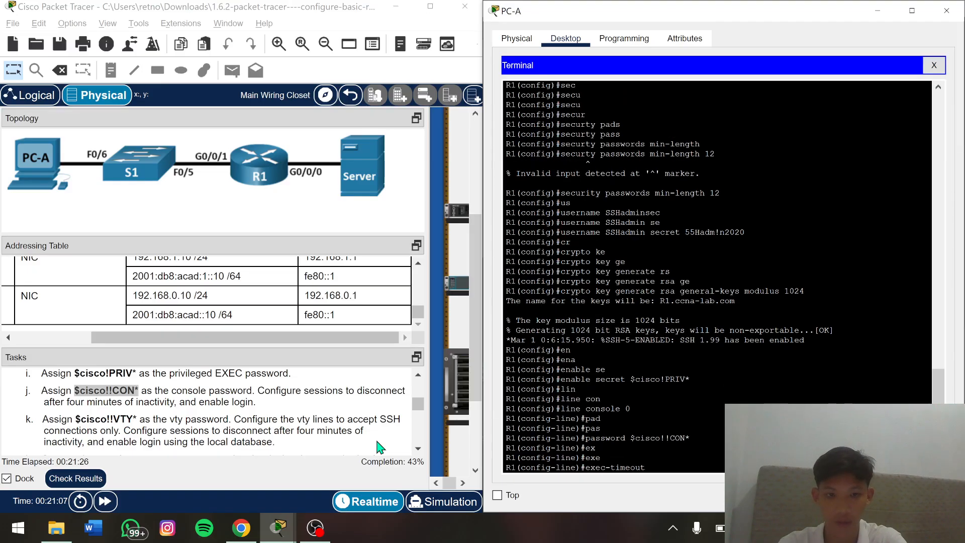
type("4 0")
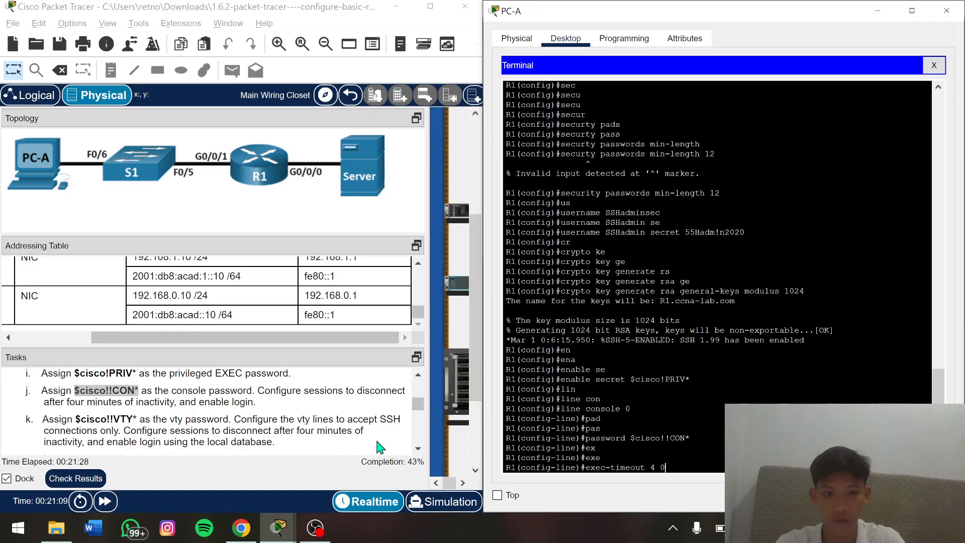
key("Return")
type("exit")
key("Return")
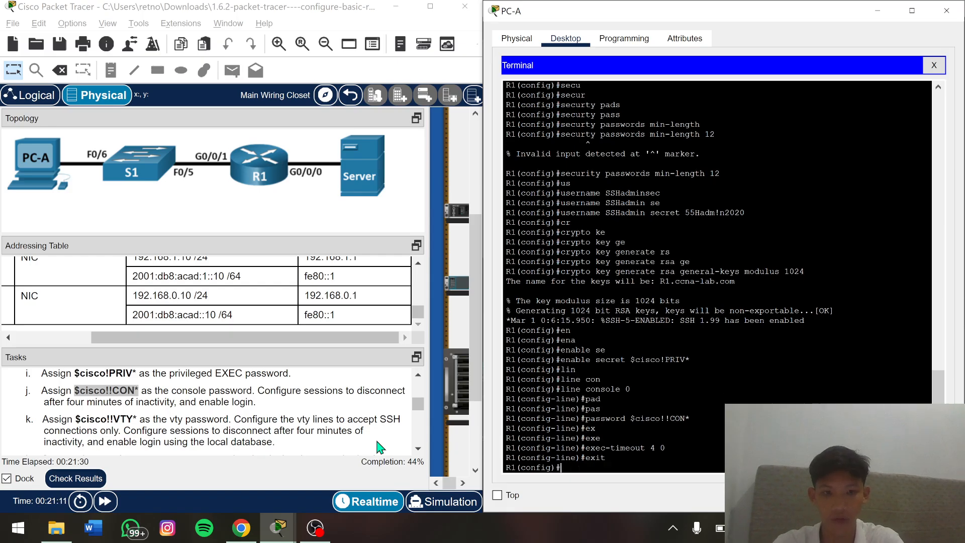
Enter line configuration mode for vty 0 4 on R1 and begin a password command there
type("ln")
key("Tab")
key("BackSpace")
type("in")
key("Tab")
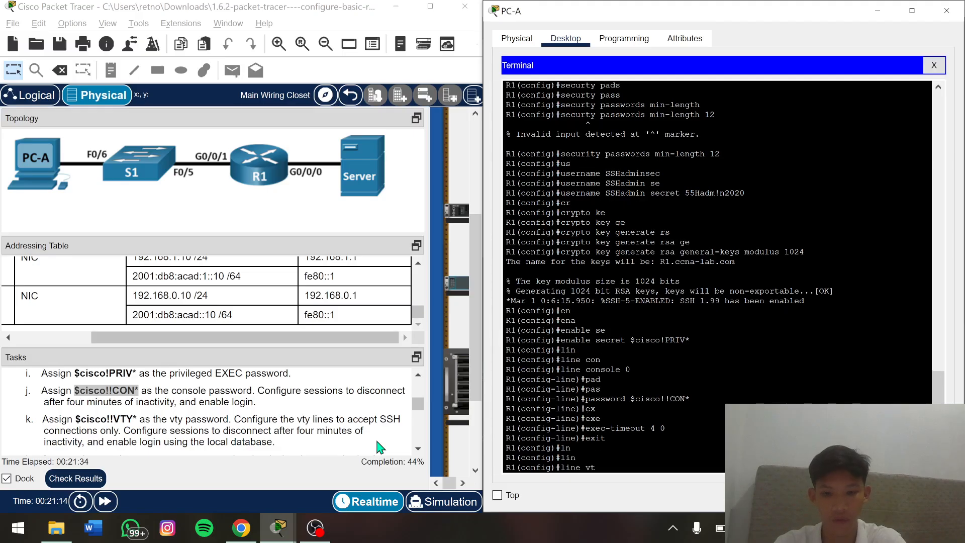
type("vty 0 4")
key("Tab")
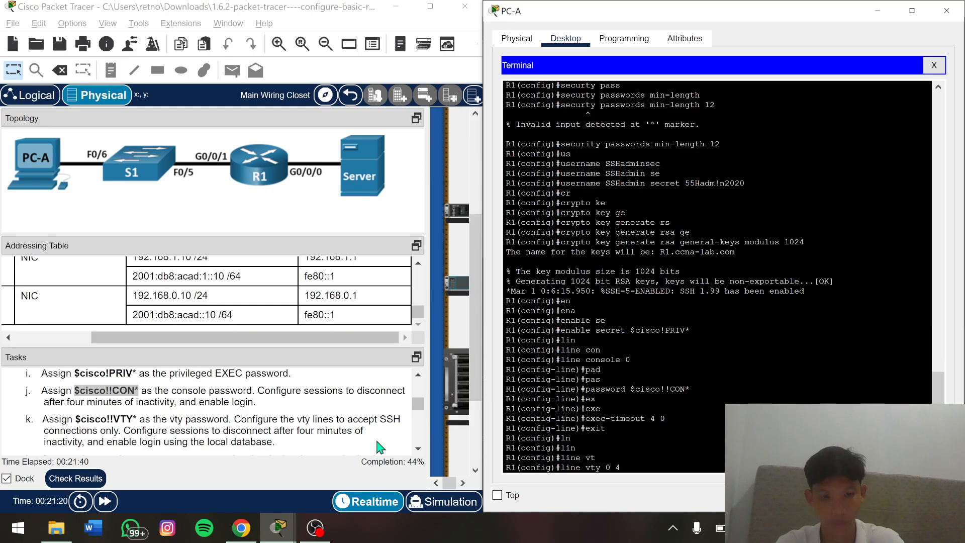
key("Return")
type("pas")
key("Tab")
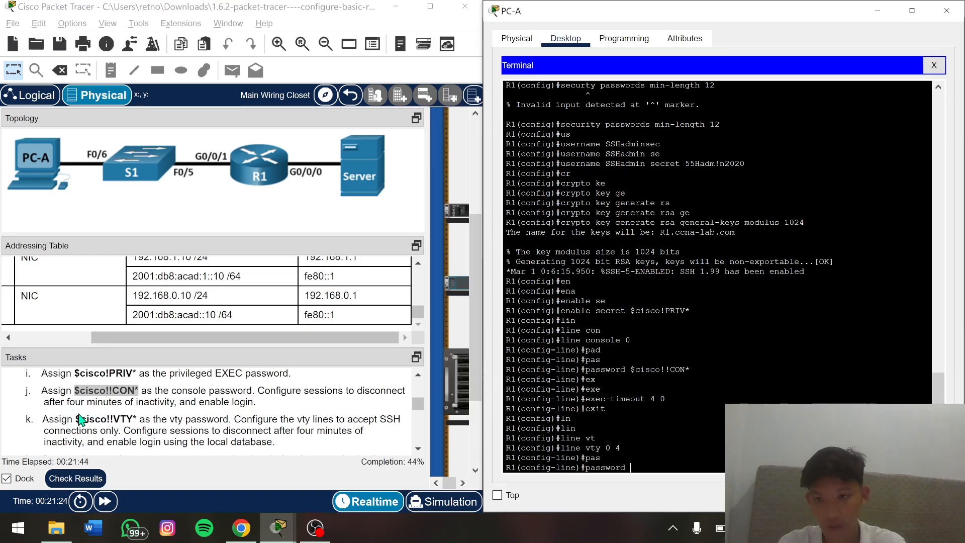
Copy the vty password from task item k into the password command and run it
left_click_drag(77, 418, 136, 417)
right_click(137, 418)
left_click(152, 426)
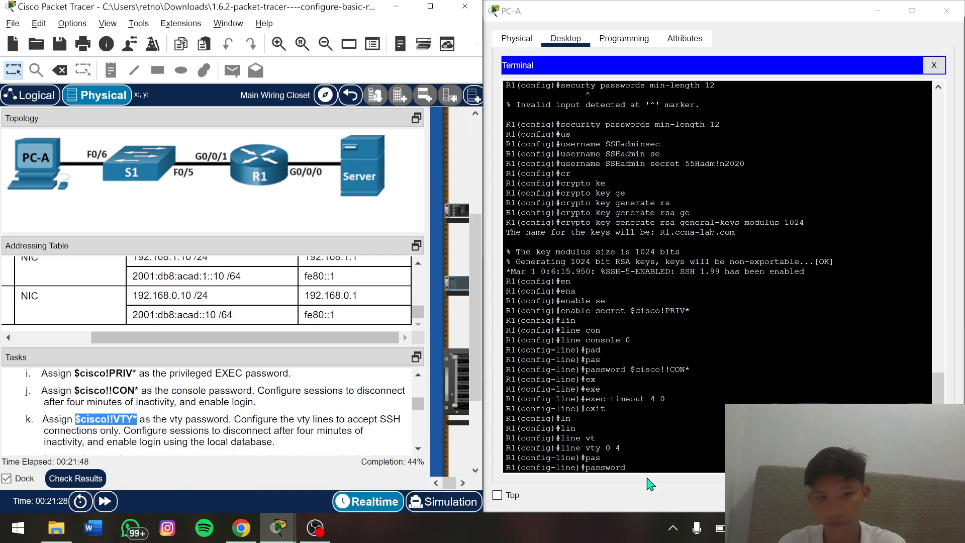
left_click(634, 468)
right_click(634, 467)
left_click(663, 491)
key("Return")
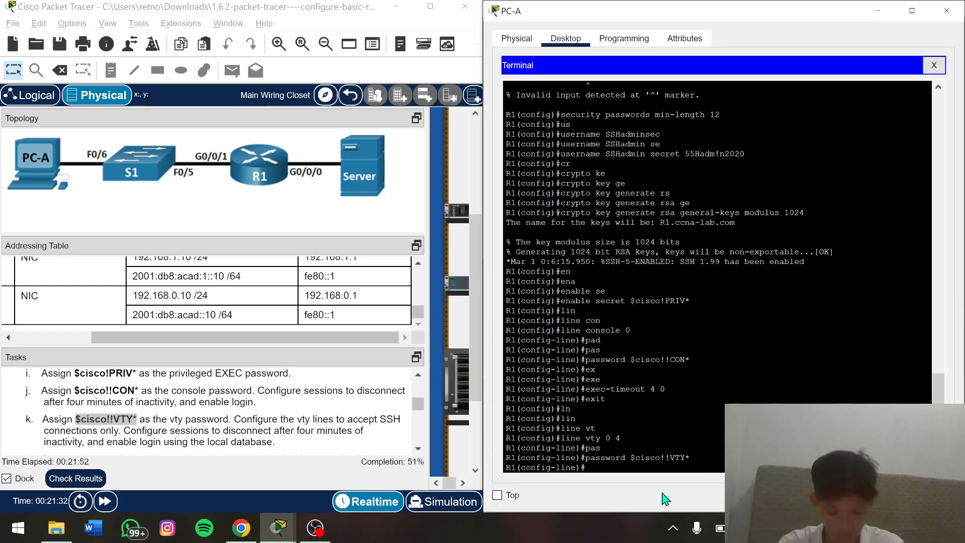
Set the inactivity timeout of vty lines 0 to 4 with exec-timeout 4 0
type("ex")
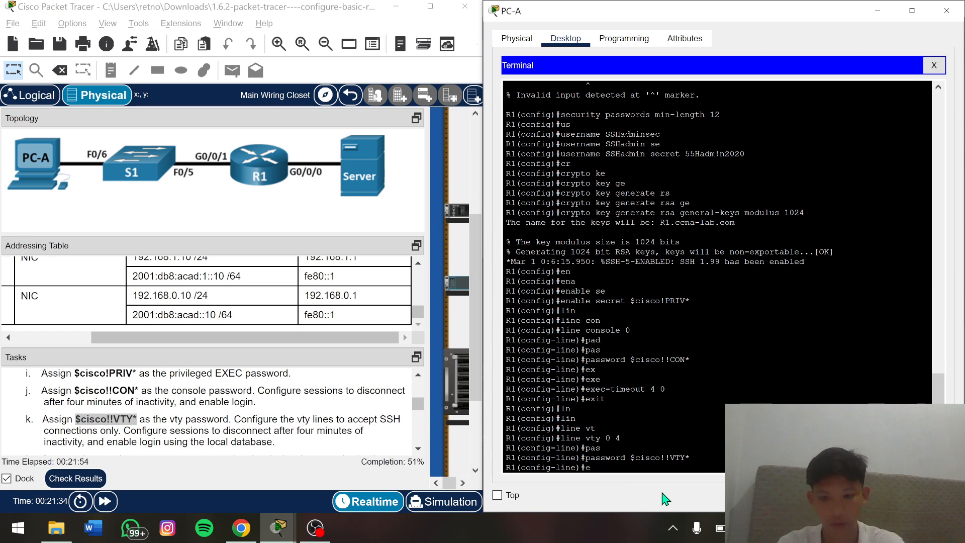
key("Tab")
type("e")
key("Tab")
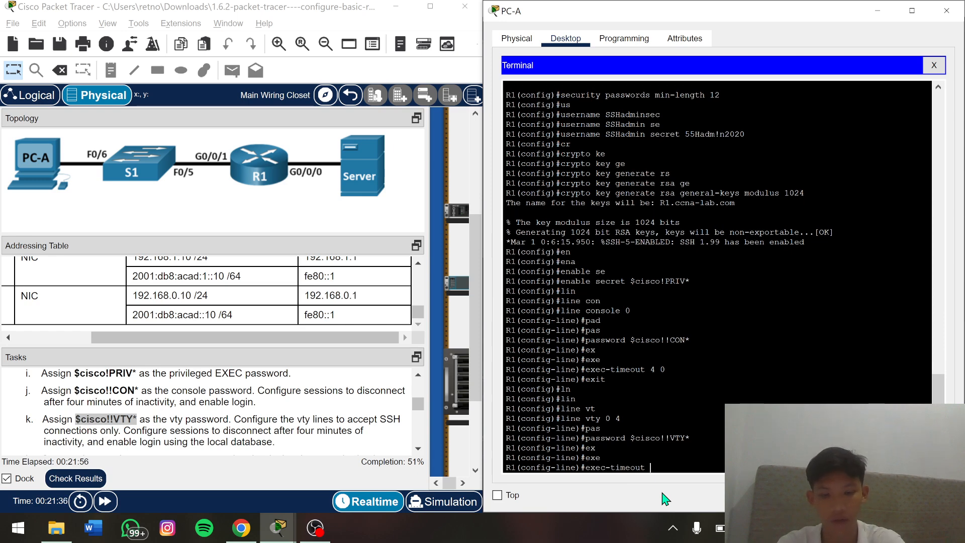
type("4 0")
key("Return")
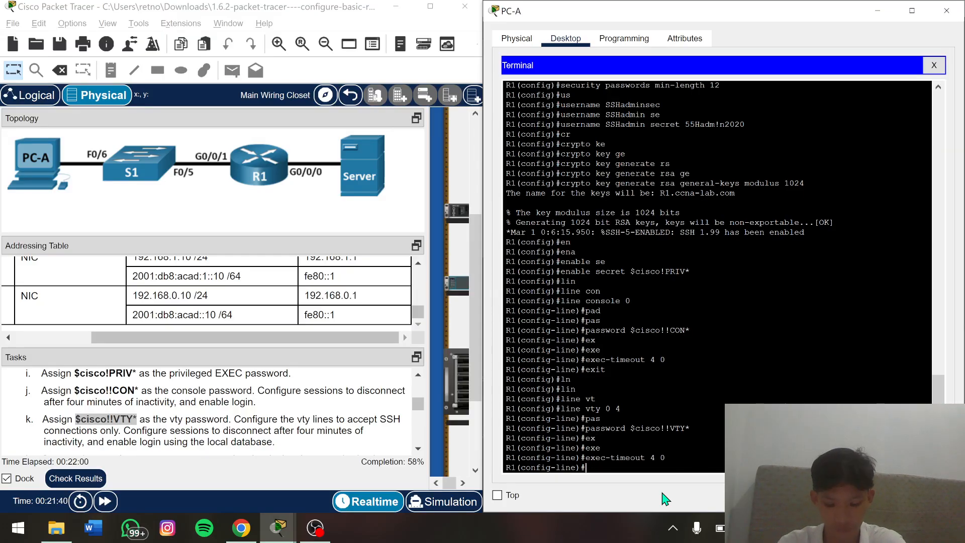
Restrict the vty lines to SSH connections with transport input ssh
type("tra")
key("Tab")
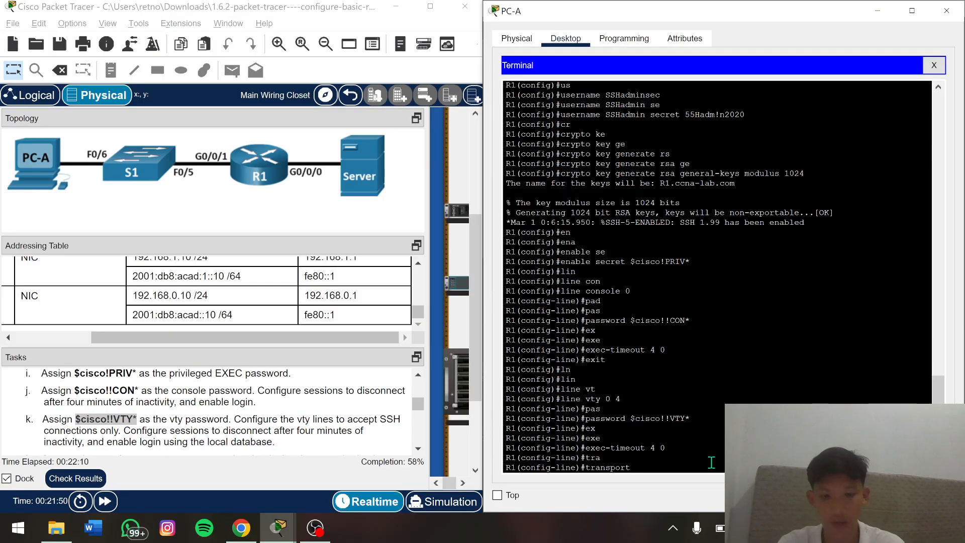
type("n")
key("Tab")
type("s")
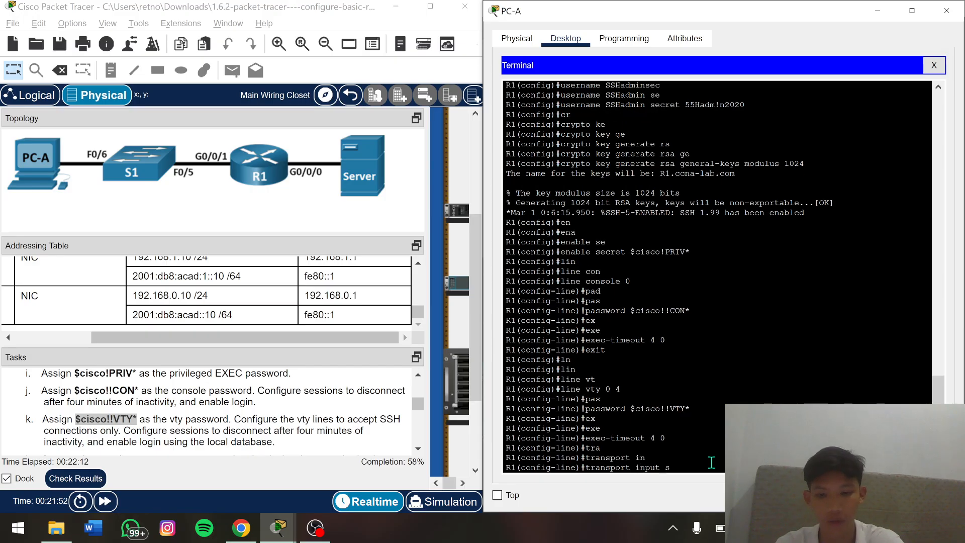
type("s")
key("Tab")
key("Return")
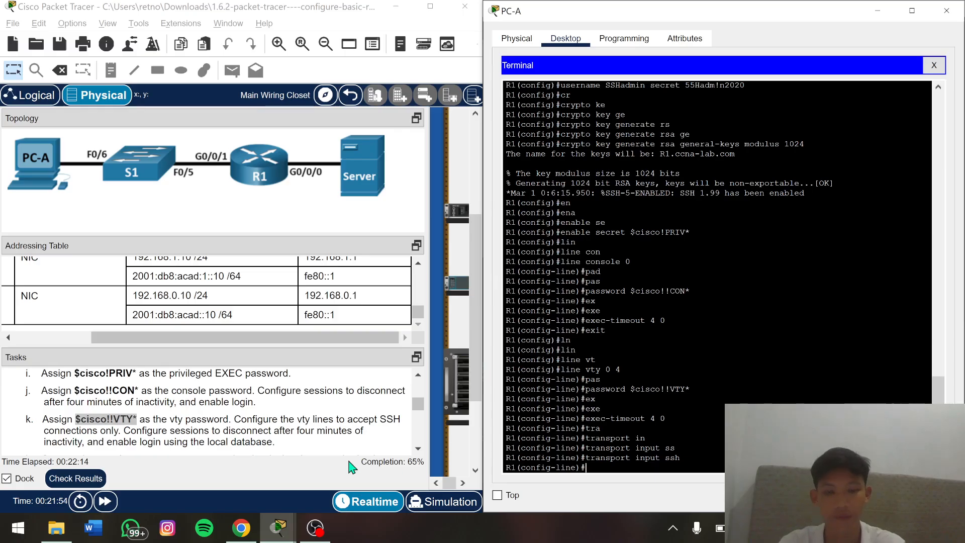
Enable login through the local user database on the vty lines with login local
type("lo")
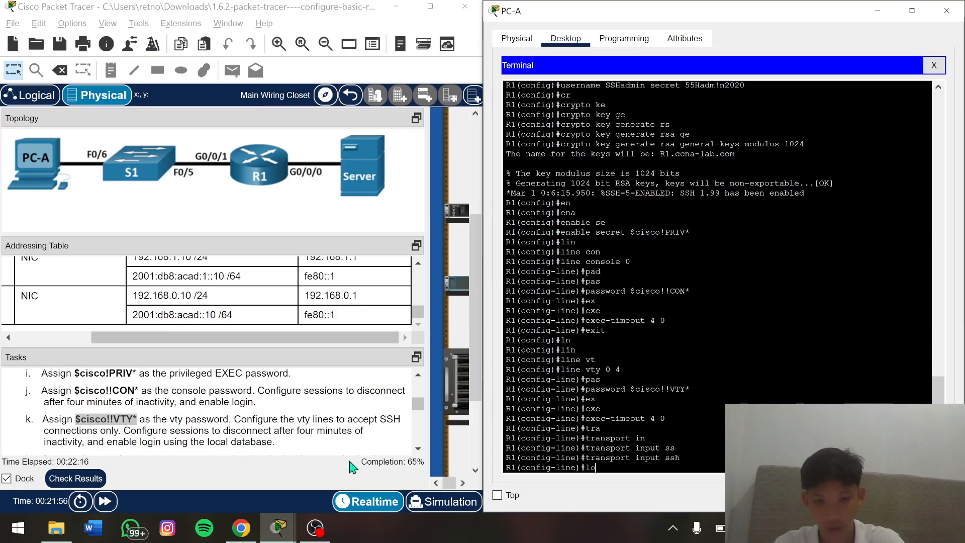
type("gi")
key("Tab")
type("lo")
key("Tab")
key("Return")
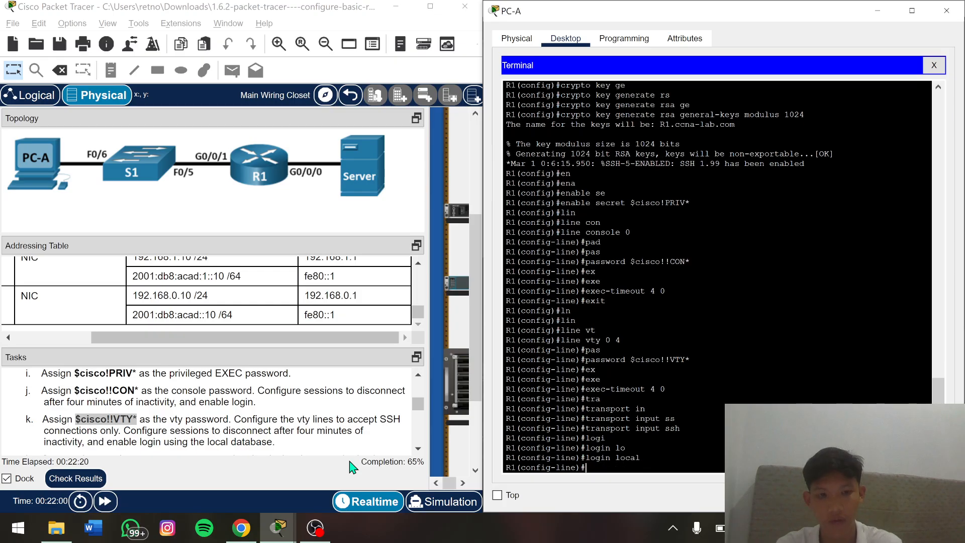
scroll(135, 416, "down", 5)
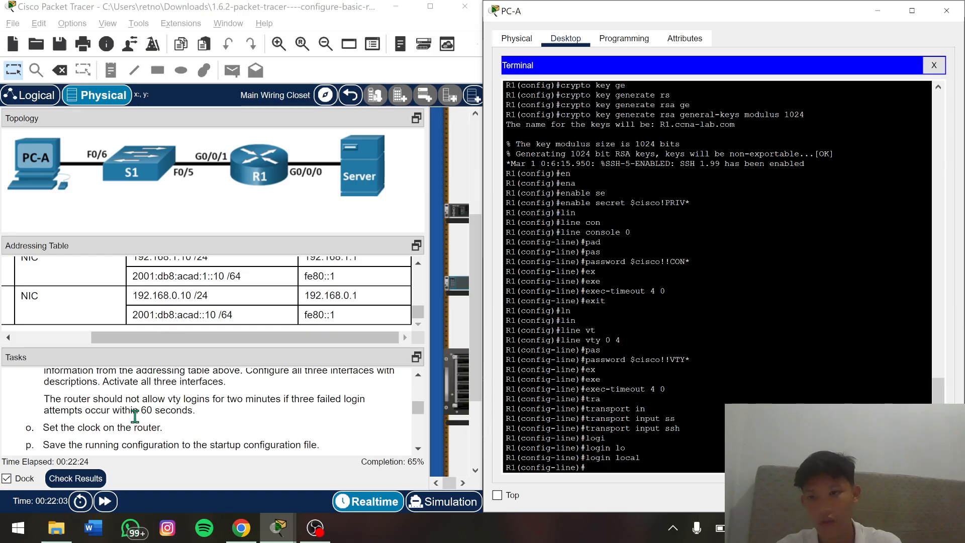
scroll(135, 416, "down", 2)
scroll(135, 416, "up", 4)
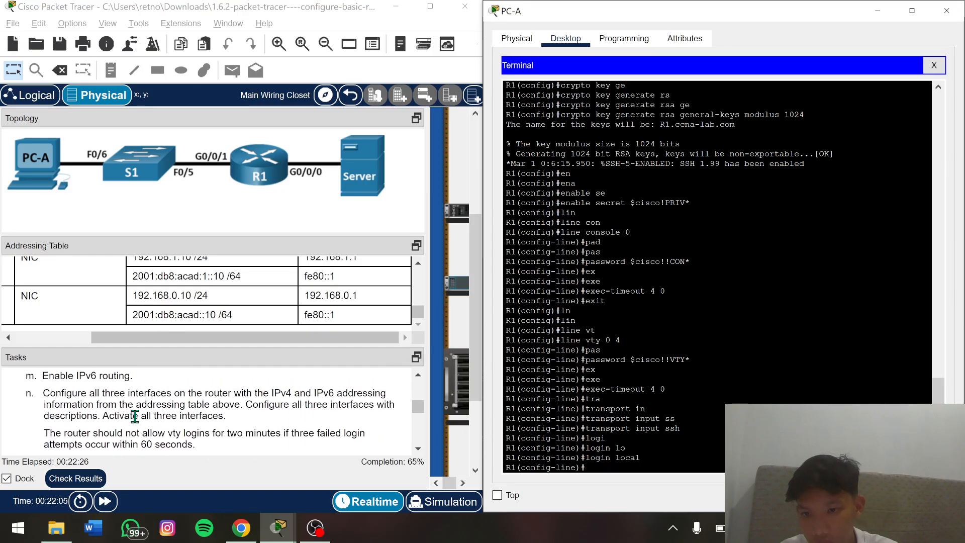
scroll(134, 417, "up", 1)
scroll(135, 416, "up", 2)
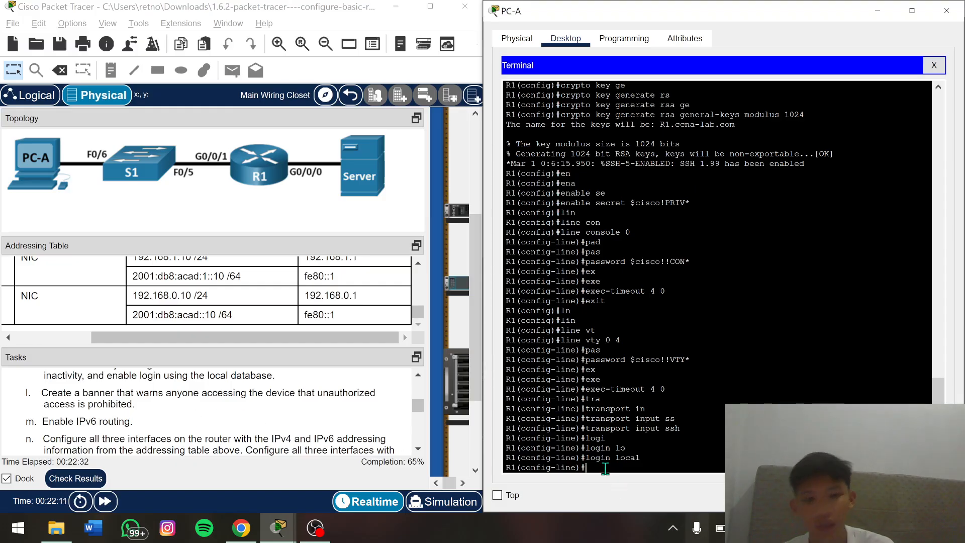
type("ba")
key("Tab")
type("ne")
key("Tab")
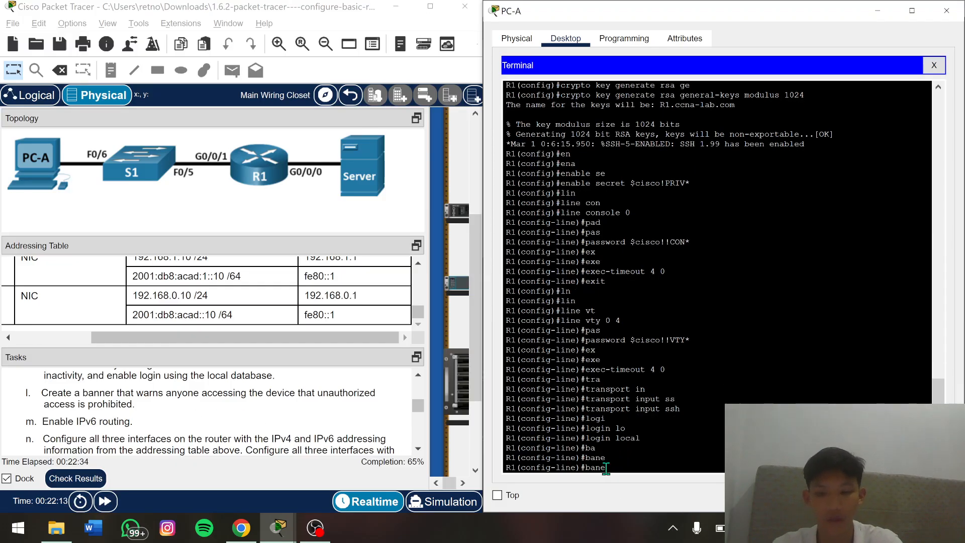
key("BackSpace")
type("n")
key("Tab")
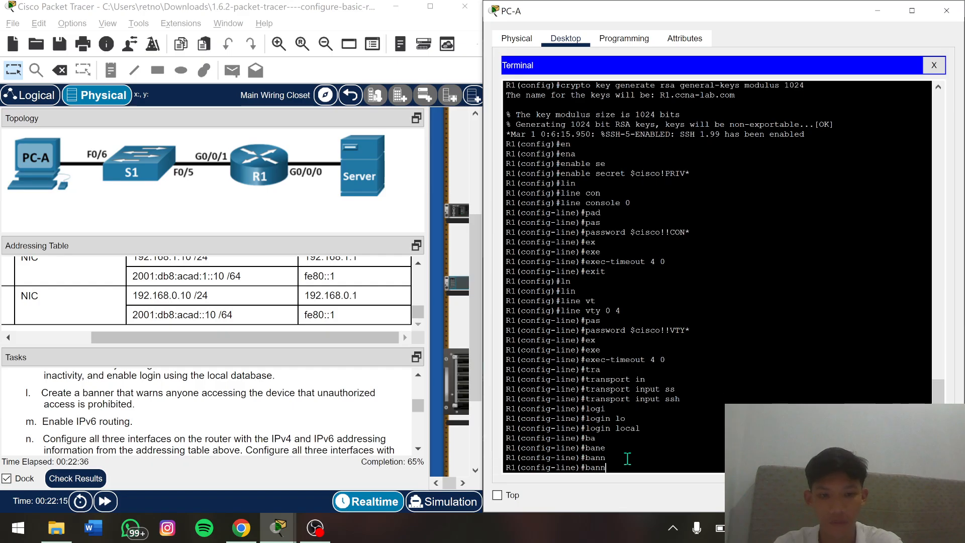
type("e")
key("Tab")
type("r mo")
key("Tab")
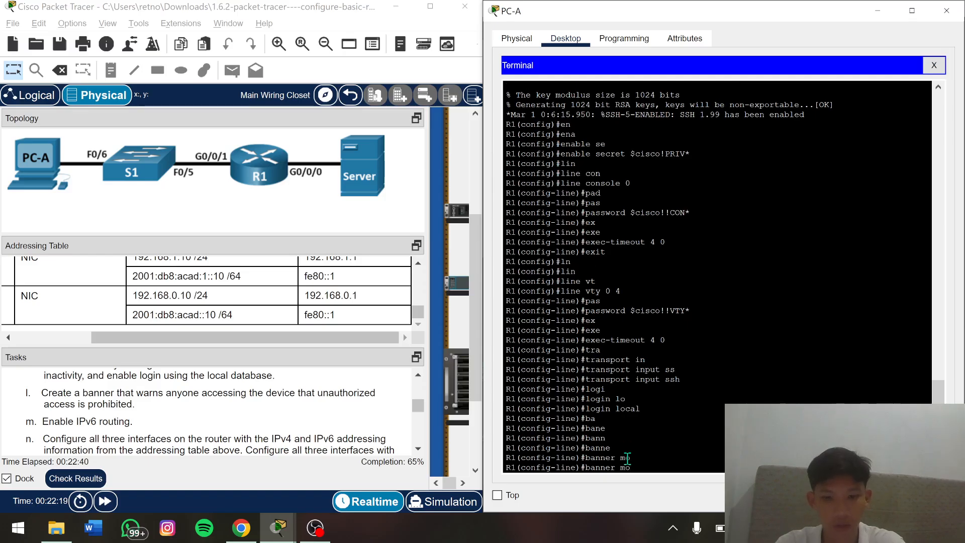
key("BackSpace")
key("BackSpace")
key("BackSpace")
key("BackSpace")
key("BackSpace")
key("BackSpace")
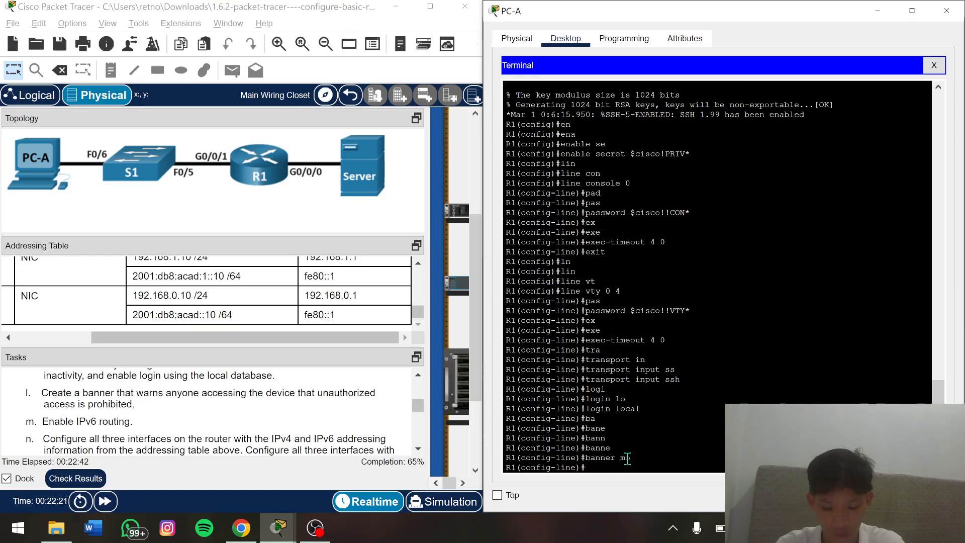
Return to global configuration mode and set the message-of-the-day banner to haii, delimited by # characters
type("exit")
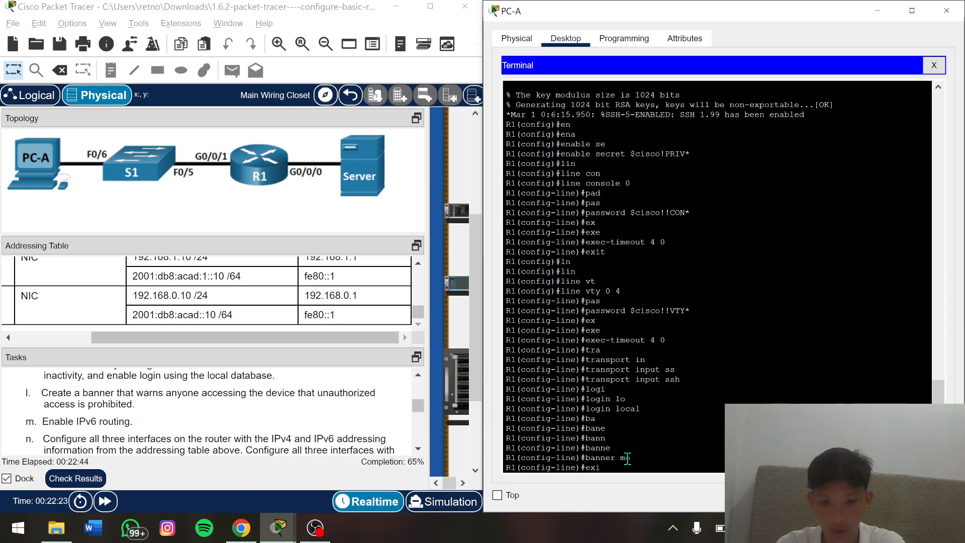
key("Tab")
key("Return")
type("ba")
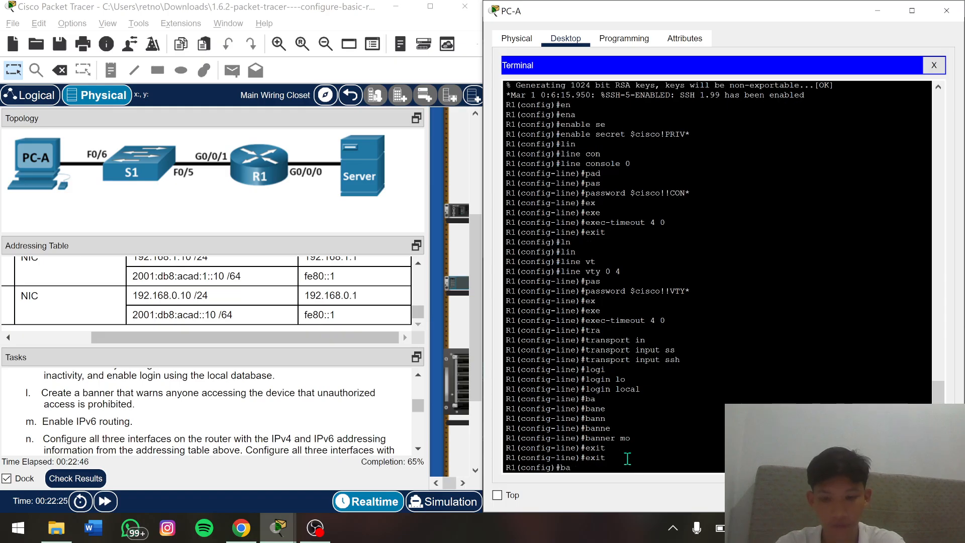
type("n")
key("Tab")
type("mo")
key("Tab")
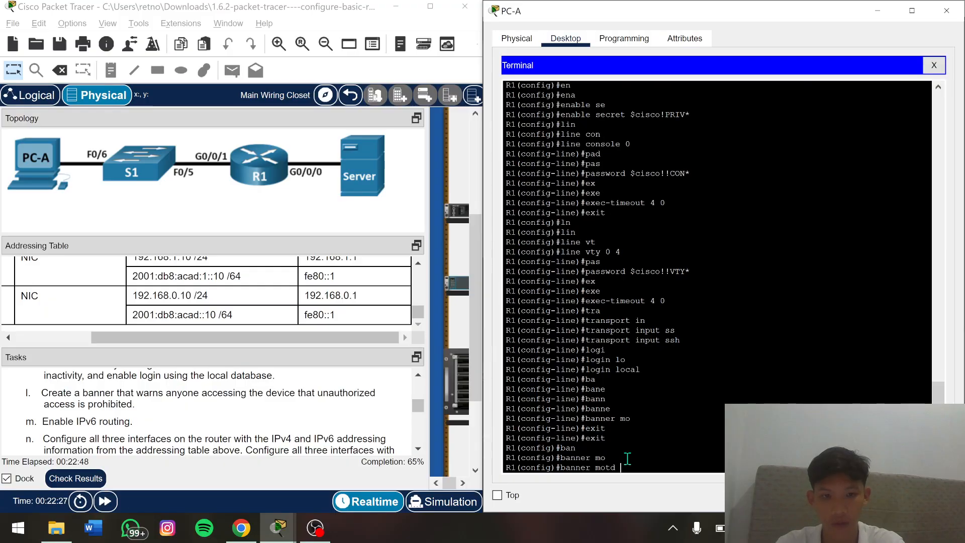
type("\"")
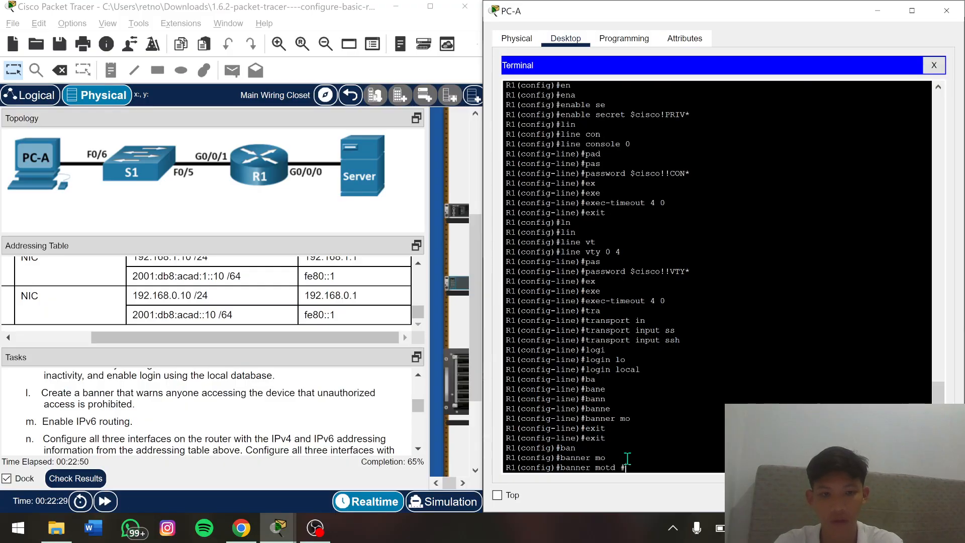
type("haii#")
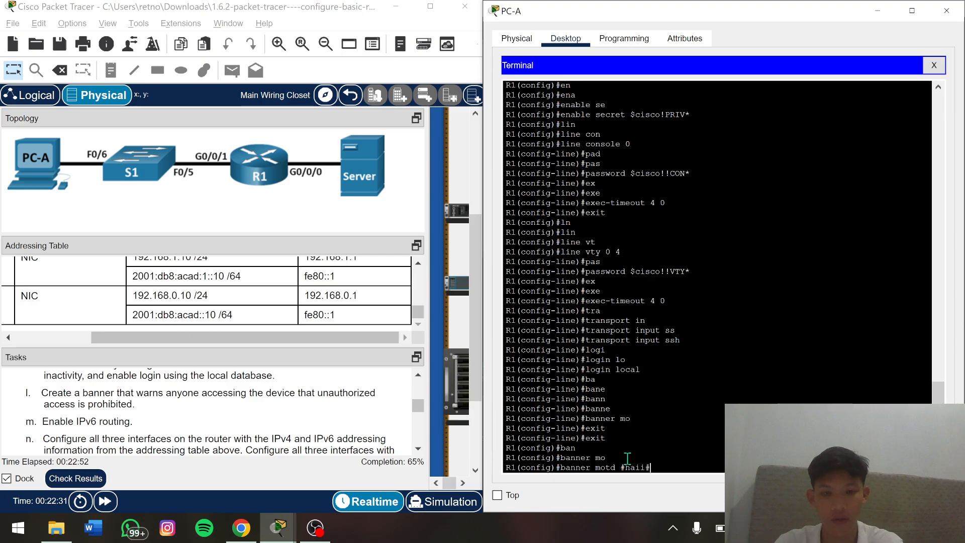
key("Return")
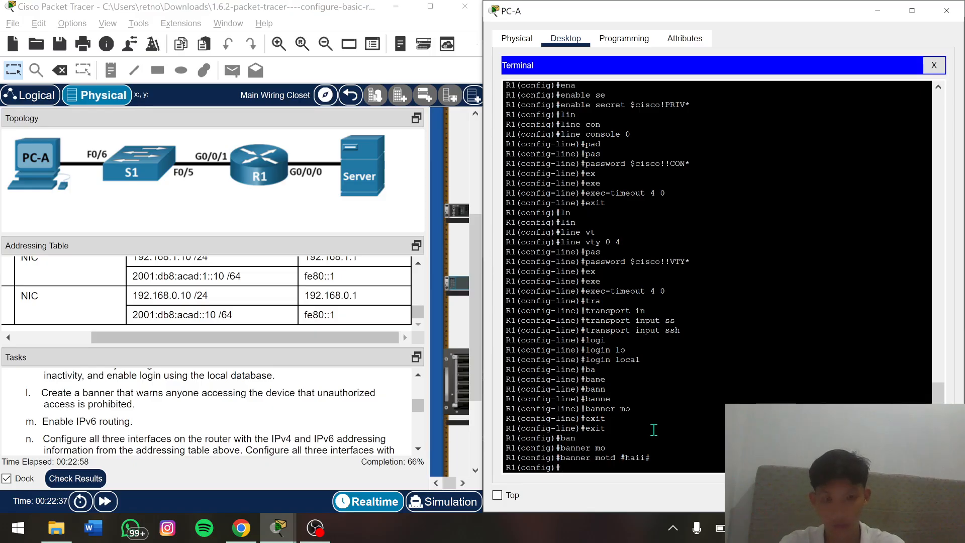
Enable IPv6 routing on R1 with the ipv6 unicast-routing command
type("p")
key("Tab")
type("v")
key("Tab")
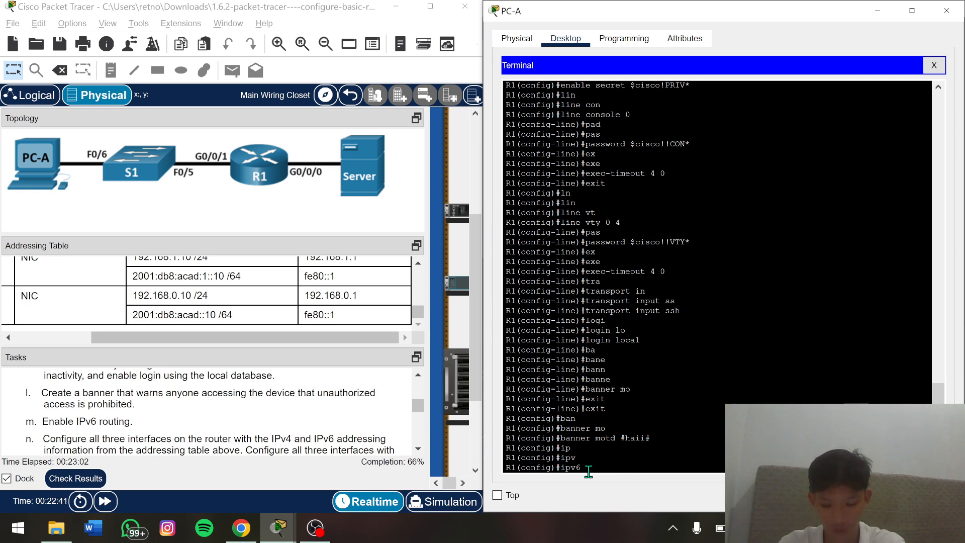
type("un")
key("Tab")
type("i")
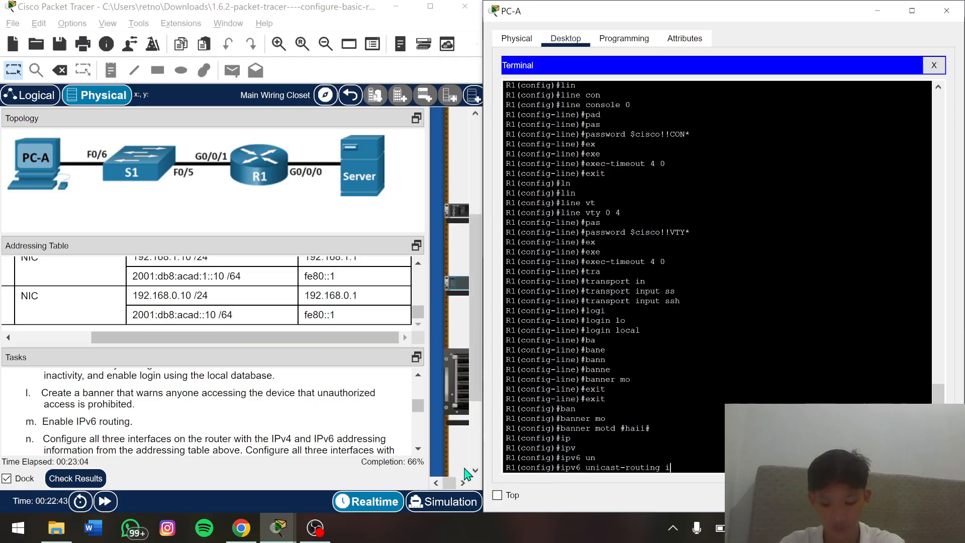
scroll(247, 439, "down", 1)
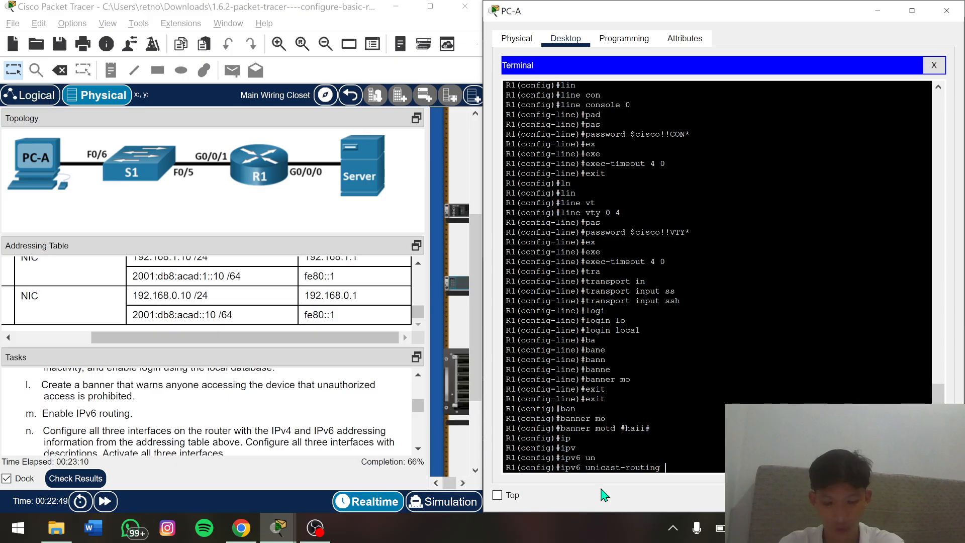
key("Return")
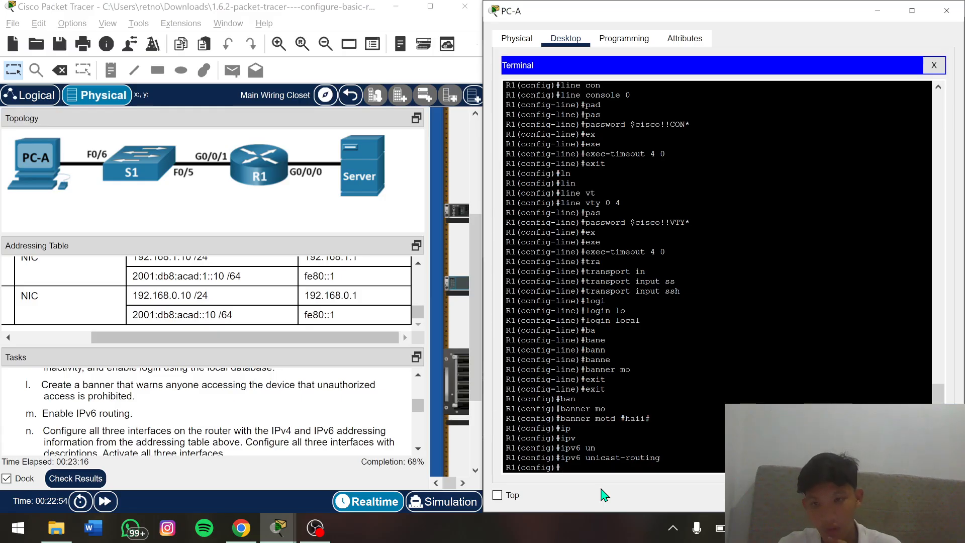
Read the remaining router tasks, from interface configuration in item n to saving the configuration in item p
scroll(238, 431, "down", 2)
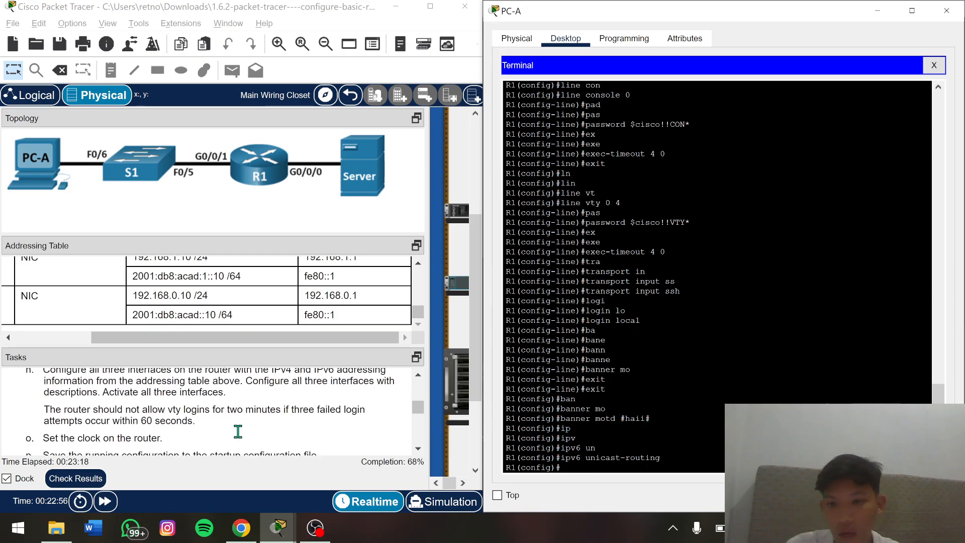
scroll(238, 431, "up", 1)
scroll(238, 431, "down", 1)
scroll(238, 431, "down", 2)
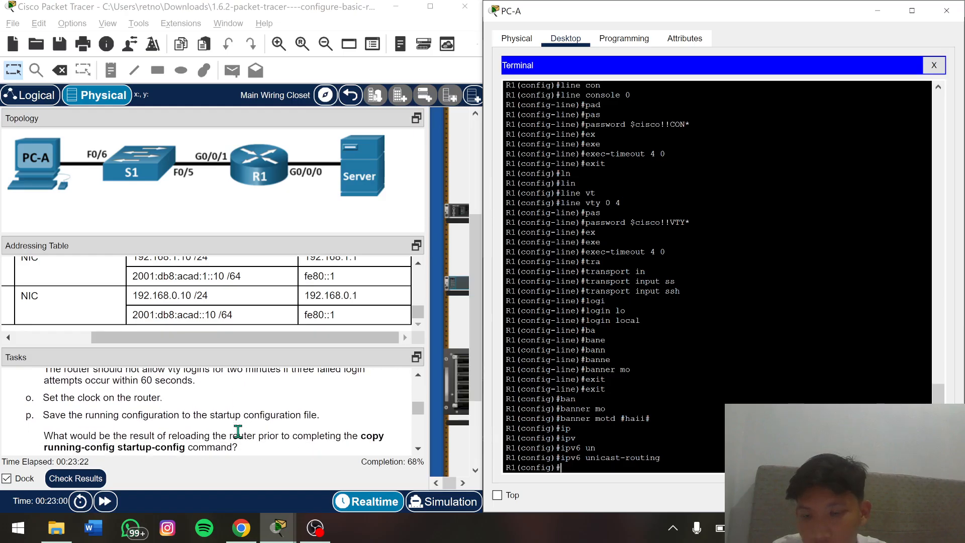
scroll(238, 431, "down", 1)
scroll(238, 431, "down", 3)
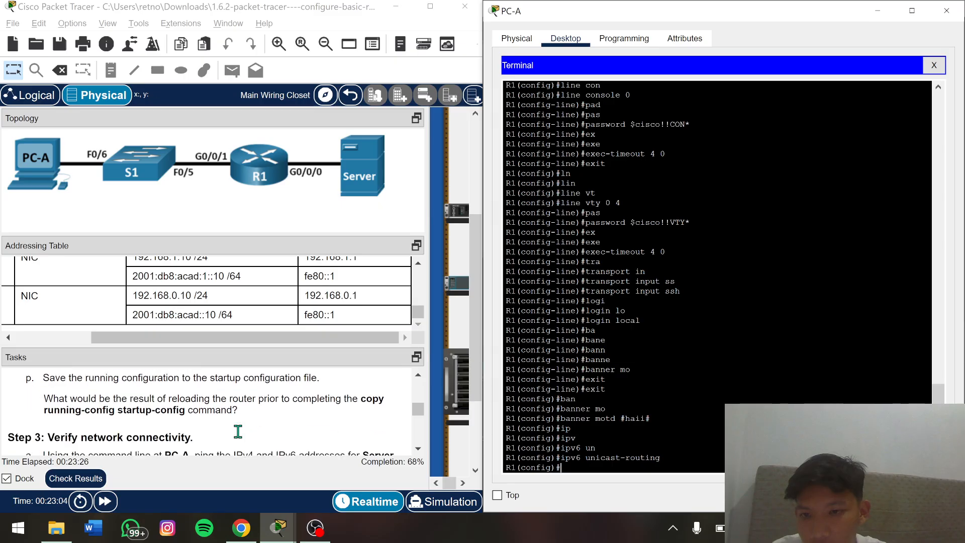
scroll(323, 442, "up", 2)
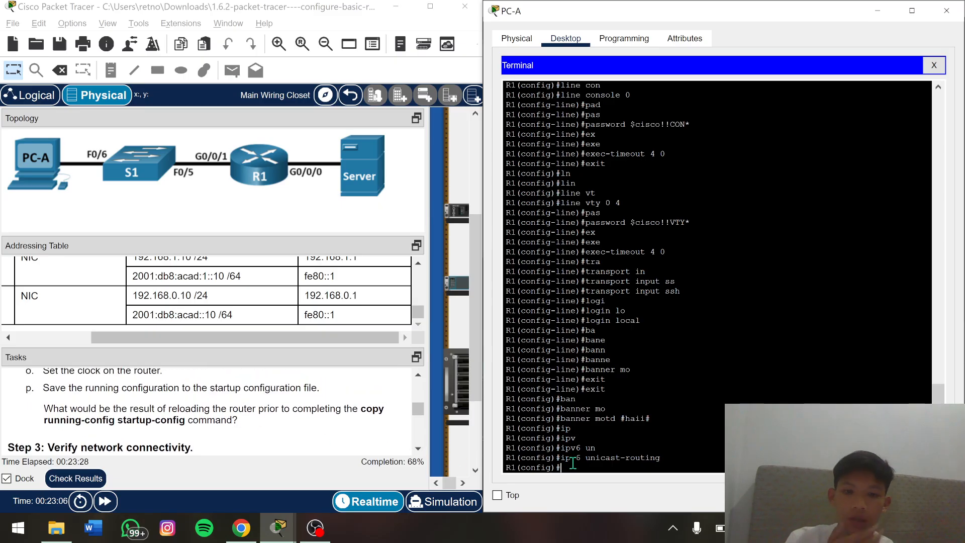
Enter interface configuration mode for g0/0/0 on R1
type("in")
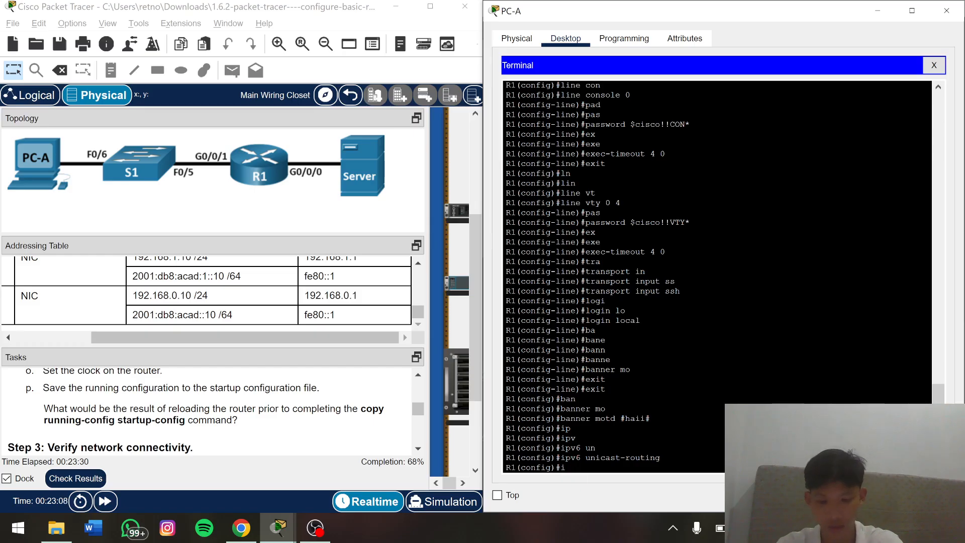
key("Tab")
type("g")
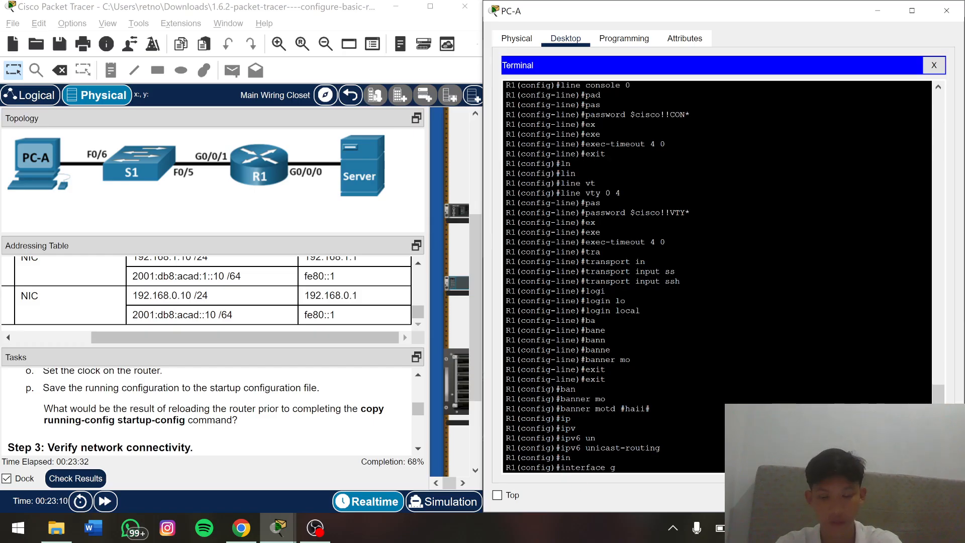
type("0/0/0")
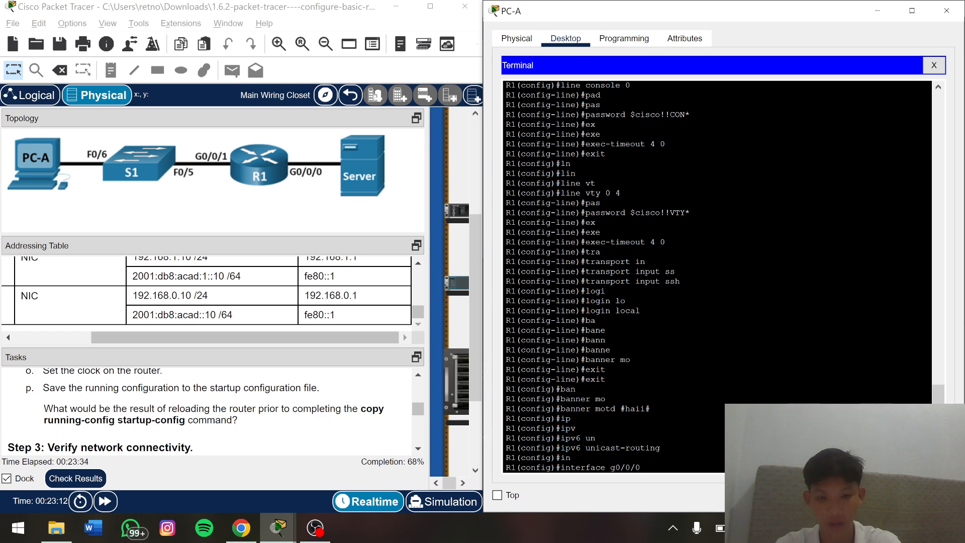
key("Return")
Begin an ip address command for g0/0/0 and copy its IPv4 address, 192.168.0.1, from the addressing table
type("ip")
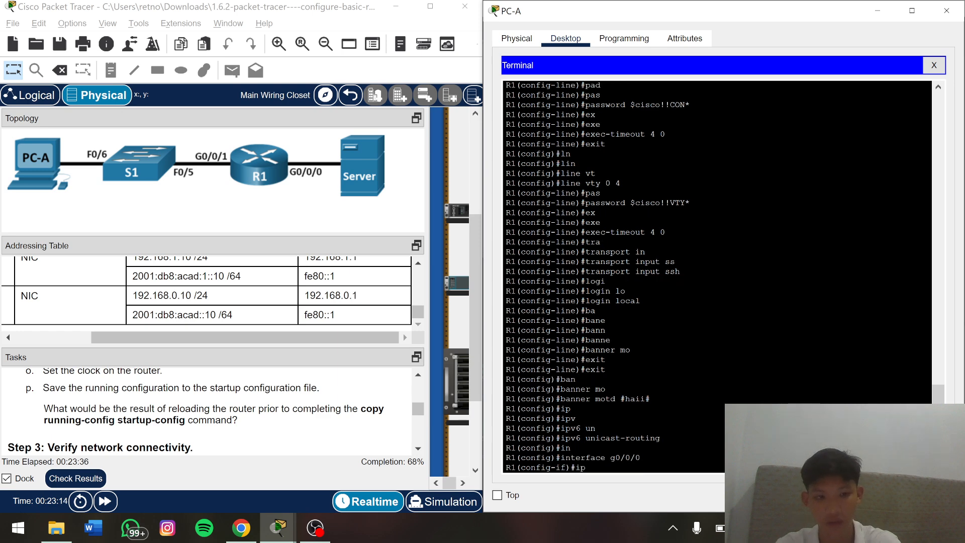
key("Tab")
type("ad")
key("Tab")
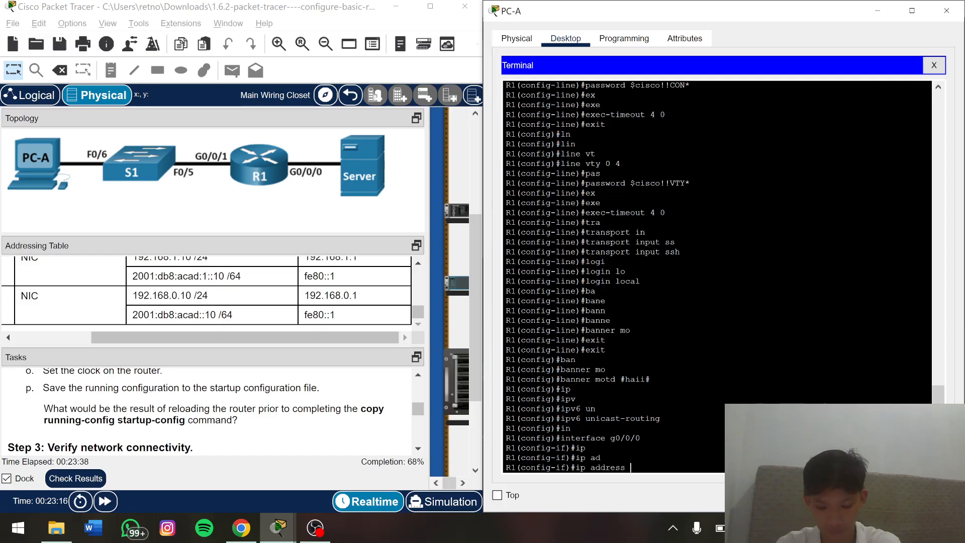
scroll(194, 281, "up", 4)
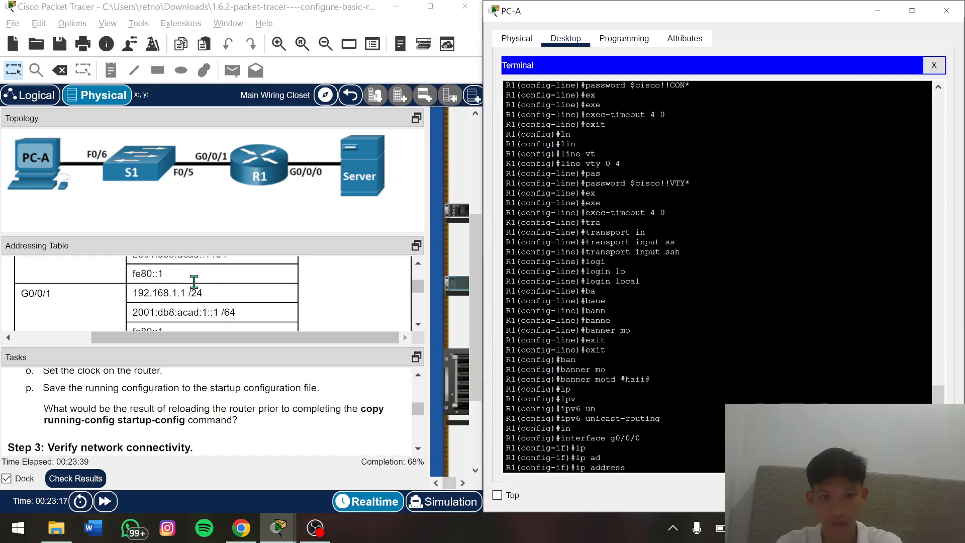
scroll(194, 282, "up", 3)
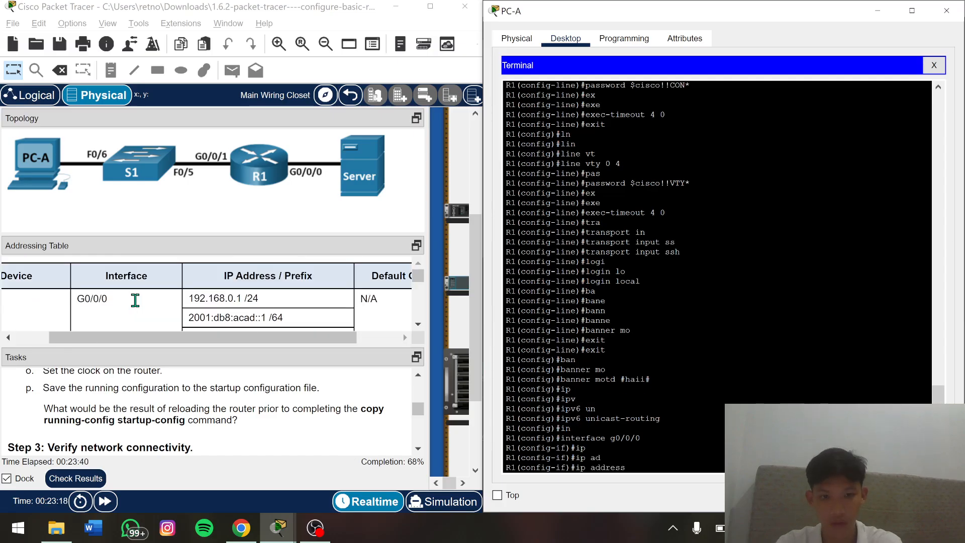
left_click(211, 296)
double_click(211, 298)
left_click(212, 299)
left_click_drag(211, 298, 246, 298)
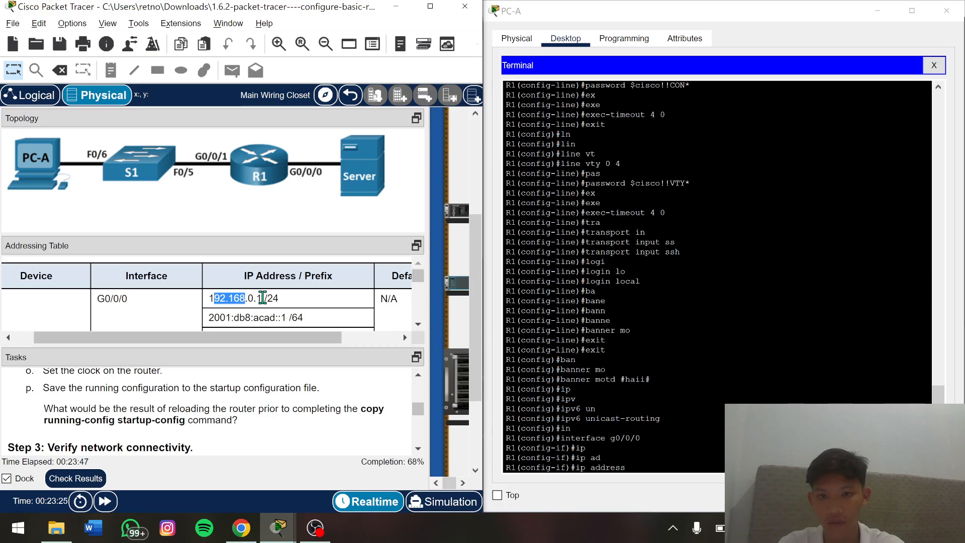
double_click(263, 298)
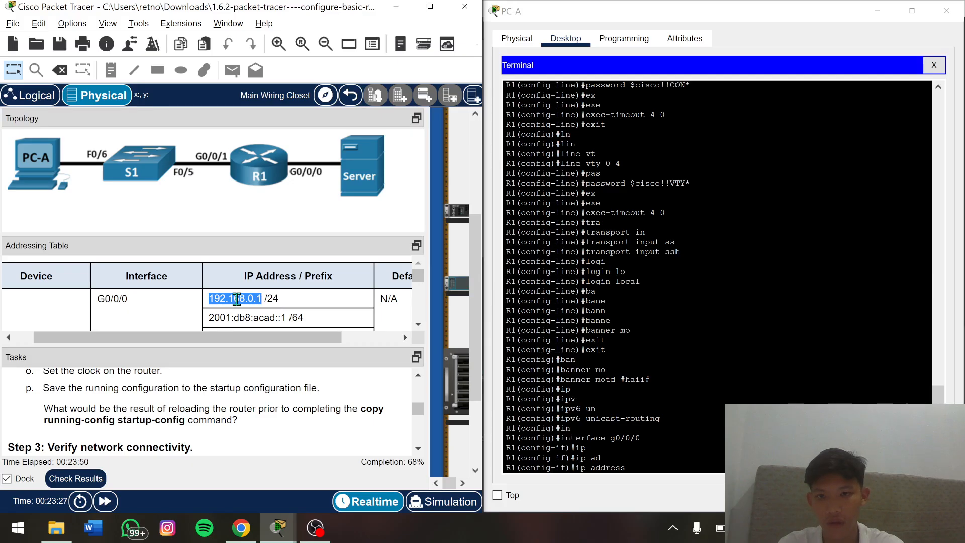
left_click(237, 299)
left_click_drag(208, 299, 264, 299)
right_click(265, 300)
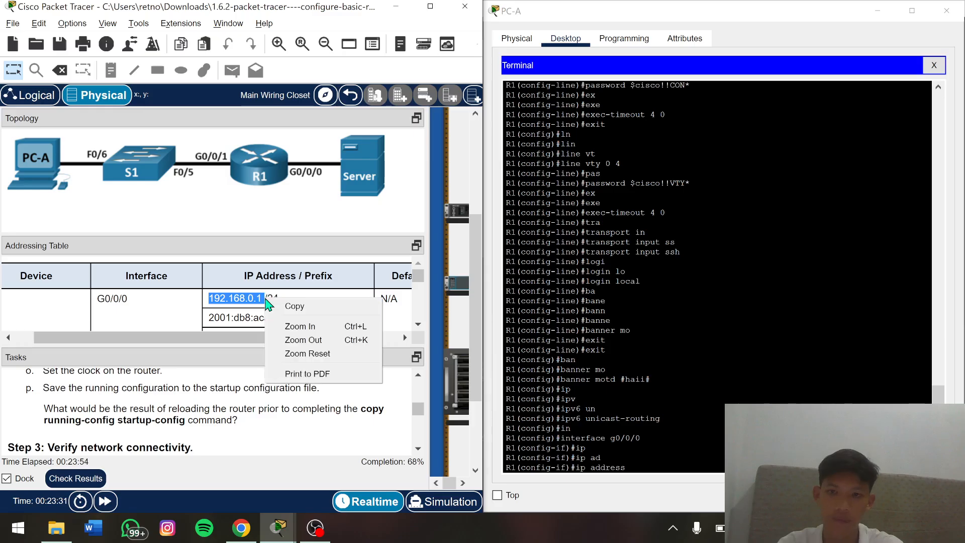
left_click(285, 308)
Complete the ip address command for g0/0/0 with the copied address 192.168.0.1 and subnet mask 255.255.255.0
left_click(657, 482)
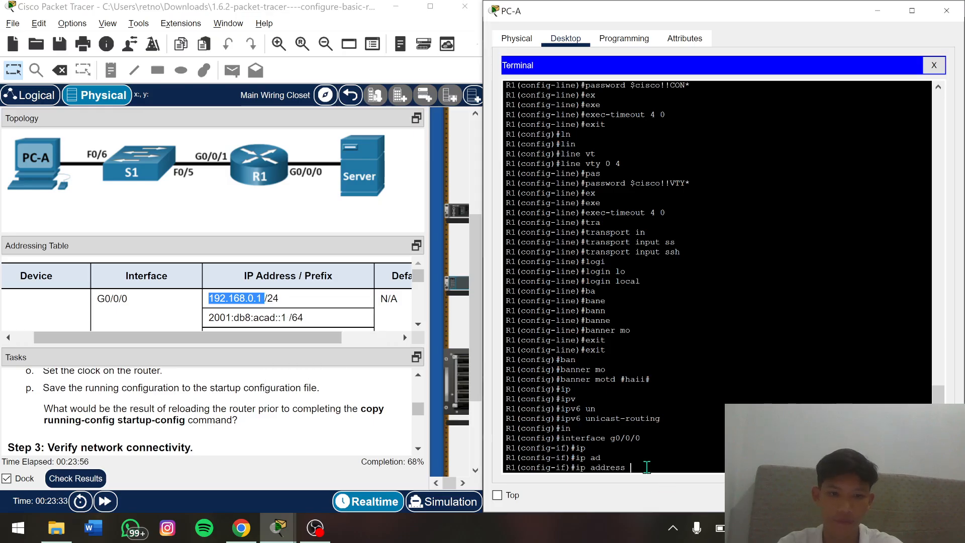
right_click(656, 482)
left_click(669, 489)
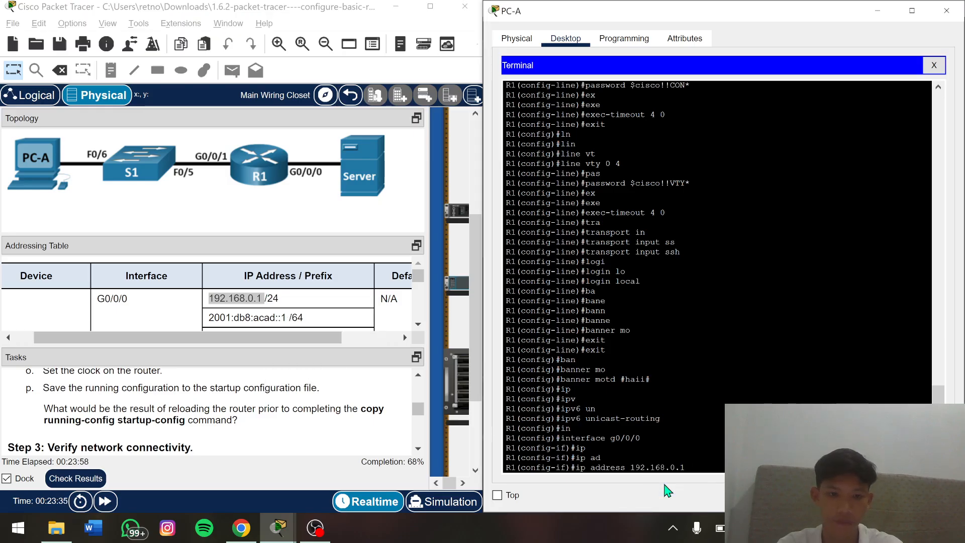
type("255")
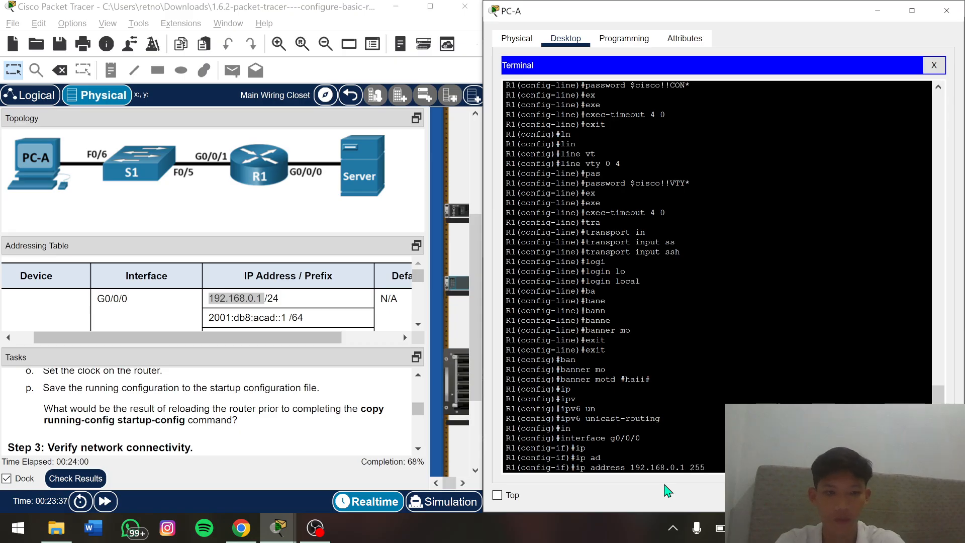
type(".255")
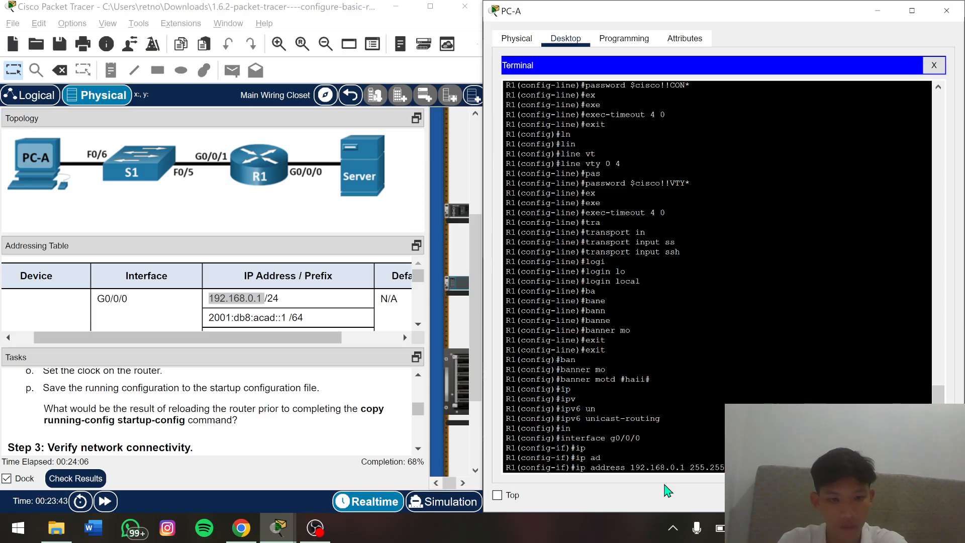
key("Return")
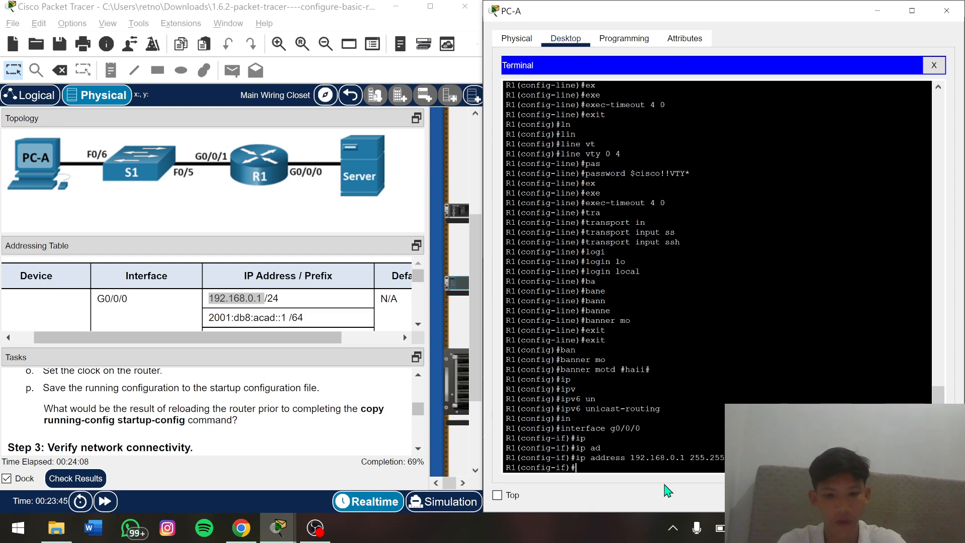
Begin an ipv6 command for g0/0/0 and copy its global address, 2001:db8:acad::1 /64, from the addressing table
type("ip")
key("Tab")
type("v")
key("Tab")
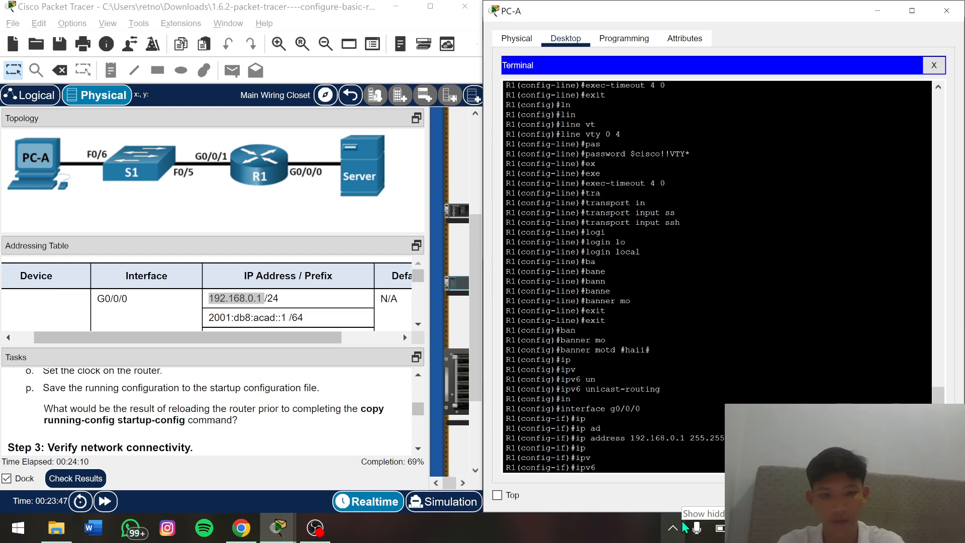
left_click_drag(209, 316, 306, 321)
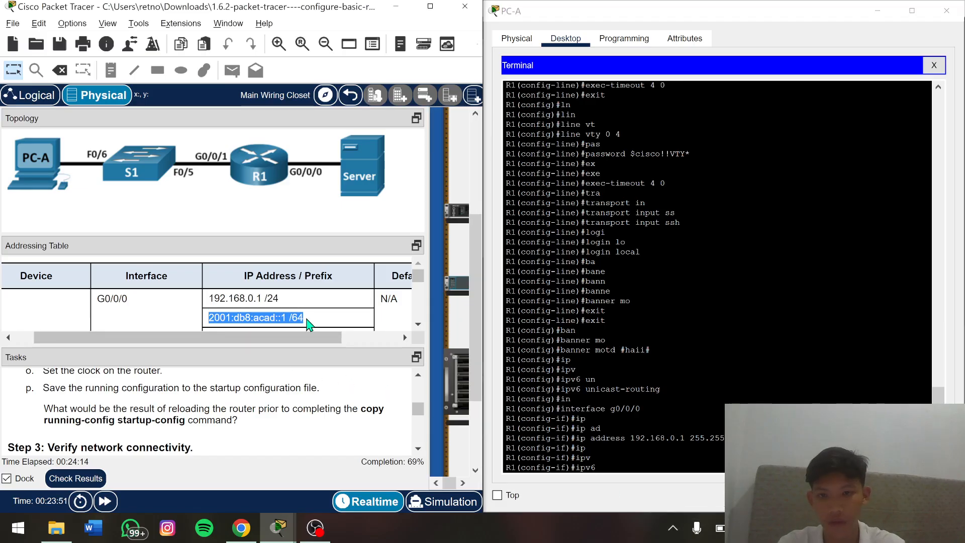
right_click(306, 320)
left_click(327, 328)
Assign the IPv6 address 2001:db8:acad::1/64 to g0/0/0, with no space before the prefix length
left_click(616, 471)
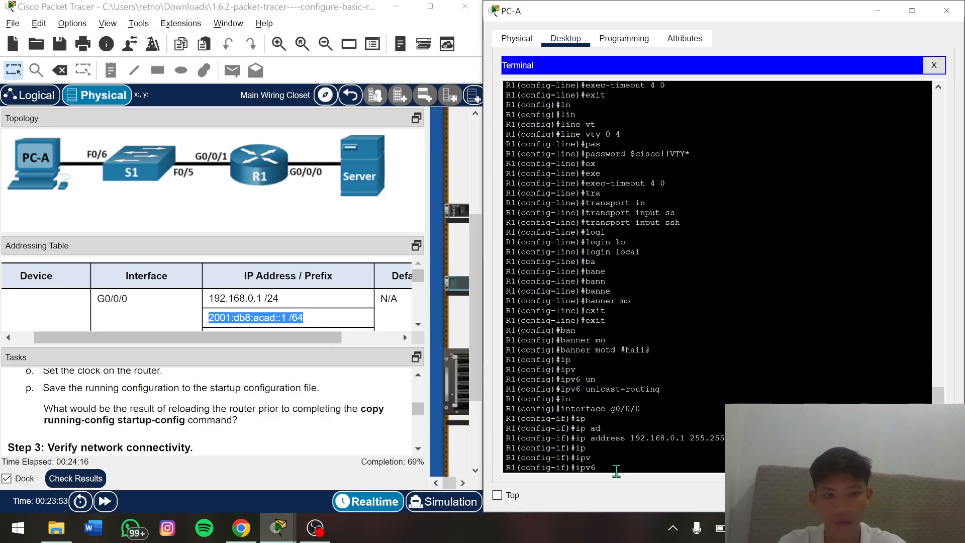
type("ad")
key("Tab")
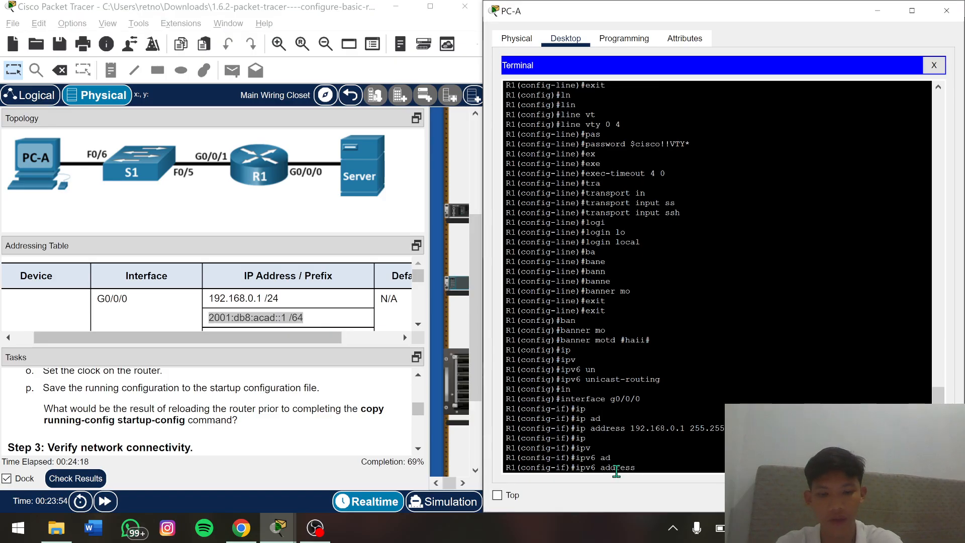
right_click(645, 469)
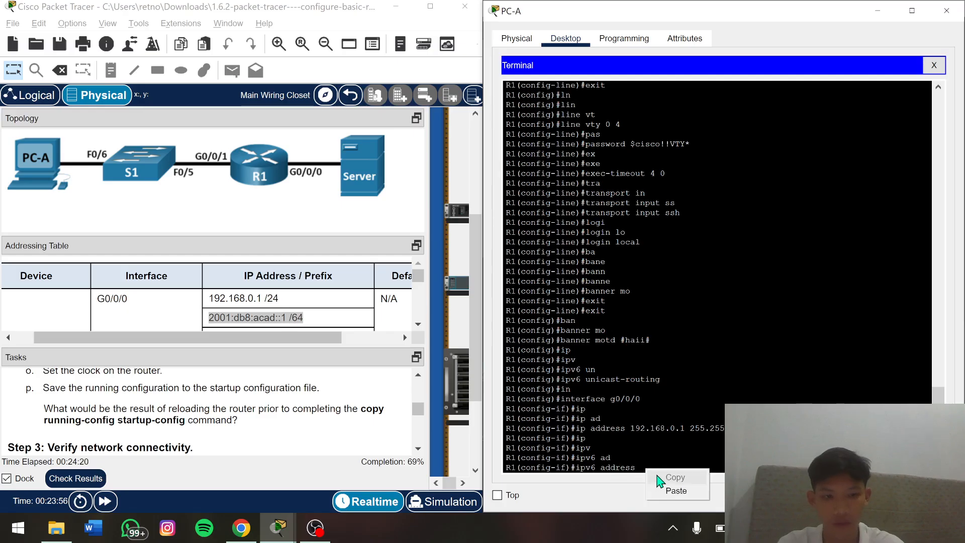
left_click(673, 490)
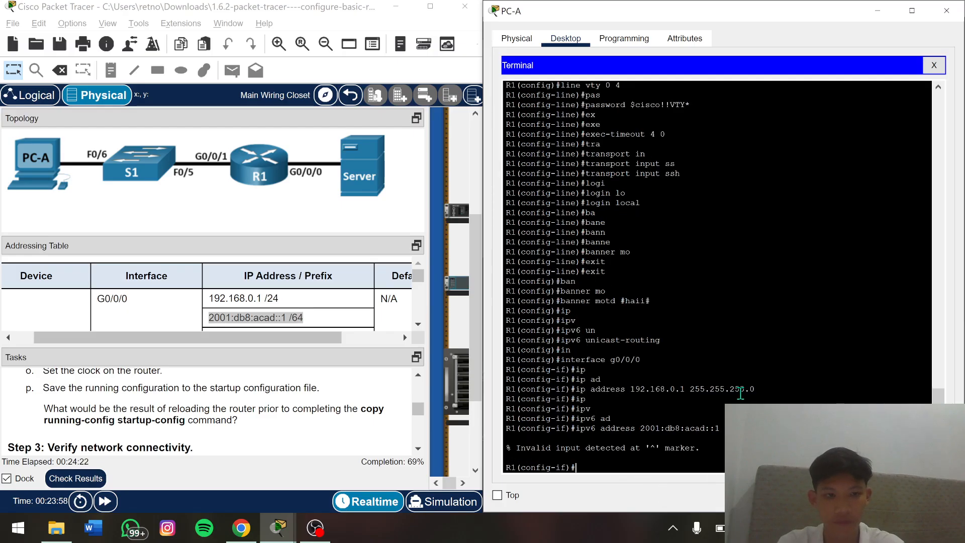
key("Up")
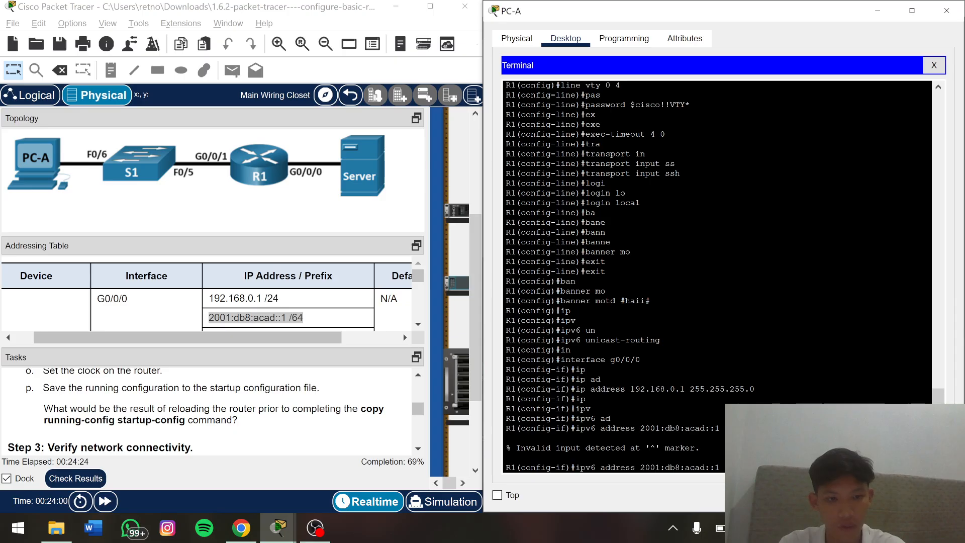
key("Return")
Begin a second ipv6 address command for interface g0/0/0 on R1
type("u")
key("BackSpace")
type("ip")
key("Tab")
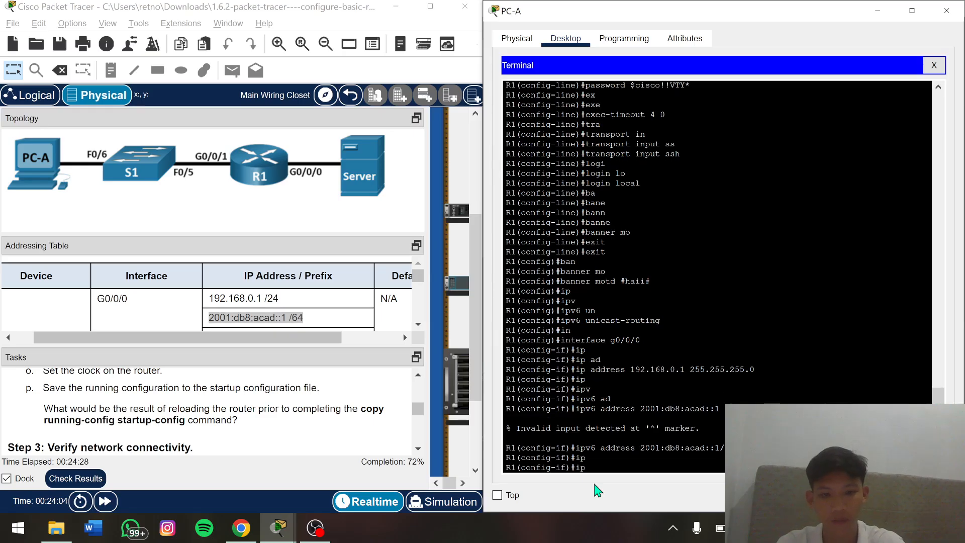
type("v")
key("Tab")
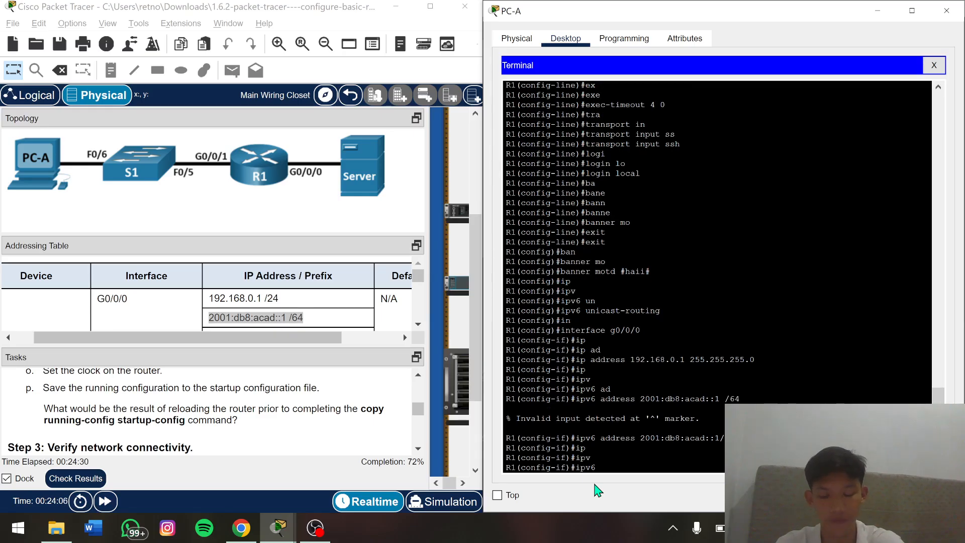
key("Tab")
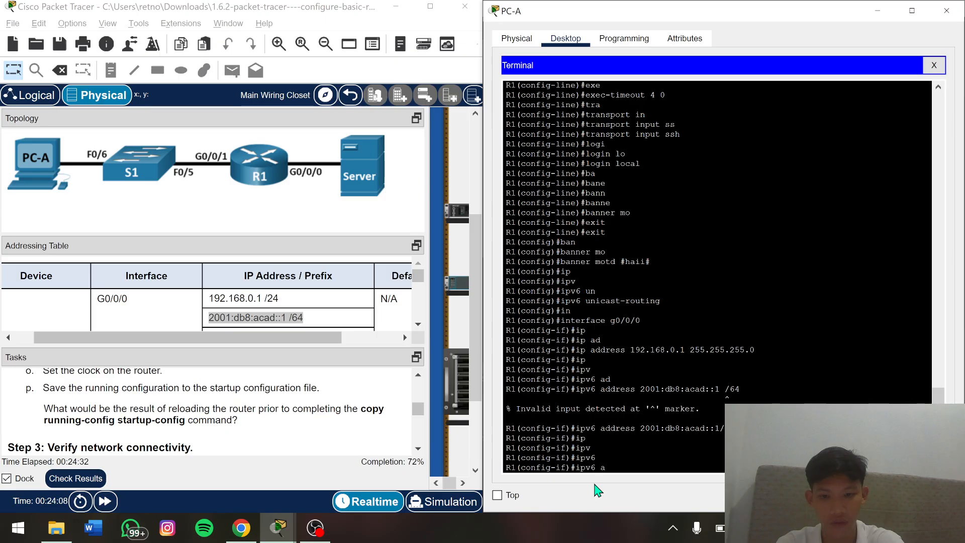
type("ad")
key("Tab")
Copy the G0/0/0 link-local address, fe80::1, from the addressing table
scroll(296, 316, "down", 3)
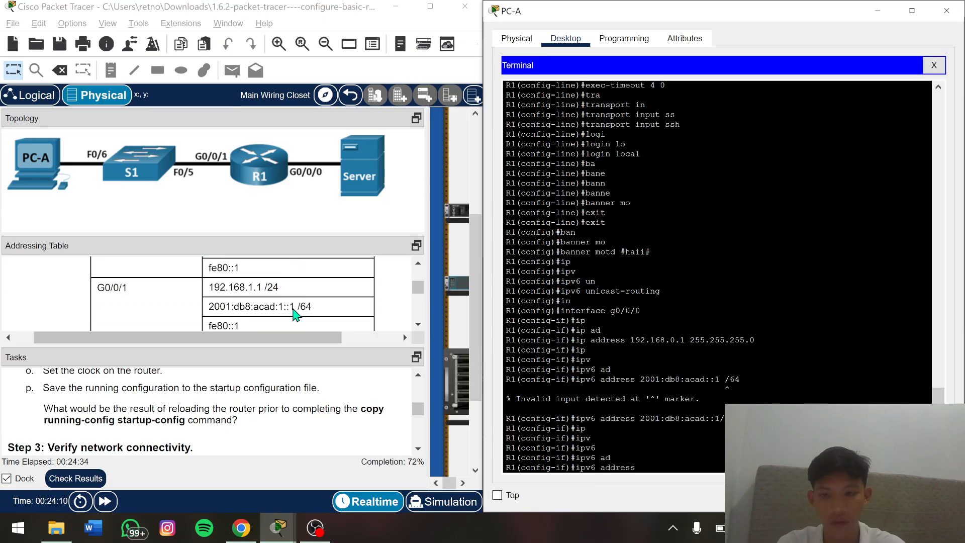
left_click(210, 274)
left_click_drag(207, 268, 231, 268)
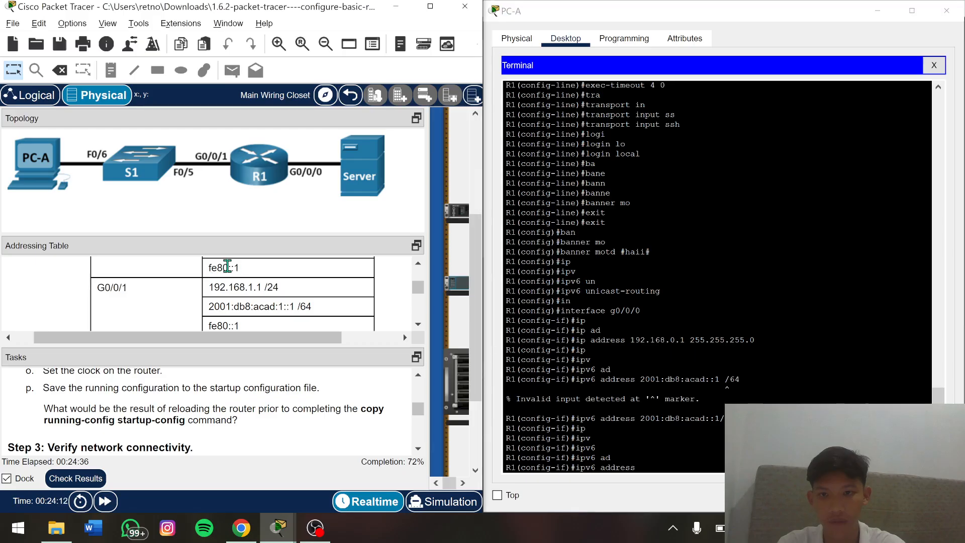
left_click(209, 268)
left_click_drag(207, 267, 240, 268)
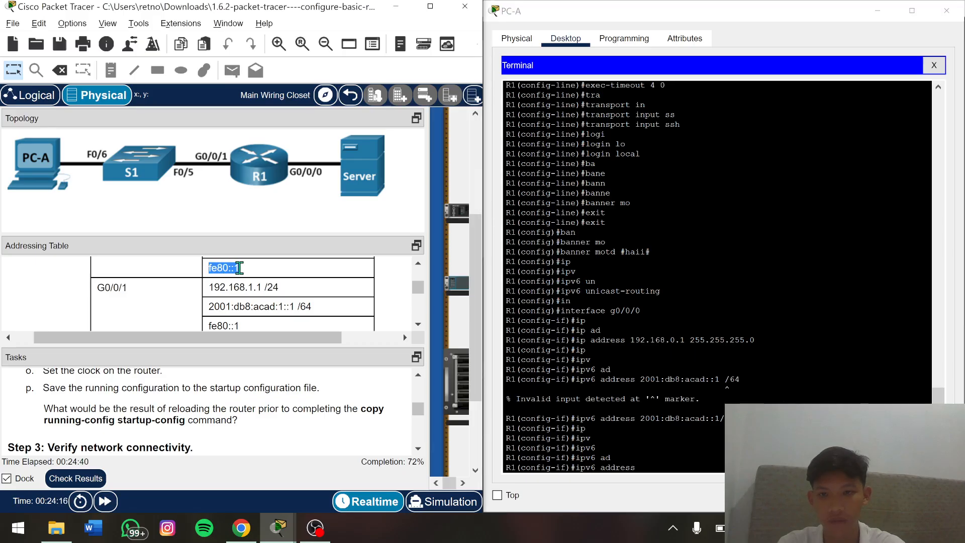
right_click(239, 268)
left_click(269, 276)
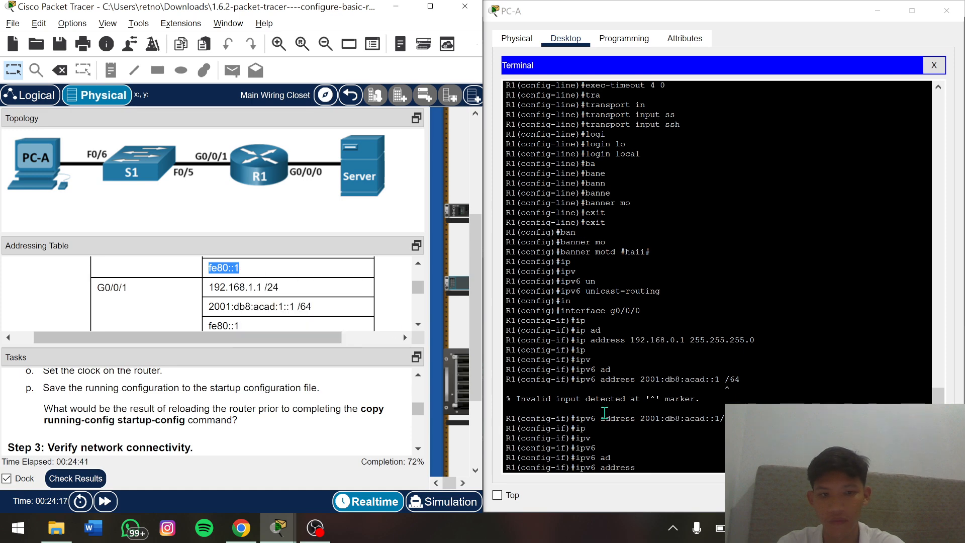
Assign fe80::1 to g0/0/0 as its IPv6 address with the link-local keyword
left_click(663, 468)
right_click(625, 341)
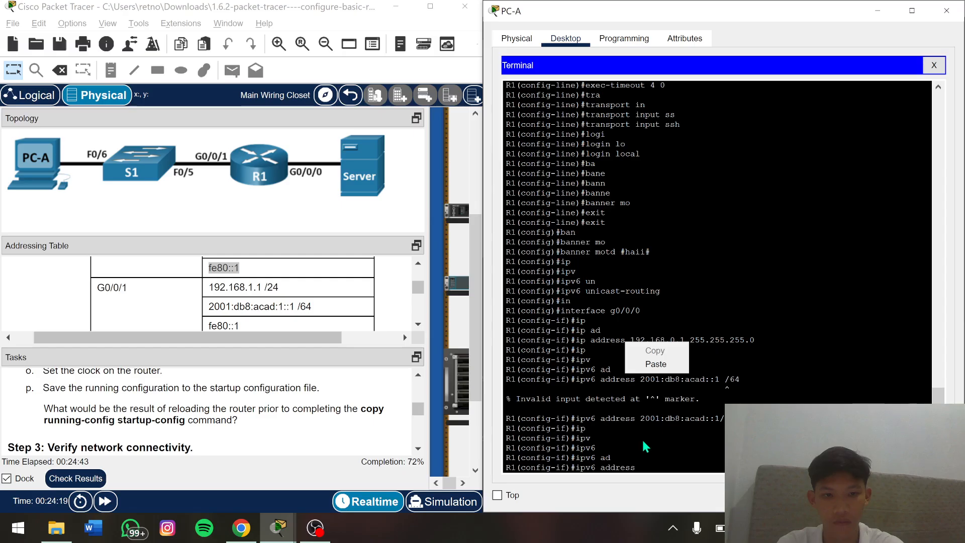
left_click(645, 468)
right_click(648, 469)
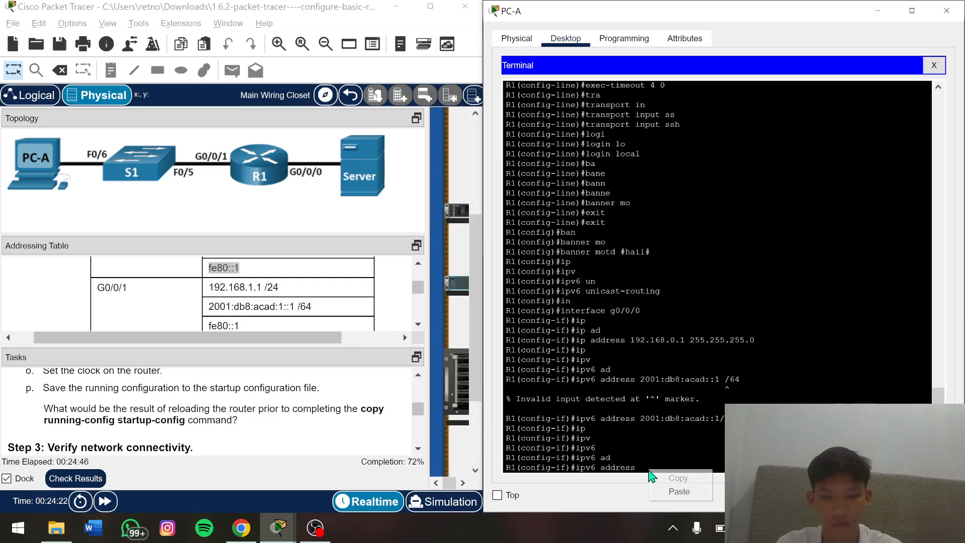
left_click(676, 493)
key("Return")
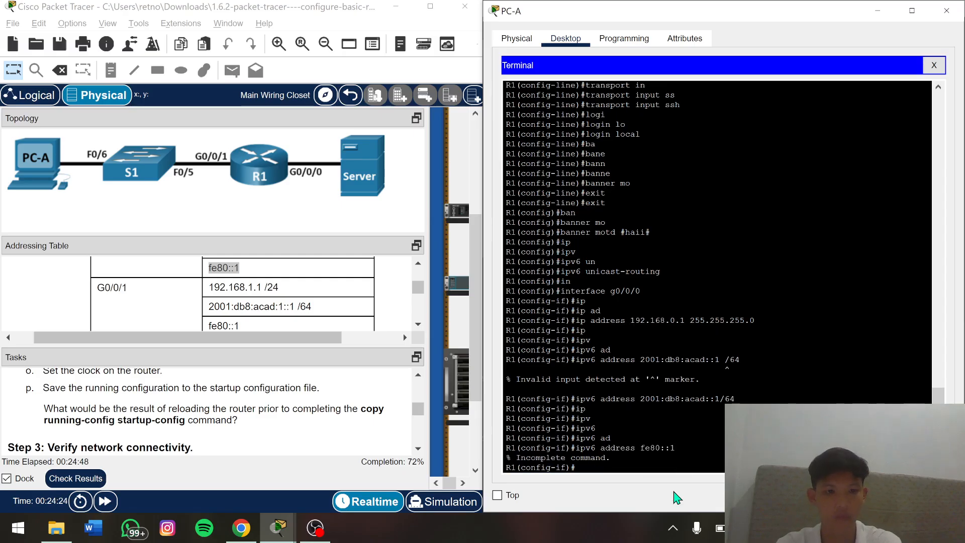
key("Up")
type("lin")
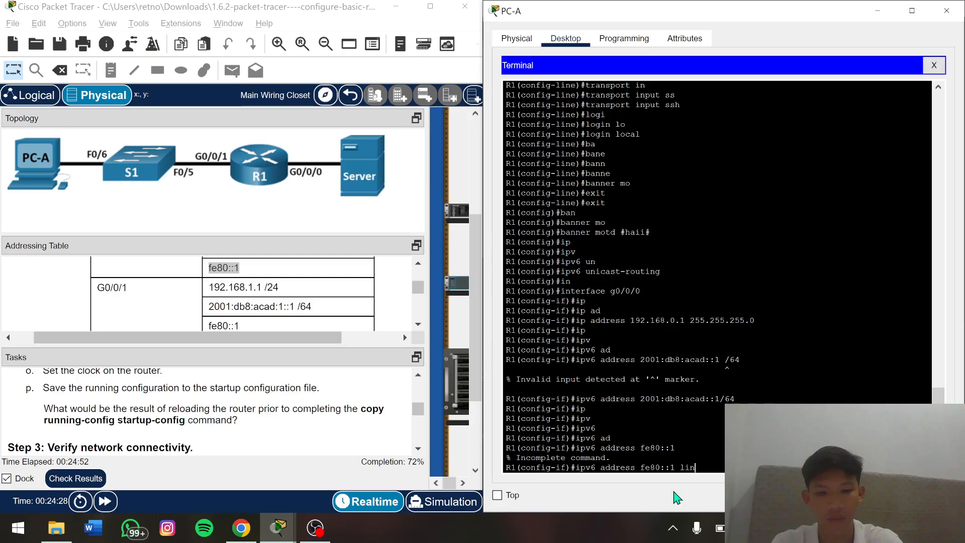
key("Tab")
key("Return")
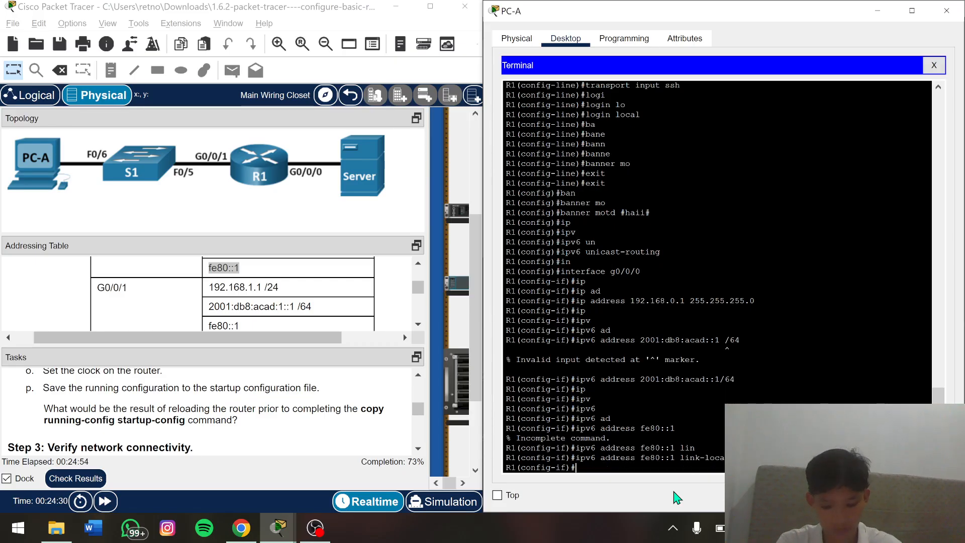
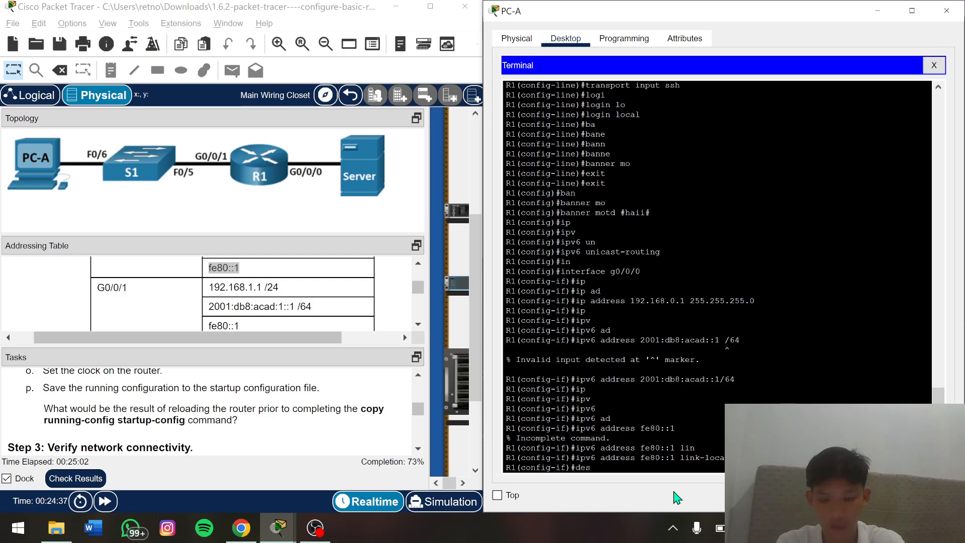
Set the description of interface g0/0/0 to "Connection to server"
key("Tab")
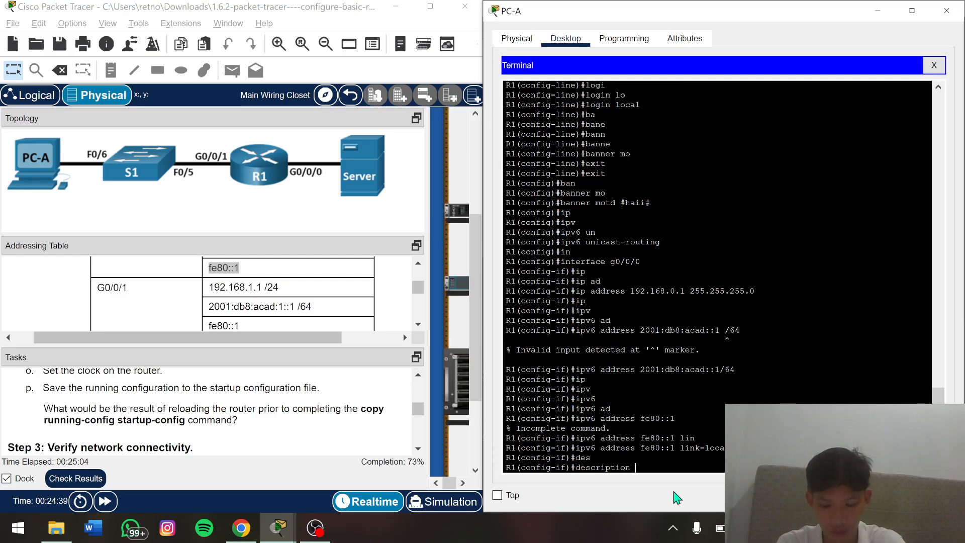
type("CO")
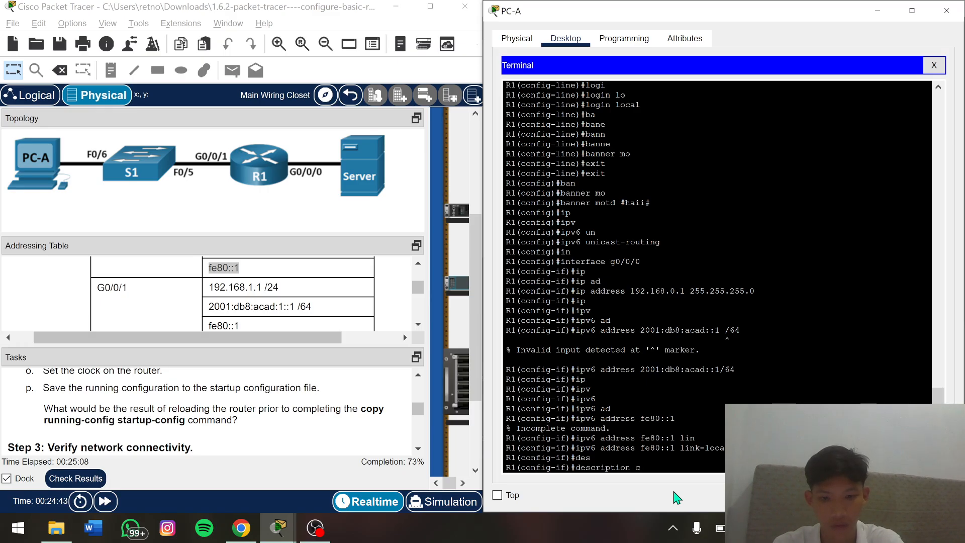
type("onnection")
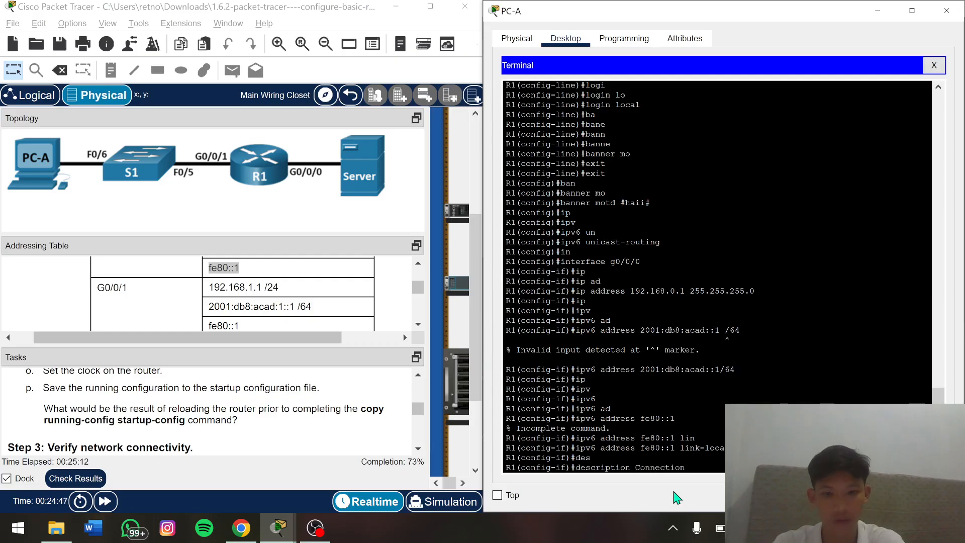
type(" to serv")
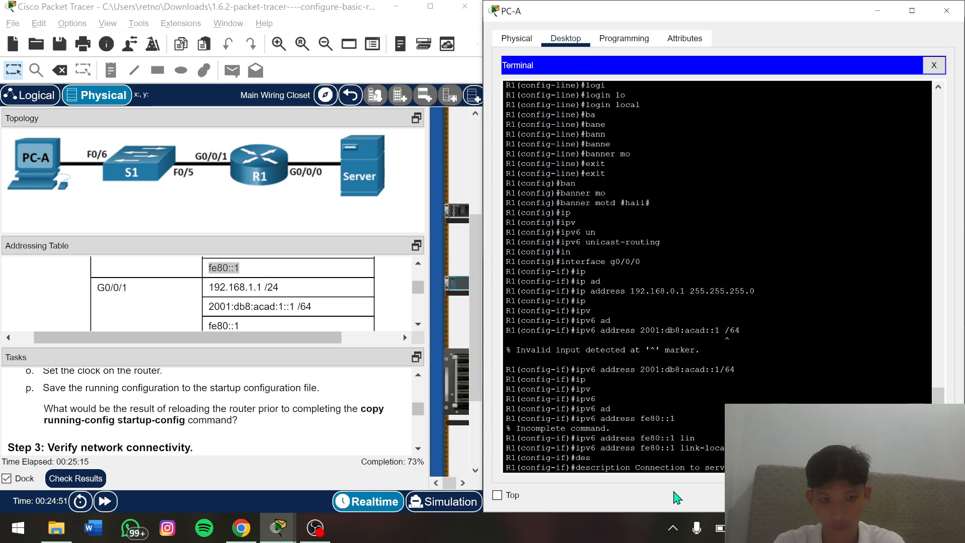
key("Return")
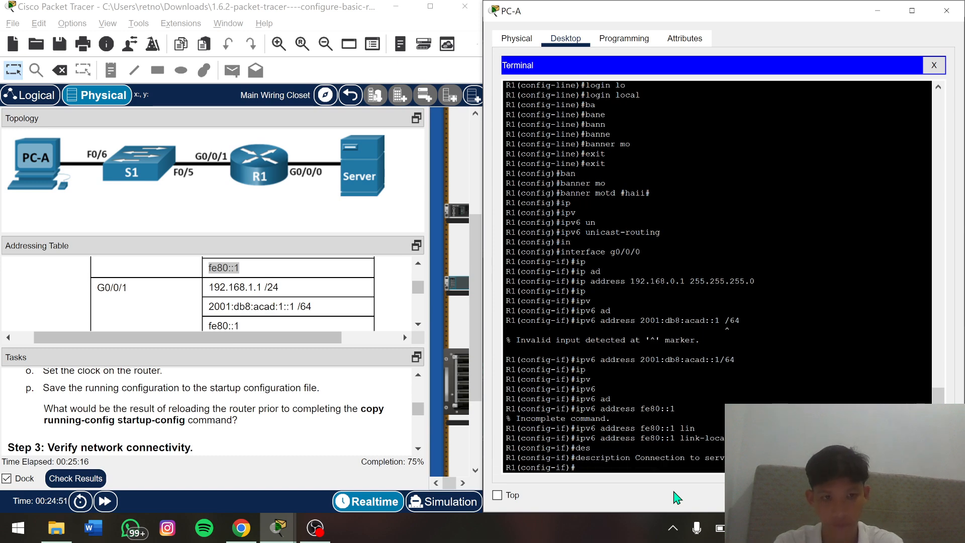
Activate interface g0/0/0 on R1 with the no shutdown command
type("n")
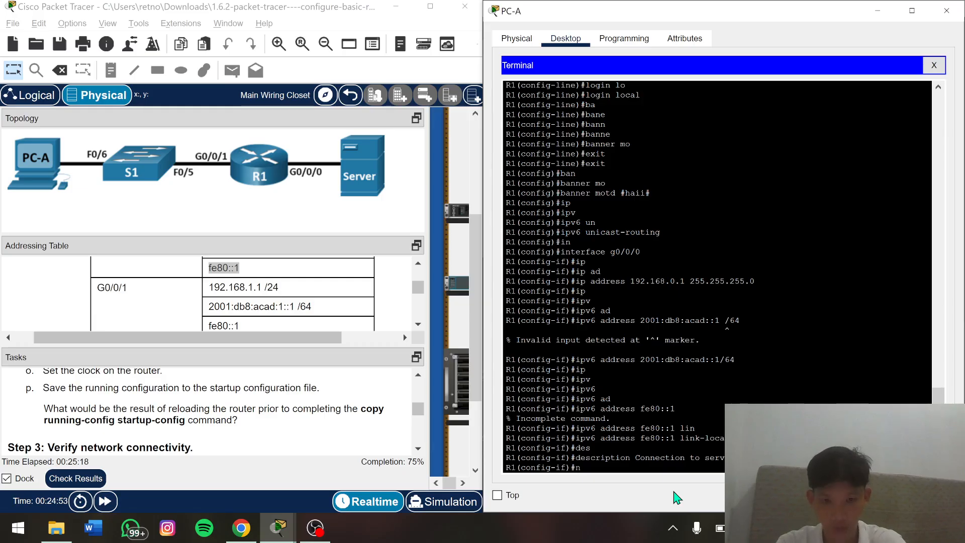
type("o")
key("Tab")
type("sh")
key("Tab")
key("Return")
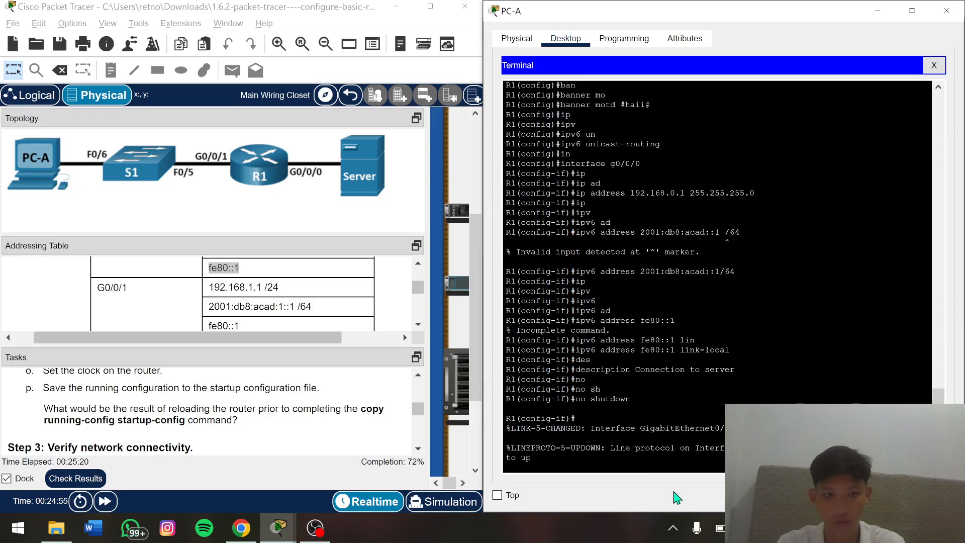
type("\\")
key("Return")
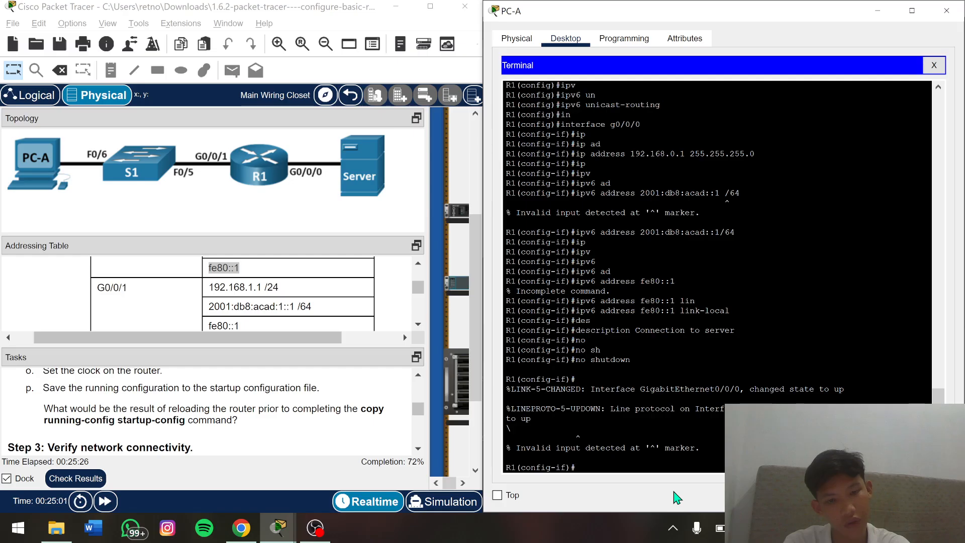
Issue the no shutdown command again on R1's g0/0/0 interface
type("no sh")
key("Tab")
key("Return")
key("Return")
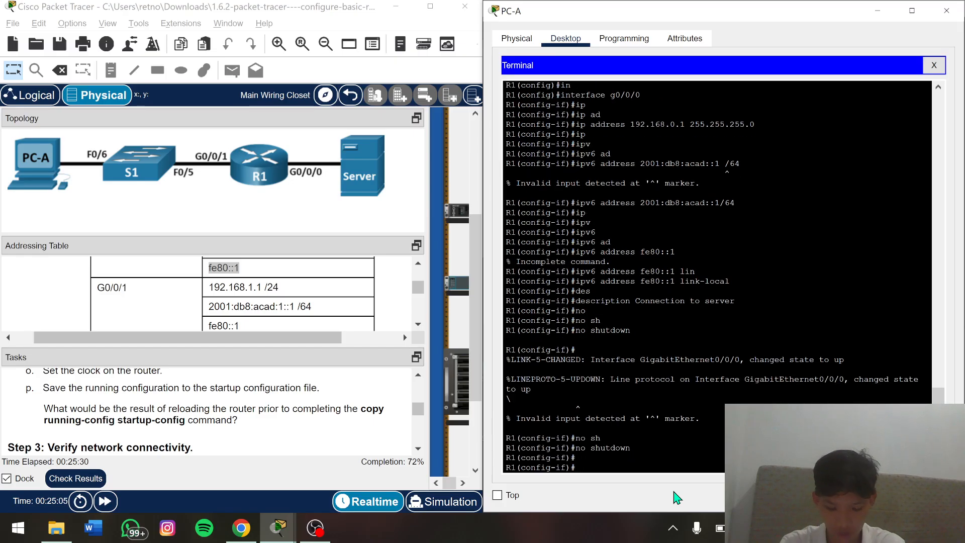
Leave g0/0/0 and enter configuration mode for interface gigabitEthernet 0/0/1 on R1
type("exi")
key("Tab")
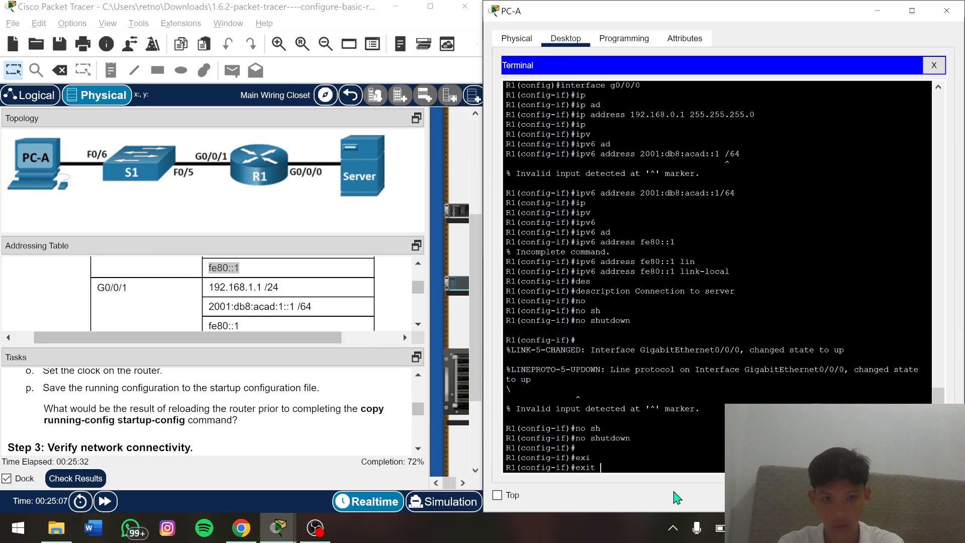
key("Return")
type("interface")
key("Tab")
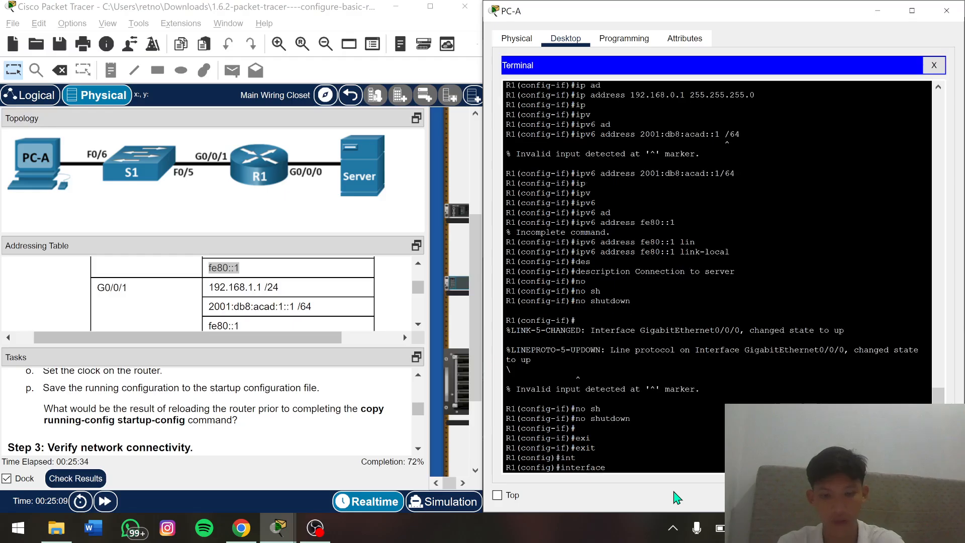
type("gi")
key("Tab")
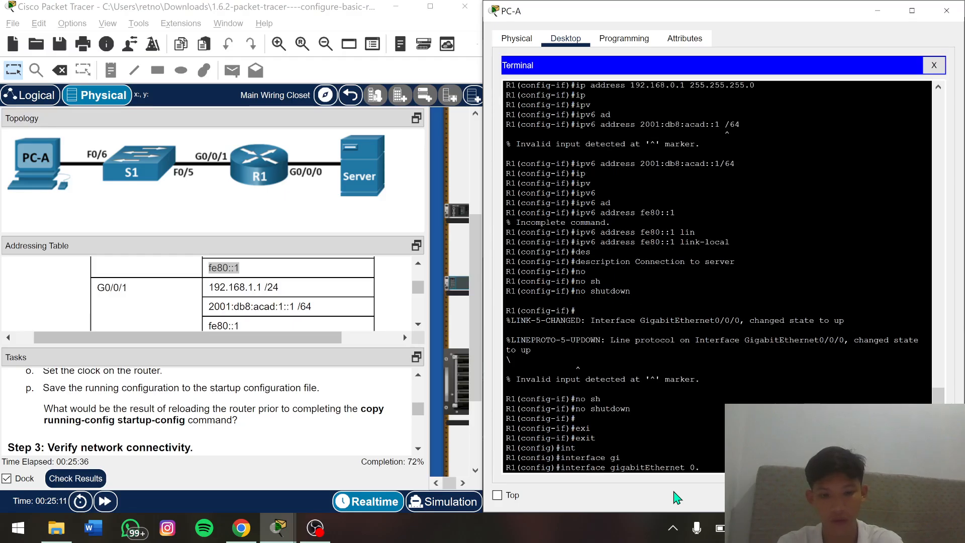
type("0")
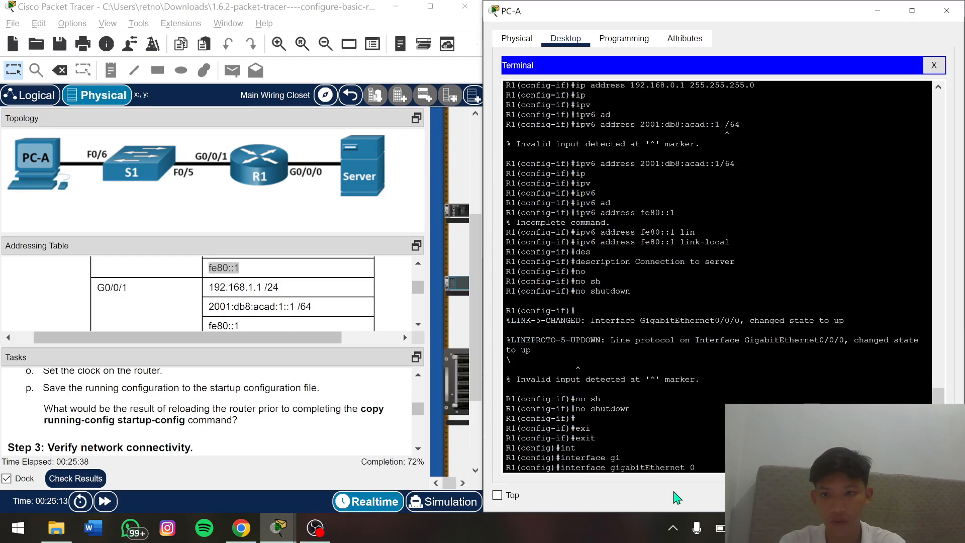
type("/0/1")
key("Return")
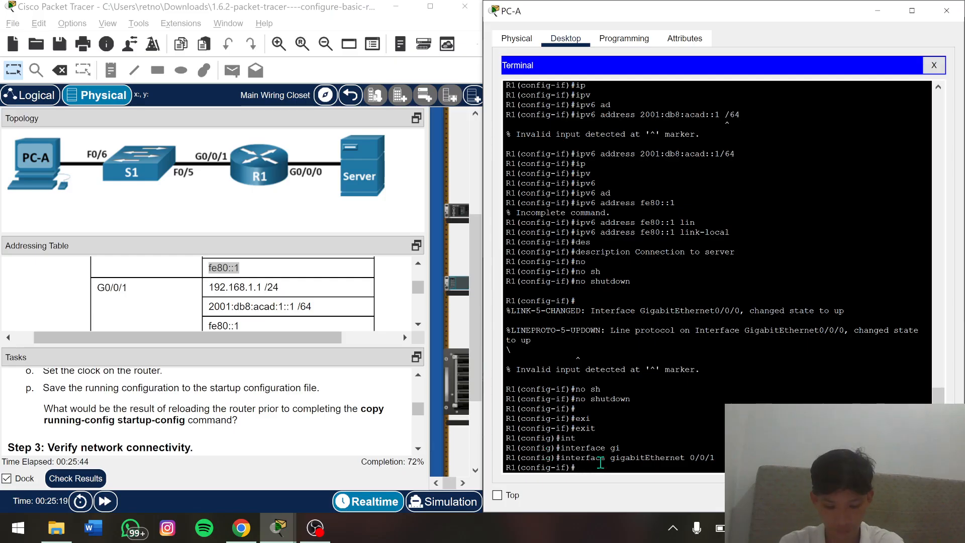
Assign IPv4 address 192.168.1.1 from the addressing table to g0/0/1 with subnet mask 255.255.255.0
type("i")
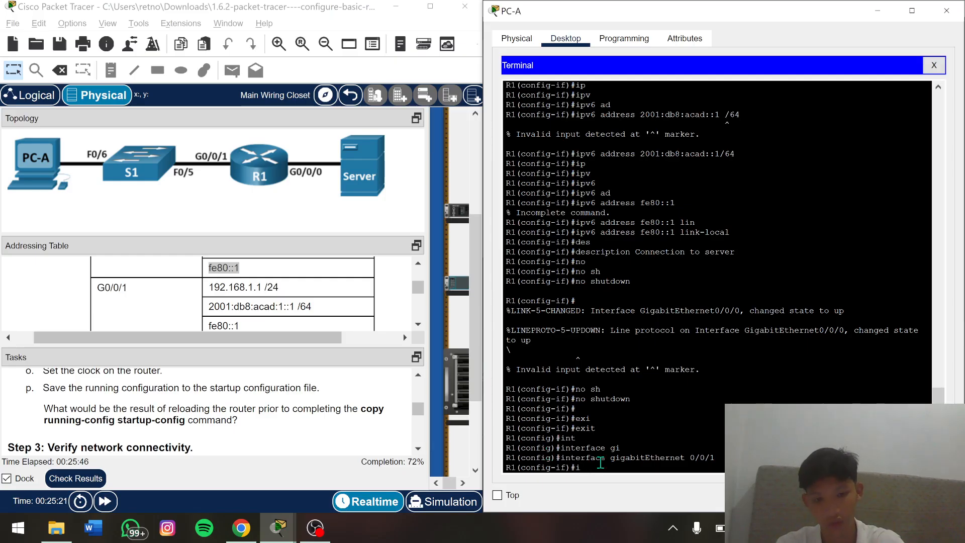
type("p")
key("Tab")
type("ad")
key("Tab")
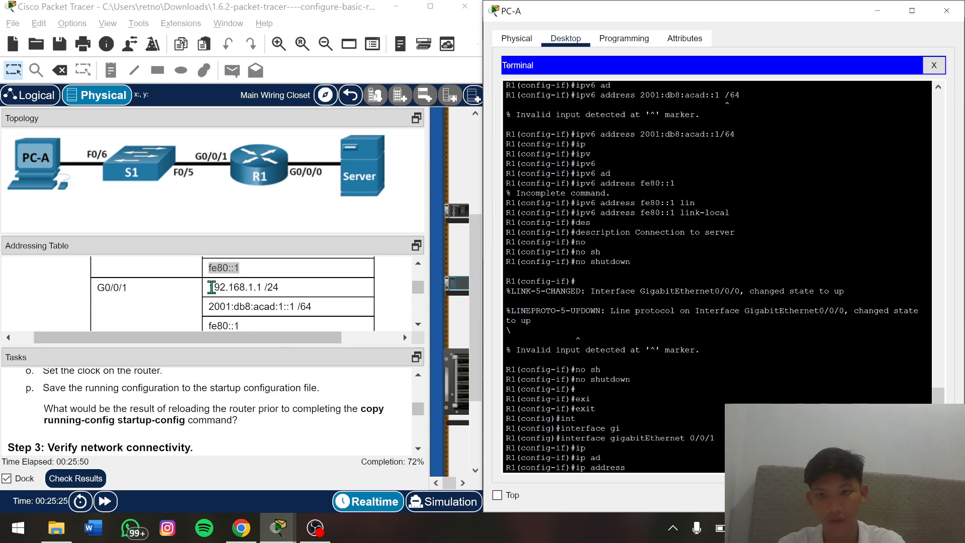
left_click_drag(212, 287, 263, 287)
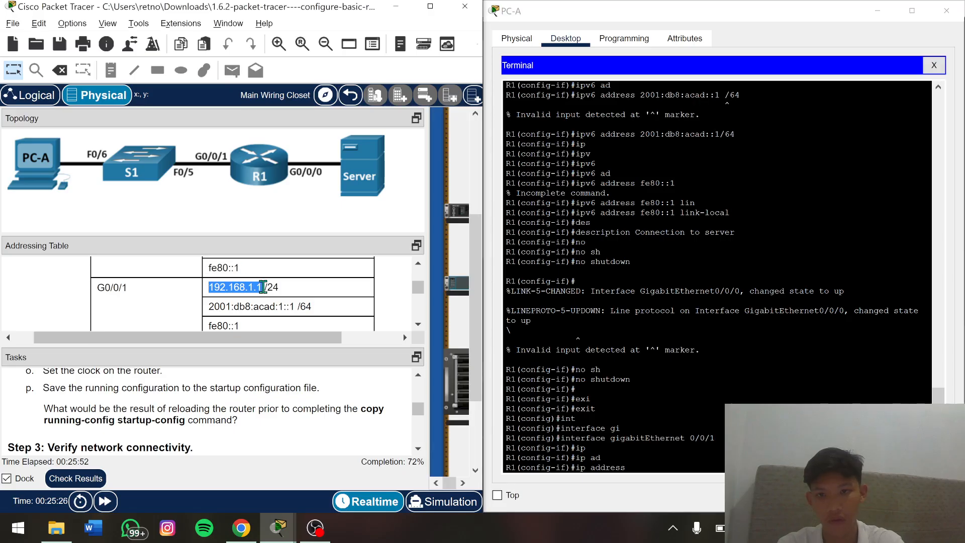
right_click(262, 287)
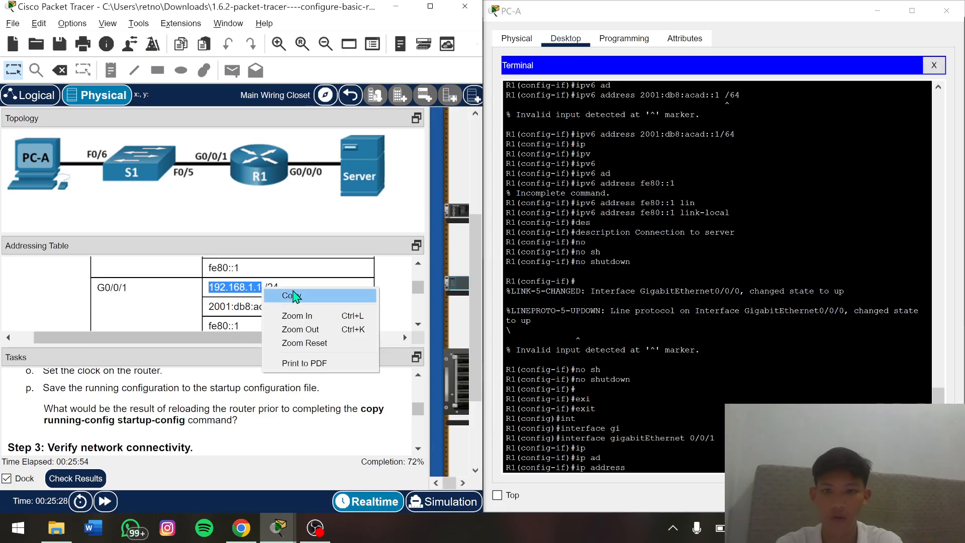
left_click(280, 297)
left_click(650, 467)
right_click(652, 470)
left_click(682, 492)
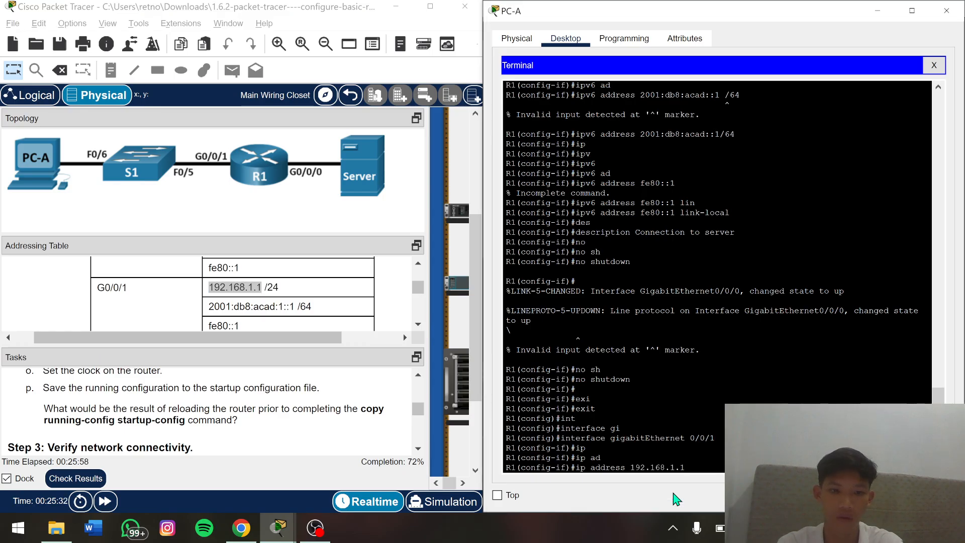
type("255")
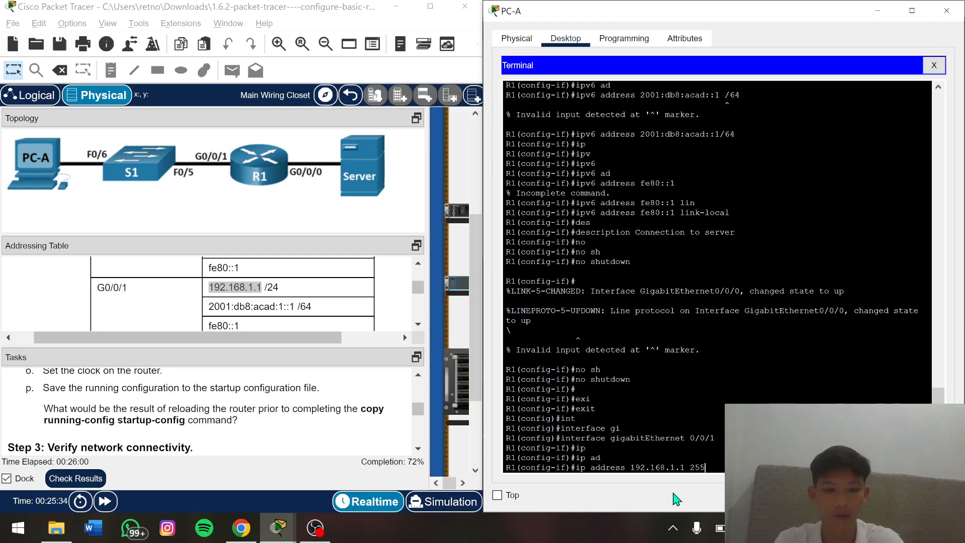
type(".255")
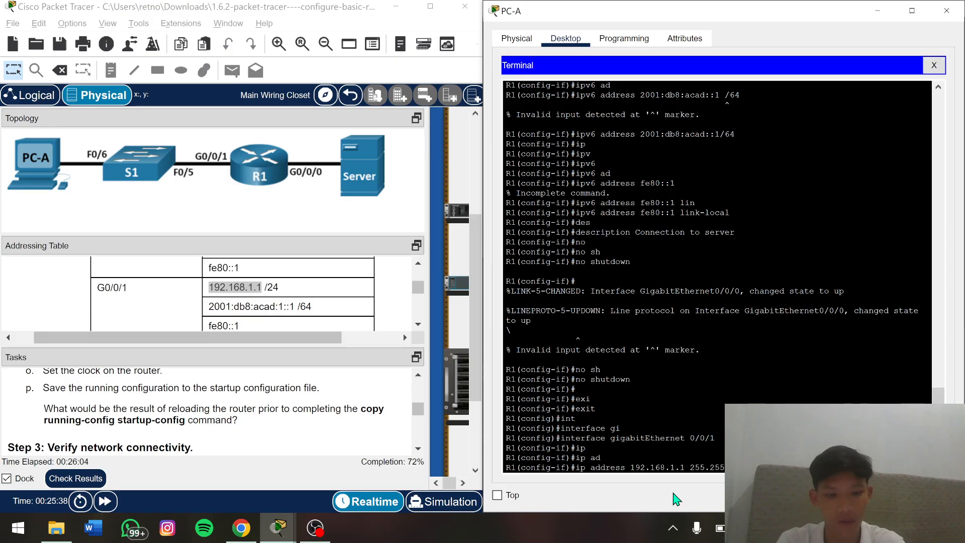
key("Return")
Assign the IPv6 address 2001:db8:acad:1::1/64 from the addressing table to g0/0/1, without a space before the prefix length
type("ipV")
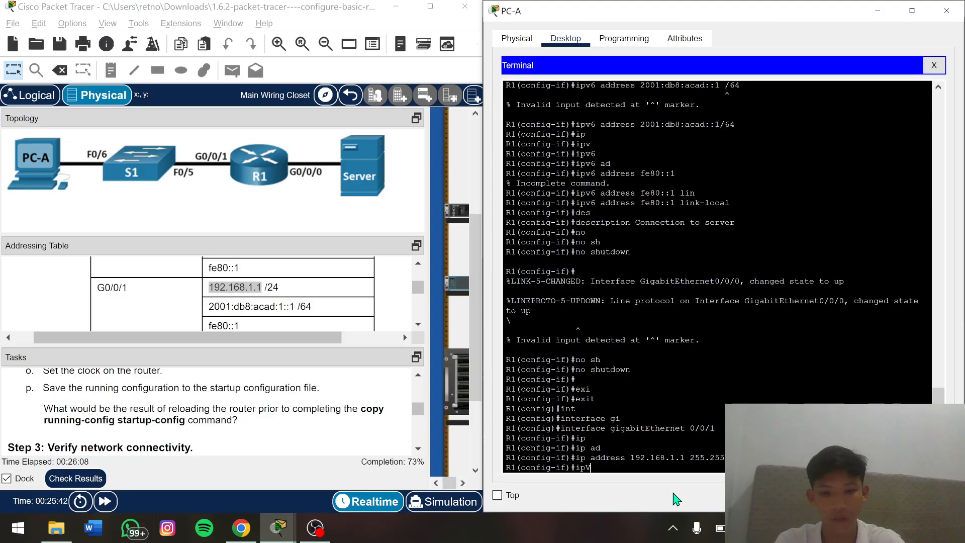
key("Tab")
key("BackSpace")
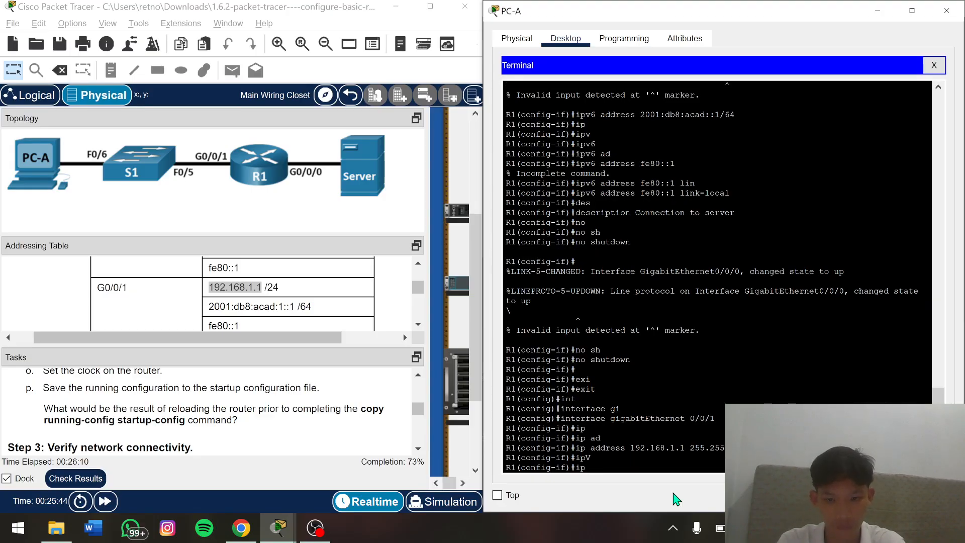
type("v")
key("Tab")
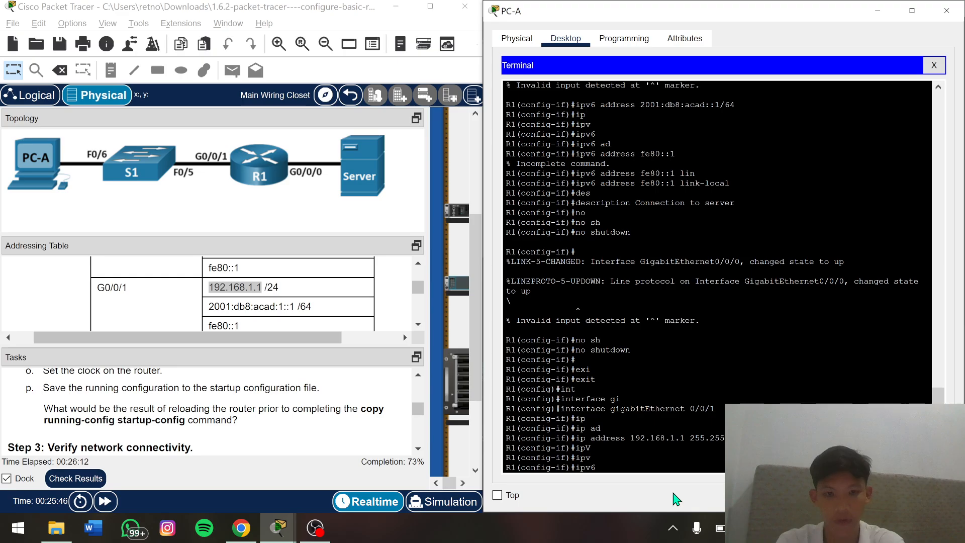
type("ad")
key("Tab")
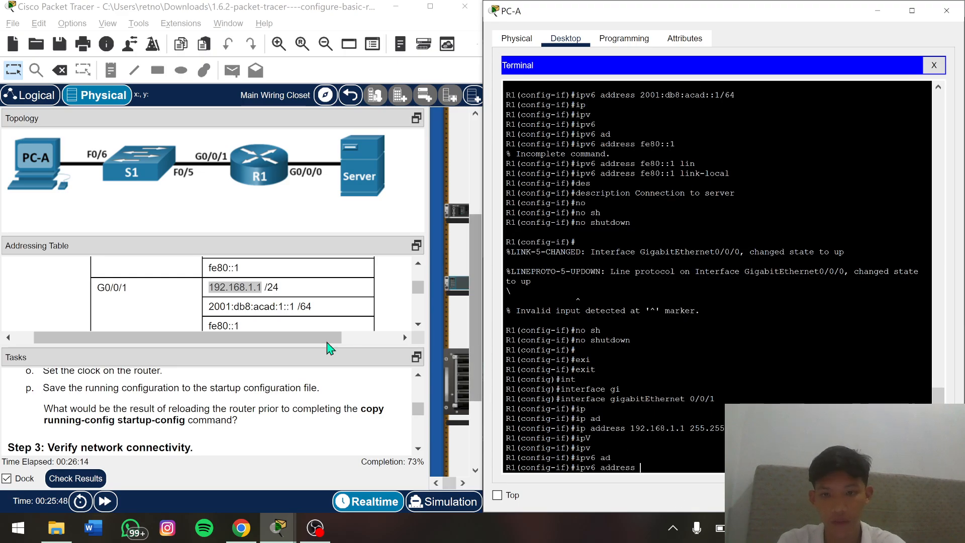
left_click(208, 307)
double_click(253, 307)
left_click_drag(208, 306, 321, 310)
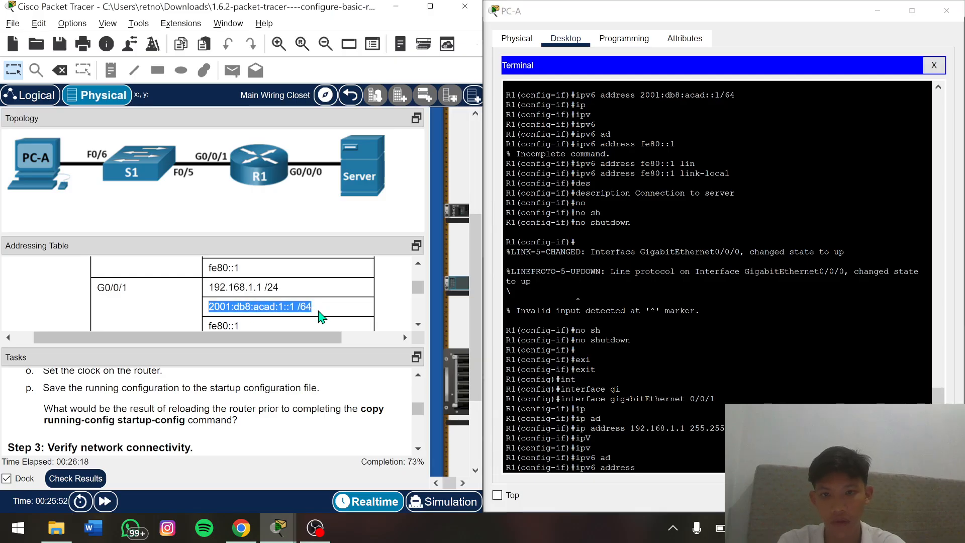
right_click(320, 311)
left_click(337, 323)
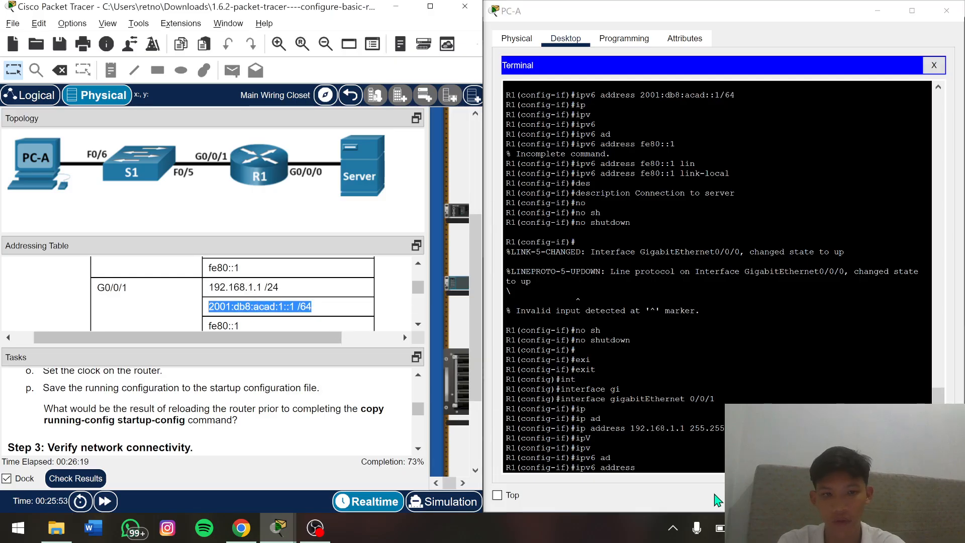
right_click(655, 474)
left_click(684, 491)
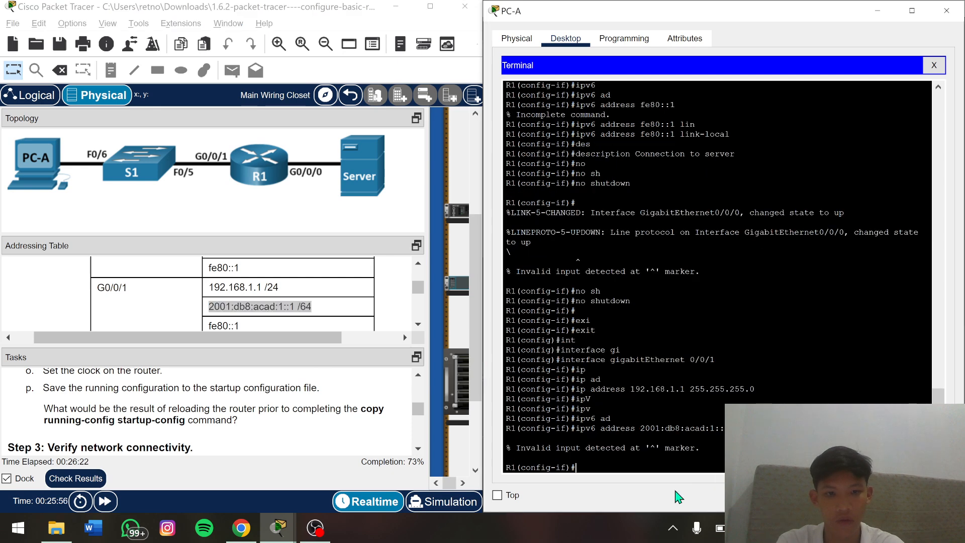
key("Up")
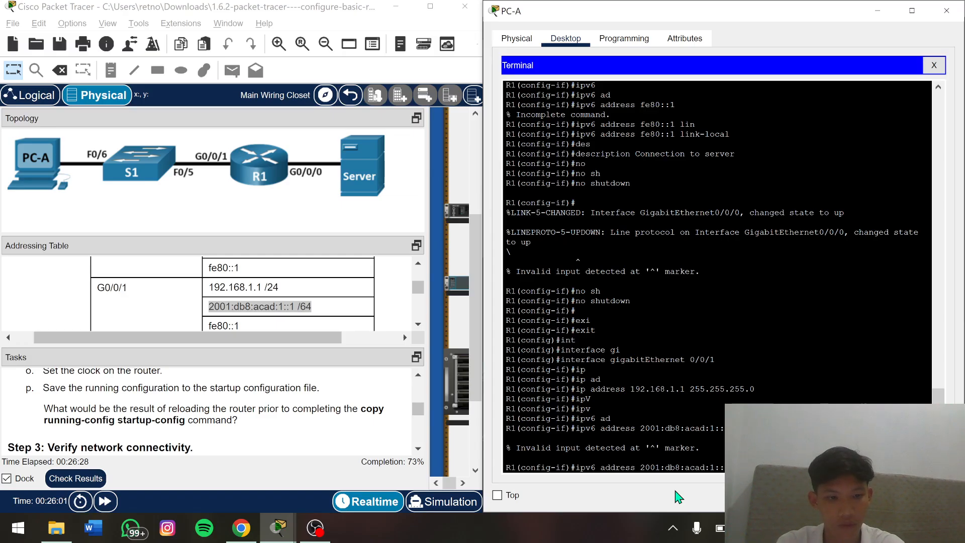
key("Return")
Try to assign fe80::1, copied from the G0/0/1 rows of the addressing table, to g0/0/1 with the ipv6 address command
type("ipv")
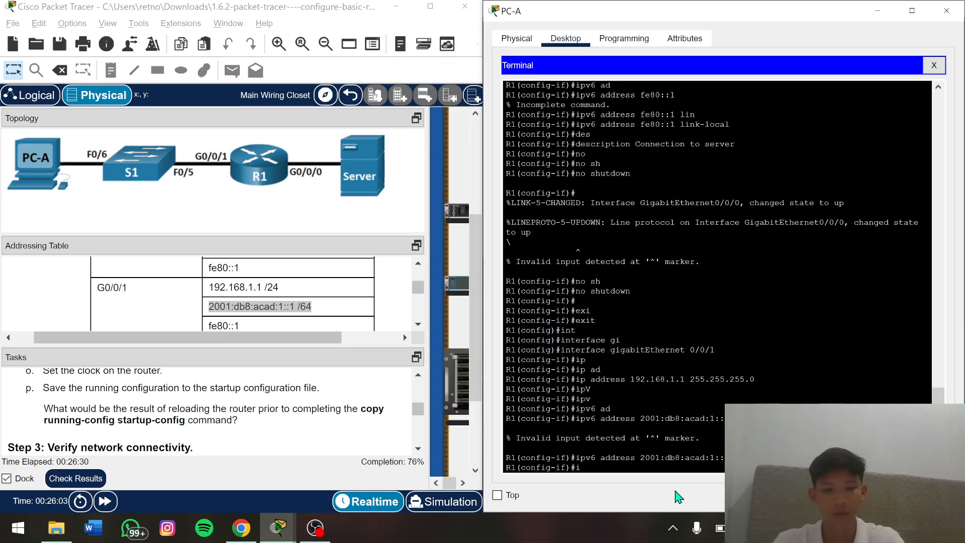
key("Tab")
type("li")
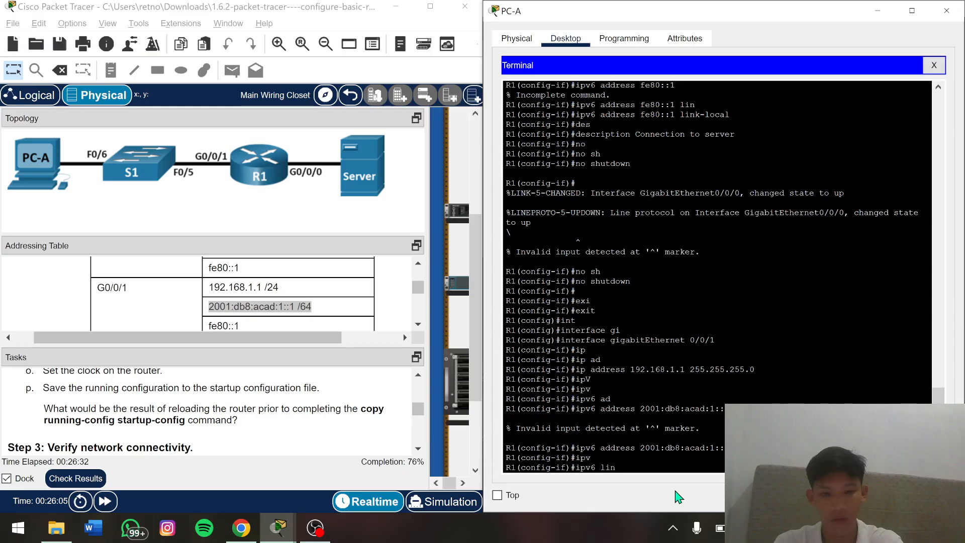
type("nk")
key("Tab")
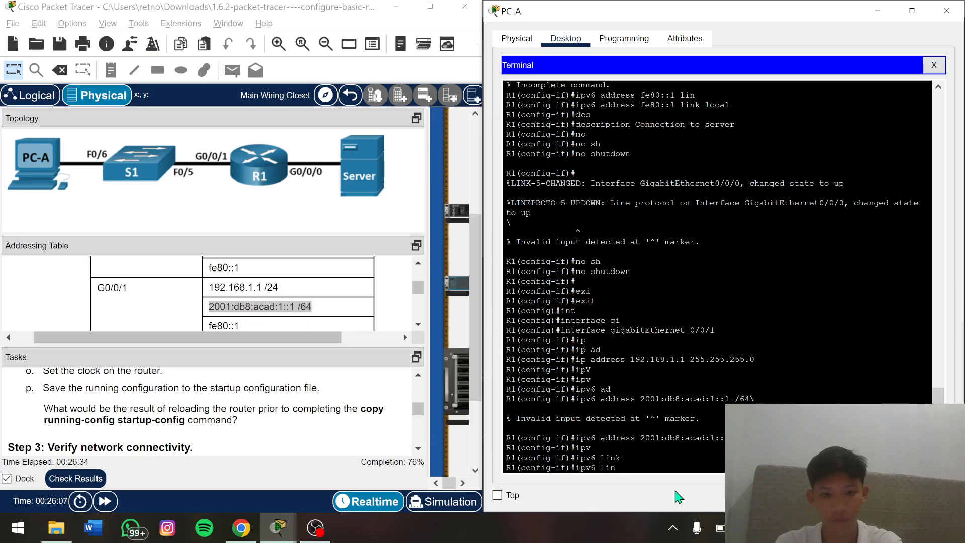
type("address")
key("Tab")
left_click(208, 324)
left_click_drag(209, 324, 240, 325)
left_click(242, 329)
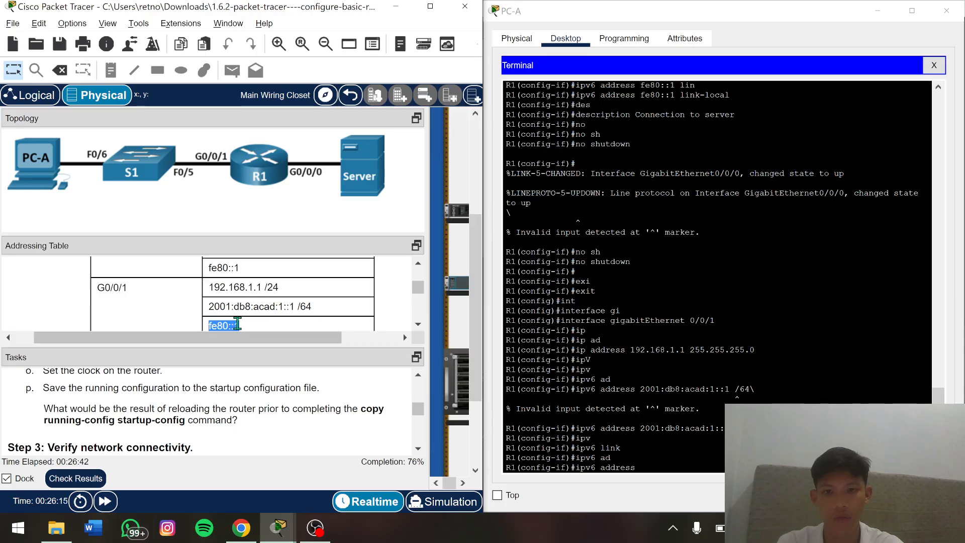
right_click(239, 324)
left_click(268, 331)
left_click(643, 470)
right_click(659, 470)
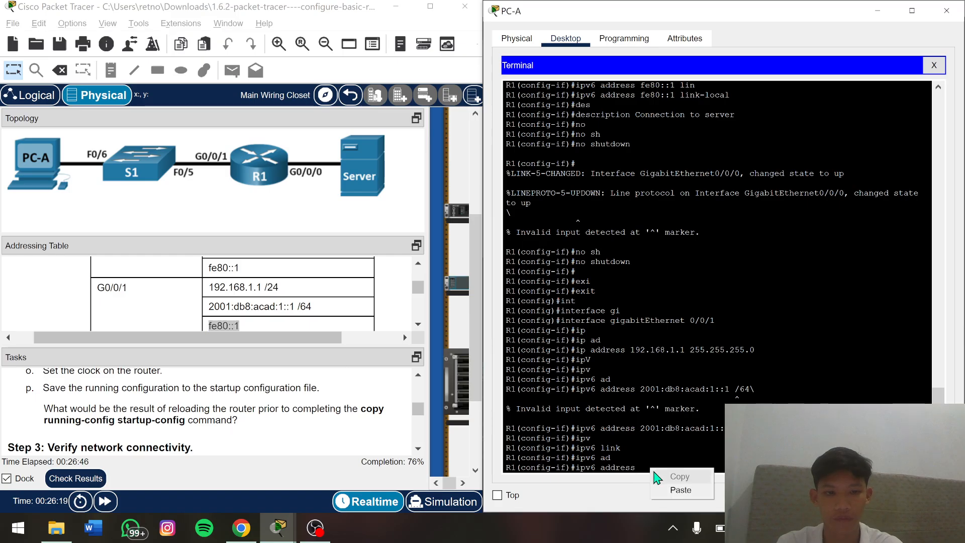
left_click(674, 492)
key("Return")
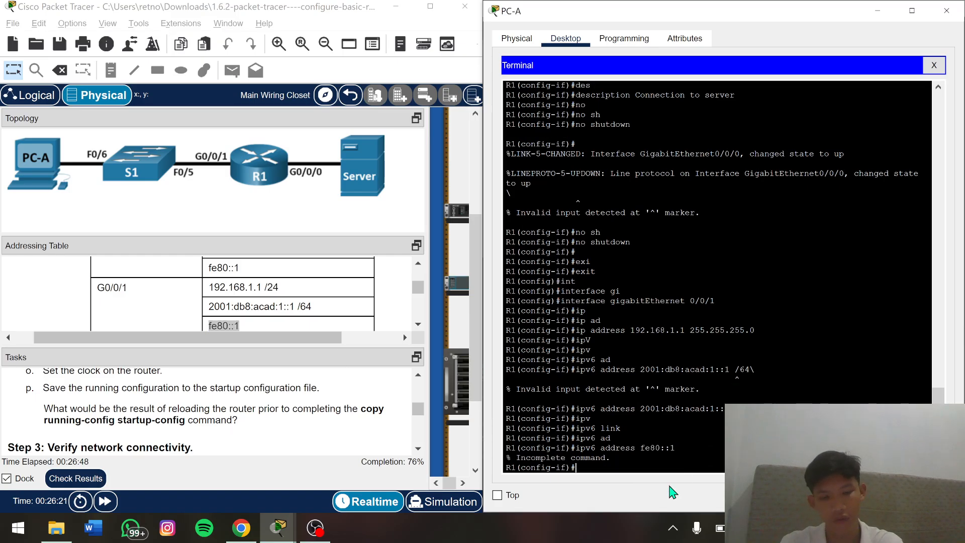
Reissue the fe80::1 address command on g0/0/1 with the link-local keyword added
key("Up")
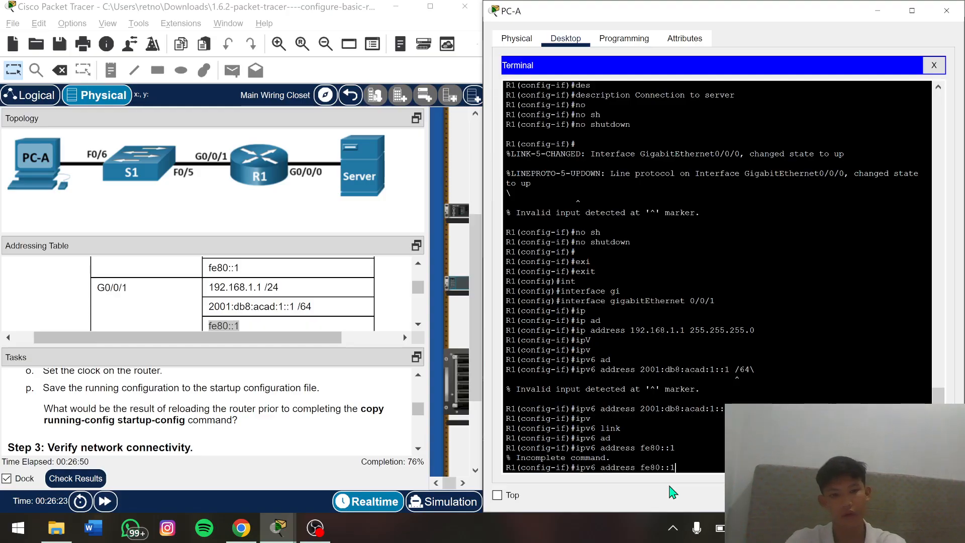
type("lin")
key("Tab")
key("Return")
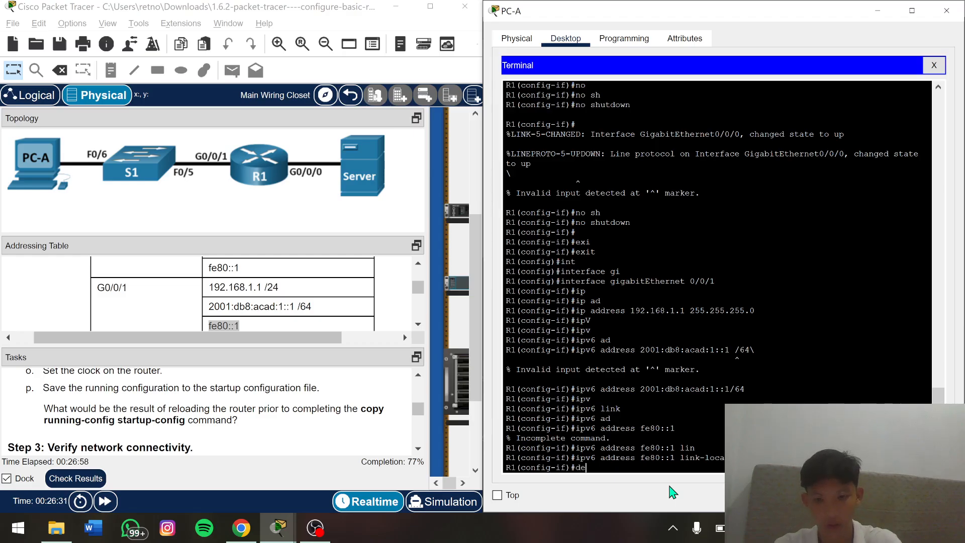
Begin the description of interface g0/0/1 with the text "link to"
type("de")
key("Tab")
type("s")
key("Tab")
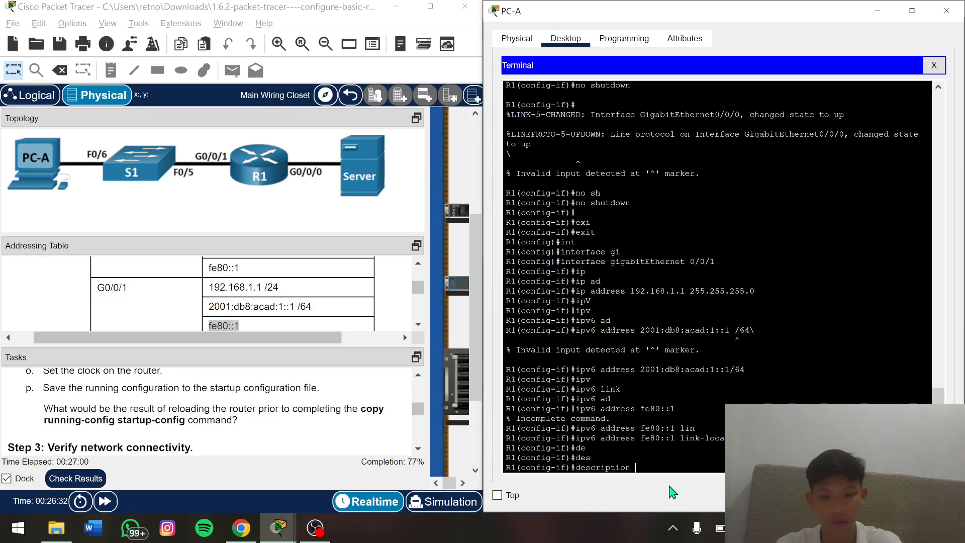
type("lnk")
key("BackSpace")
key("BackSpace")
key("Tab")
type("inlk")
key("BackSpace")
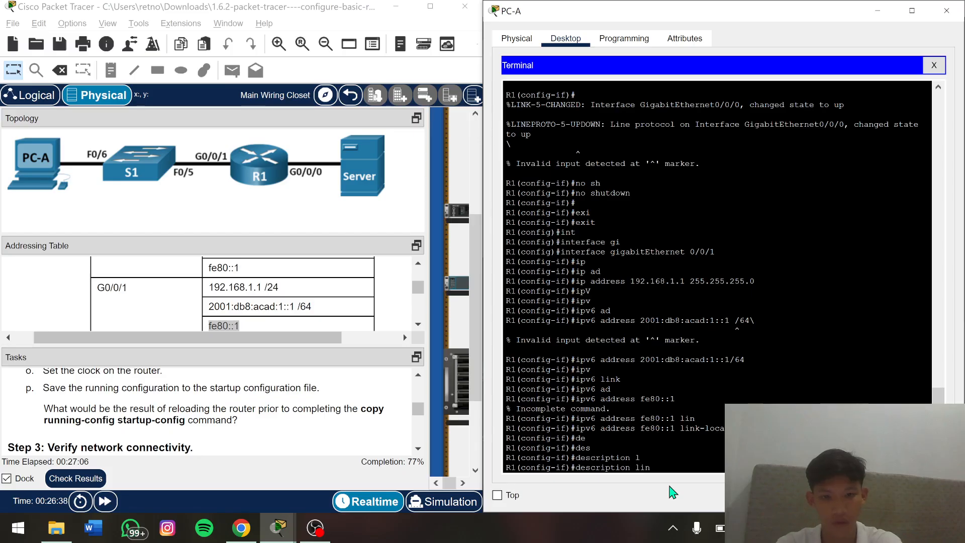
type("k to")
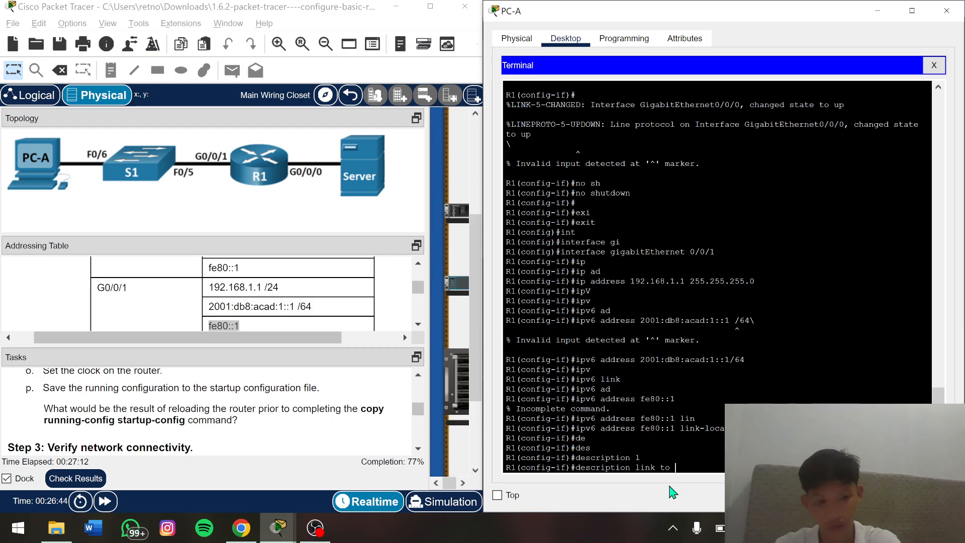
Replace the unfinished description text and set the GigabitEthernet 0/0/1 description to "Connection to S1"
key("BackSpace")
key("BackSpace")
key("BackSpace")
key("BackSpace")
key("BackSpace")
key("BackSpace")
key("BackSpace")
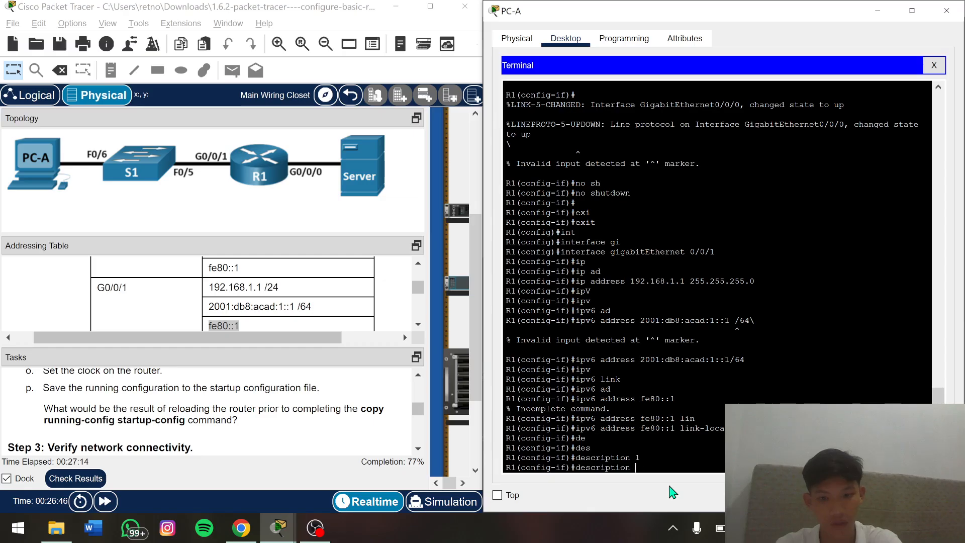
type("Connection")
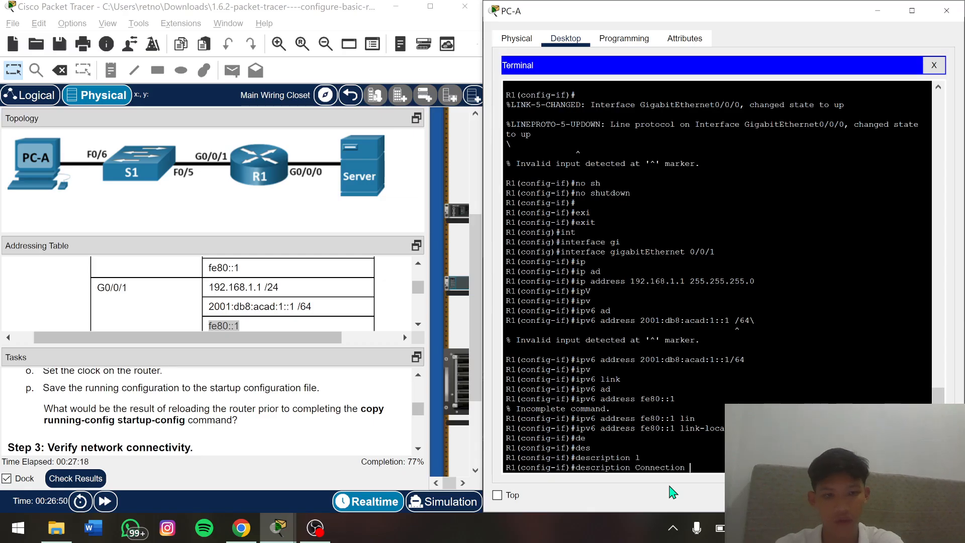
type(" to S1")
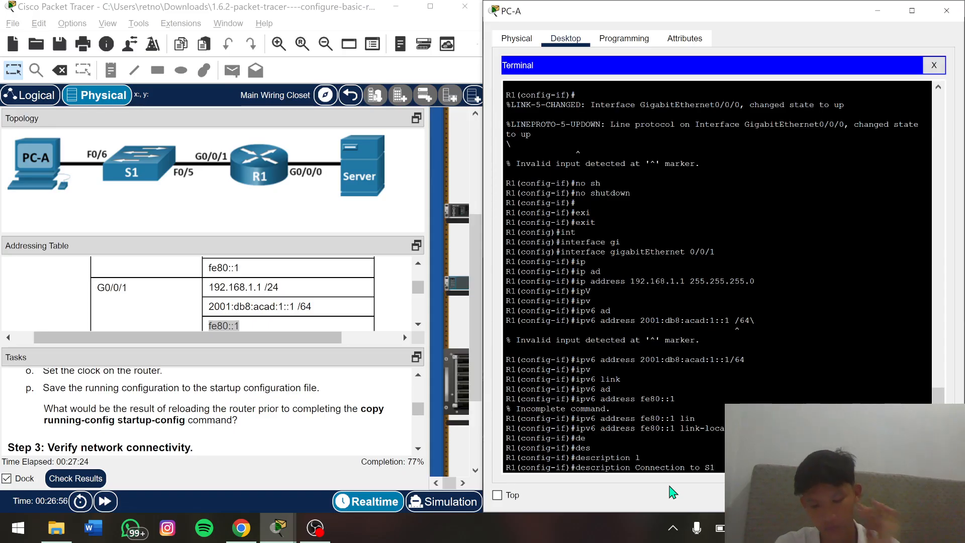
key("Return")
Enable the GigabitEthernet 0/0/1 interface on R1 with no shutdown
type("no SHutdown")
key("Tab")
key("Return")
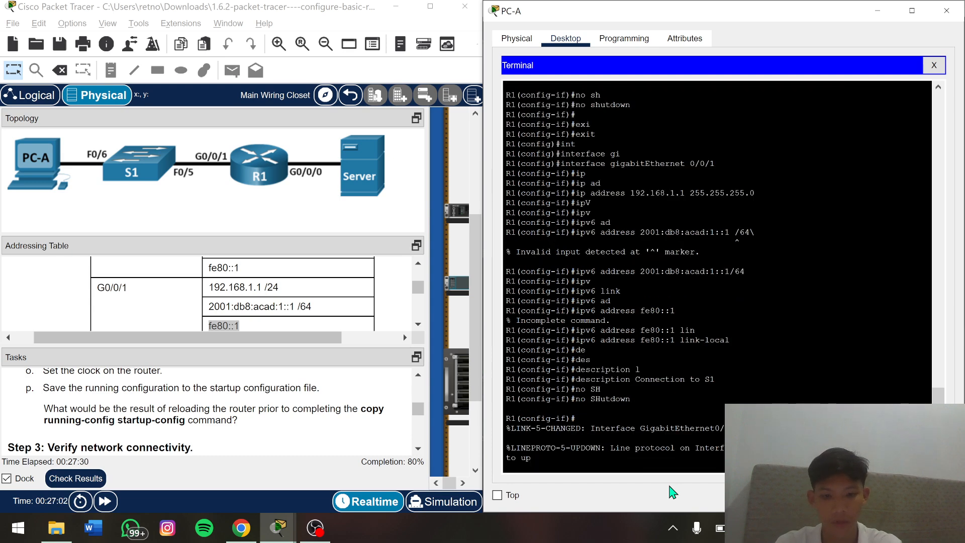
key("Return")
key("Return")
type("NO SH")
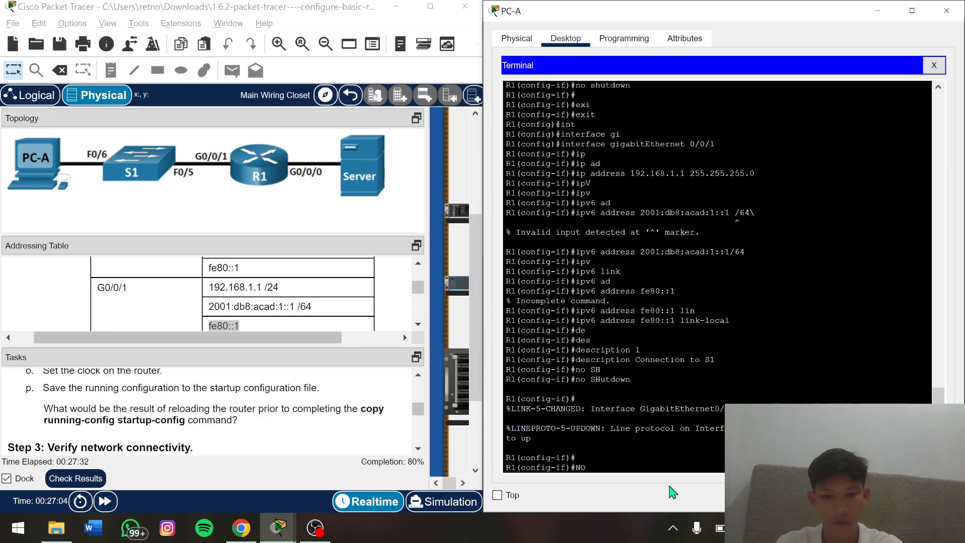
key("Tab")
key("Return")
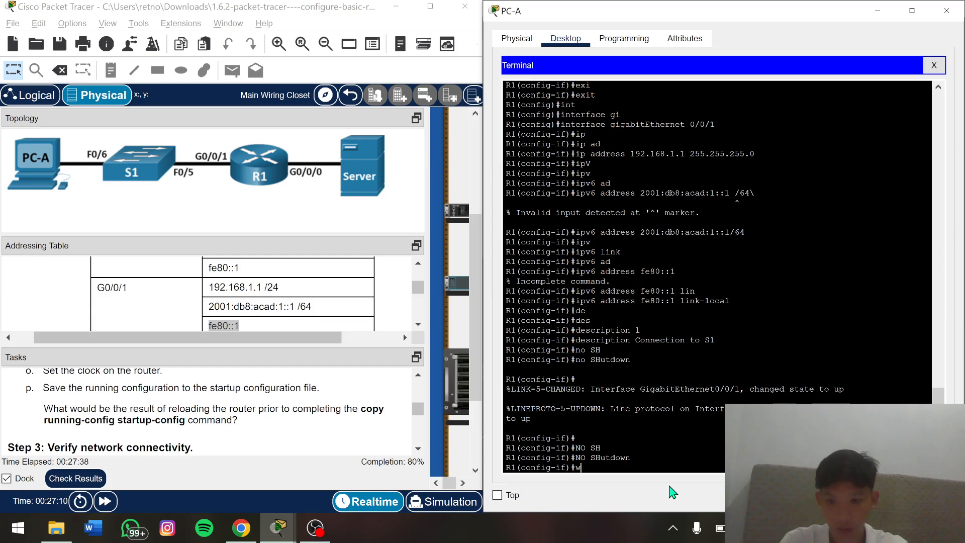
Exit the GigabitEthernet 0/0/1 configuration and enter interface configuration for loopback 0
type("xi")
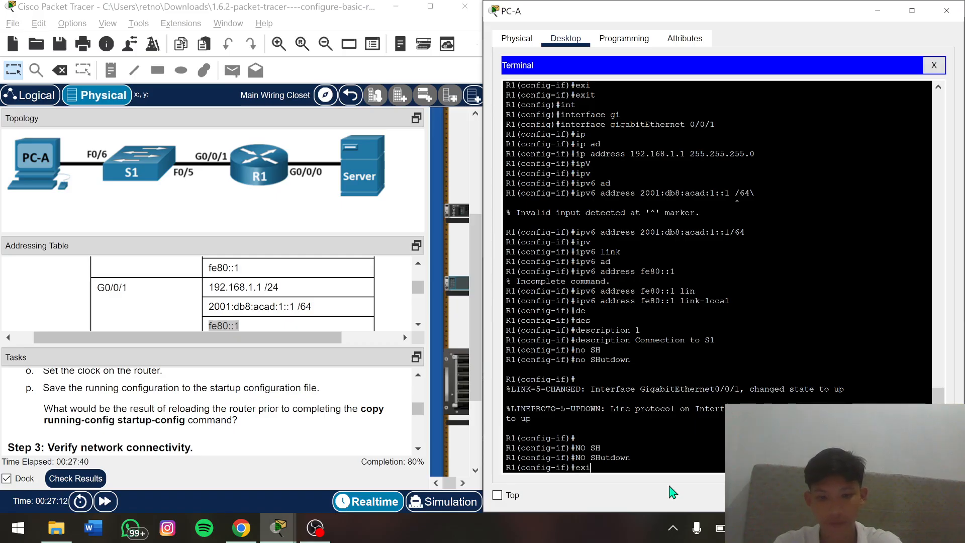
key("Tab")
key("Return")
scroll(220, 305, "down", 3)
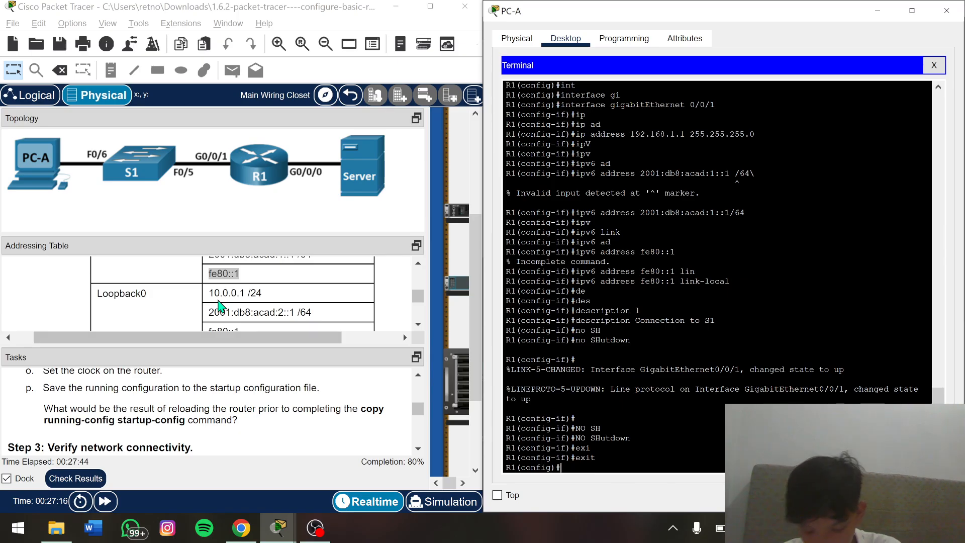
type("i")
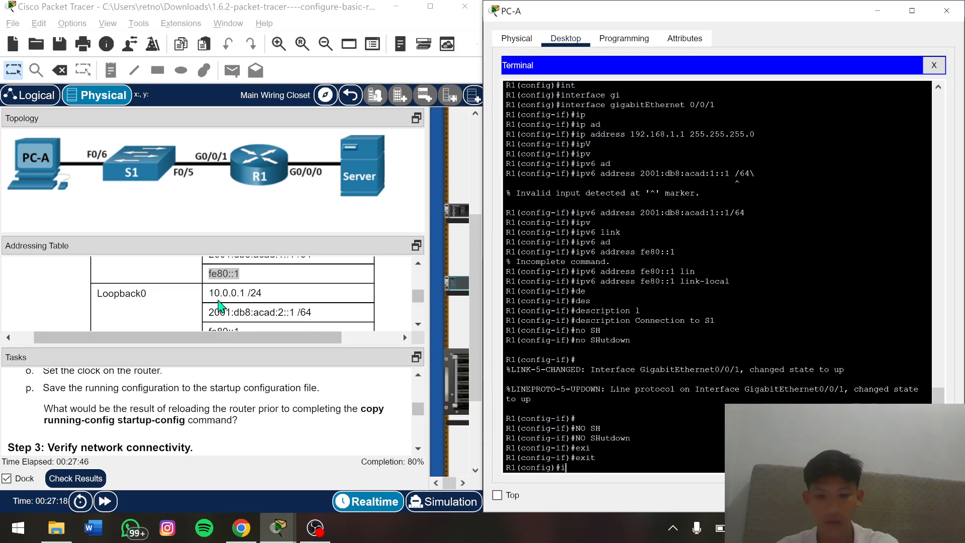
type("nterface lo")
key("Tab")
type("to")
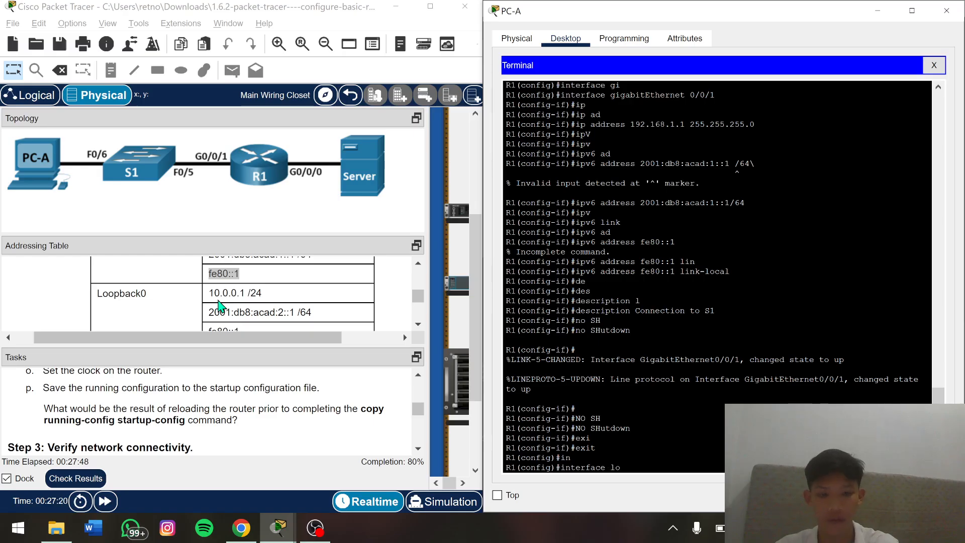
key("Tab")
type("0")
key("Return")
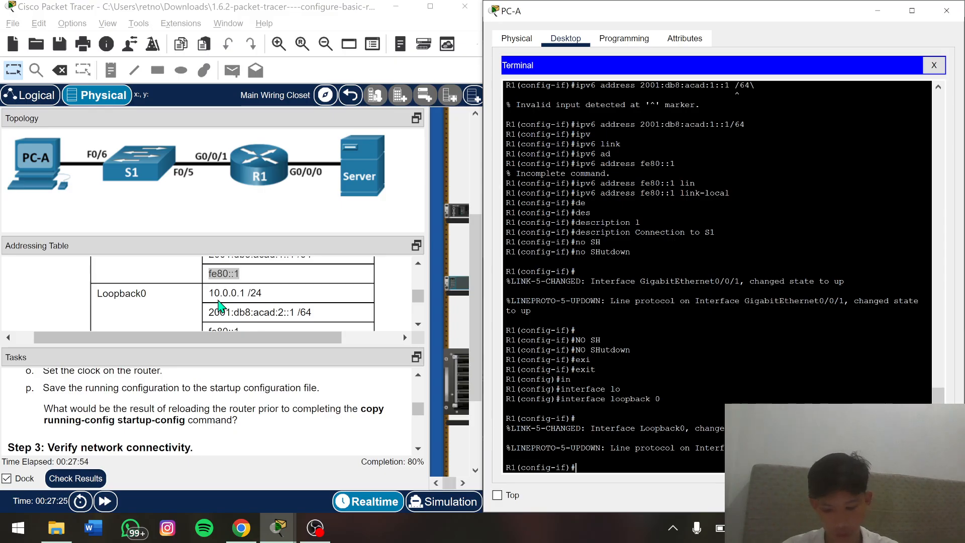
Enter the ip address command for Loopback0 with 10.0.0.1 copied from the addressing table
type("ip")
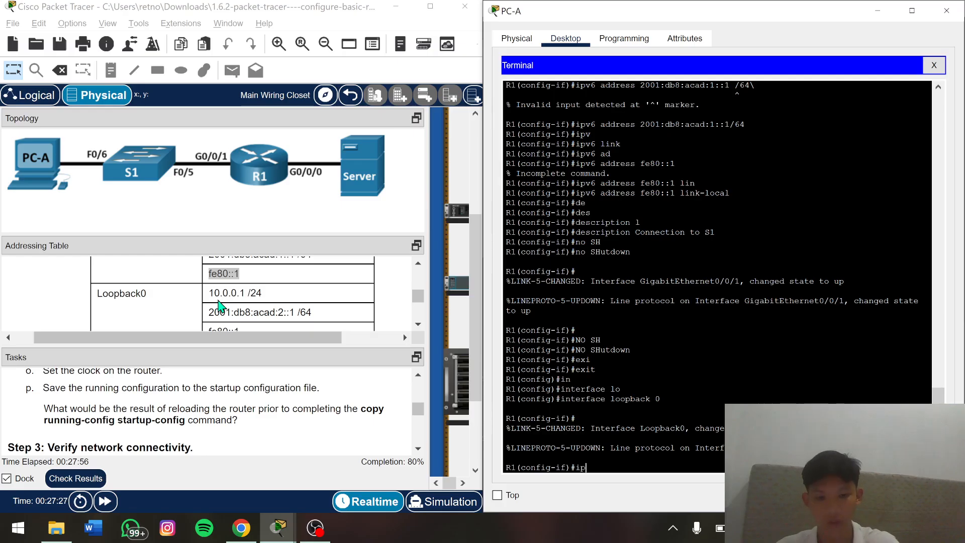
key("Tab")
type("ad")
key("Tab")
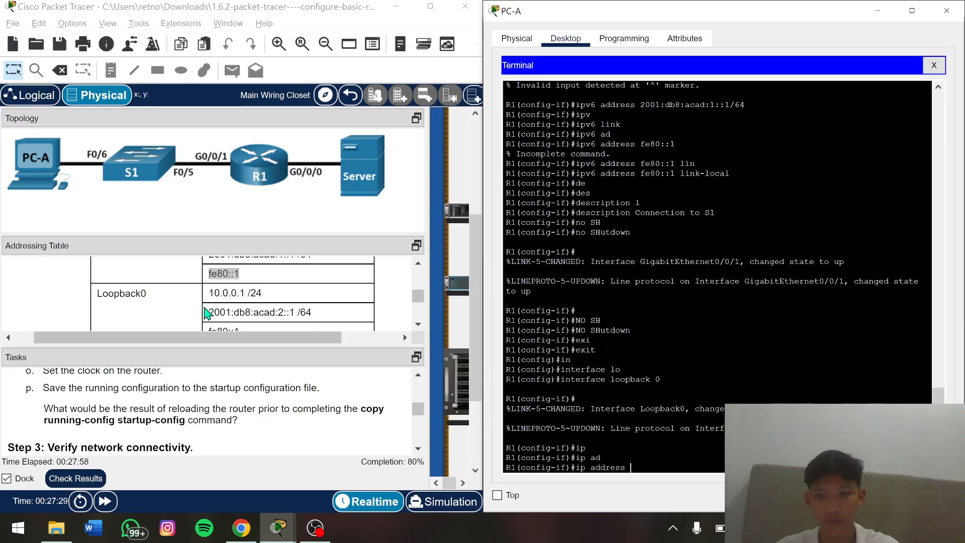
left_click(209, 294)
left_click_drag(209, 293, 245, 293)
key("super+c")
left_click(245, 292)
right_click(245, 293)
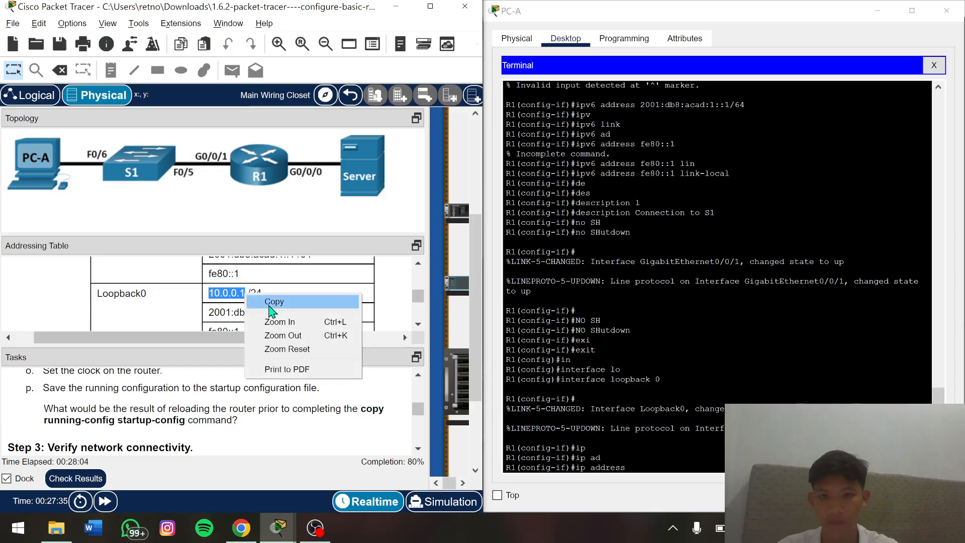
left_click(266, 302)
left_click(649, 471)
right_click(648, 472)
left_click(670, 494)
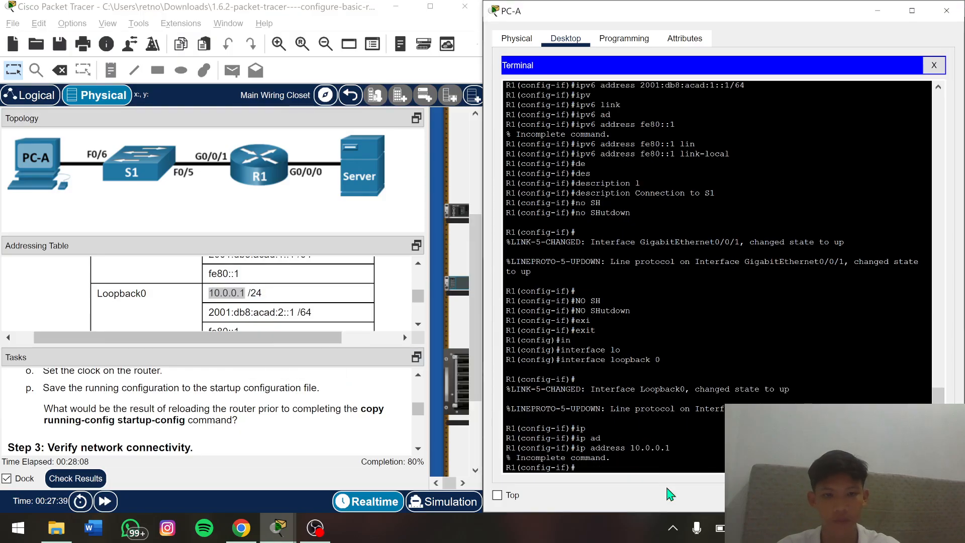
Recall the Loopback0 address command and submit it with the subnet mask 255.255.255.0
key("Up")
type("255")
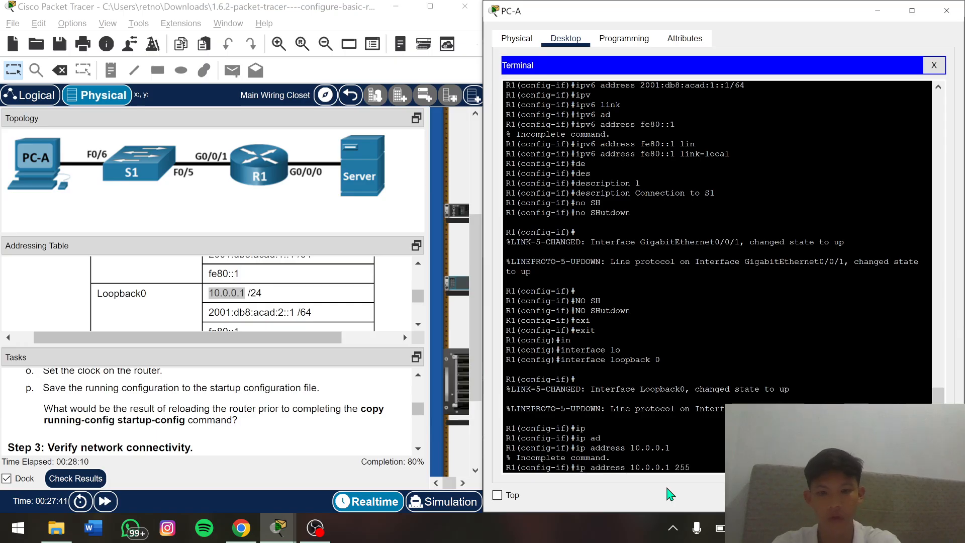
type(".255.25")
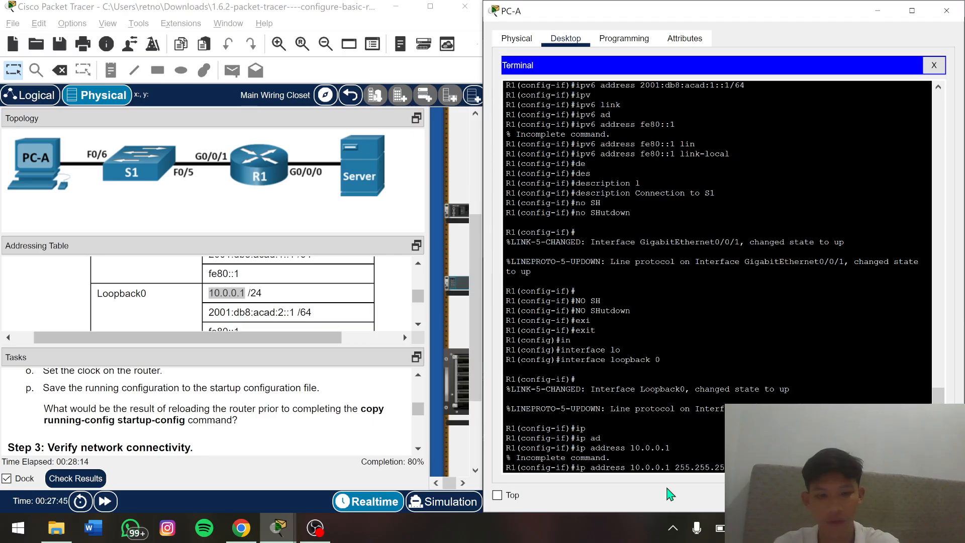
scroll(363, 304, "right", 3)
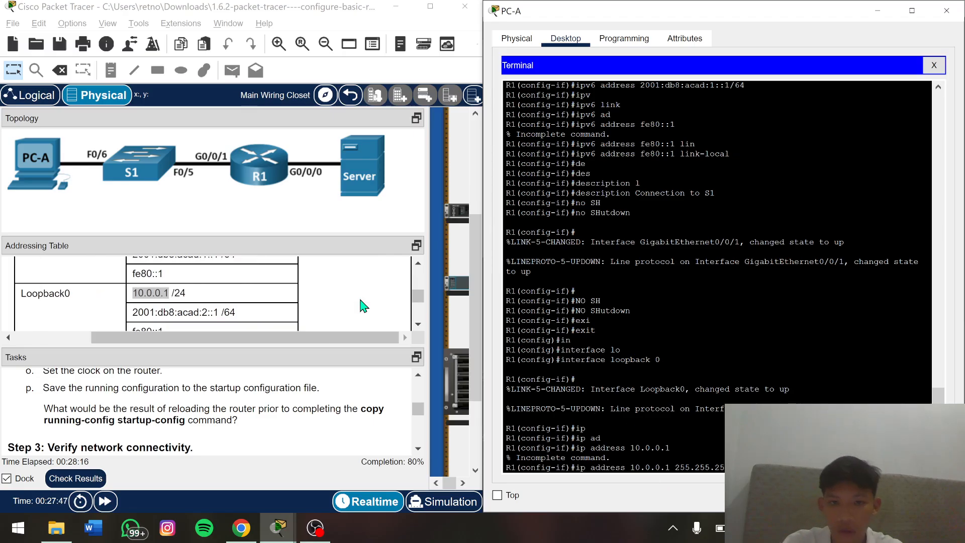
scroll(363, 304, "up", 3)
scroll(363, 304, "down", 5)
scroll(363, 303, "up", 2)
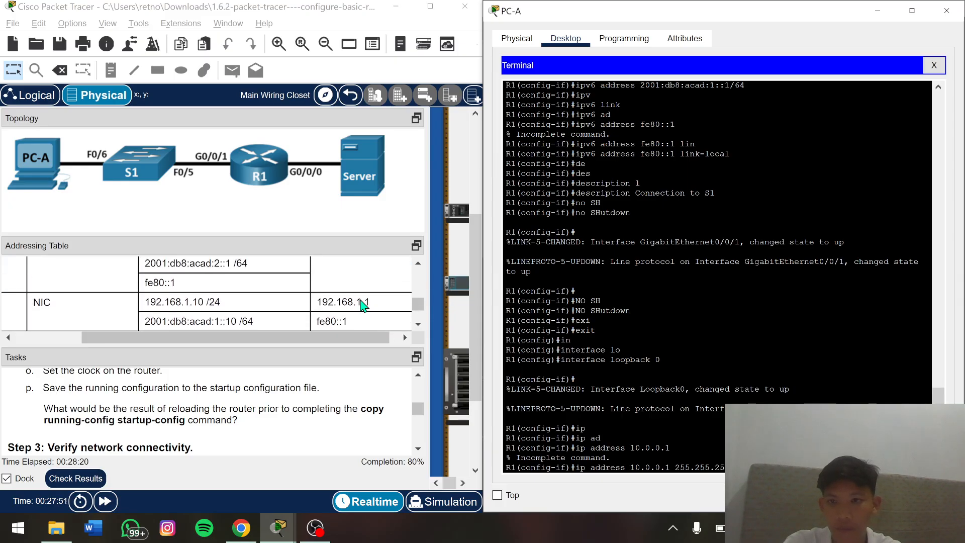
scroll(363, 303, "left", 3)
scroll(363, 303, "left", 1)
scroll(363, 303, "up", 3)
scroll(363, 305, "down", 1)
scroll(363, 304, "down", 1)
key("Return")
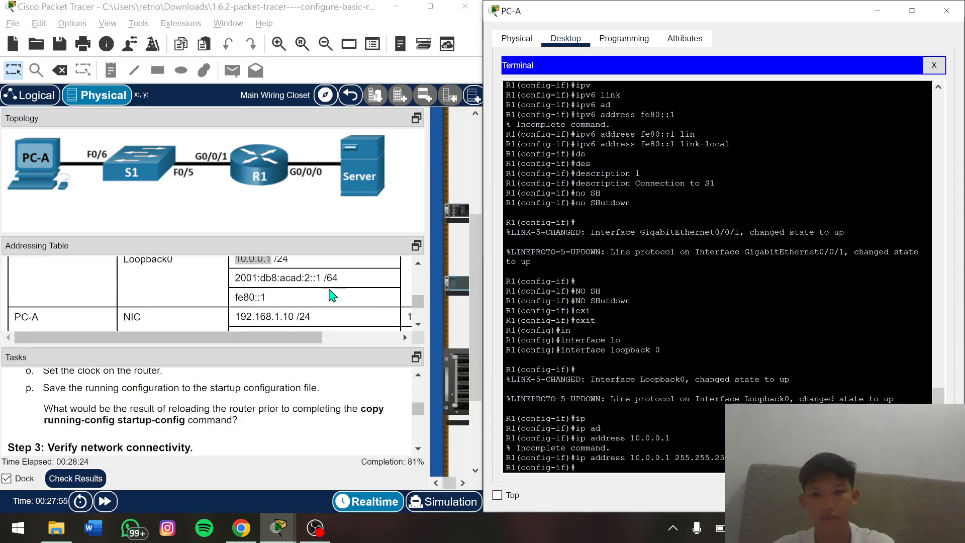
Begin an ipv6 command for Loopback0 and copy 2001:db8:acad:2::1 /64 from the addressing table
scroll(323, 294, "up", 2)
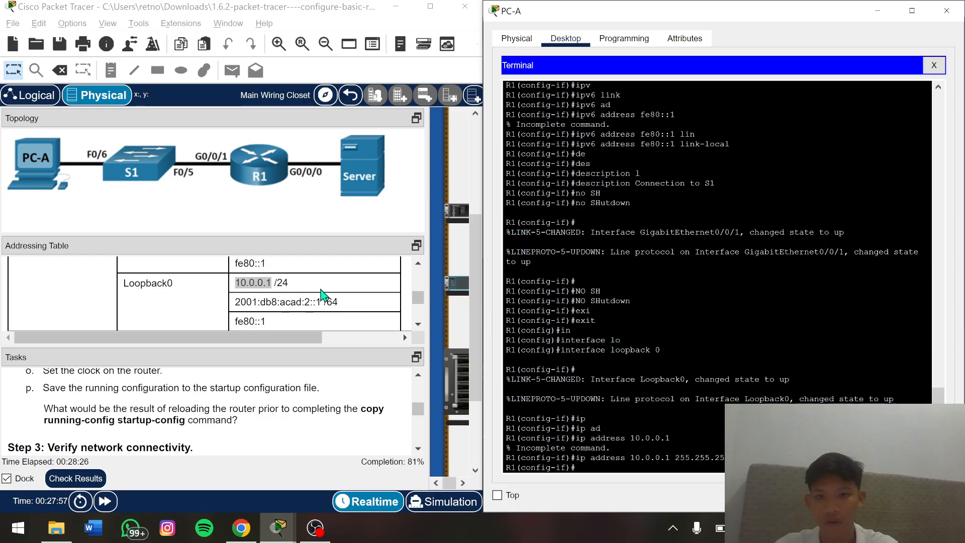
type("ipv")
key("Return")
type("ipv6")
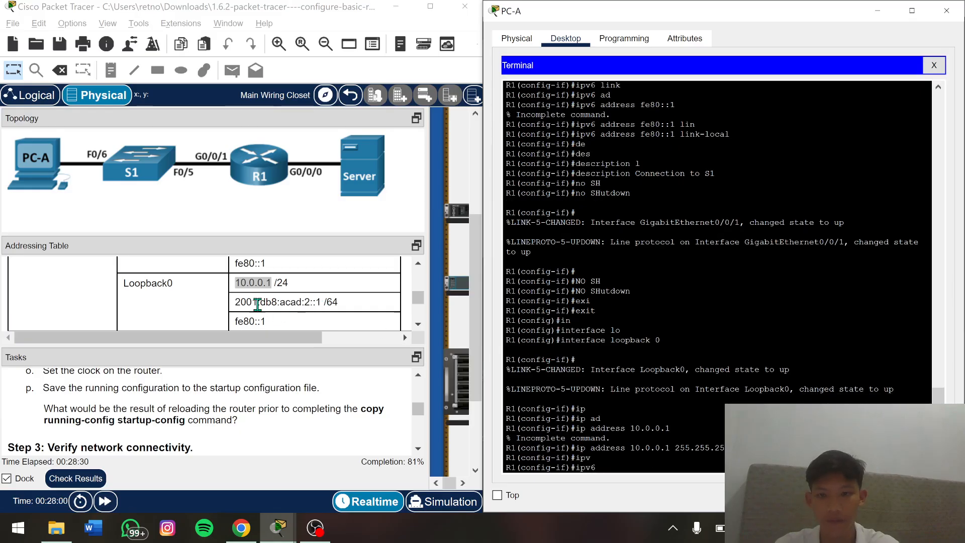
left_click(241, 304)
left_click_drag(236, 302, 350, 310)
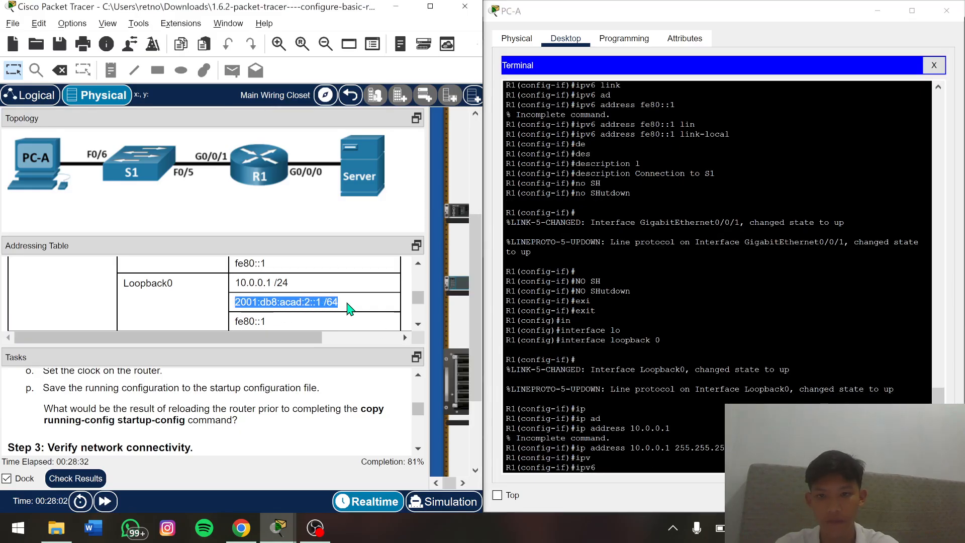
left_click(351, 309)
left_click_drag(235, 303, 340, 309)
right_click(342, 306)
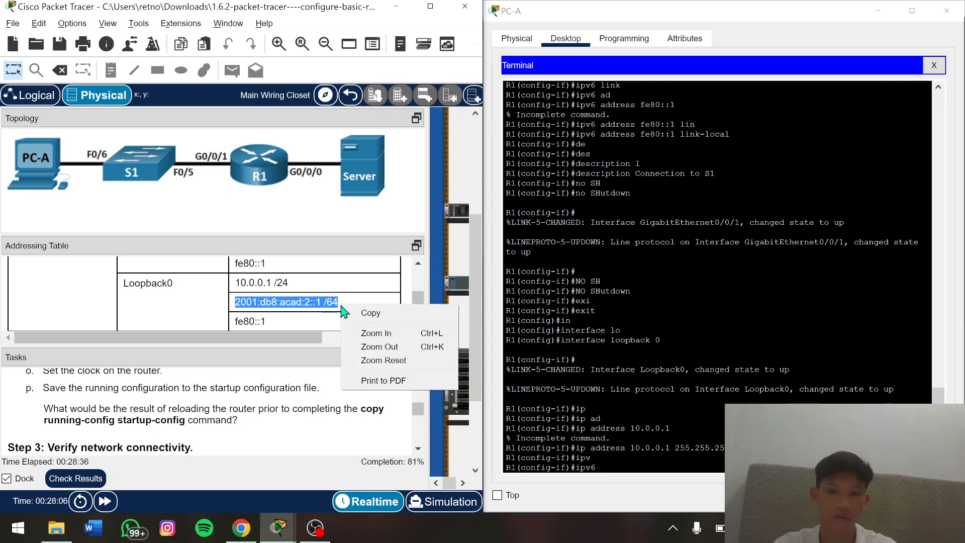
left_click(370, 313)
left_click(627, 469)
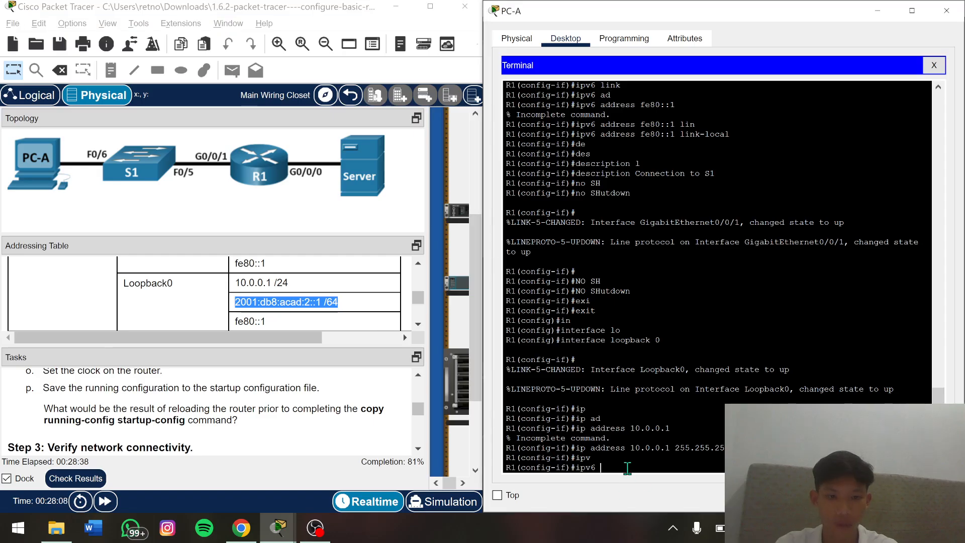
Assign the copied IPv6 address to Loopback0 as 2001:db8:acad:2::1/64, without a space before the prefix length
type("ad")
key("Tab")
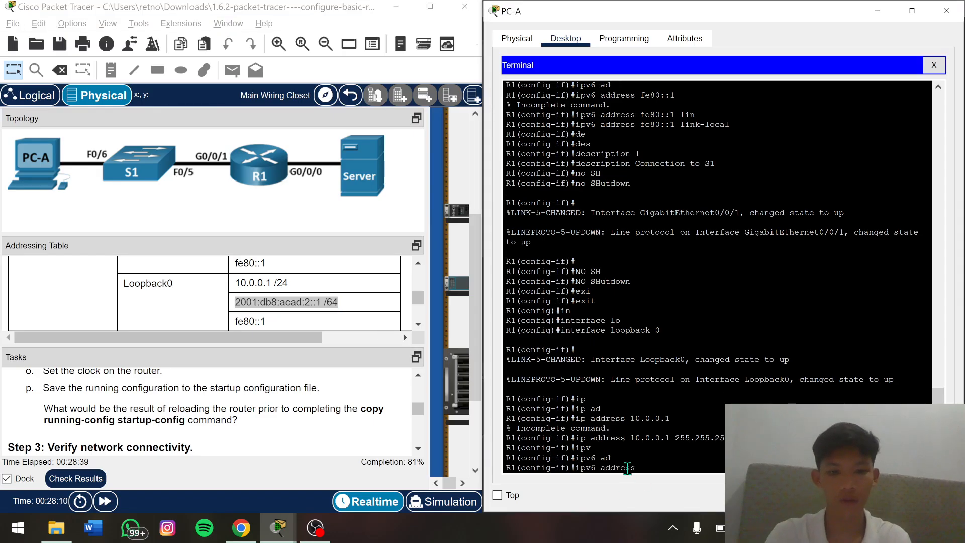
right_click(655, 469)
left_click(679, 495)
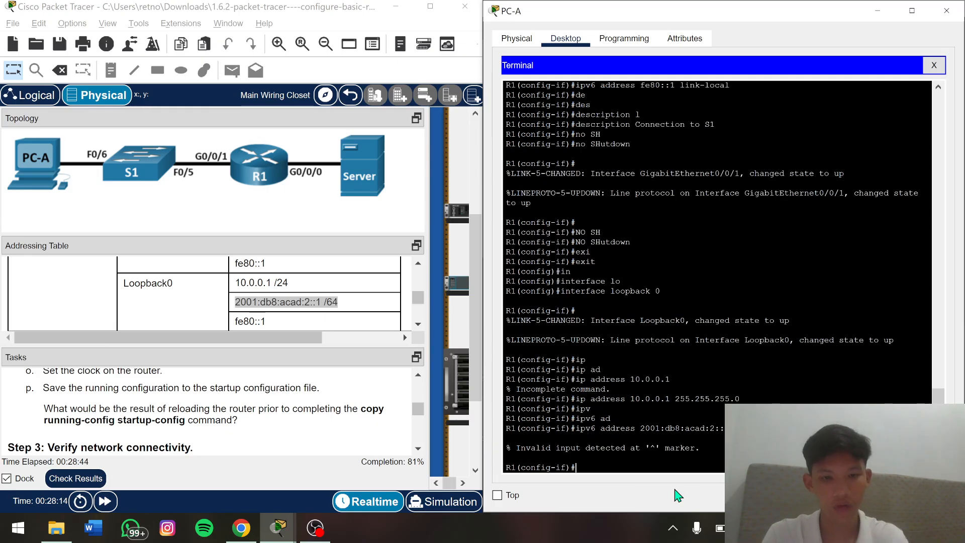
key("Up")
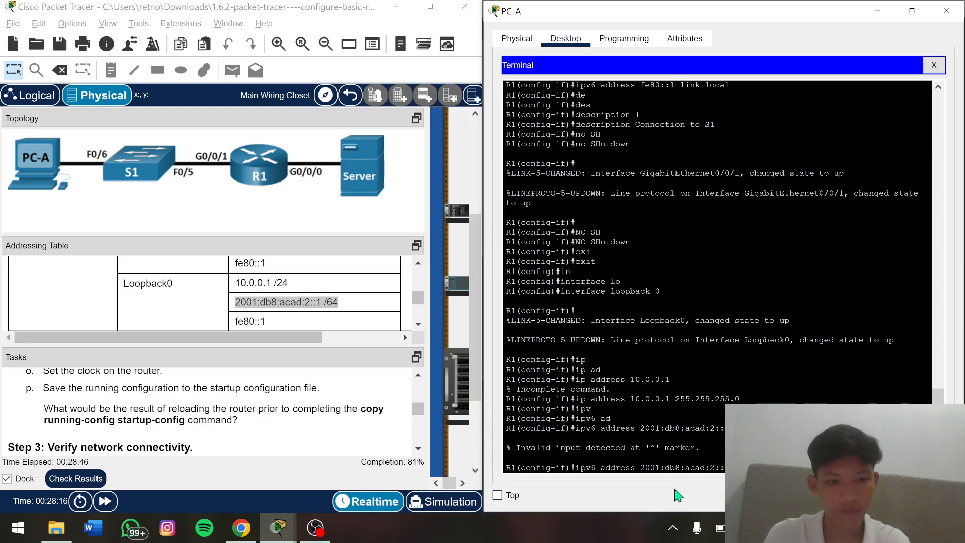
key("Return")
Assign fe80::1, copied from the addressing table, as the link-local IPv6 address of Loopback0
type("ipv")
key("Tab")
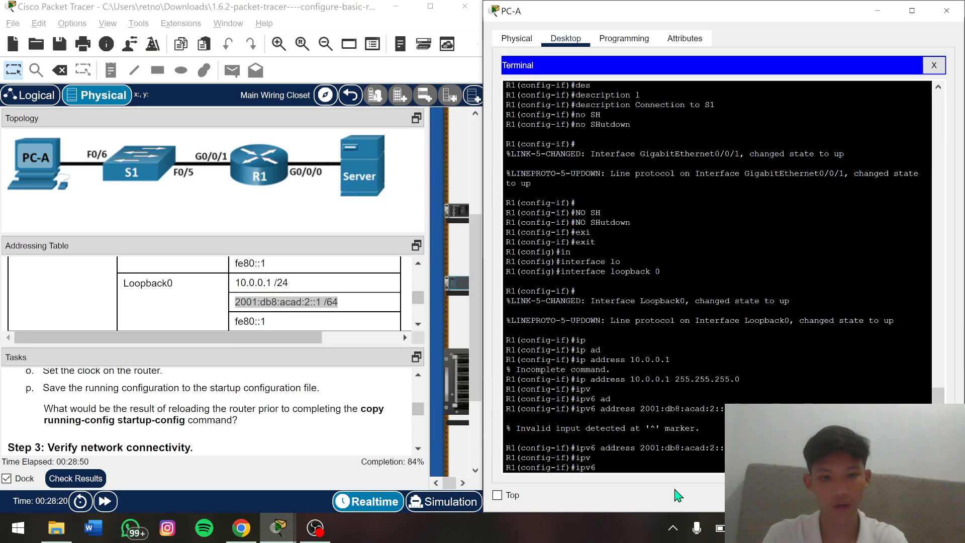
type("ad")
key("Tab")
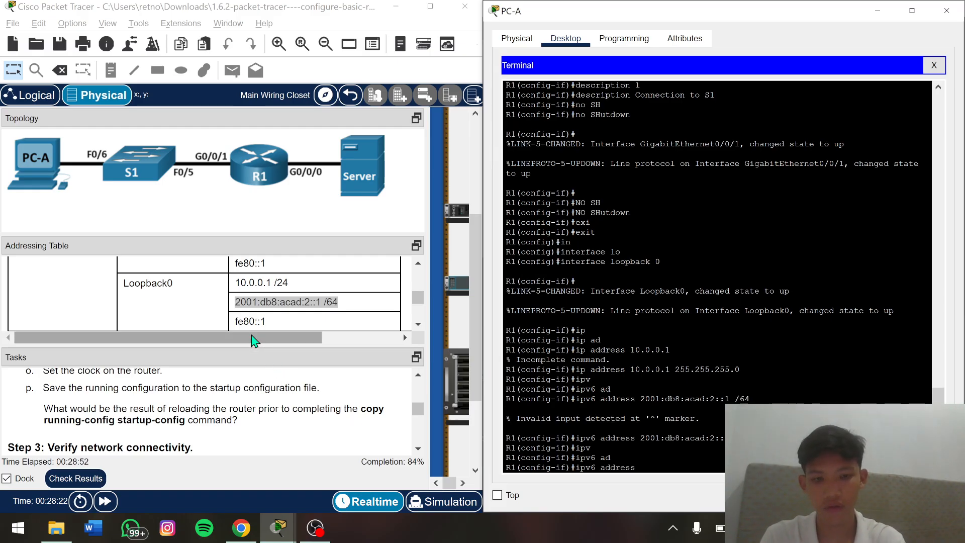
left_click_drag(238, 324, 264, 322)
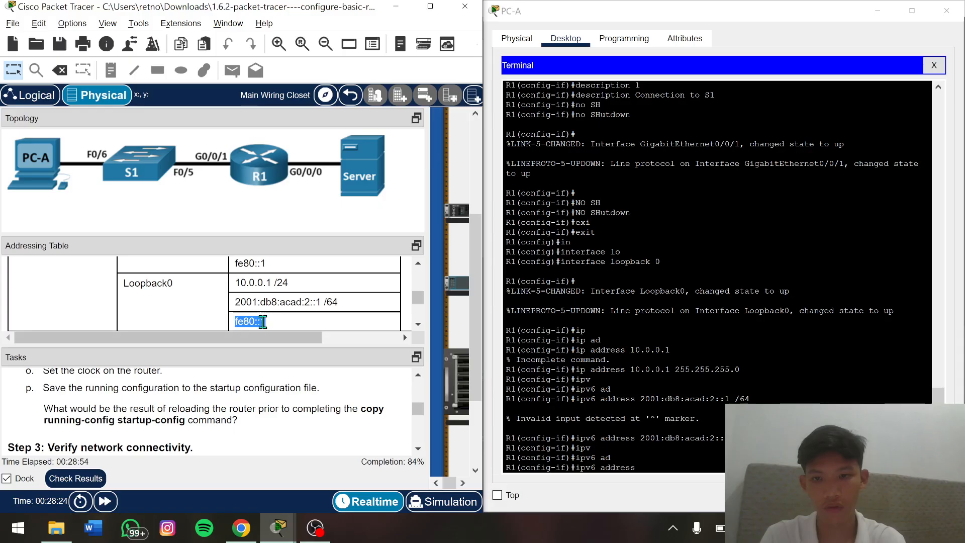
right_click(264, 322)
left_click(285, 331)
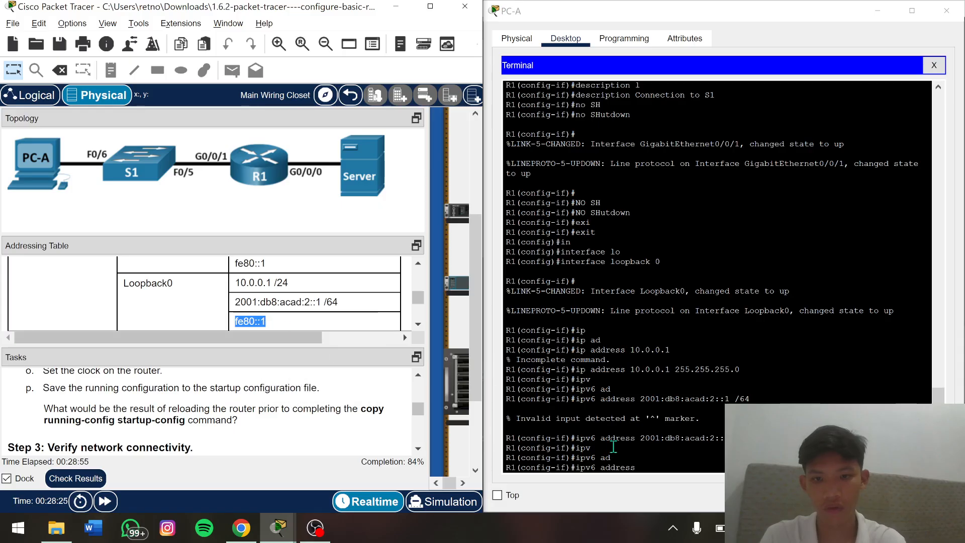
left_click(658, 467)
right_click(657, 467)
left_click(682, 495)
type("li")
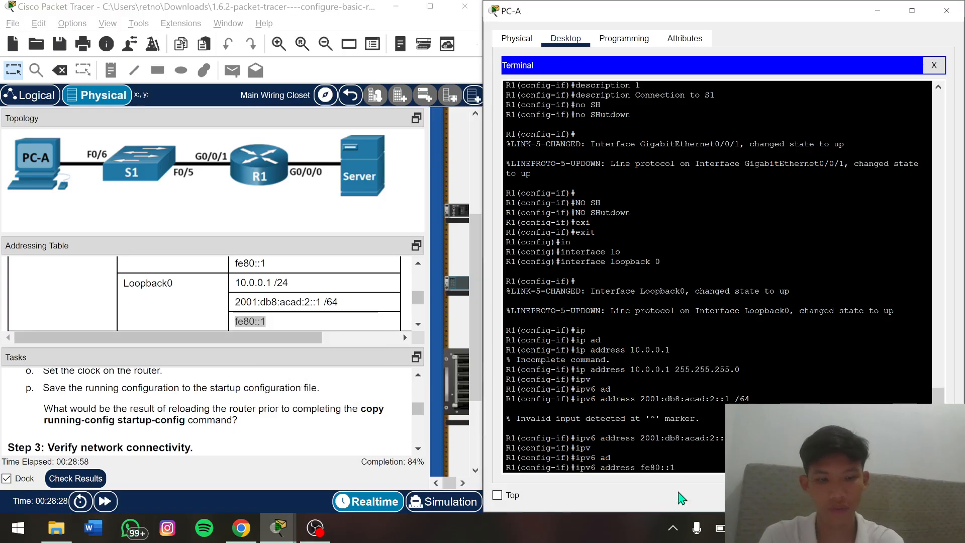
key("Tab")
key("Return")
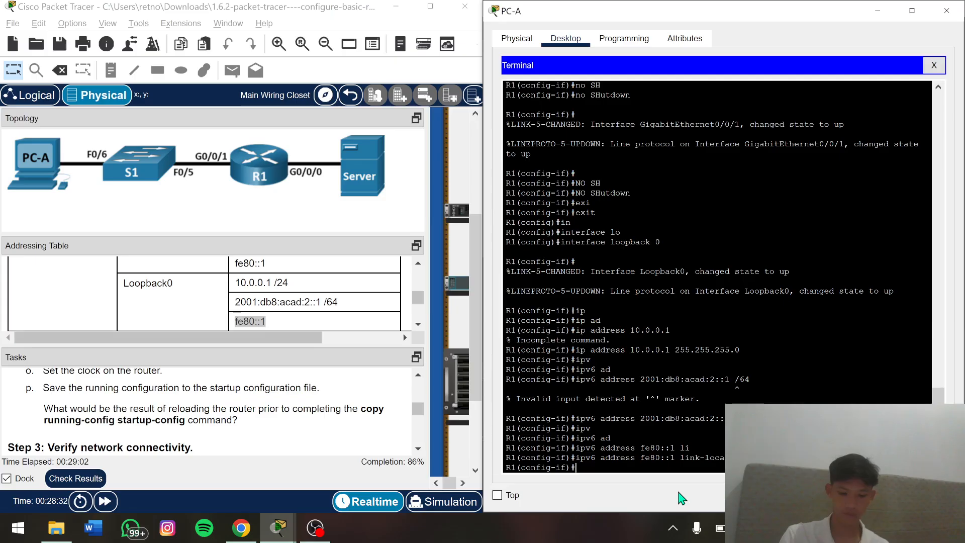
Give Loopback0 the description "loopback adapter"
type("des")
key("Tab")
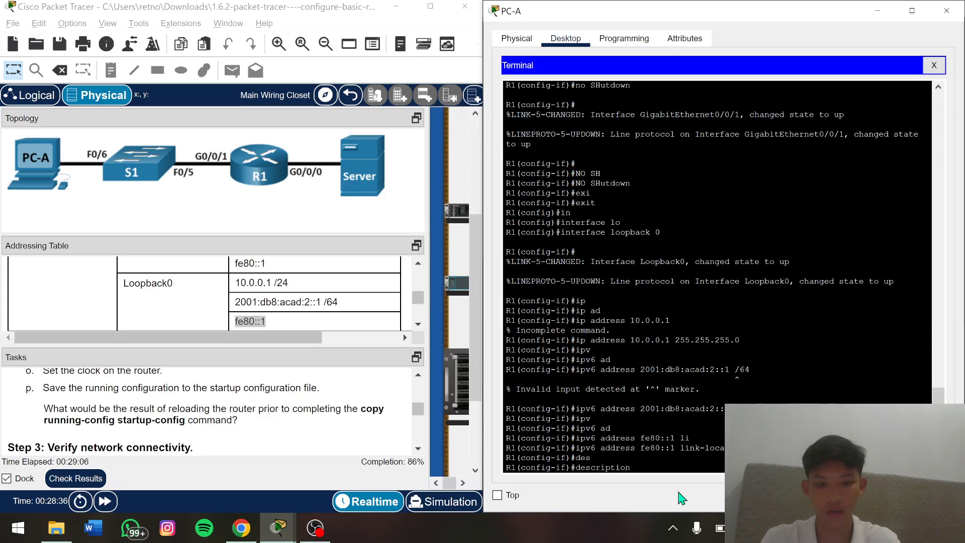
type("lo")
key("Tab")
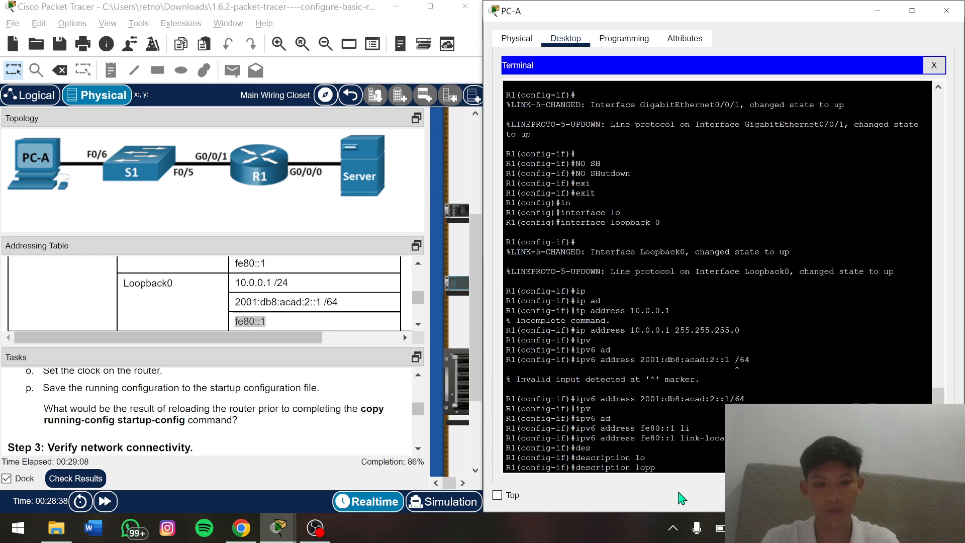
type("opbacl")
key("BackSpace")
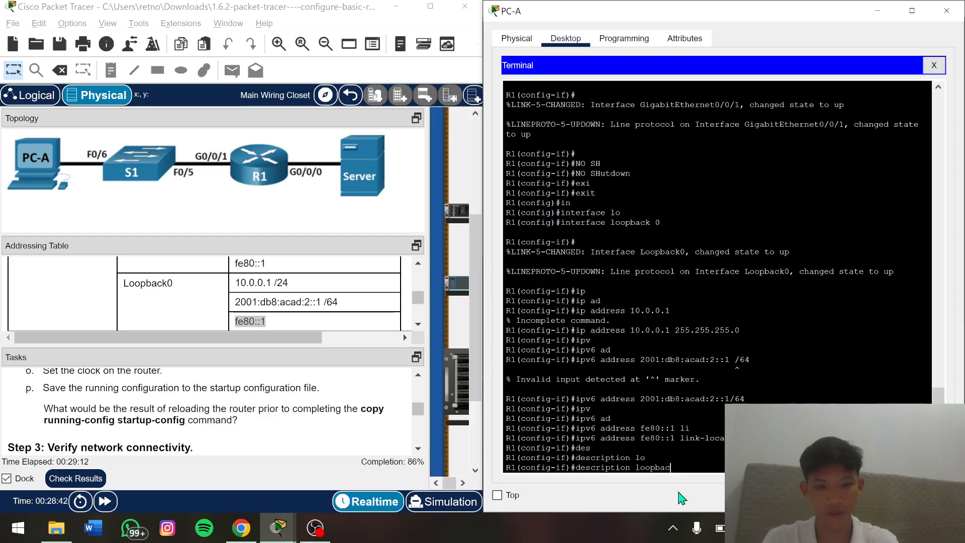
type("k adapter")
key("Return")
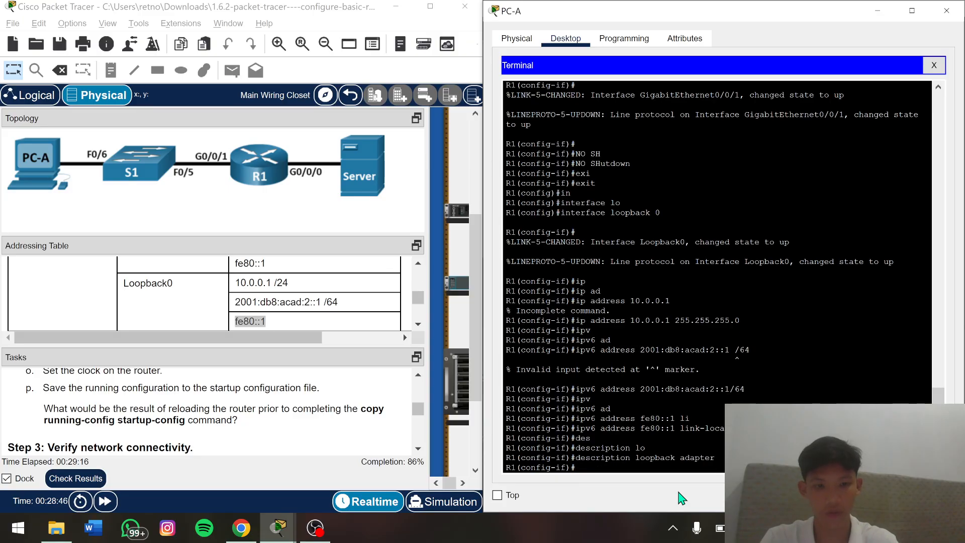
Enable Loopback0 with no shutdown and exit its interface configuration mode
type("no")
key("Tab")
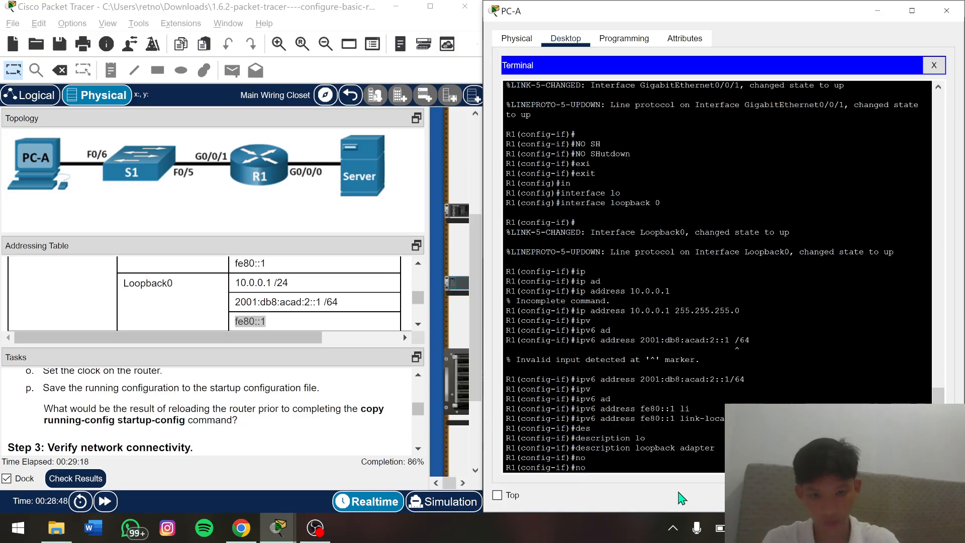
type("s")
key("Tab")
type("h")
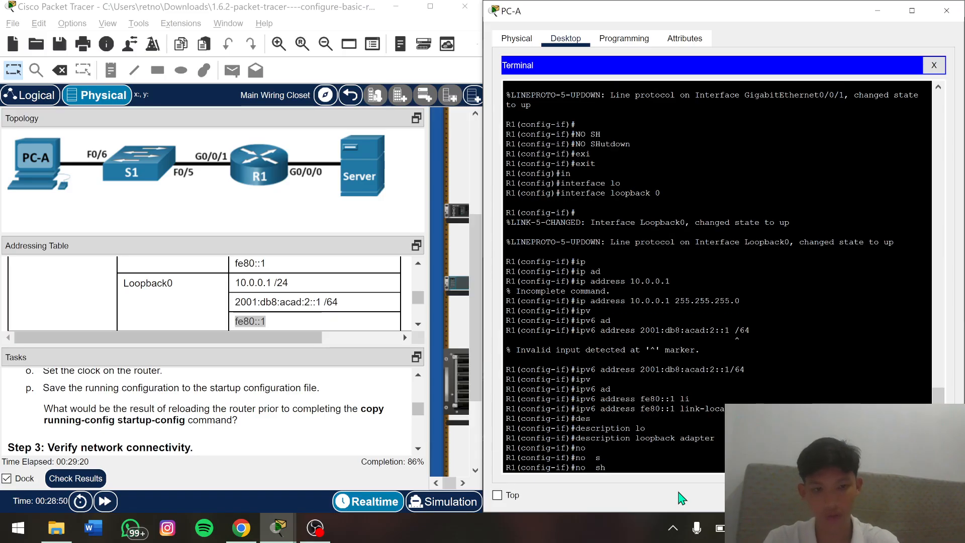
key("Tab")
key("Return")
type("exi")
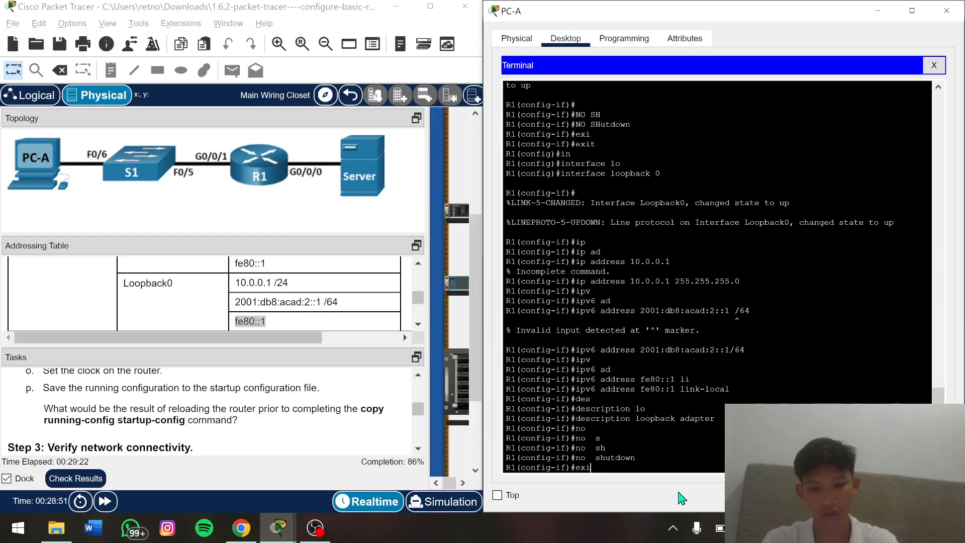
type("t")
key("Return")
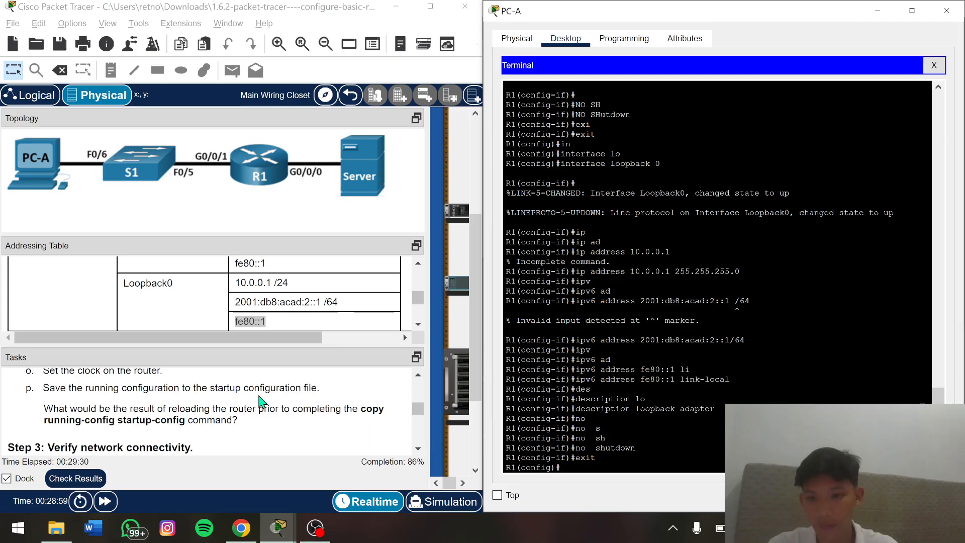
Block logins on R1 for 120 seconds after 3 attempts within 60 seconds, and return to privileged EXEC mode
scroll(262, 403, "down", 2)
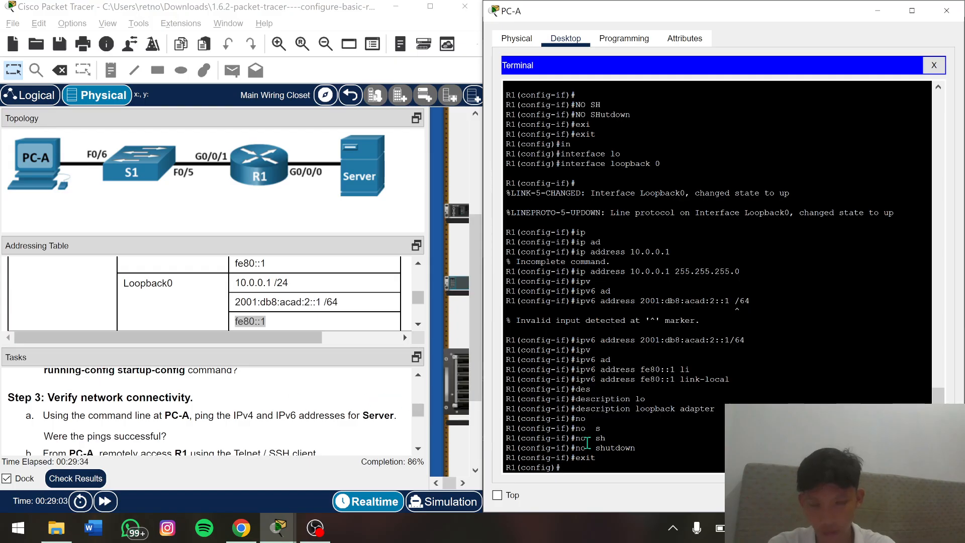
type("log")
key("Tab")
type("i")
key("Tab")
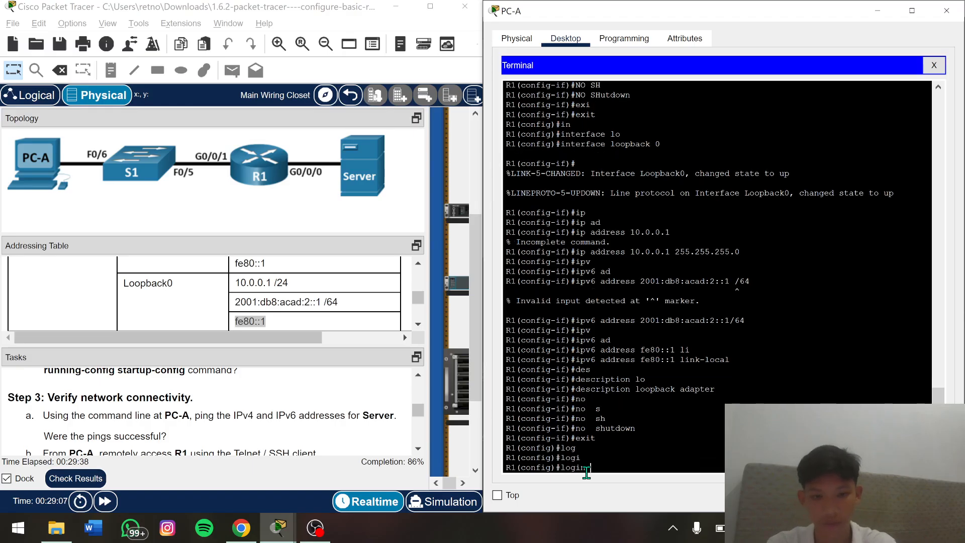
type("bl")
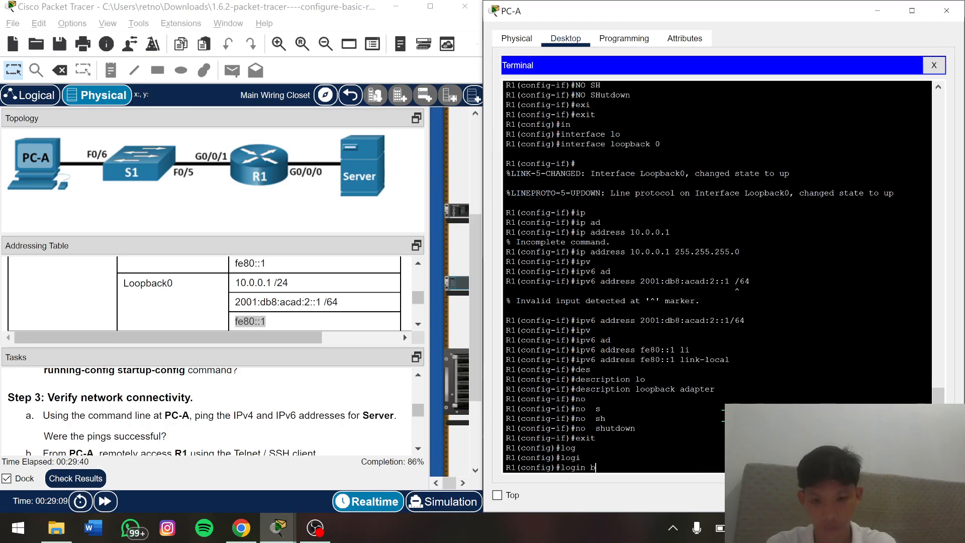
key("Tab")
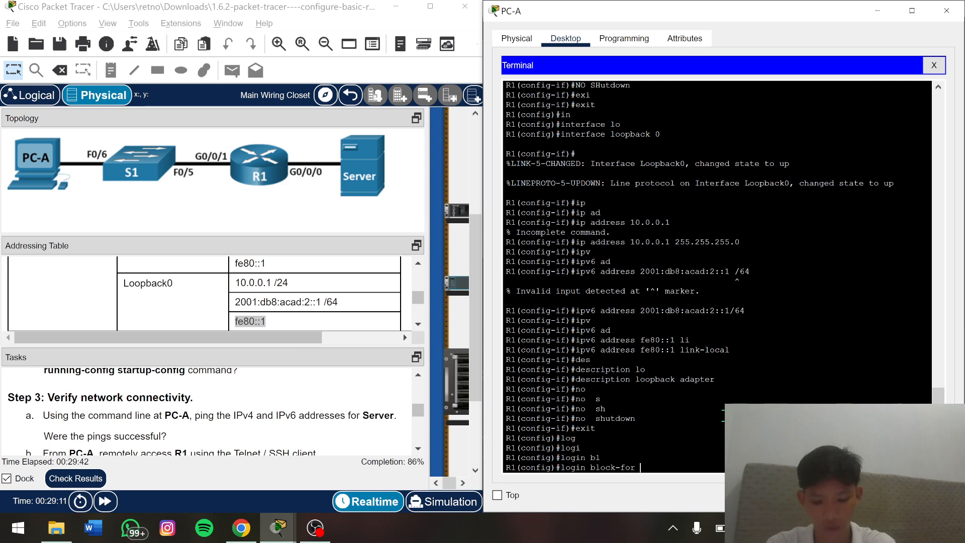
type("120")
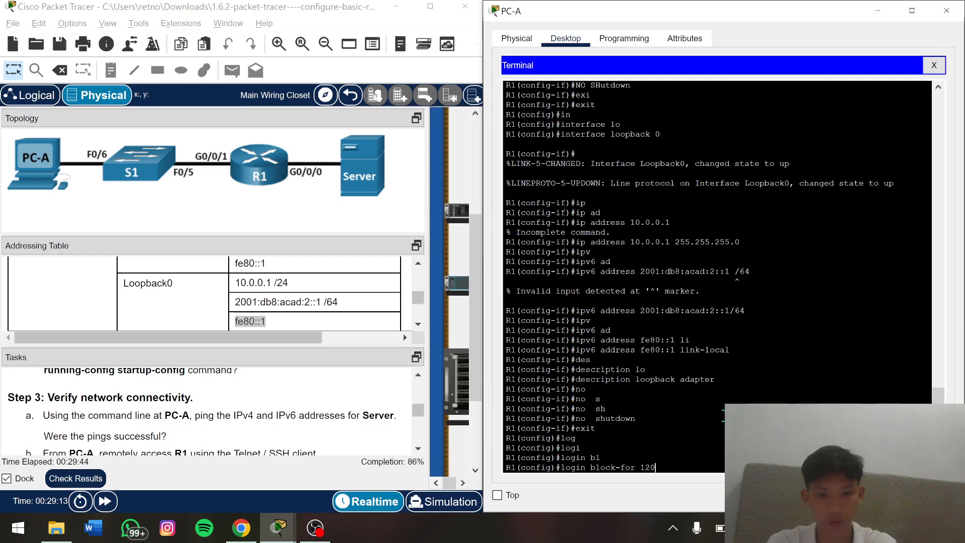
type(" atte")
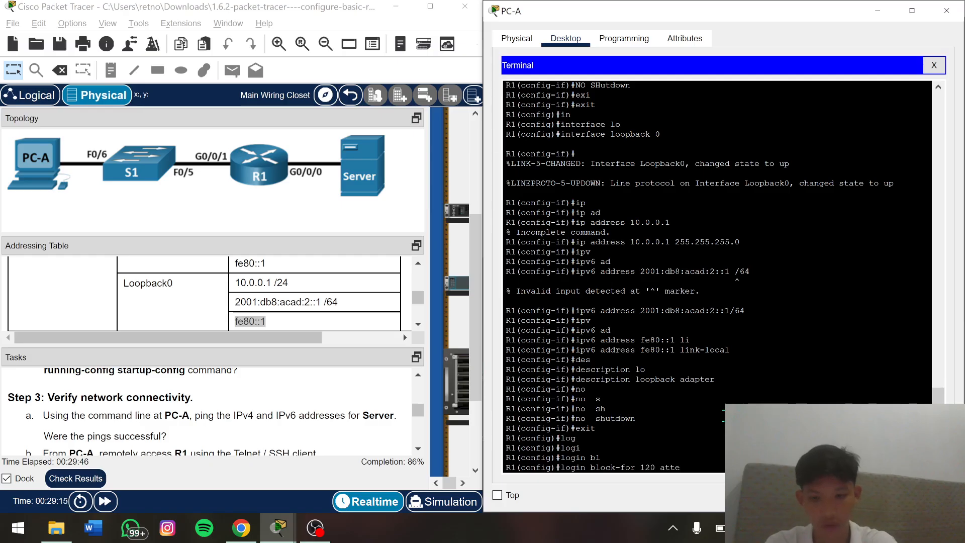
type("mpts 3 wi")
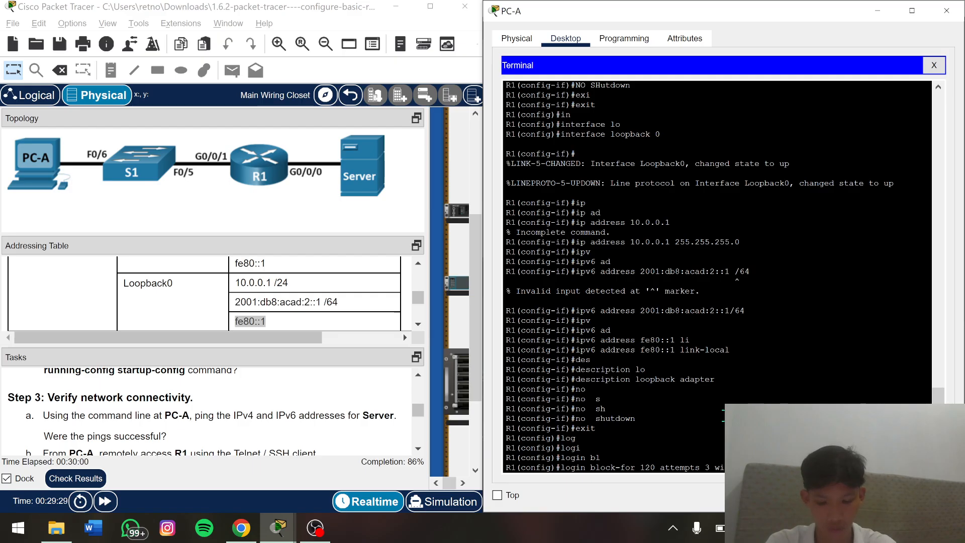
key("Return")
type("exit")
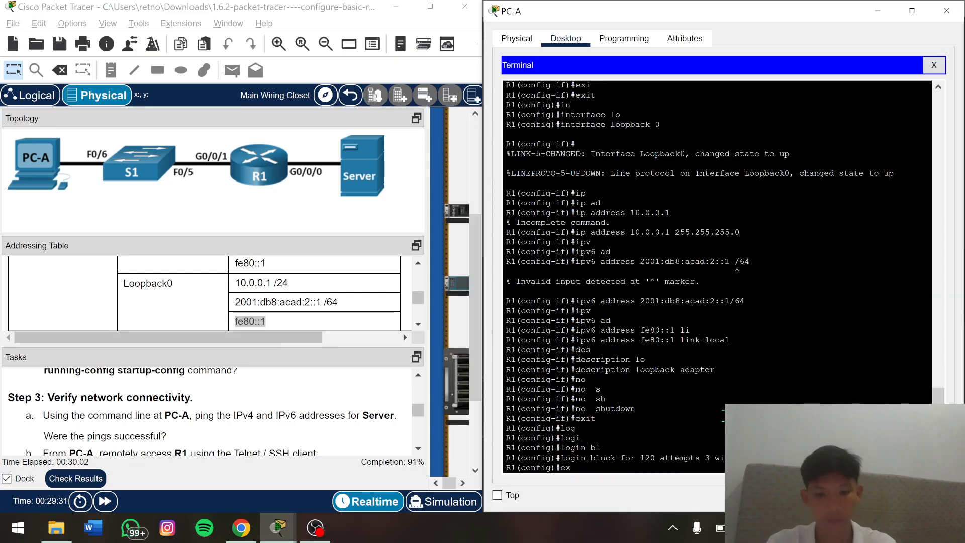
key("Return")
key("Return")
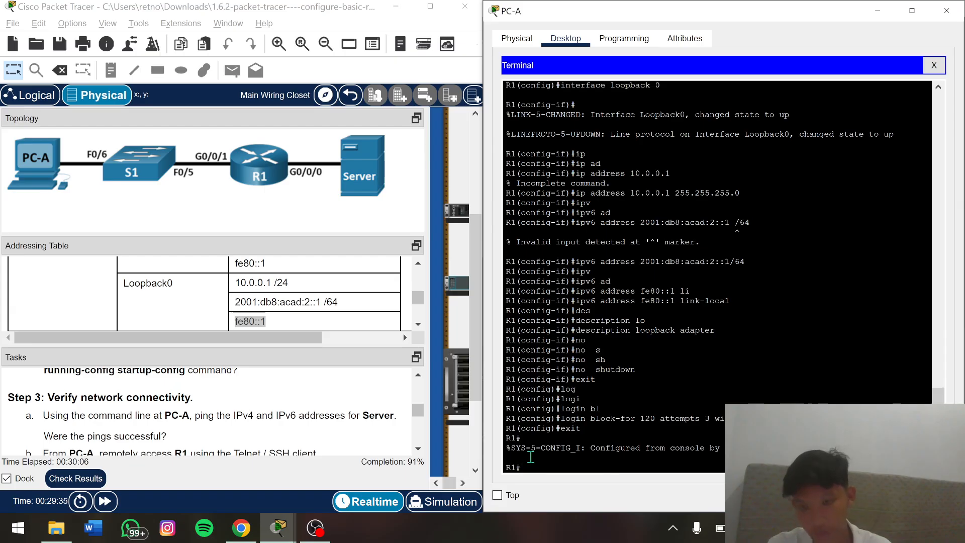
Set the router's clock to 11:31:00 on 9 sep 2025
scroll(93, 415, "up", 3)
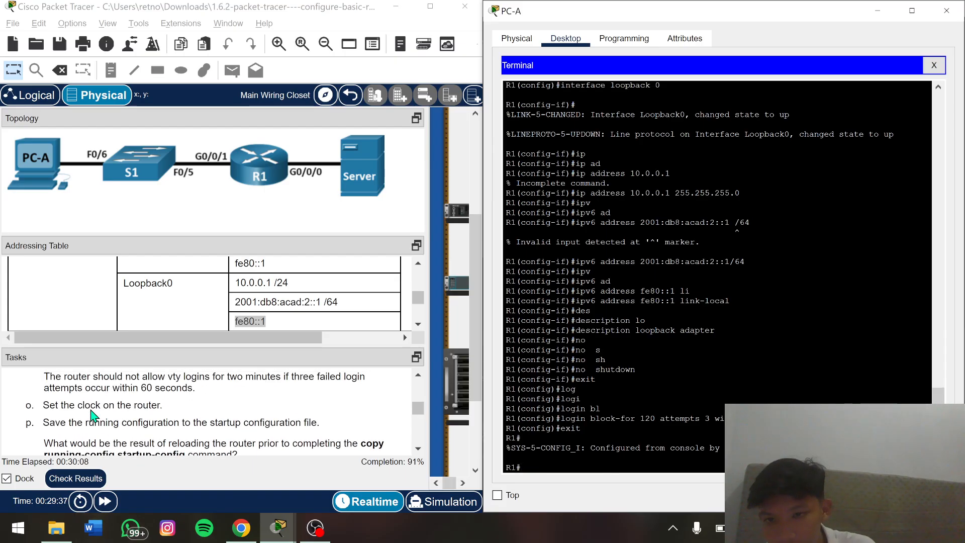
scroll(93, 415, "down", 1)
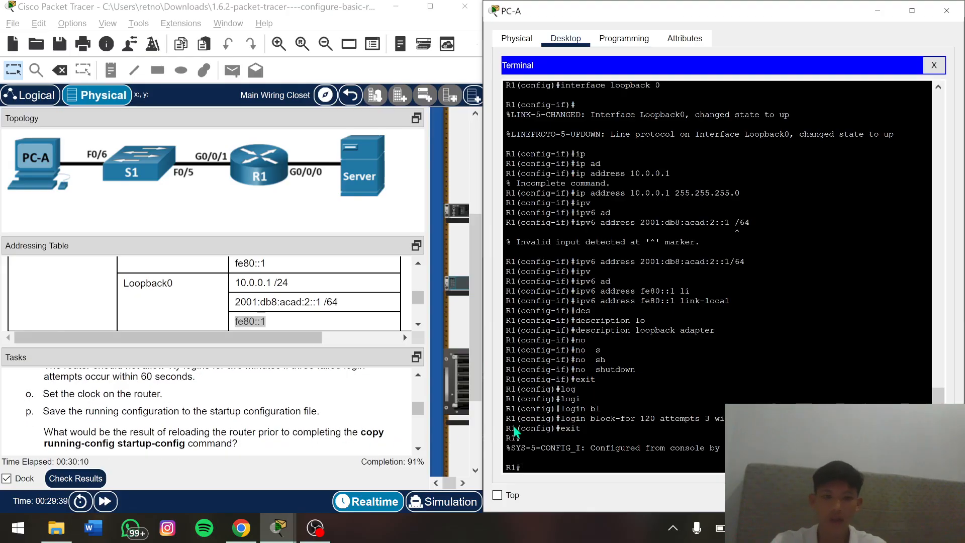
scroll(579, 433, "down", 1)
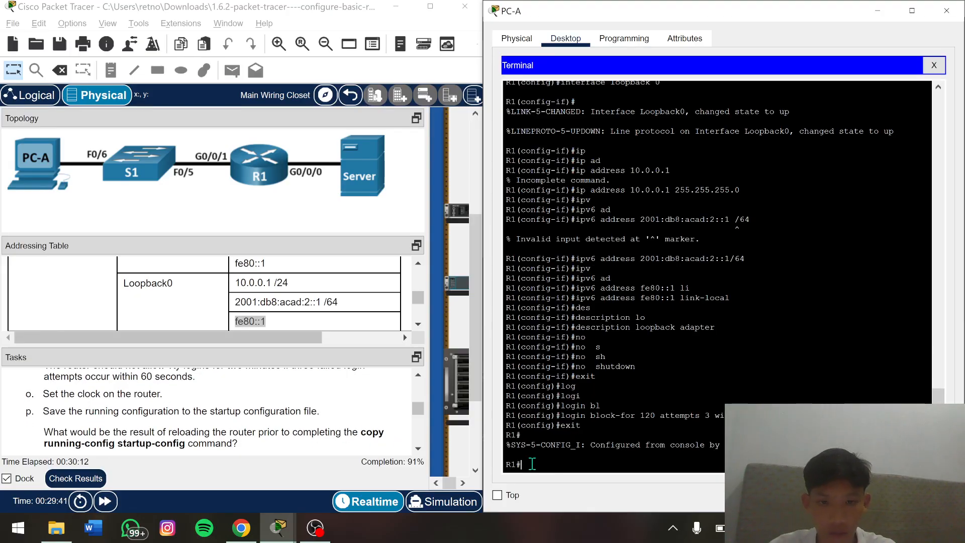
type("cl")
key("Tab")
type("o")
key("Tab")
type("se")
key("Tab")
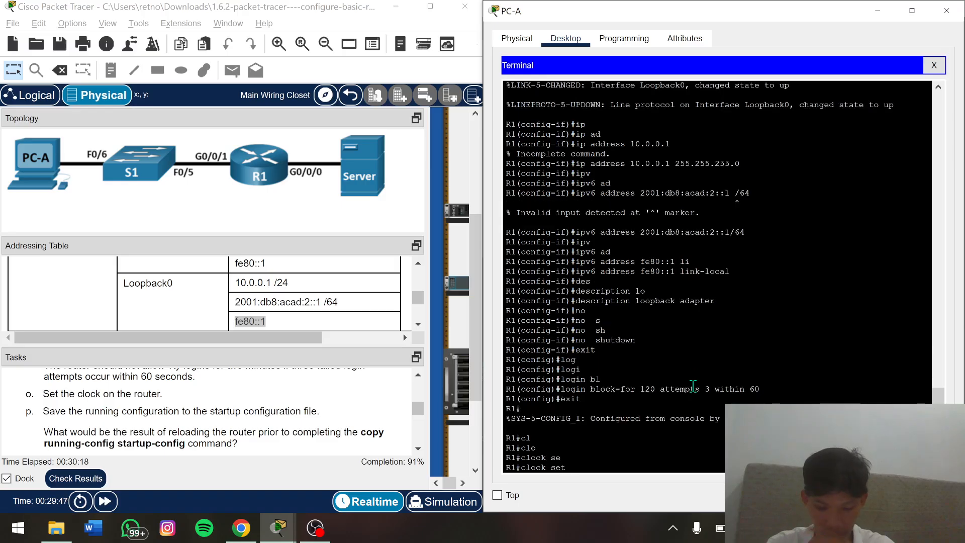
type("11.33")
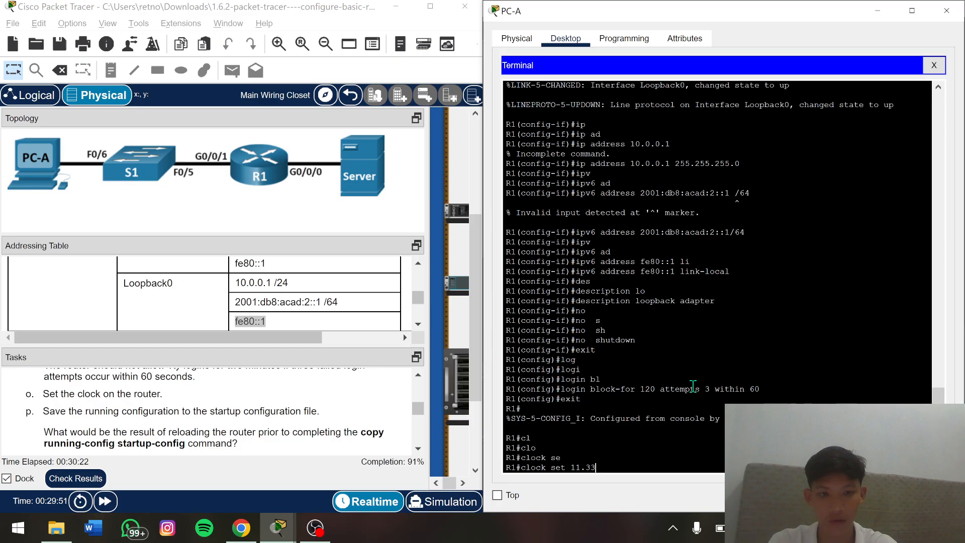
type("1")
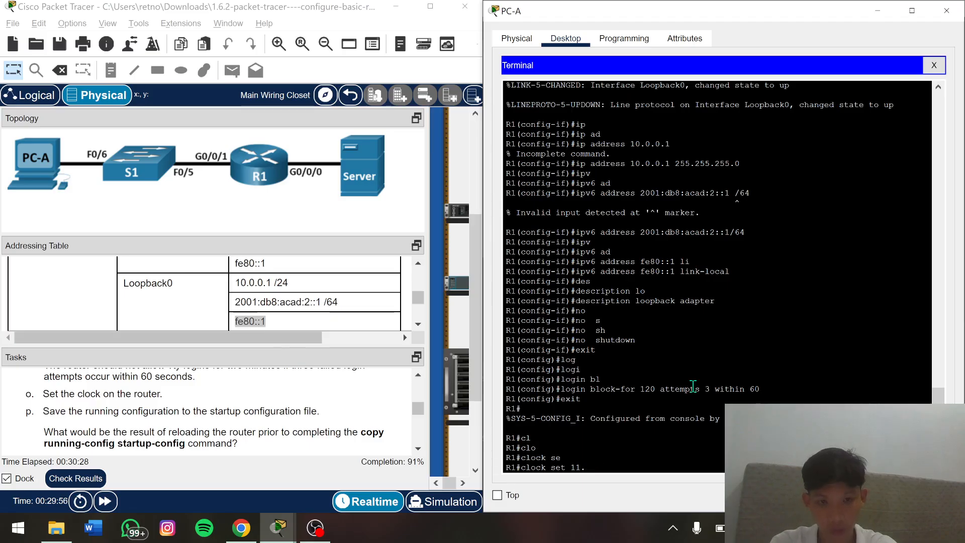
type(":31:")
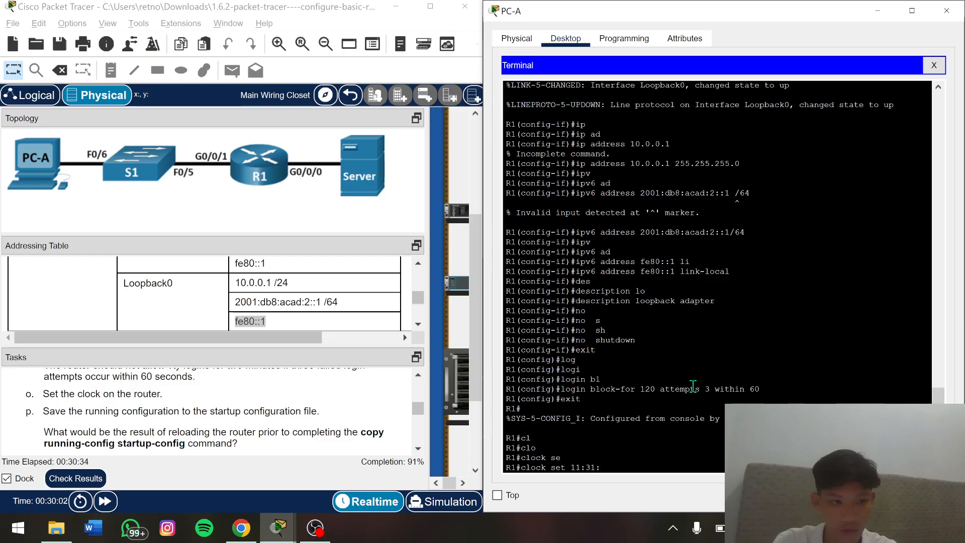
type("00")
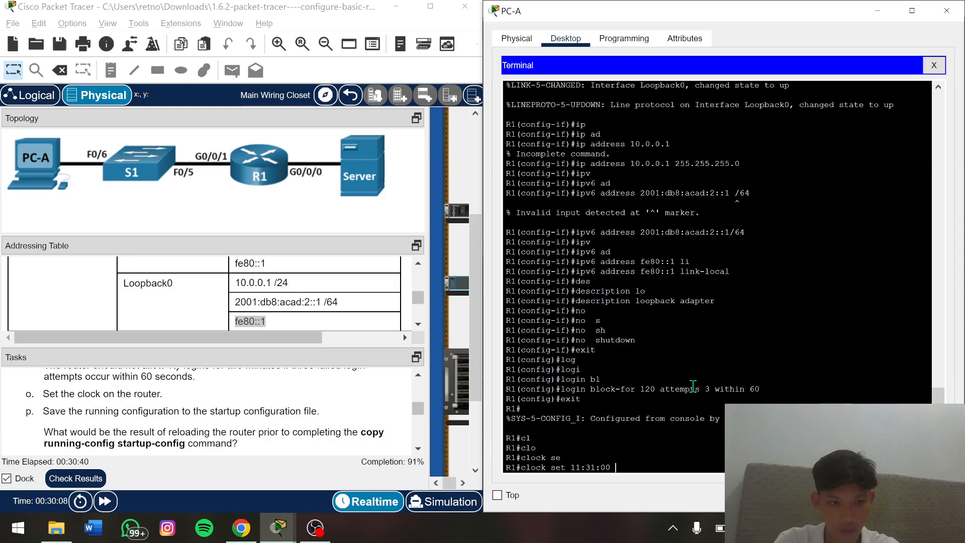
type("9 ")
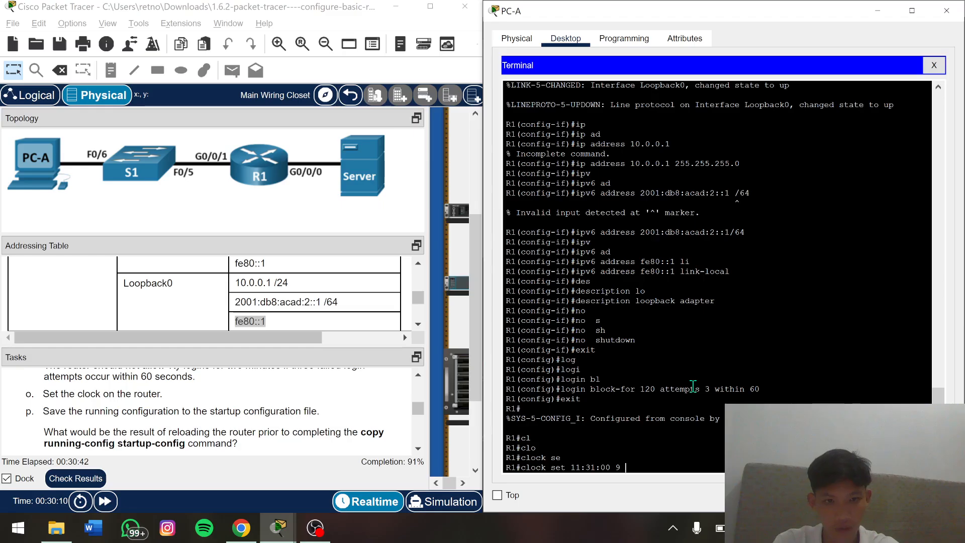
type("sep")
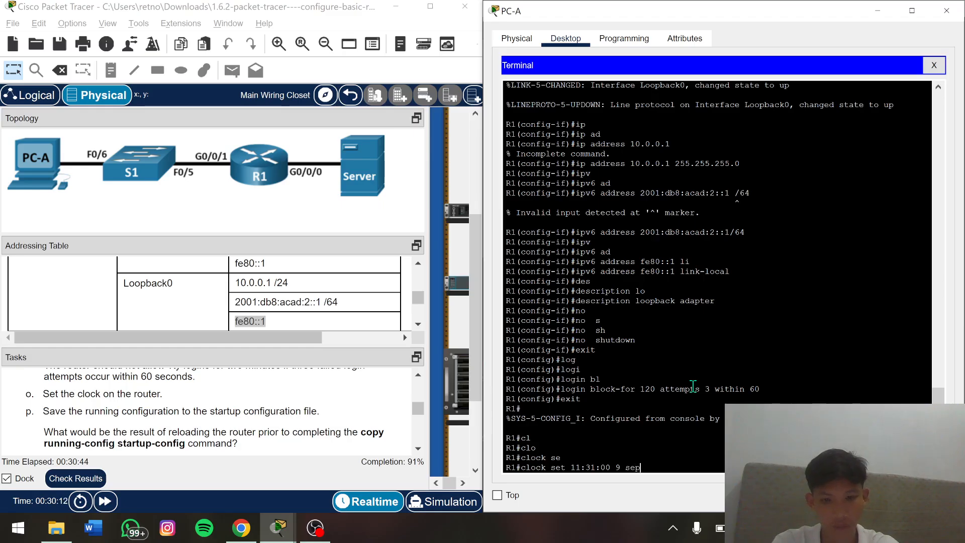
type(" 2025r")
key("BackSpace")
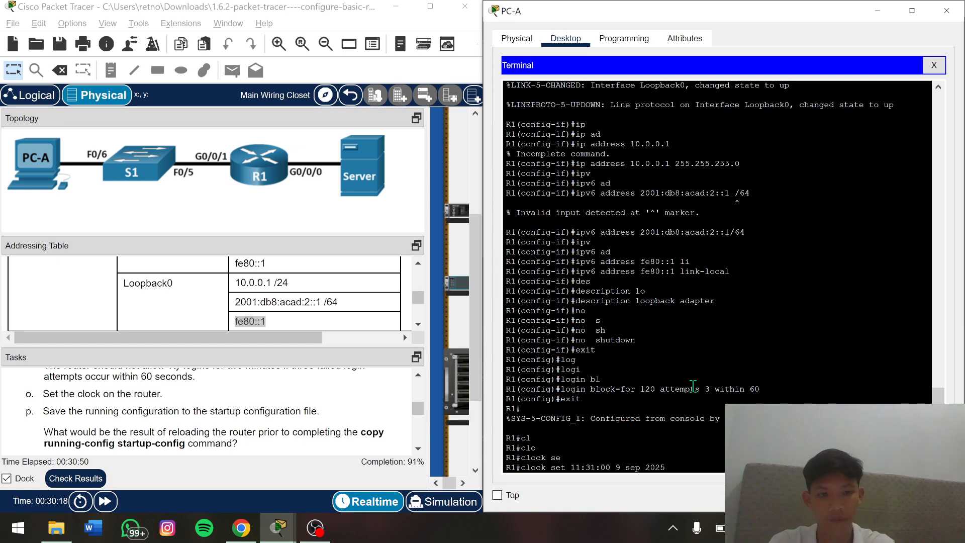
key("Return")
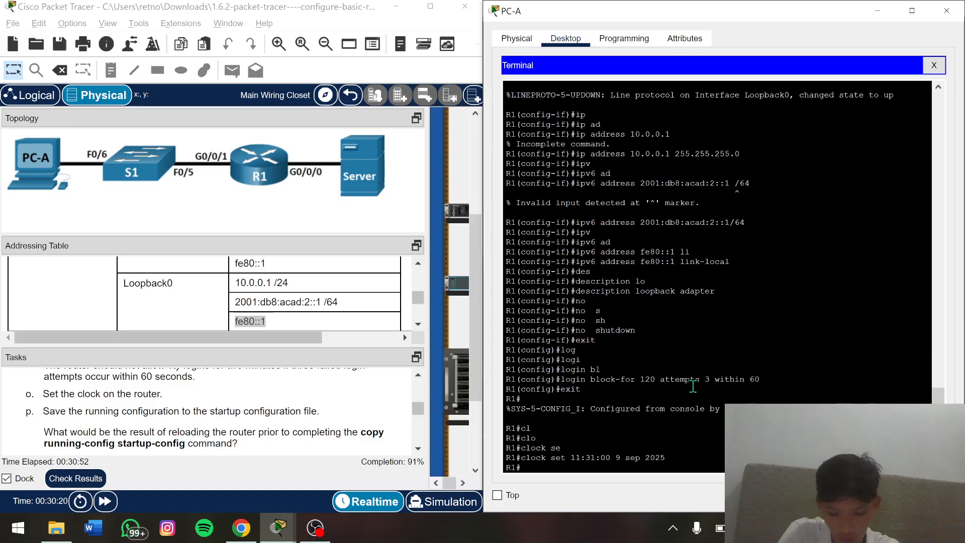
Save R1's running-config to startup-config, accepting the default destination filename
type("copy")
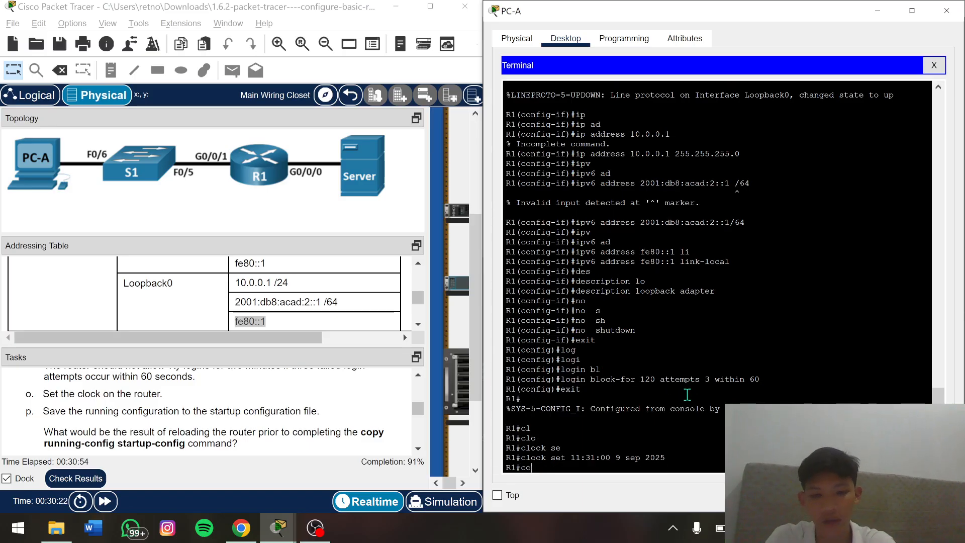
key("Tab")
type("py r")
key("Tab")
type("ru")
key("Tab")
type("st")
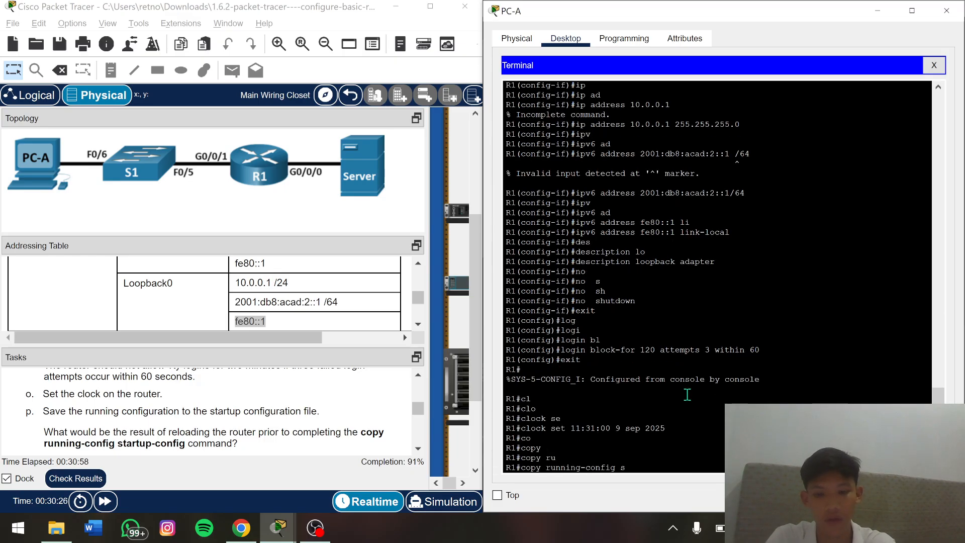
key("Tab")
key("Return")
key("Return")
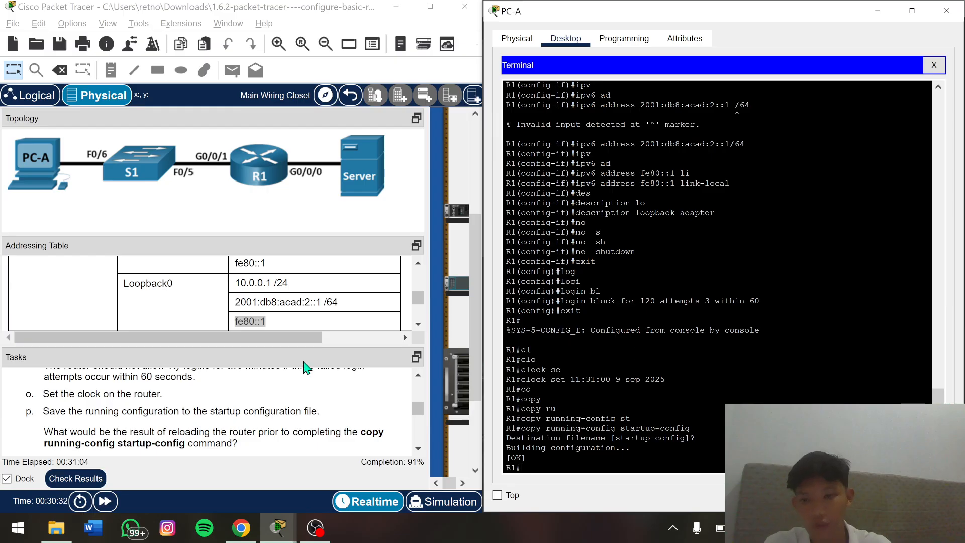
Check the activity results and display the list of assessment items
scroll(236, 435, "down", 3)
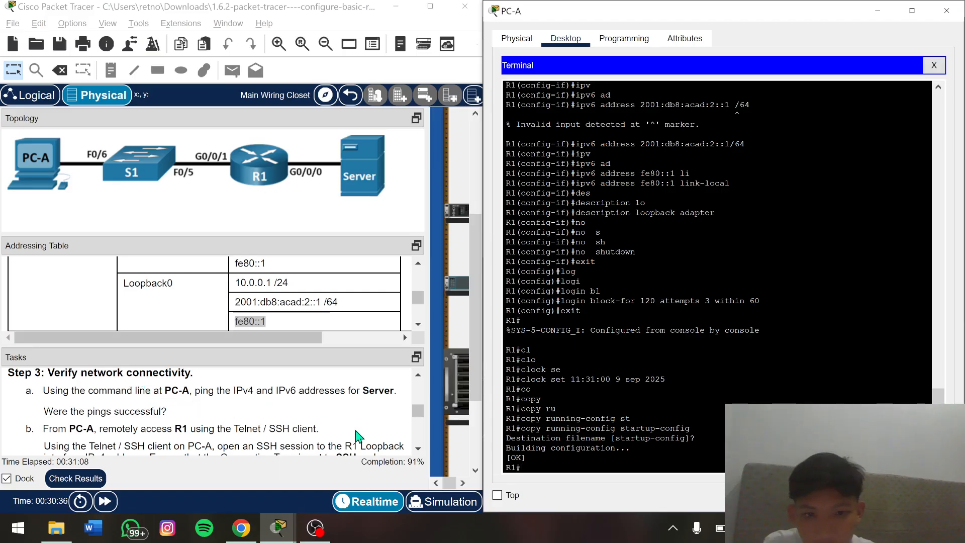
left_click(85, 479)
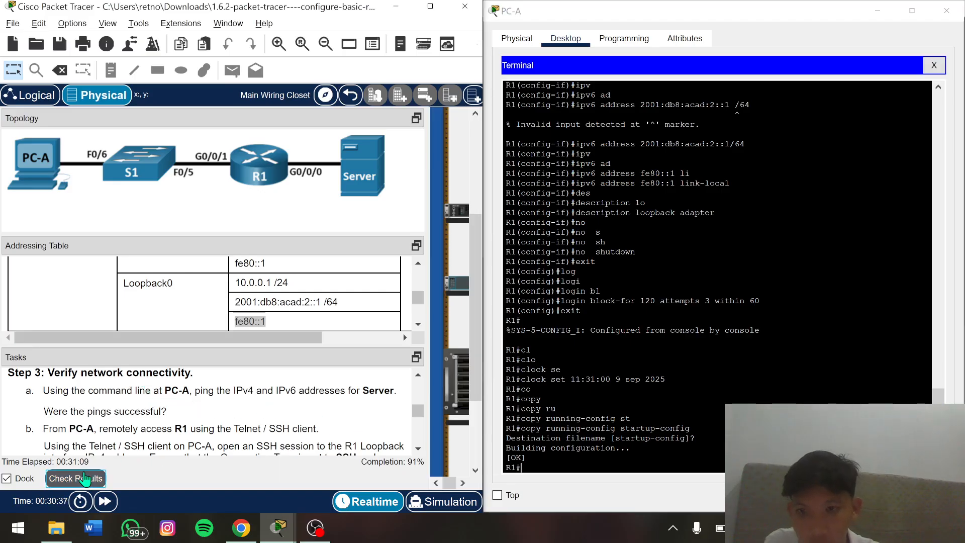
left_click(137, 114)
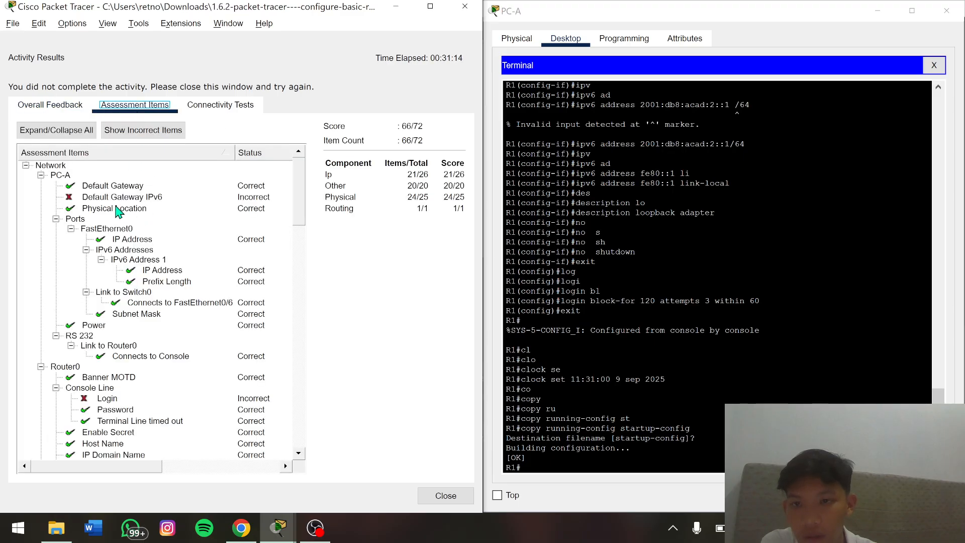
Examine the assessment items for PC-A, Router0 and Server, close the results, and look through the lab's task instructions
scroll(132, 217, "down", 1)
scroll(132, 217, "down", 1)
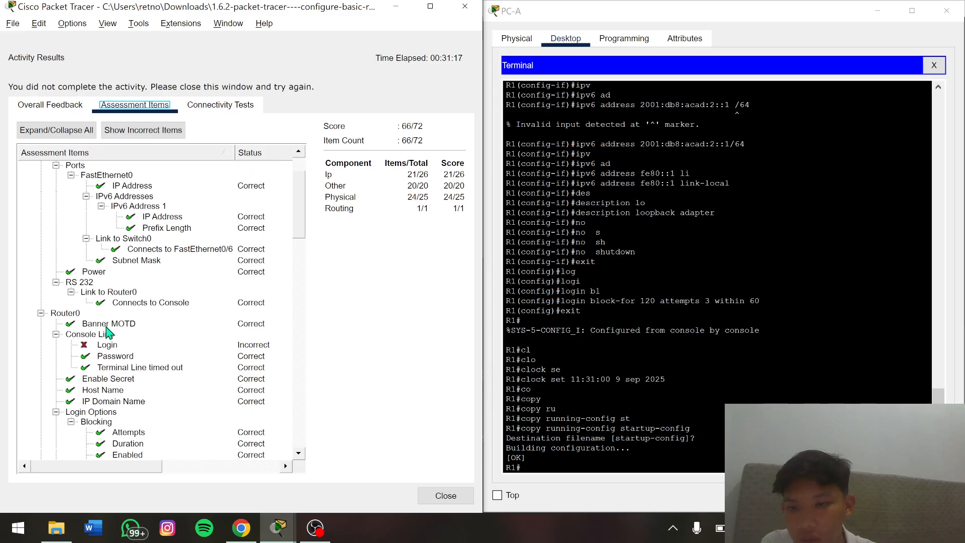
scroll(121, 381, "down", 2)
scroll(121, 381, "down", 15)
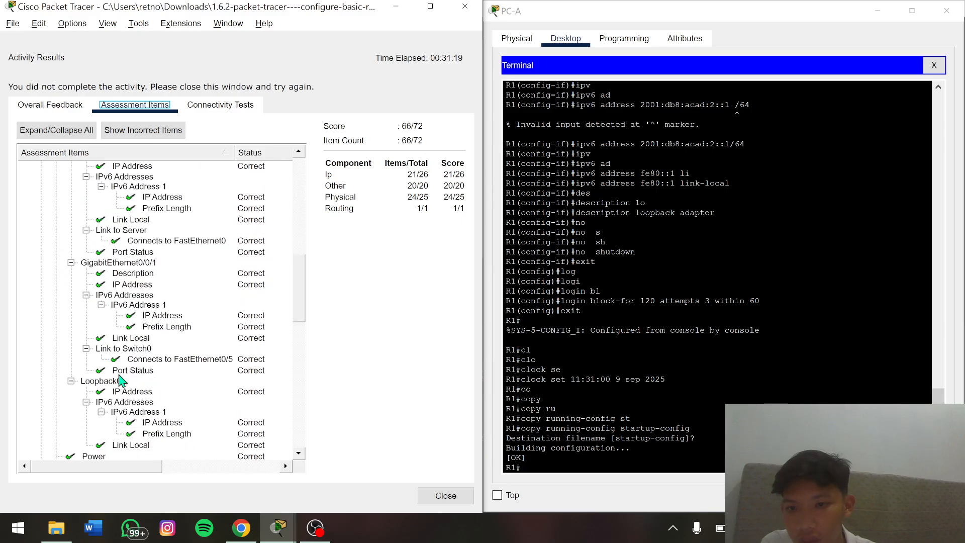
scroll(121, 381, "down", 5)
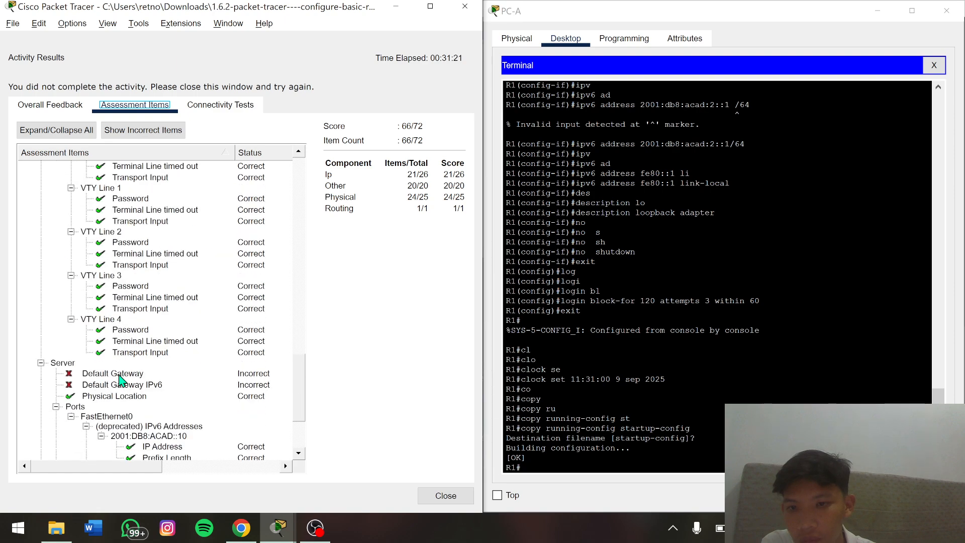
scroll(121, 381, "down", 3)
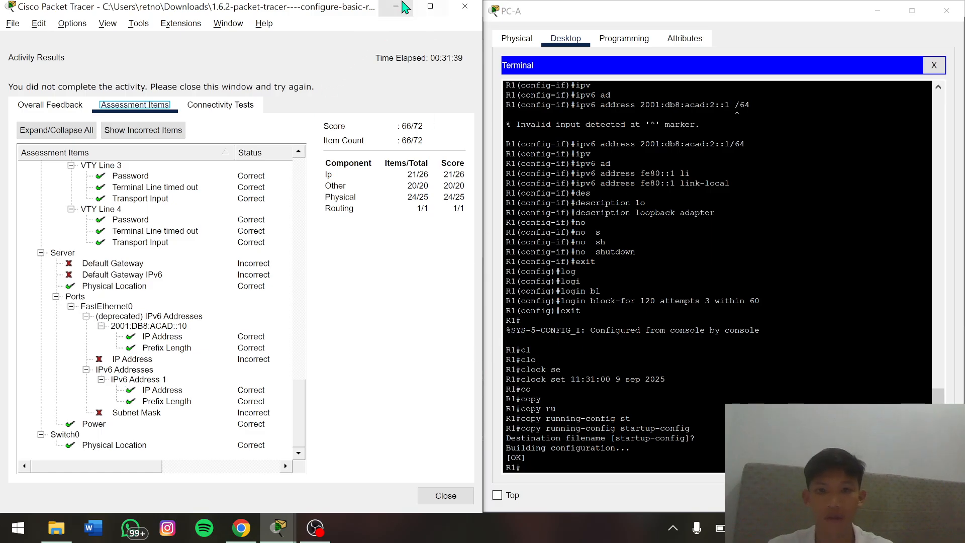
left_click(438, 496)
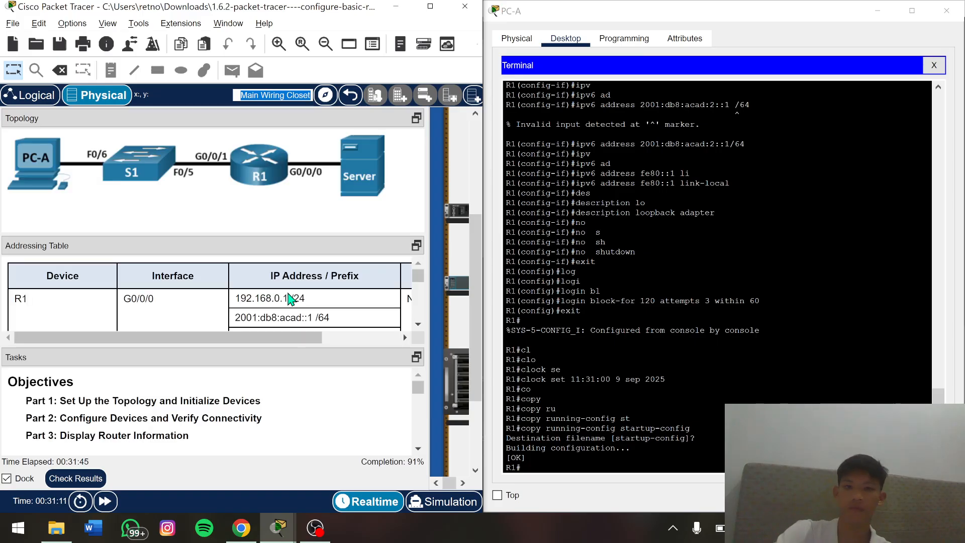
scroll(239, 398, "down", 10)
scroll(240, 399, "down", 8)
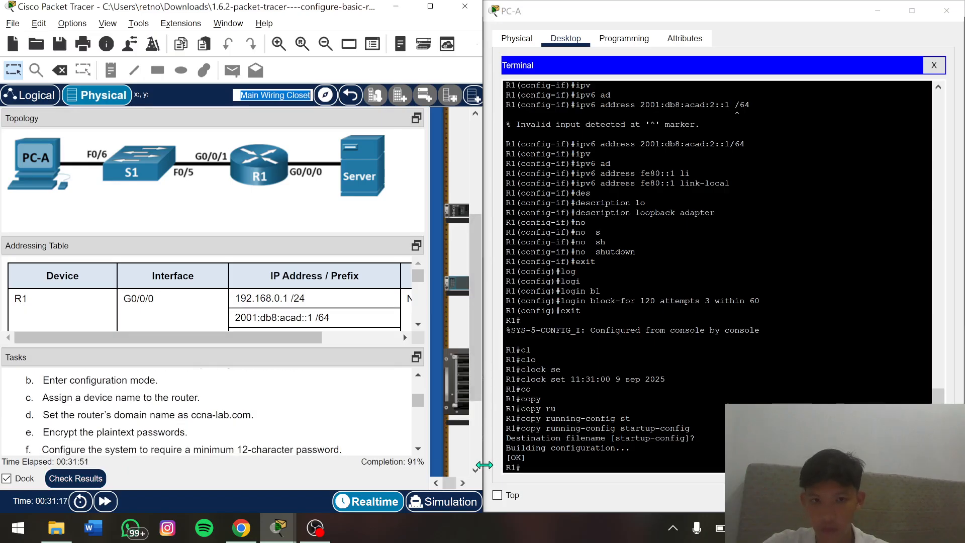
Enter global configuration mode on R1 with configure terminal
left_click(537, 466)
type("co")
key("Tab")
type("n")
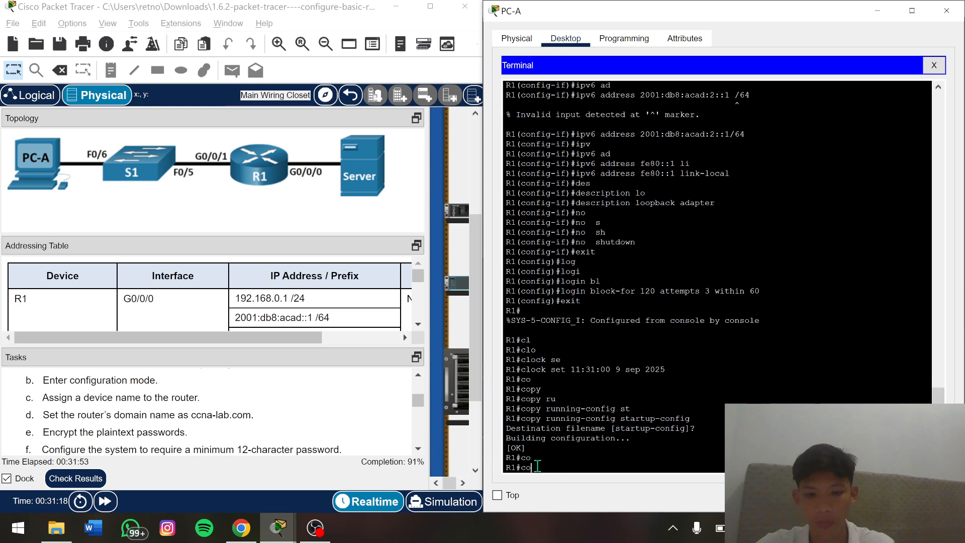
type("f")
key("Tab")
type("ter")
key("Tab")
key("Return")
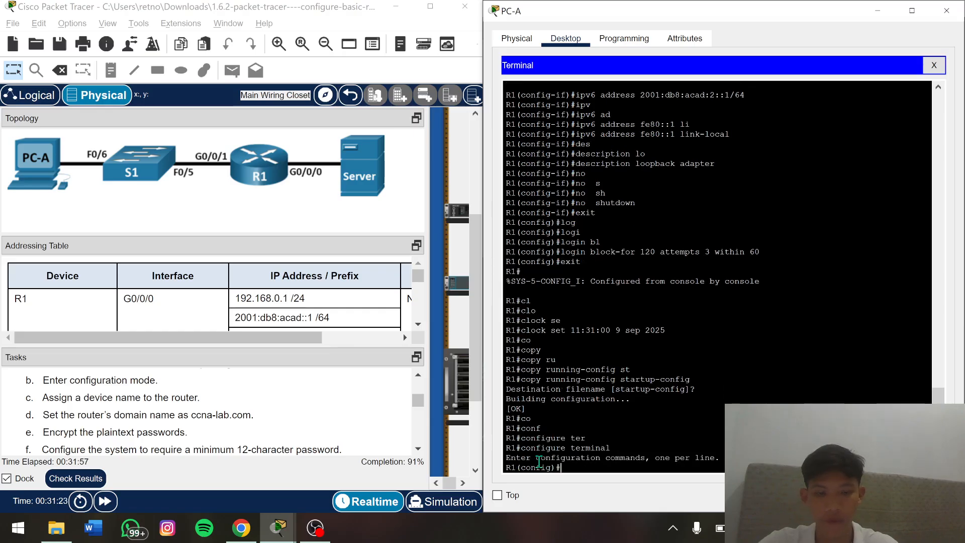
Open console line 0 on R1 for configuration
type("lin")
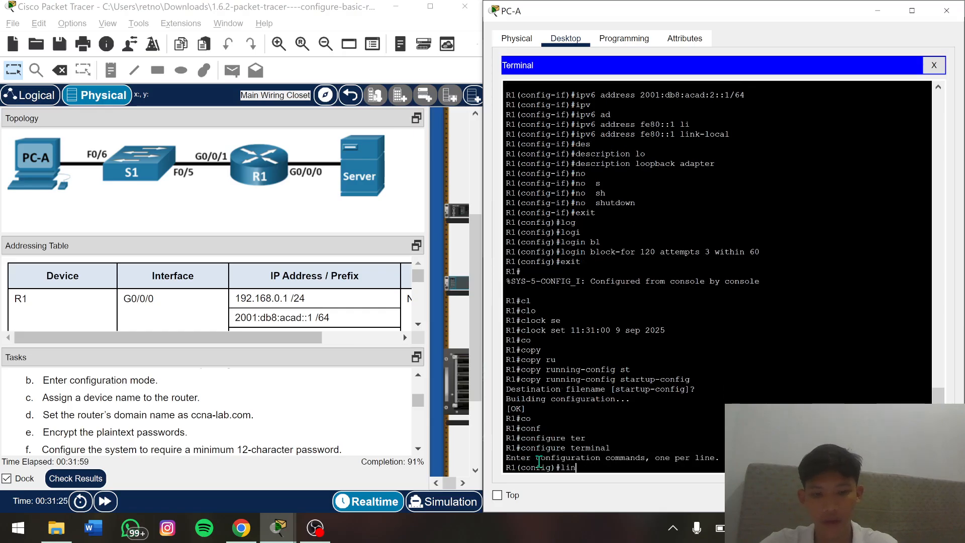
key("Tab")
type("con")
key("Tab")
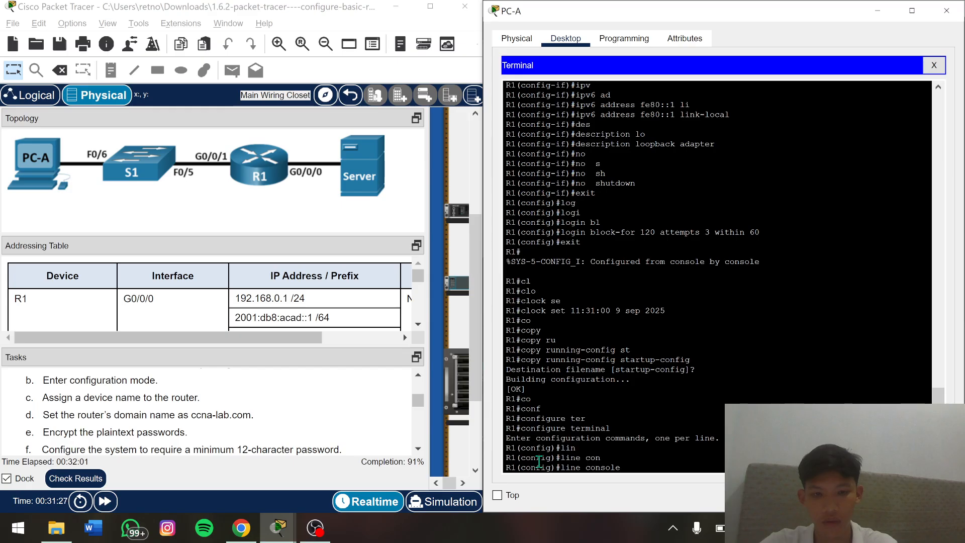
type("0")
key("Return")
Try the command "login exit" on console line 0, recall it and erase it from the prompt
type("login")
key("Tab")
type("e")
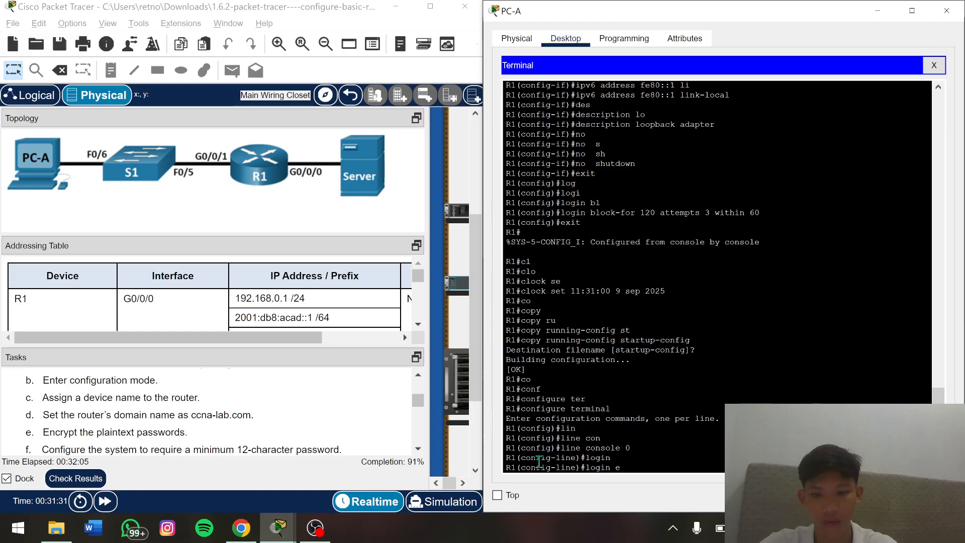
type("xit")
key("Return")
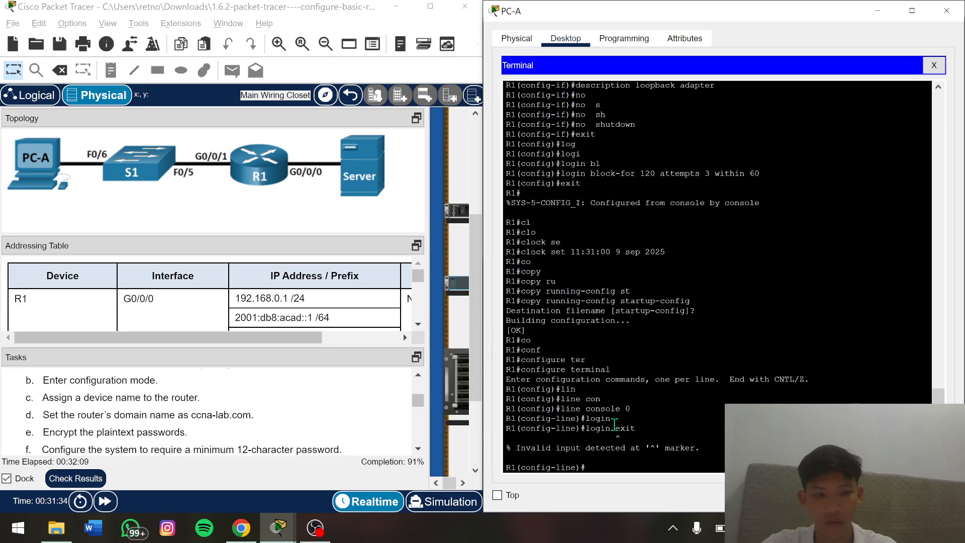
key("Up")
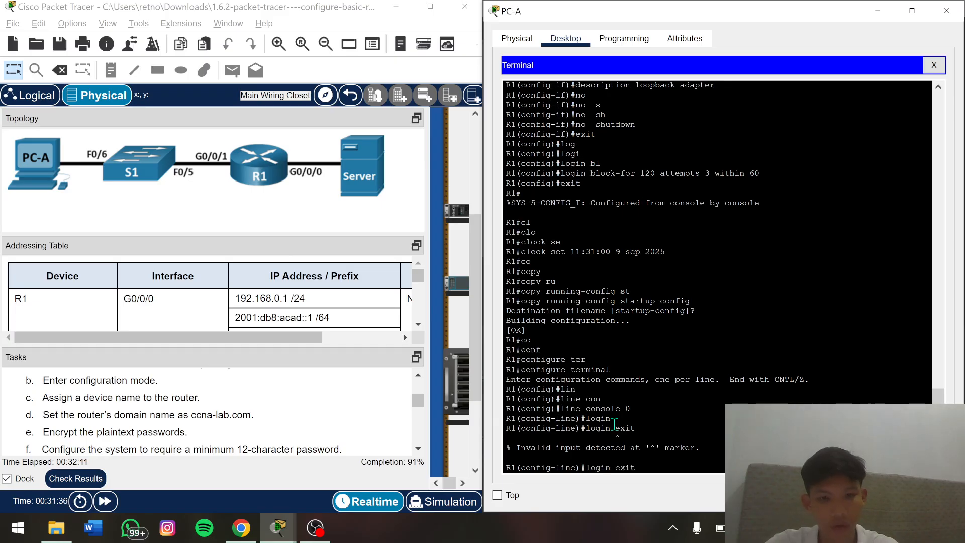
key("BackSpace")
key("BackSpace")
key("BackSpace")
key("BackSpace")
key("BackSpace")
key("BackSpace")
key("BackSpace")
key("BackSpace")
key("BackSpace")
key("BackSpace")
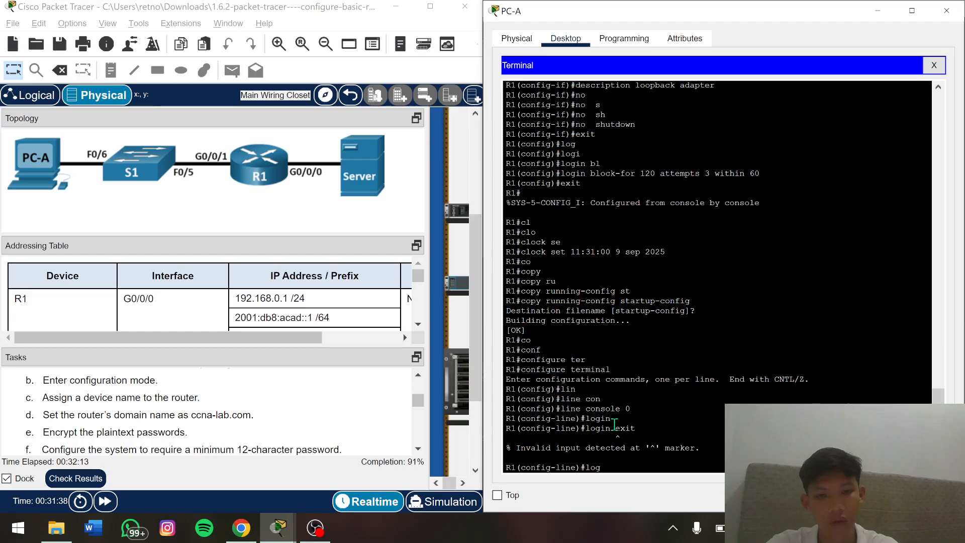
Exit console line configuration and return R1 to global configuration mode
type("ex")
key("Tab")
key("Return")
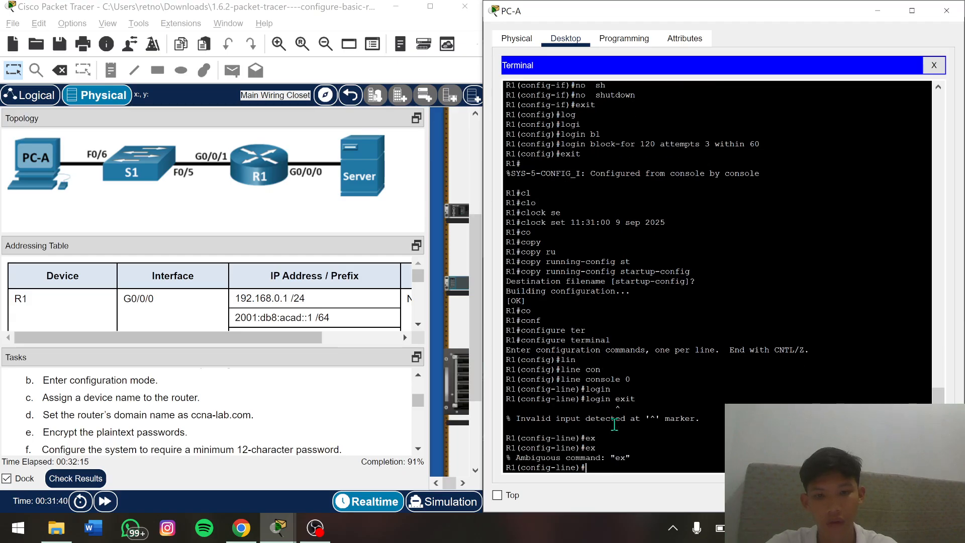
type("exi")
key("Tab")
key("Return")
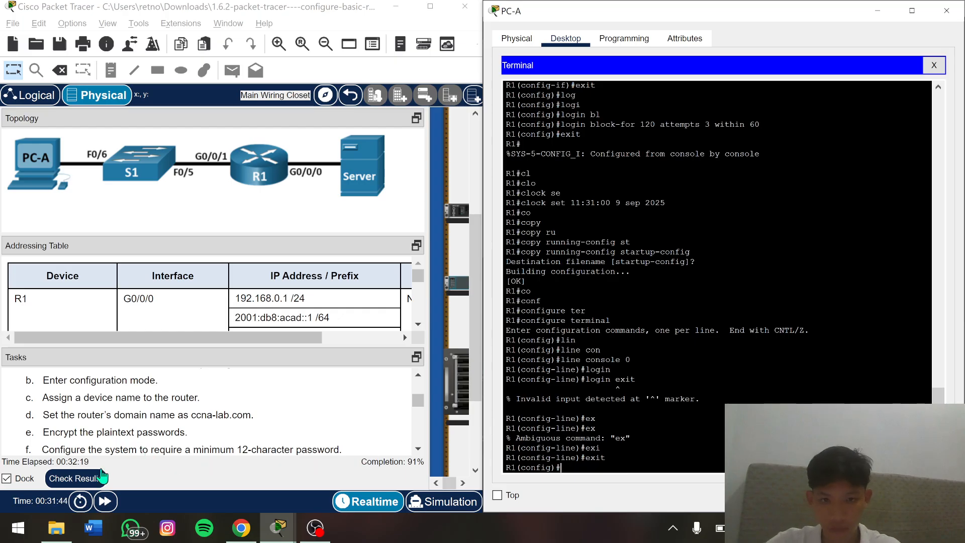
Check the activity results and try to start copying the running-config from R1's global configuration mode
left_click(88, 478)
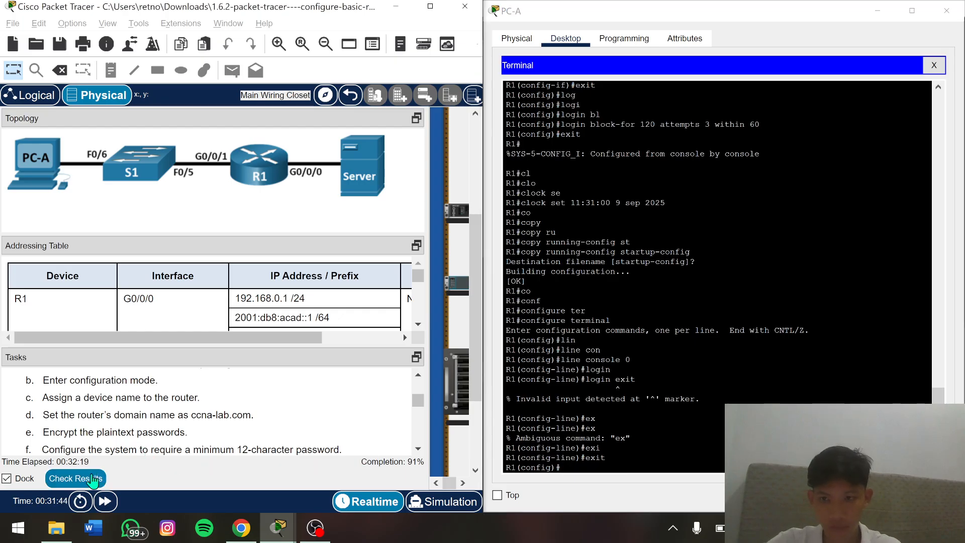
left_click(570, 466)
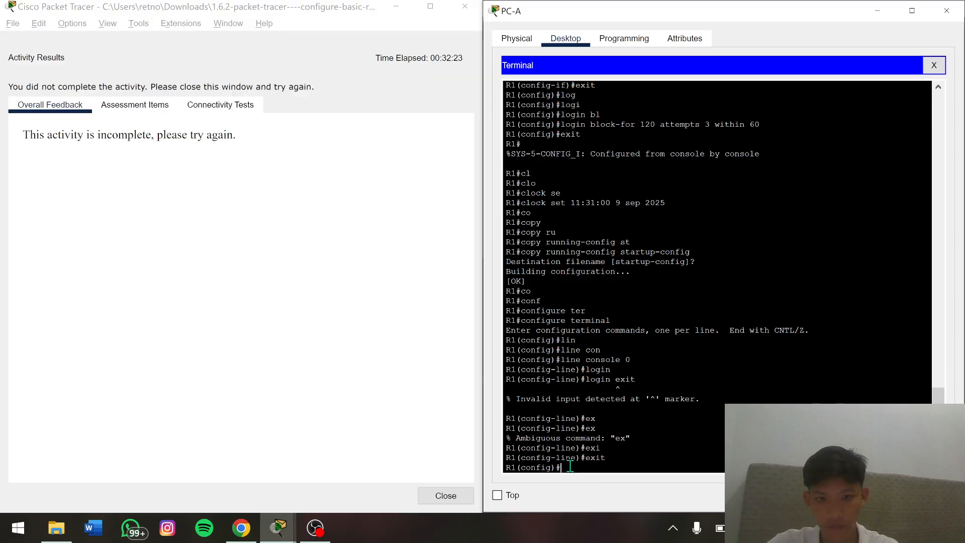
key("Tab")
key("BackSpace")
key("BackSpace")
key("BackSpace")
key("BackSpace")
key("BackSpace")
key("BackSpace")
key("BackSpace")
key("BackSpace")
key("BackSpace")
key("BackSpace")
key("BackSpace")
key("BackSpace")
key("BackSpace")
key("BackSpace")
key("BackSpace")
key("BackSpace")
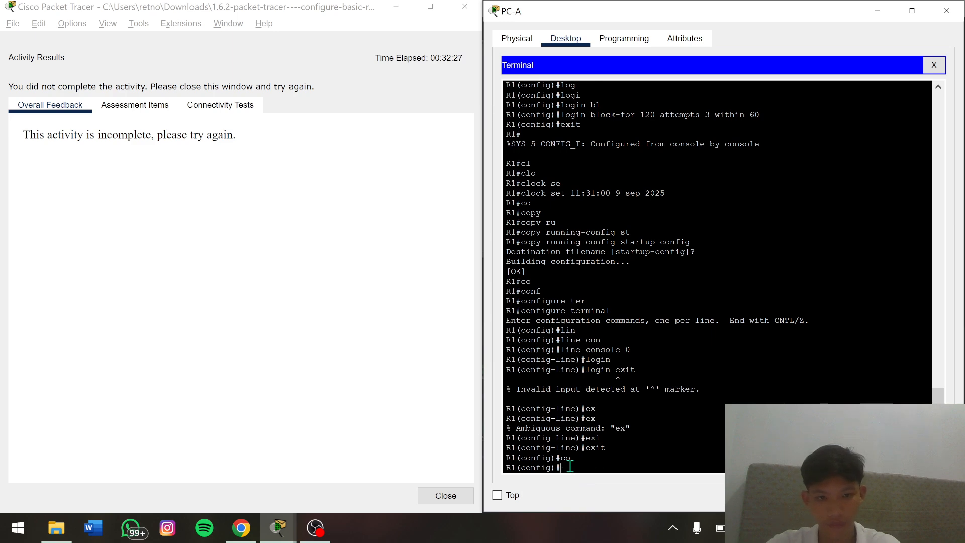
type("cop")
key("Tab")
type("y")
key("Tab")
type("r")
key("Tab")
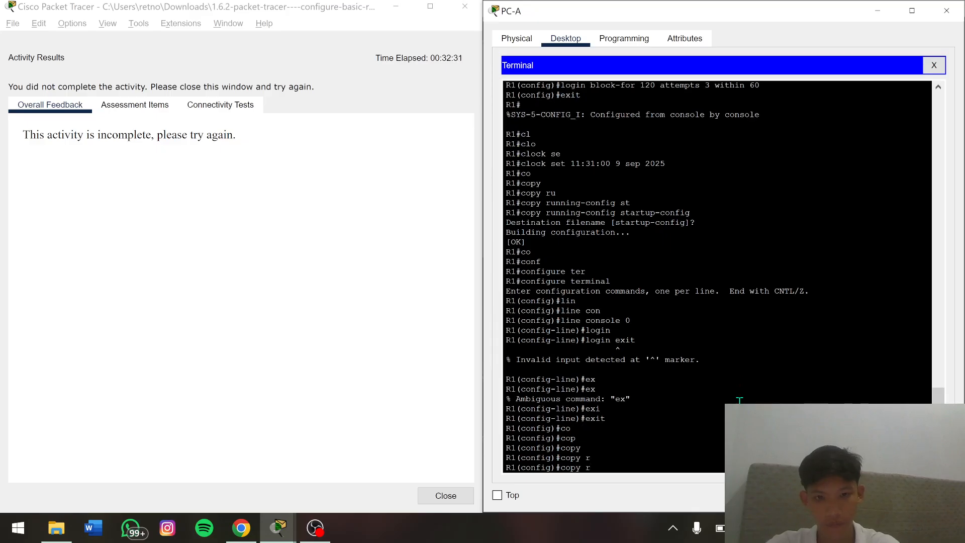
Discard the partly entered copy command and return R1 to privileged EXEC mode
key("BackSpace")
key("BackSpace")
key("BackSpace")
key("BackSpace")
key("BackSpace")
type("exit")
key("Return")
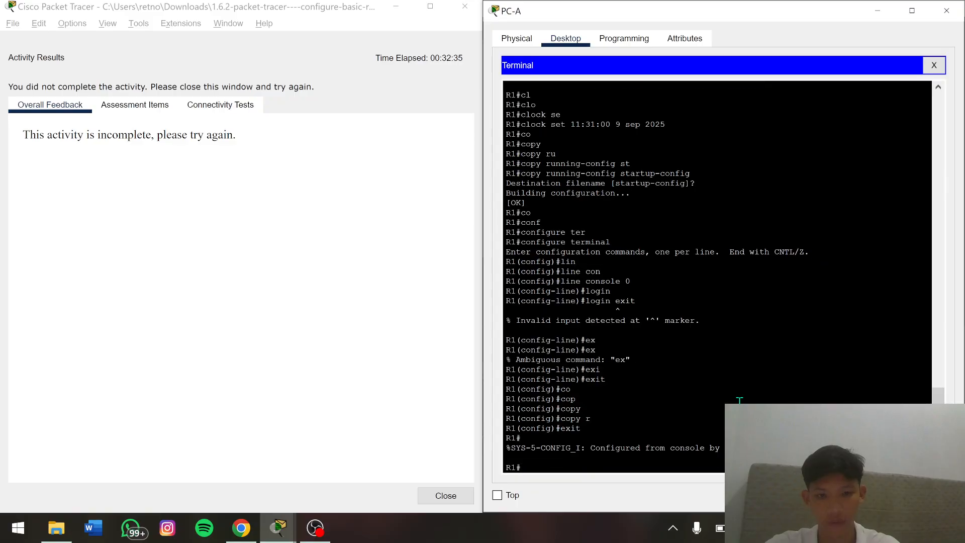
Save R1's running-config to startup-config again, accepting the default destination filename
type("co")
key("Tab")
type("p")
key("Tab")
type("ru")
key("Tab")
type("st")
key("Tab")
key("Return")
key("Return")
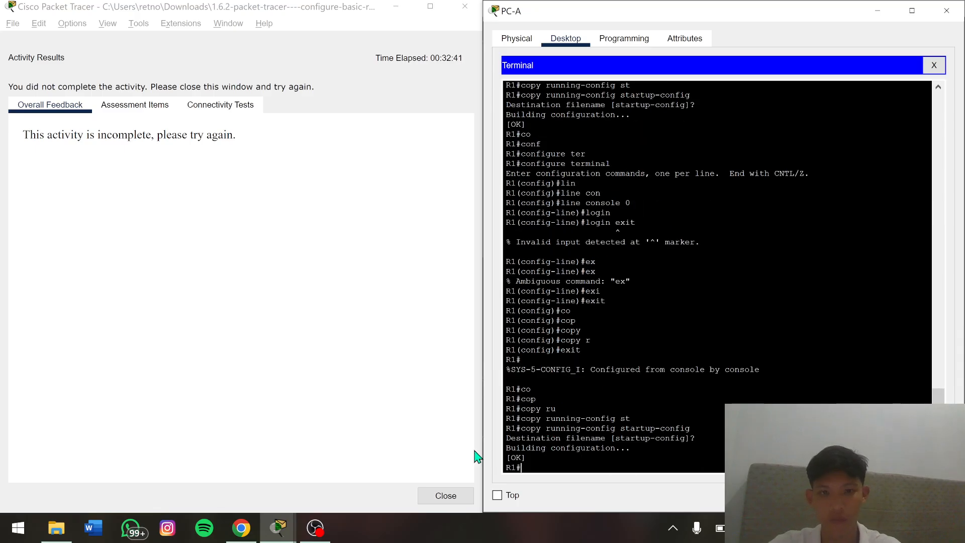
Close the old activity results, check the results again, and examine the PC-A and Router0 assessment items
left_click(444, 498)
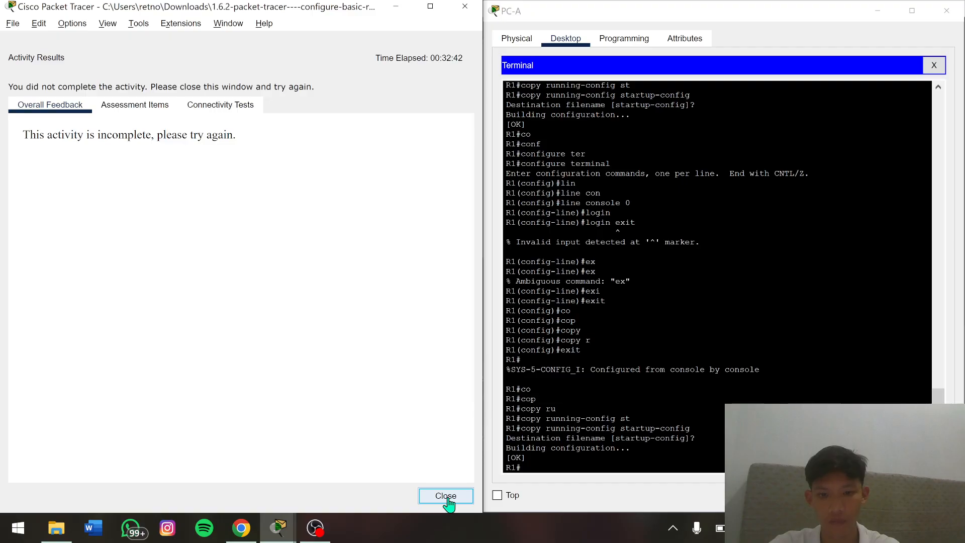
left_click(444, 500)
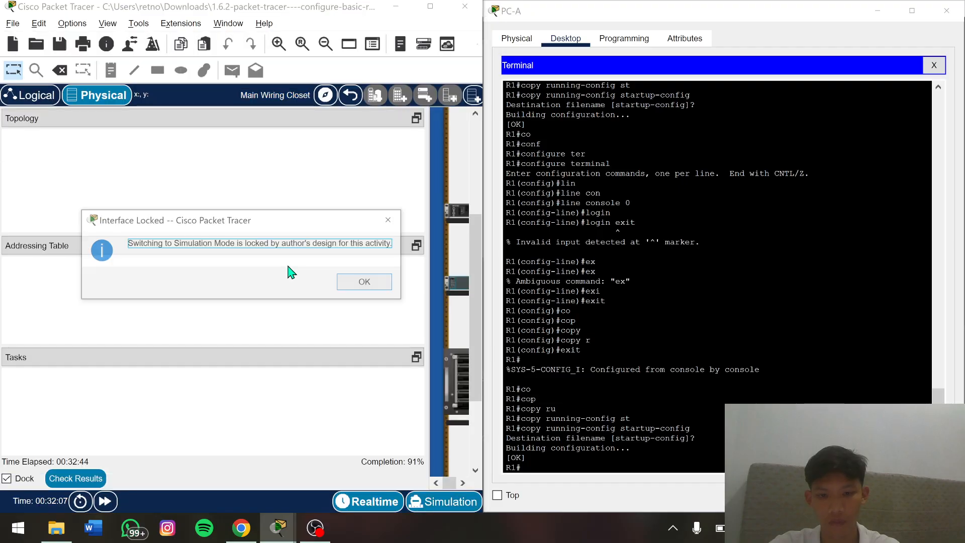
left_click(390, 219)
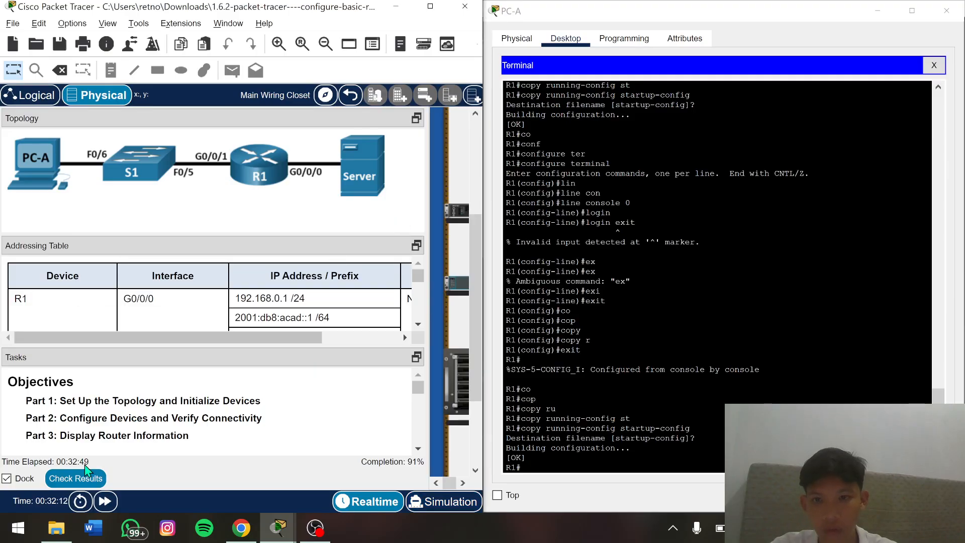
left_click(80, 482)
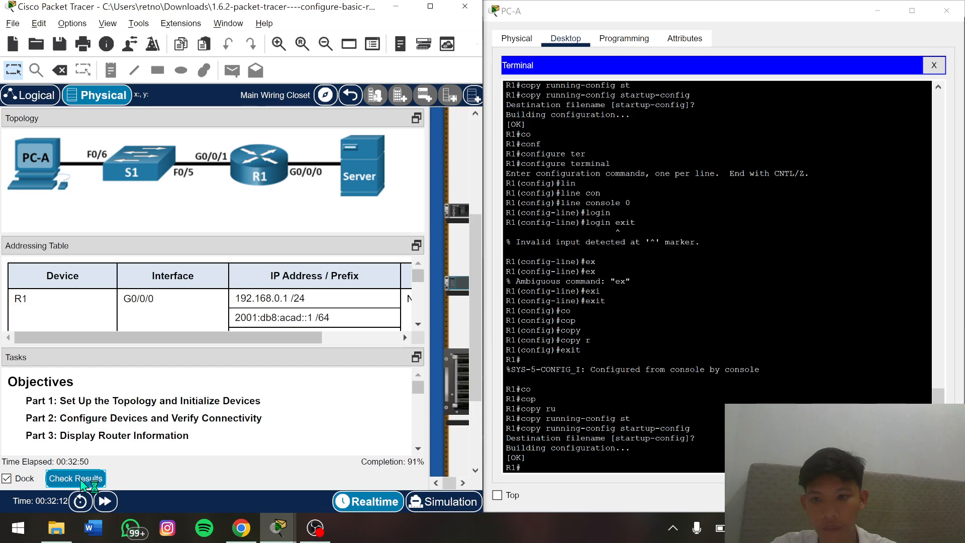
left_click(146, 108)
scroll(147, 241, "down", 1)
scroll(147, 251, "up", 1)
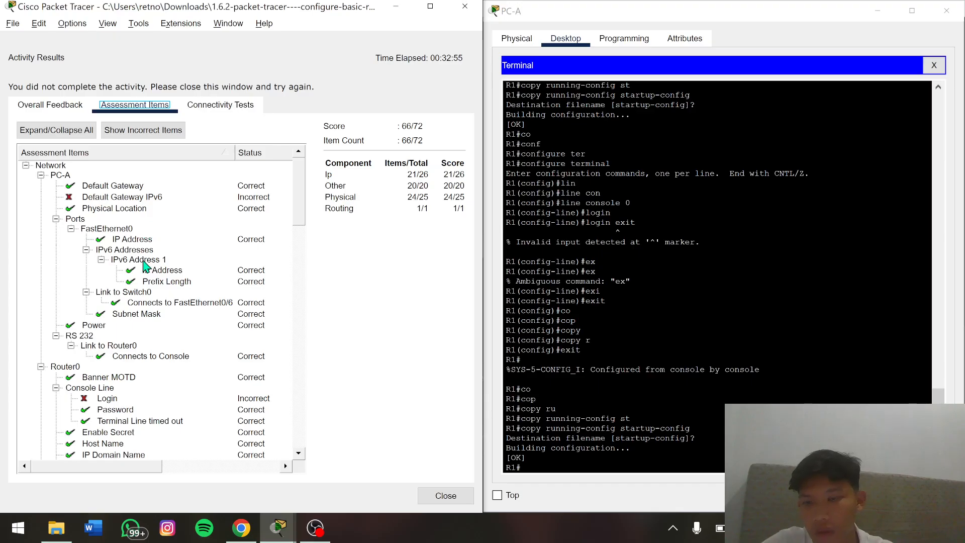
scroll(145, 265, "down", 3)
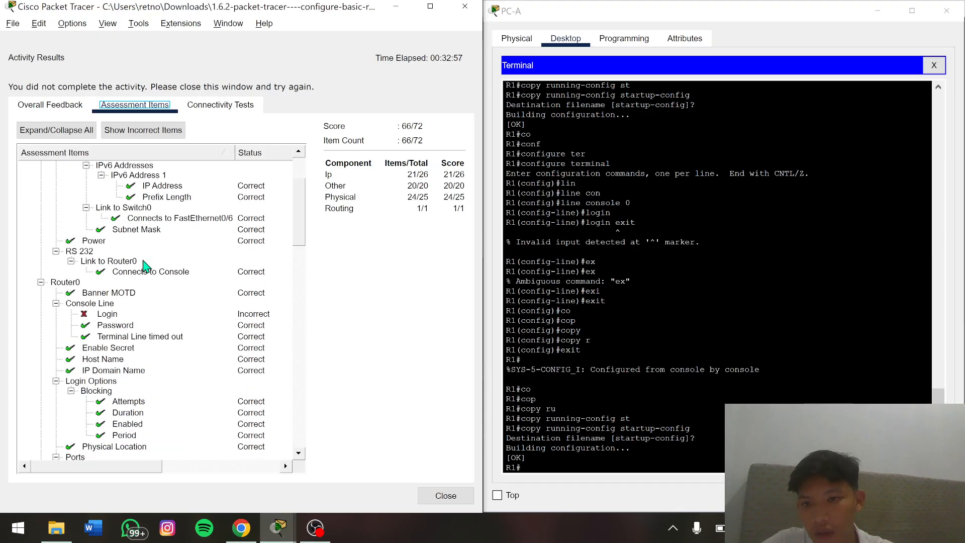
scroll(146, 265, "down", 1)
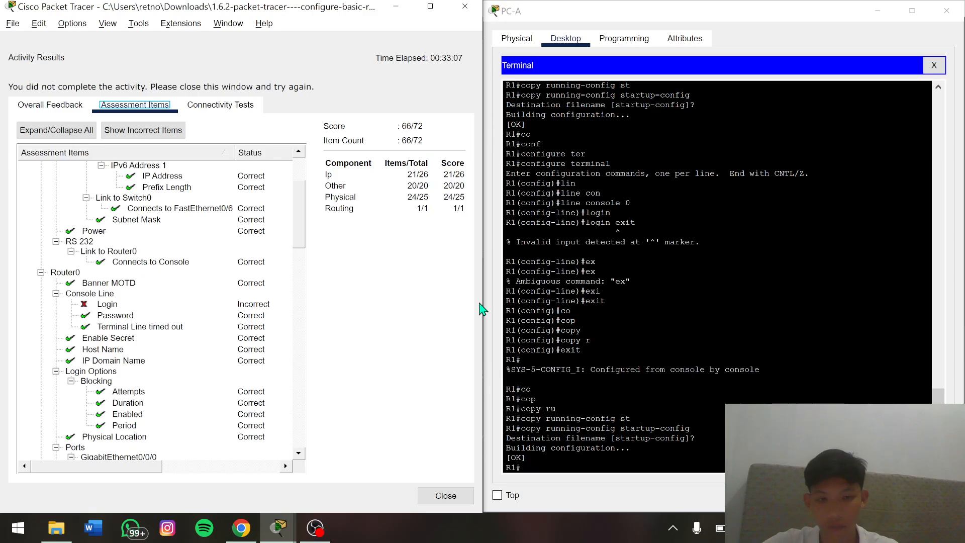
Put R1 back into global configuration mode from the PC-A terminal
left_click(533, 465)
type("co")
key("Tab")
type("f")
key("Tab")
type("t")
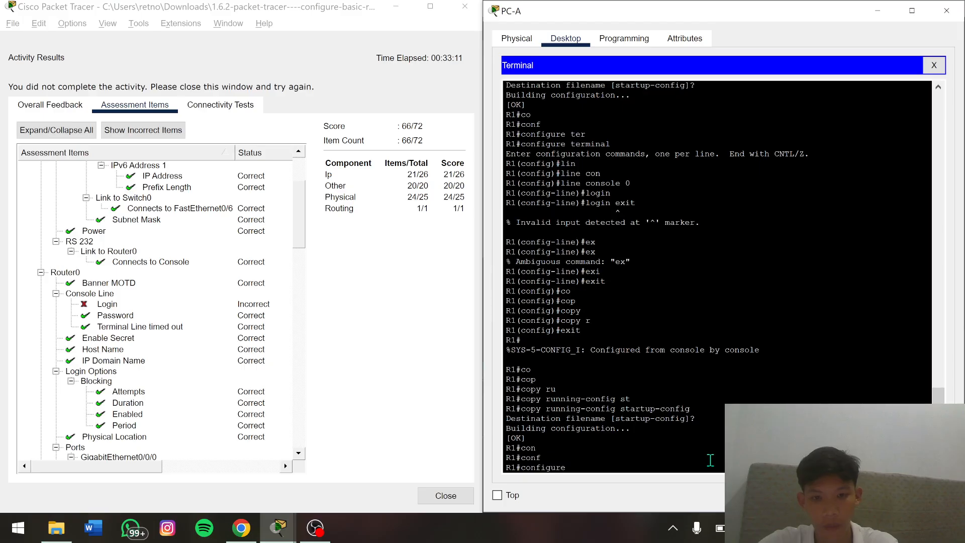
type("e")
key("Tab")
key("Return")
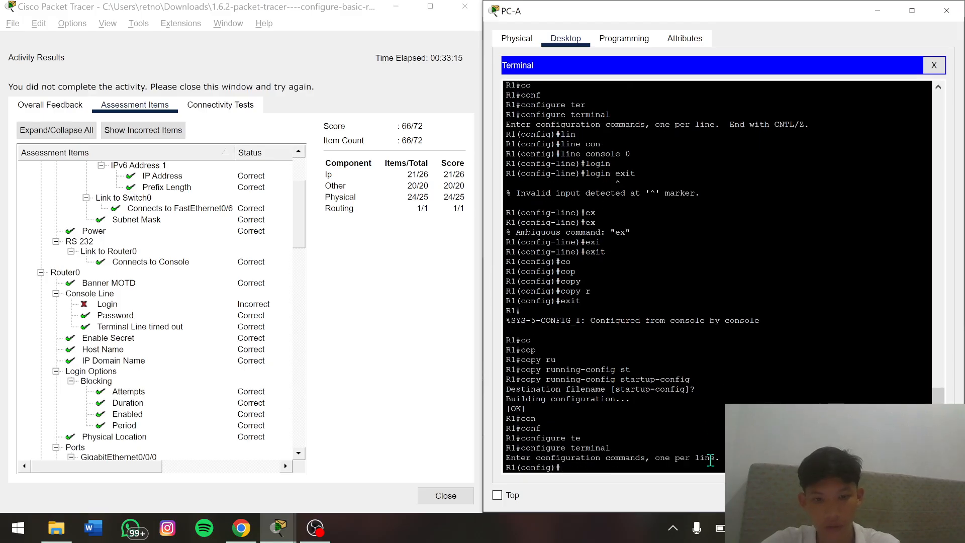
Enter line configuration mode for R1's console line 0
type("in")
key("Tab")
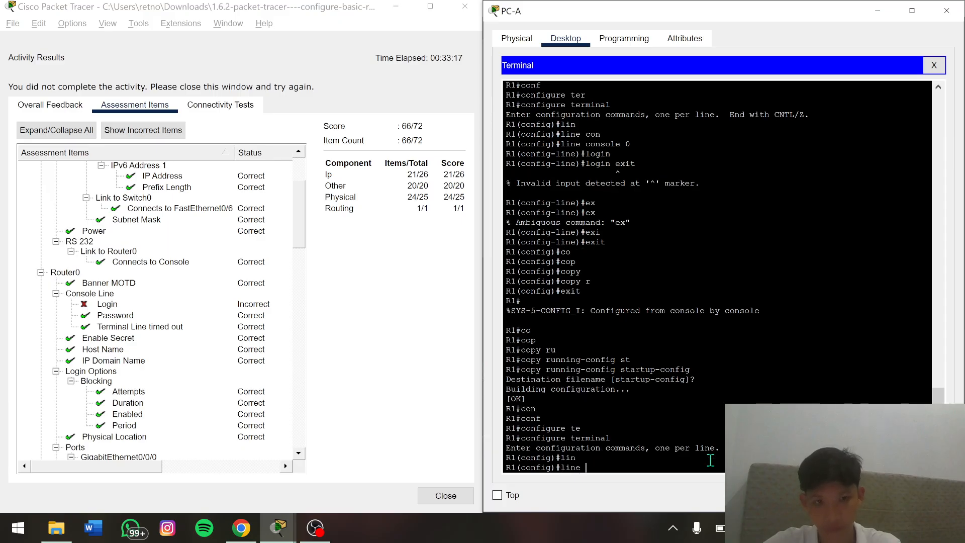
type("con")
key("Tab")
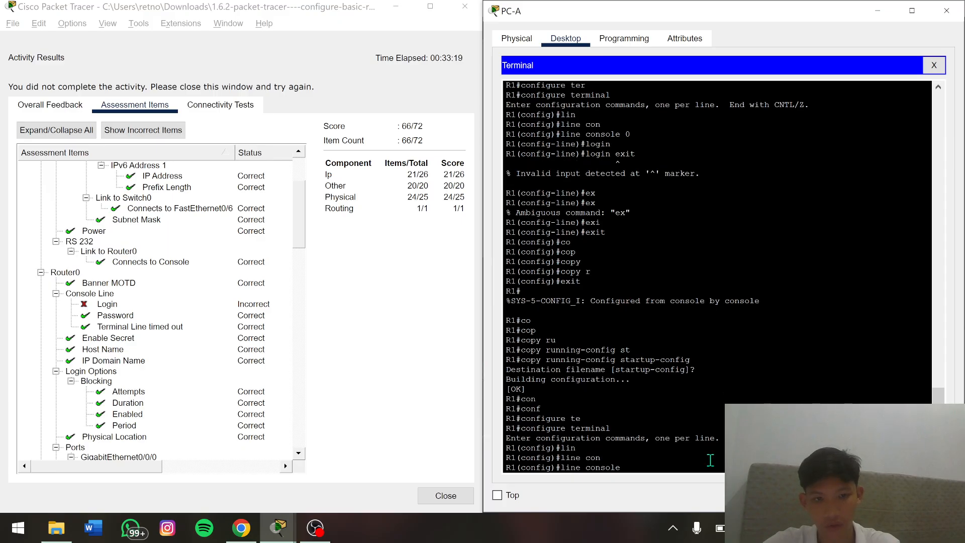
key("Return")
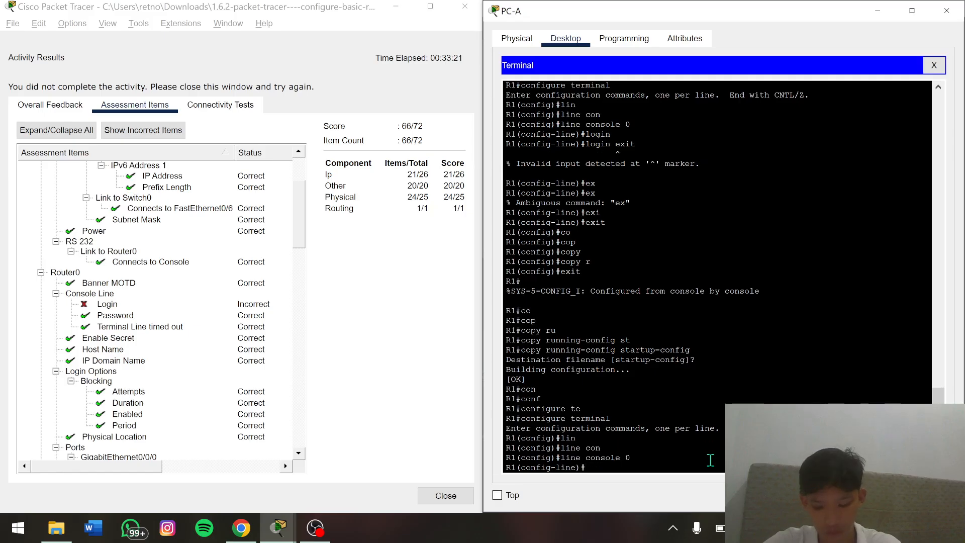
Set the console line's exec-timeout to 4 0 and enable login on it
type("ex")
key("Tab")
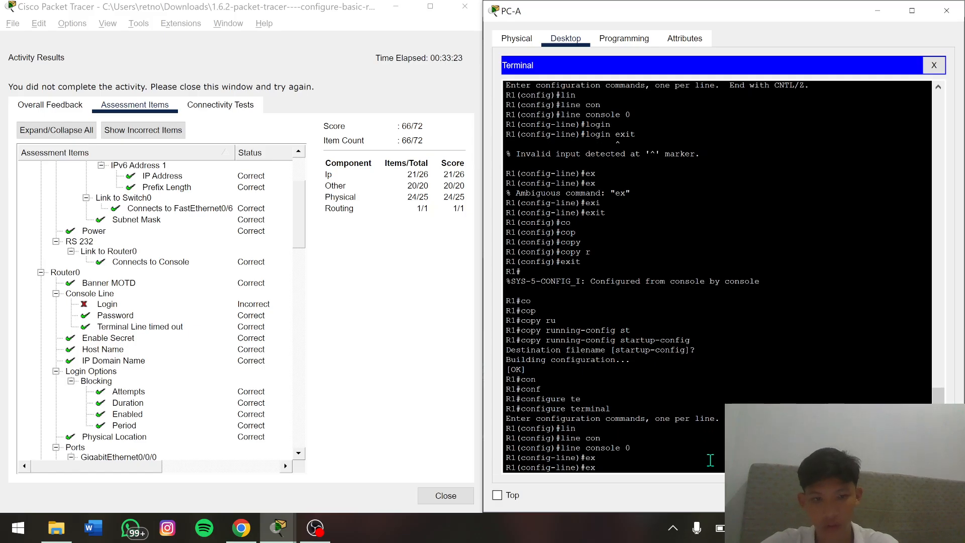
type("e")
key("Tab")
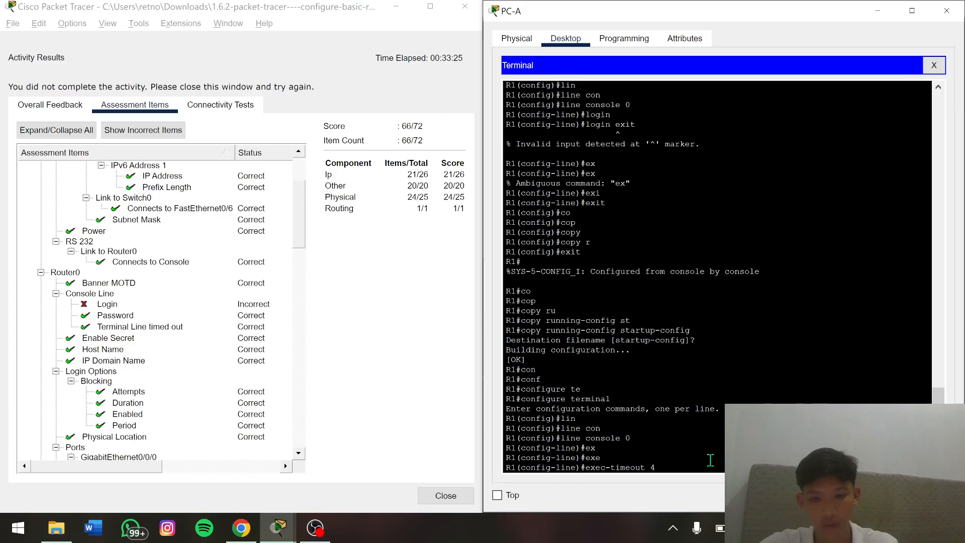
key("Return")
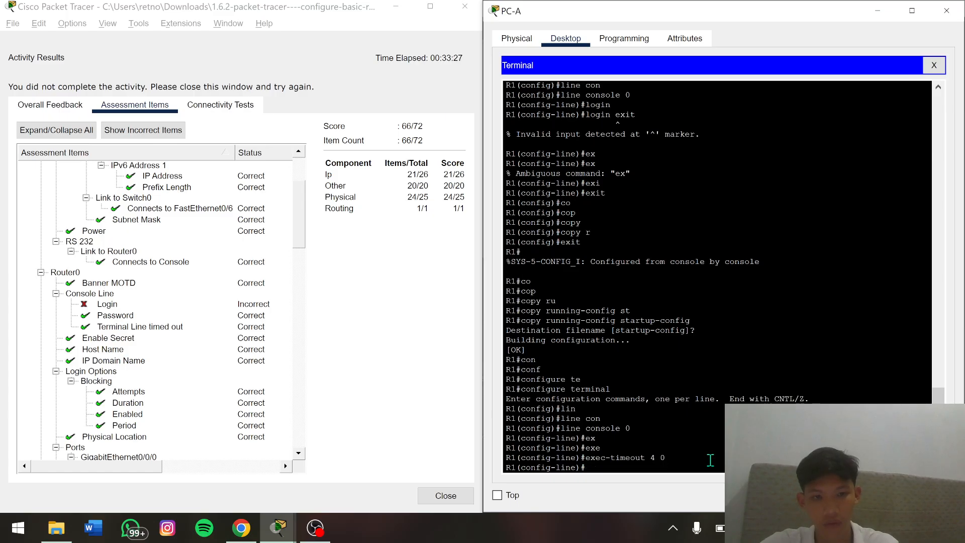
type("login")
key("Return")
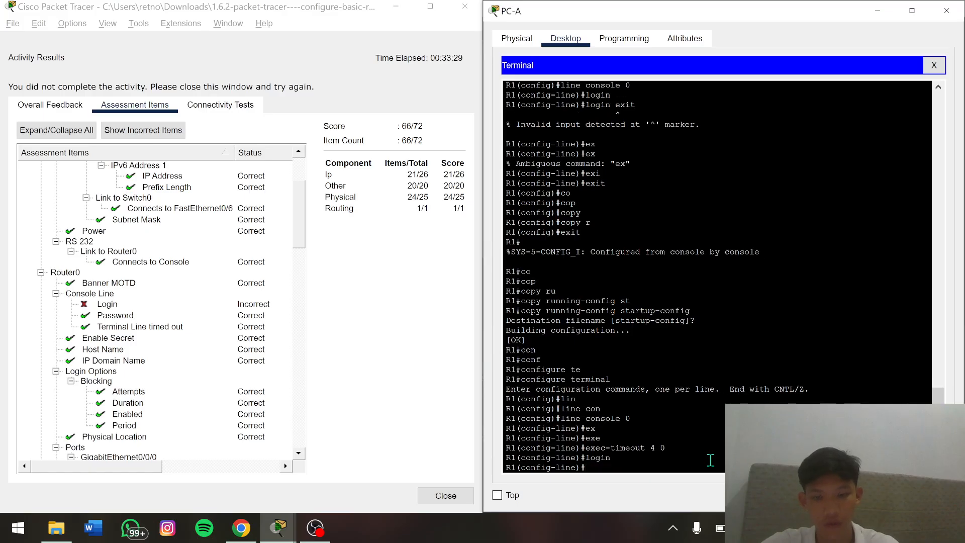
Close the old activity results, check the results again, and examine the assessment items for remaining errors
left_click(450, 499)
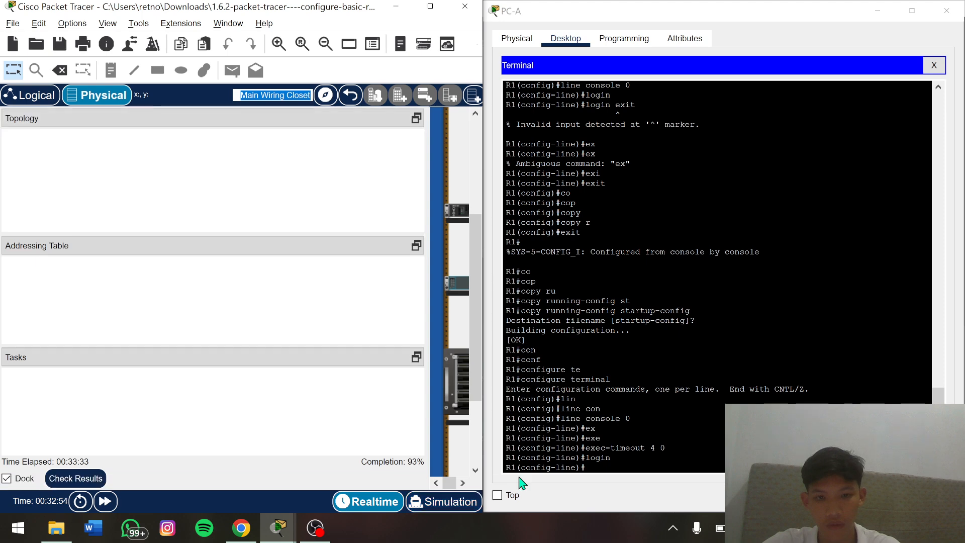
left_click(76, 478)
left_click(146, 104)
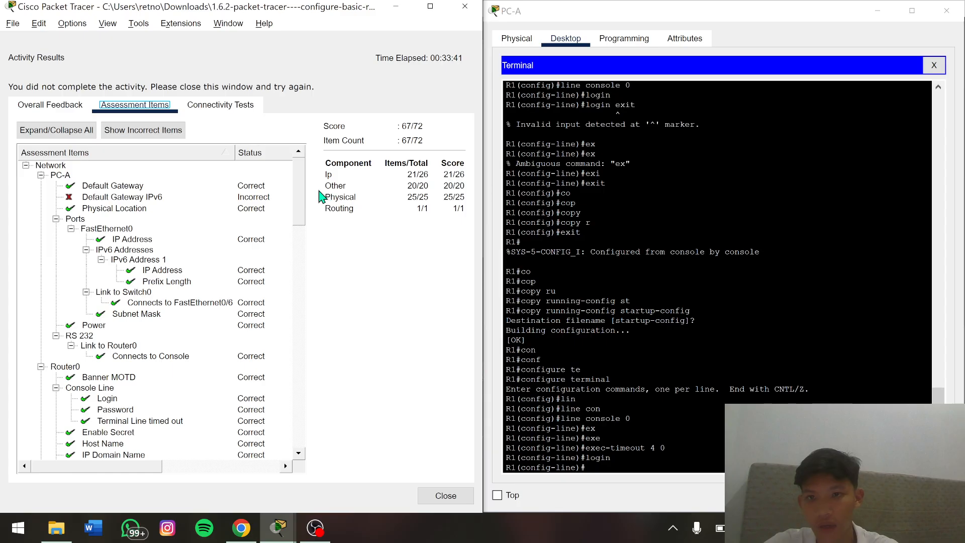
Open PC-A's IP configuration in place of its terminal and compare it with PC-A's row in the addressing table
left_click(934, 64)
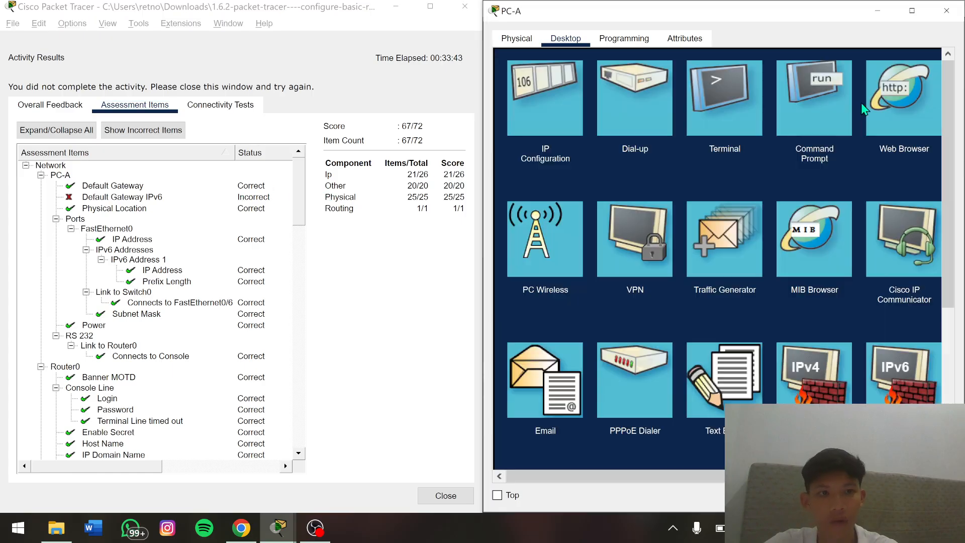
left_click(540, 118)
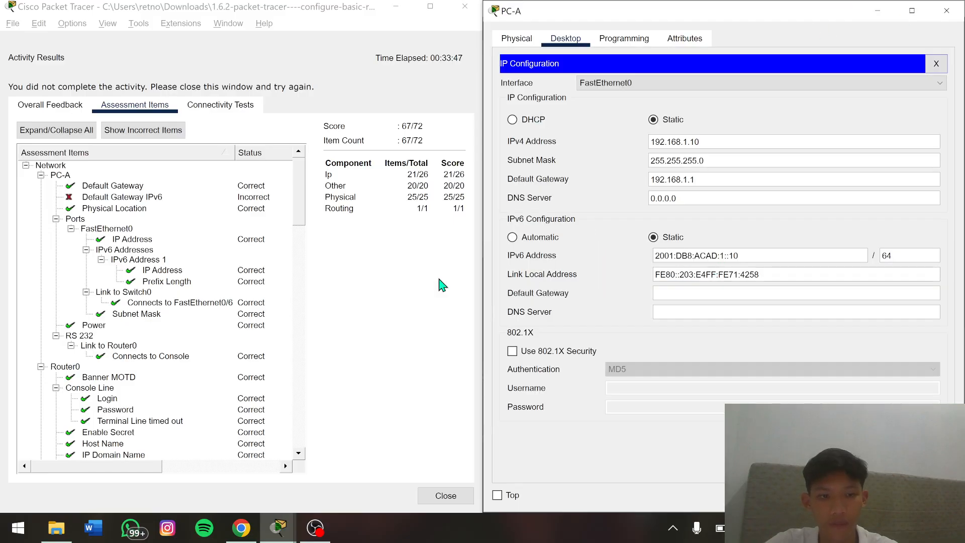
left_click(447, 497)
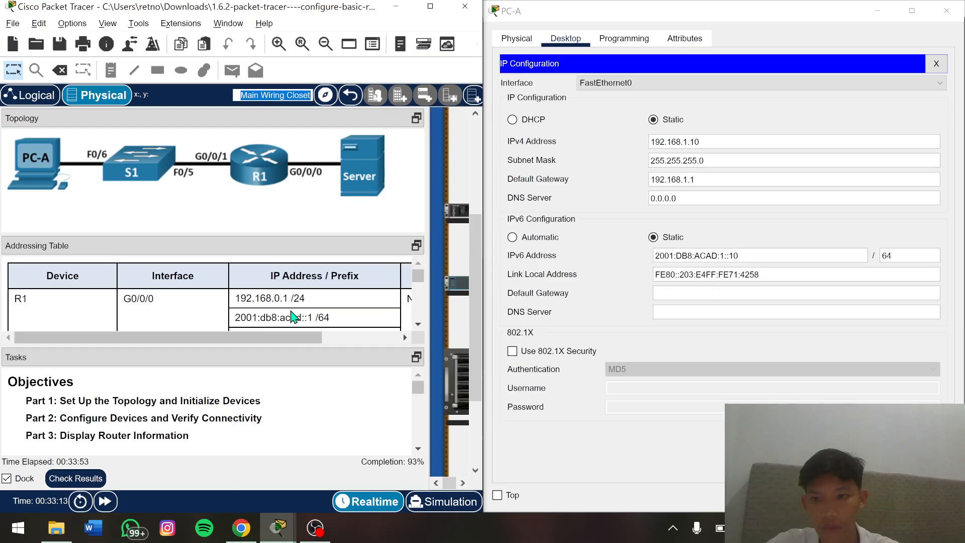
scroll(294, 317, "down", 3)
scroll(294, 317, "down", 8)
scroll(294, 317, "down", 1)
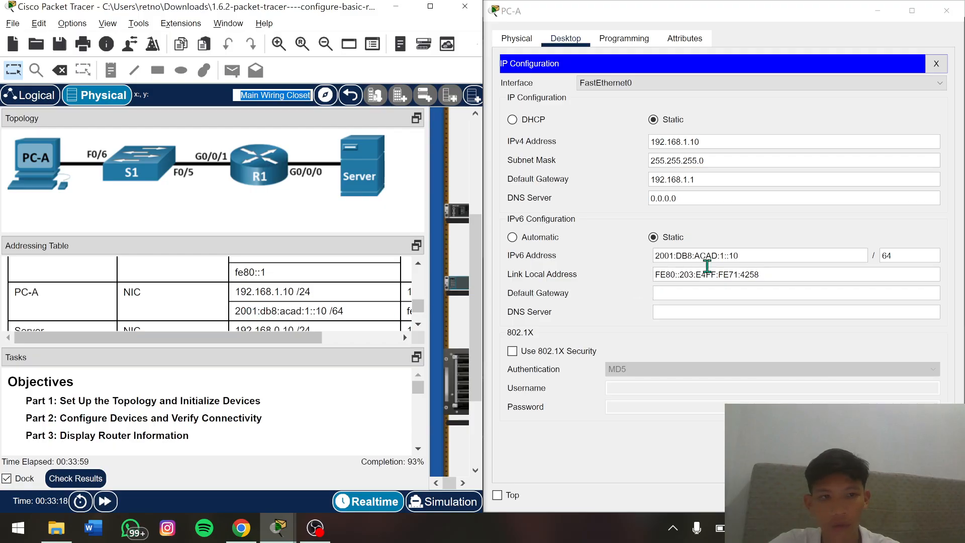
left_click(770, 249)
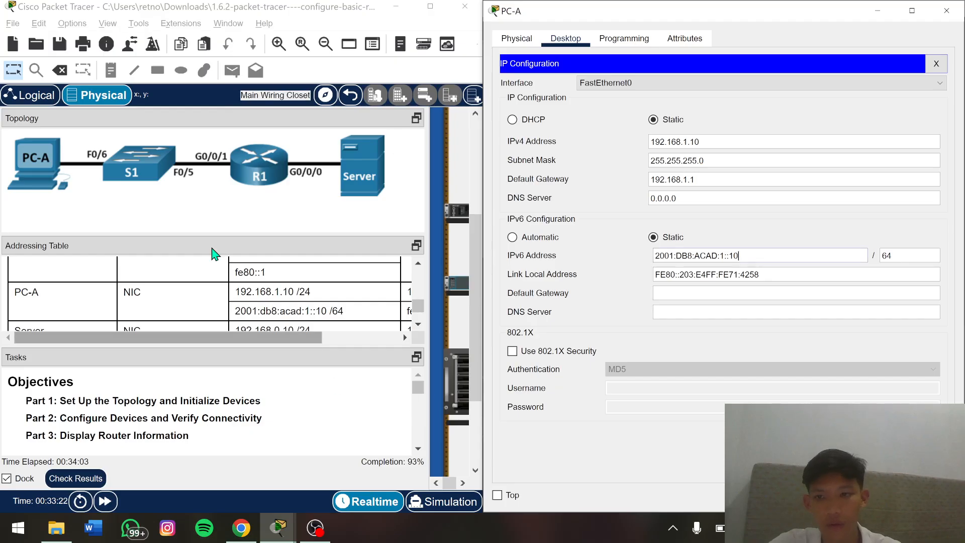
Set PC-A's IPv6 default gateway to fe80::1, copied from the addressing table, and put the PC-A window away
scroll(367, 314, "right", 3)
left_click(302, 290)
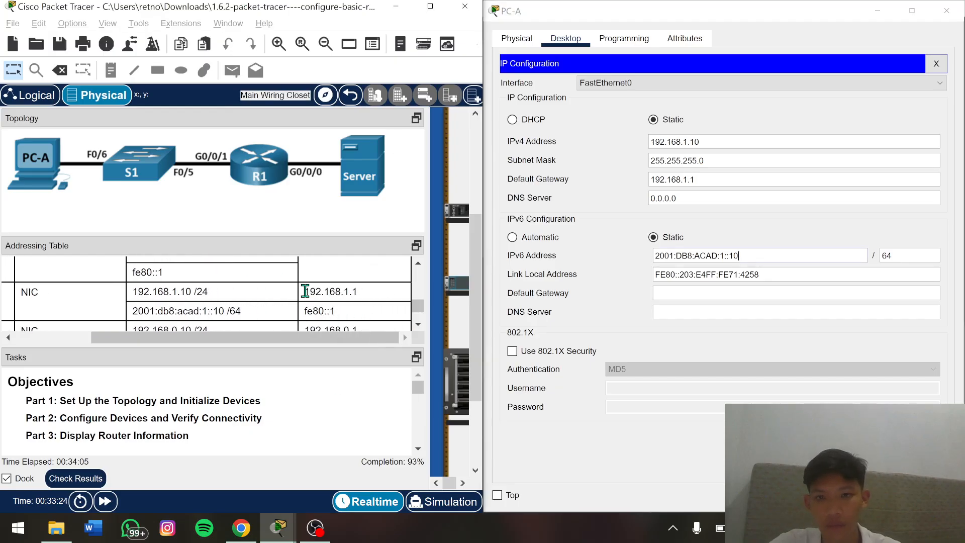
left_click_drag(343, 291, 334, 315)
key("ctrl+c")
left_click(668, 293)
key("ctrl+v")
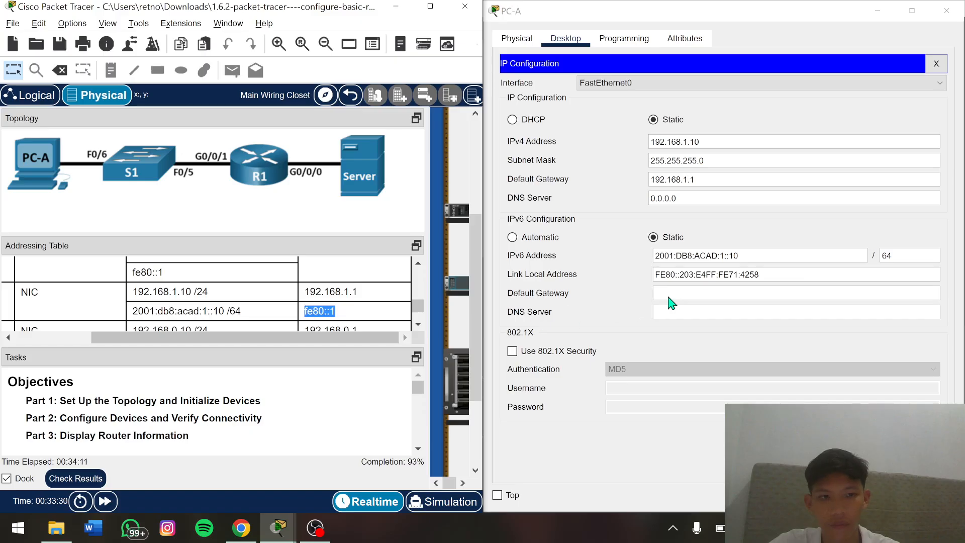
scroll(281, 313, "down", 2)
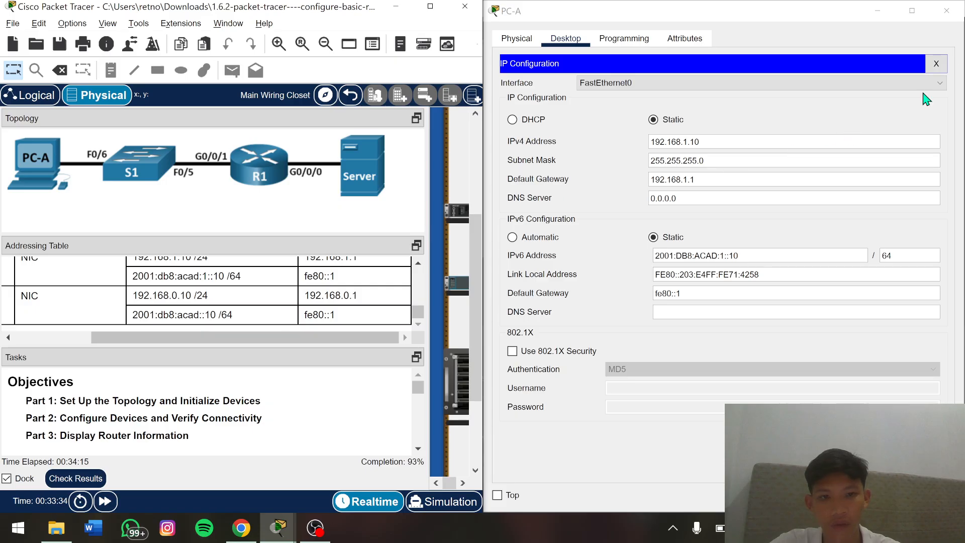
left_click(936, 63)
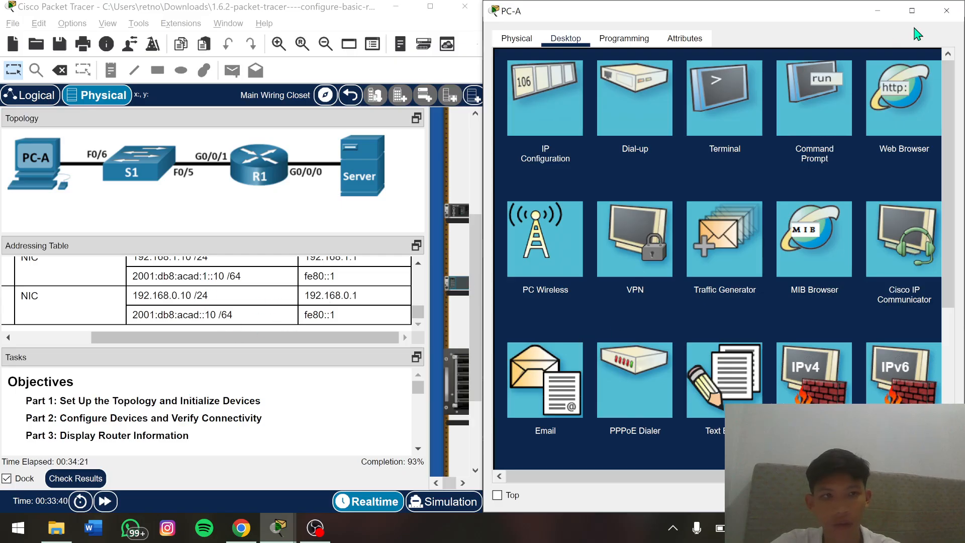
left_click(878, 10)
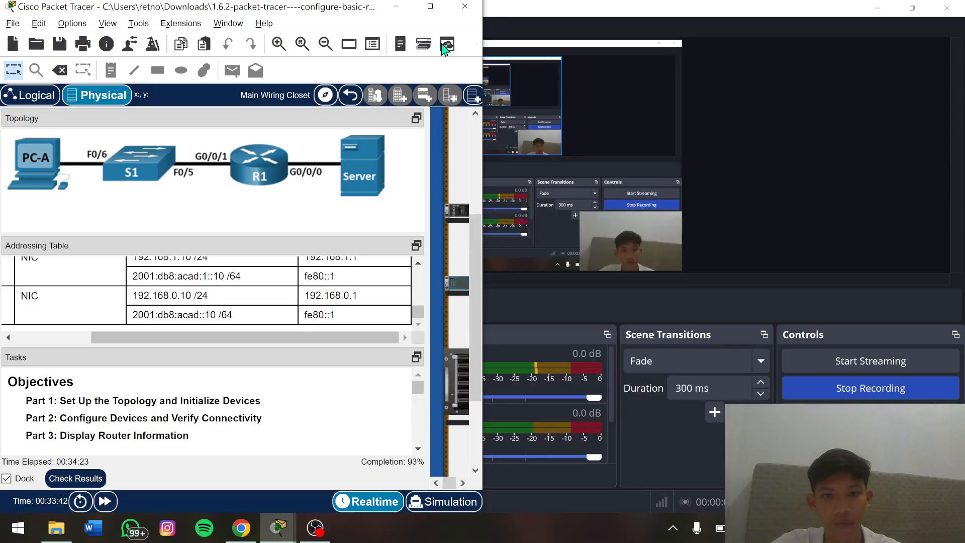
Open the Server's IP configuration from the wiring closet and switch its IPv4 addressing to Static
left_click(430, 7)
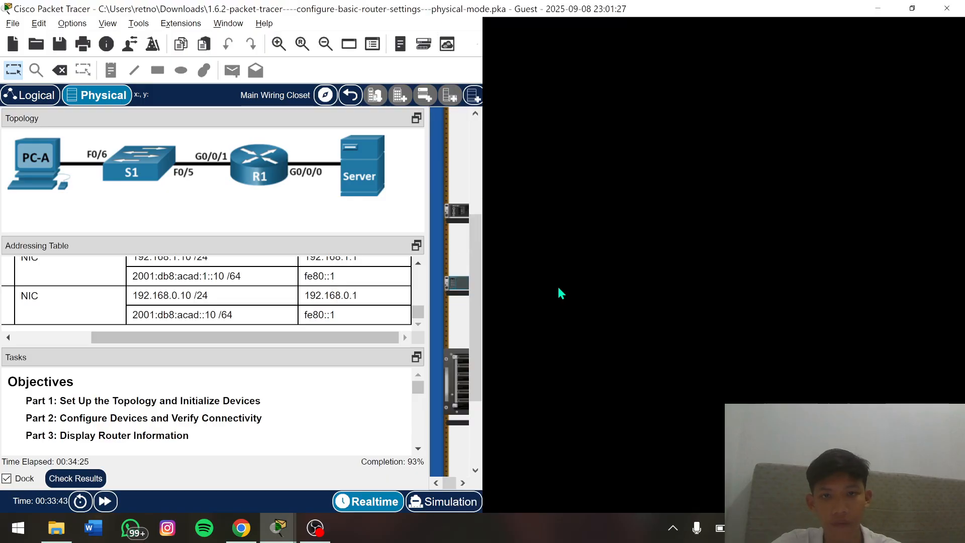
left_click(495, 383)
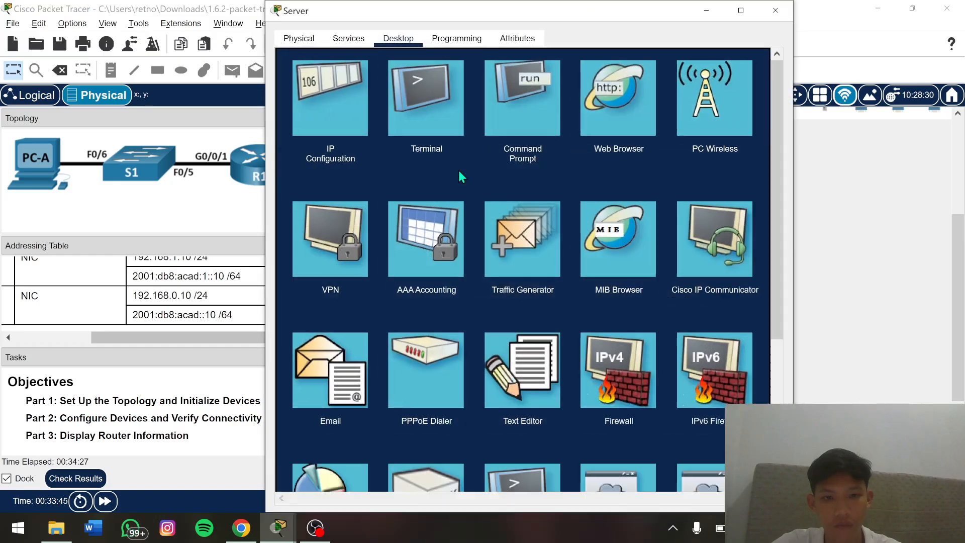
left_click(340, 102)
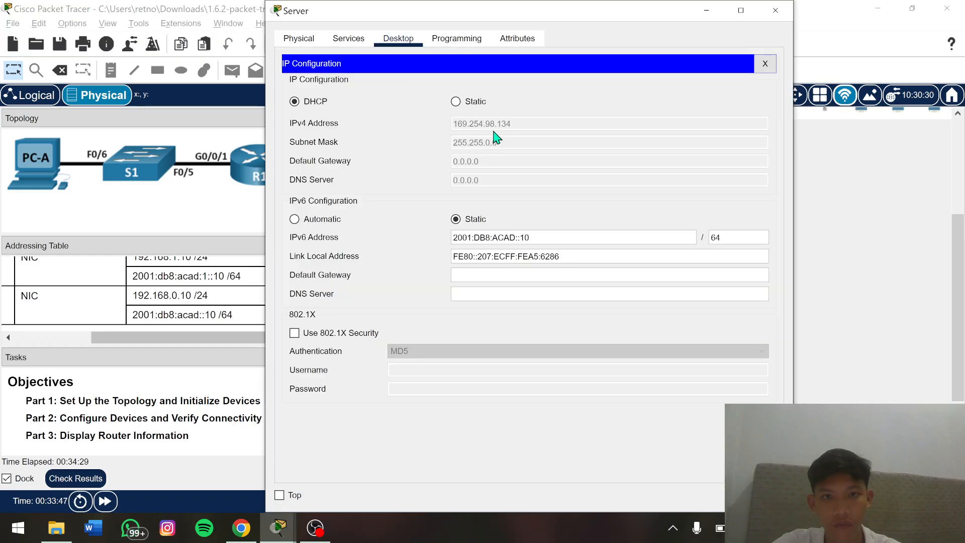
left_click(455, 101)
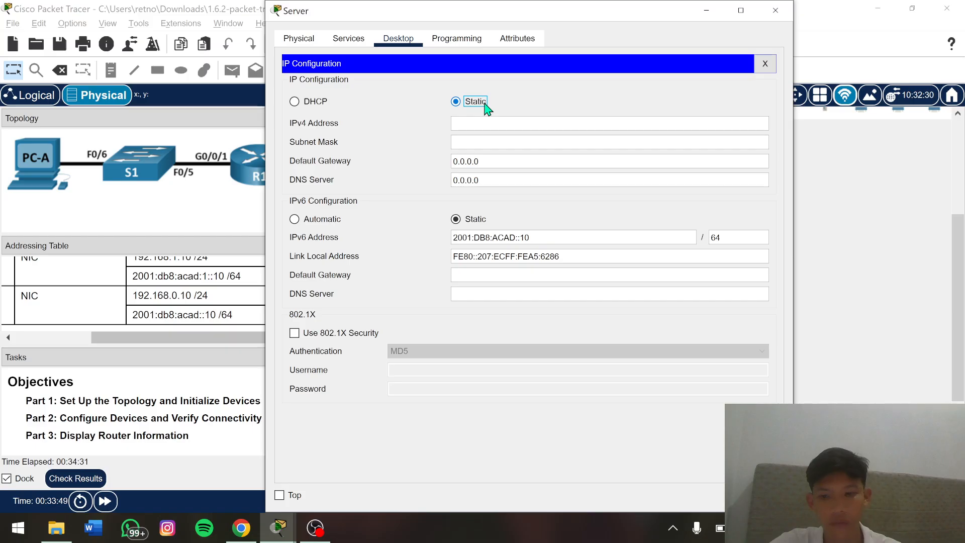
Place the Server window beside the addressing table and set the Server's IPv4 address to 192.168.0.10
key("super+Right")
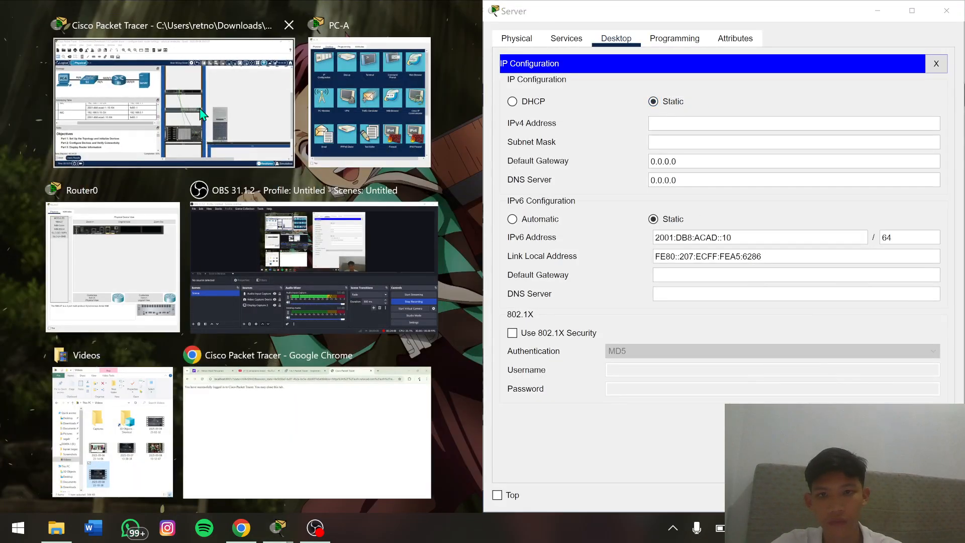
left_click(204, 113)
scroll(117, 273, "up", 1)
scroll(117, 273, "down", 1)
scroll(117, 278, "left", 3)
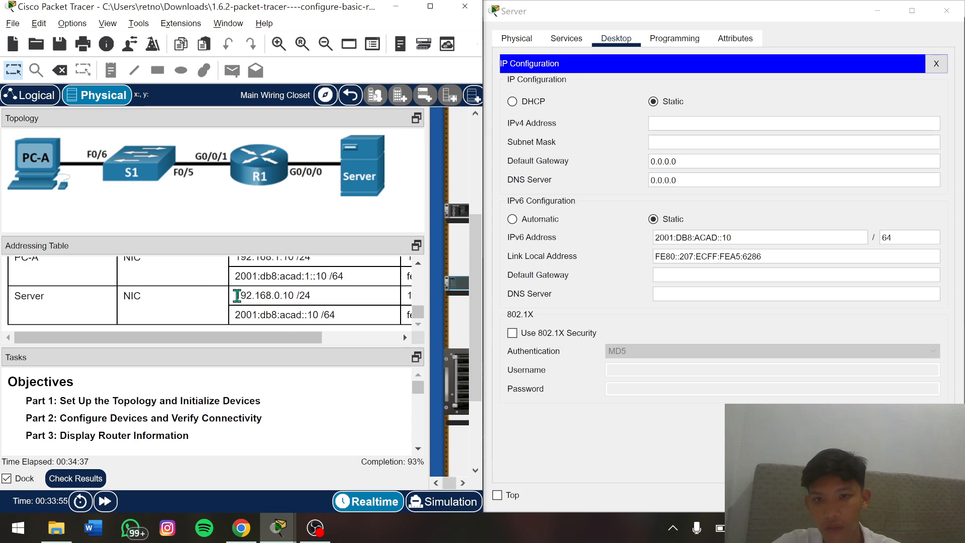
left_click_drag(235, 296, 694, 124)
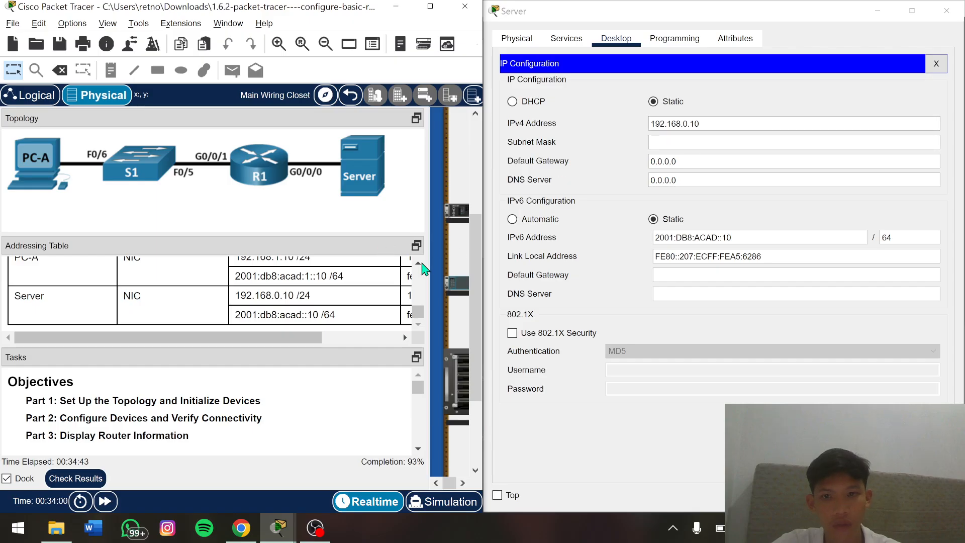
scroll(238, 322, "right", 3)
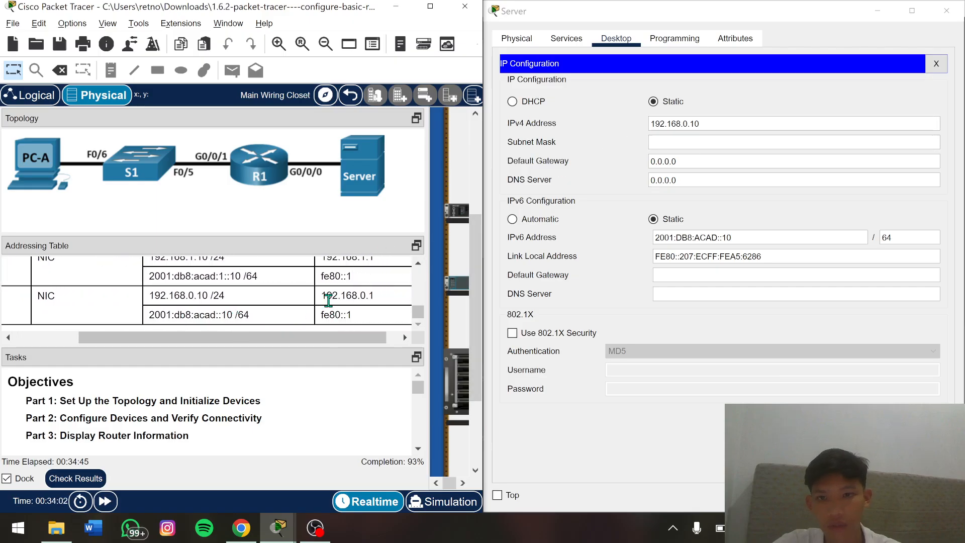
left_click_drag(322, 300, 676, 146)
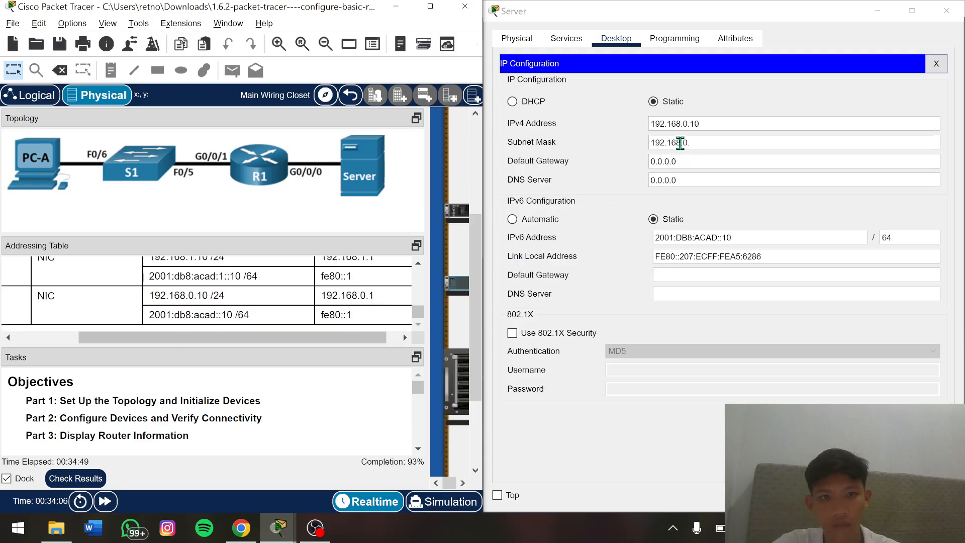
scroll(334, 292, "up", 5)
scroll(334, 292, "down", 2)
scroll(334, 291, "down", 5)
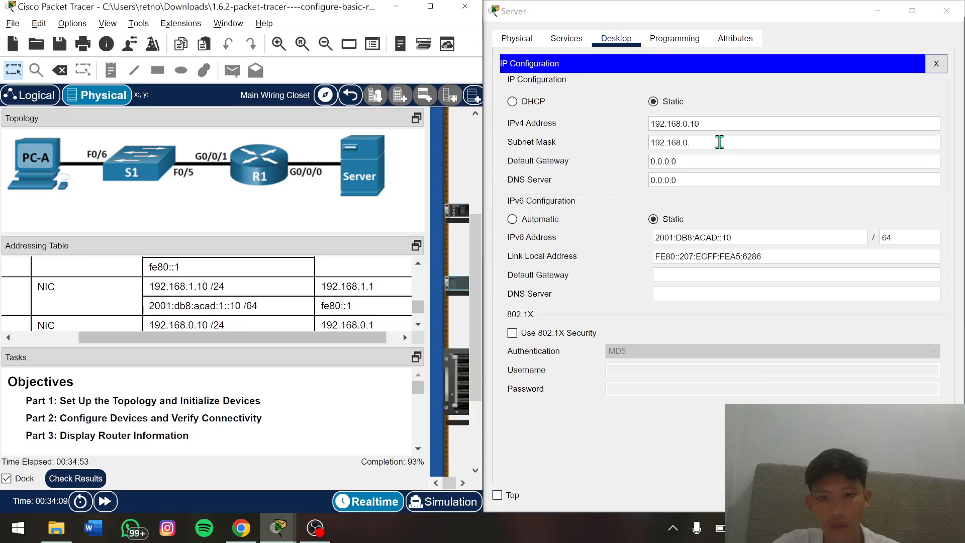
left_click(720, 143)
key("ctrl+a")
key("BackSpace")
Set the Server's IPv4 default gateway to 192.168.0.1 and fill in the subnet mask 255.255.255.0
left_click(700, 164)
key("BackSpace")
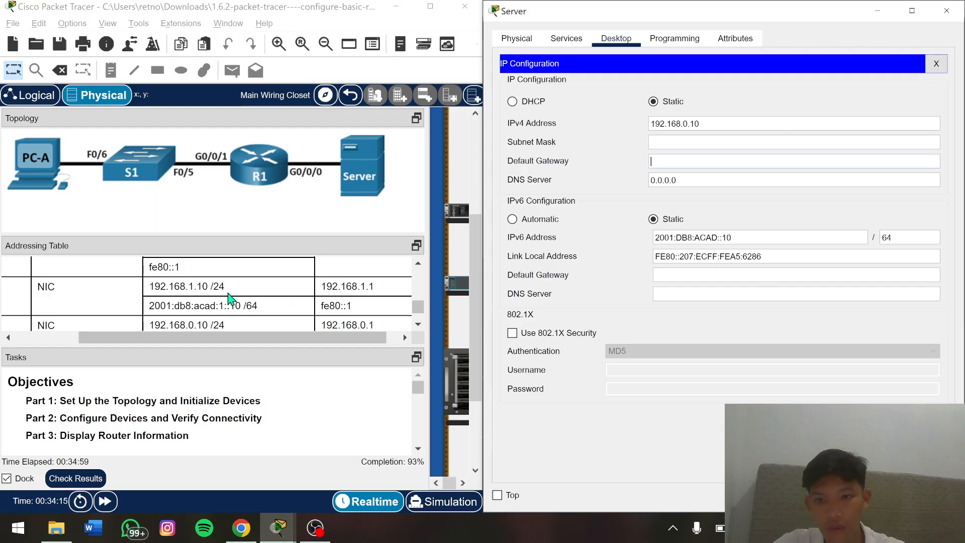
scroll(228, 298, "down", 1)
left_click_drag(321, 294, 688, 164)
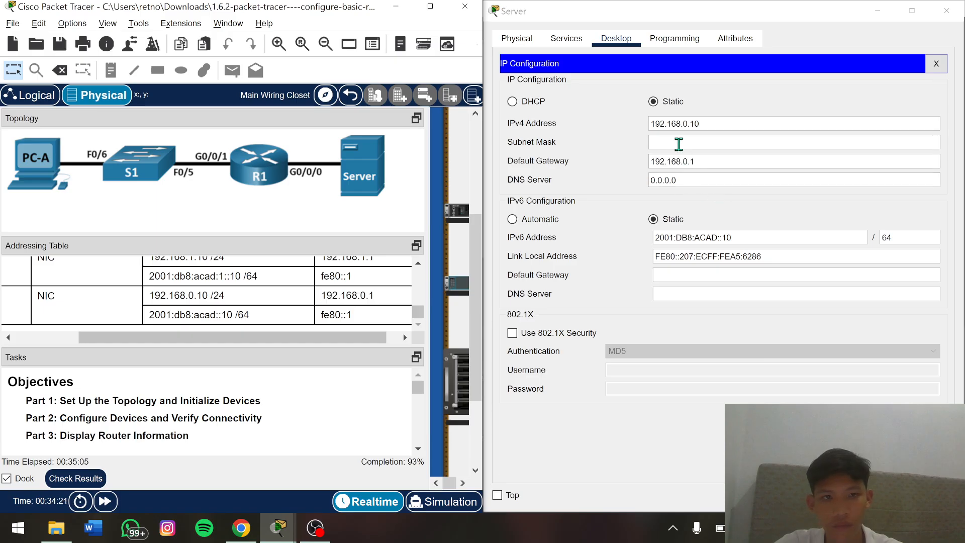
left_click(724, 125)
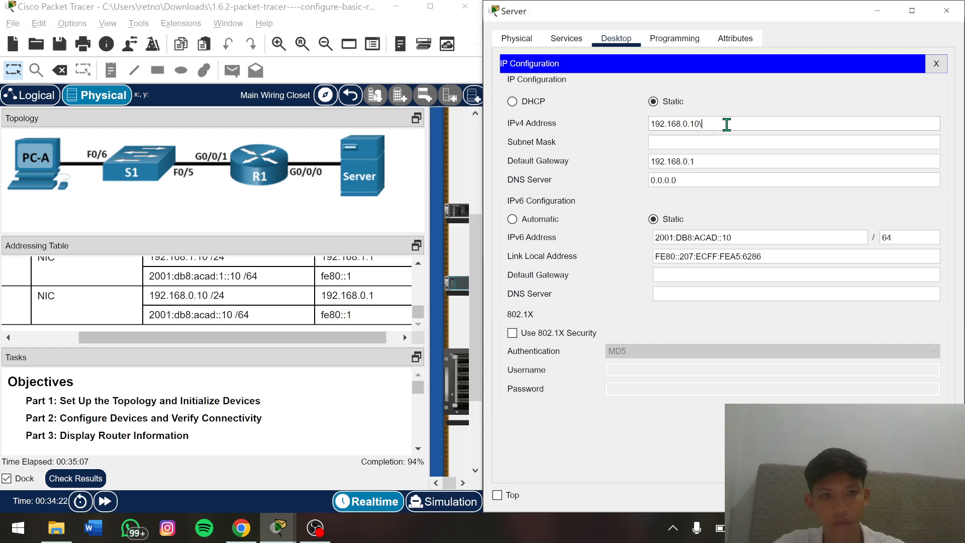
key("Tab")
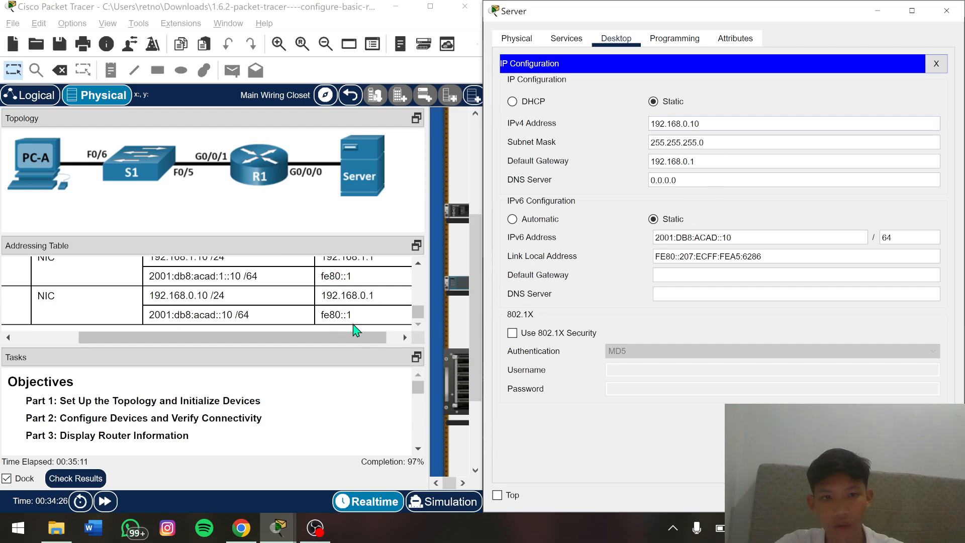
Set the Server's IPv6 default gateway to fe80::1, copied from its row in the addressing table
left_click_drag(322, 313, 351, 315)
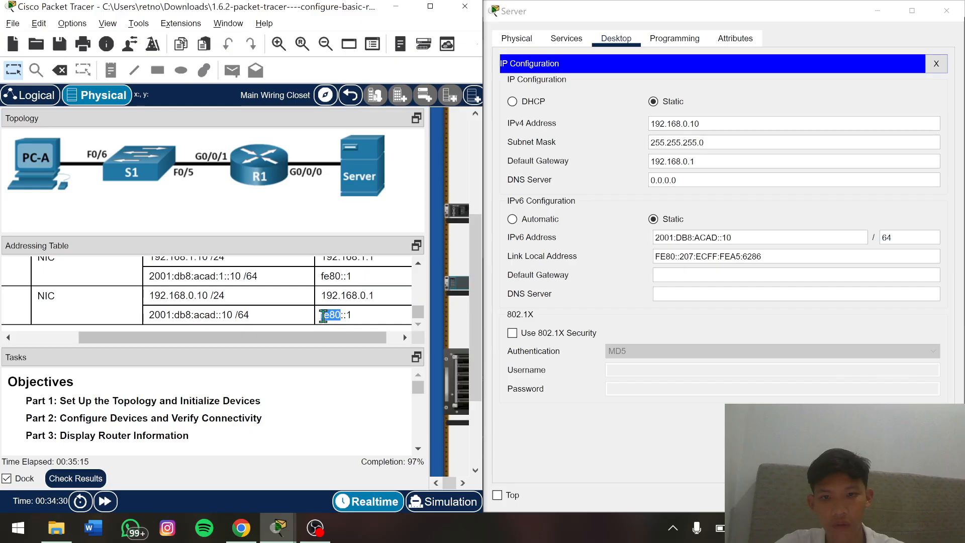
left_click(351, 315)
left_click_drag(350, 315, 319, 322)
key("ctrl+c")
left_click(679, 276)
key("ctrl+v")
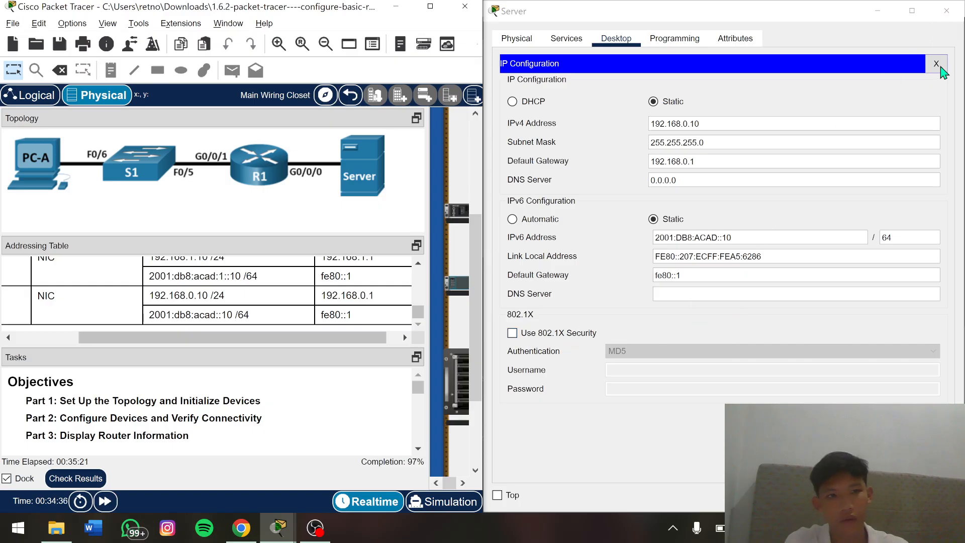
Close the Server's IP configuration and check the activity results for assessment items still marked incorrect
left_click(936, 64)
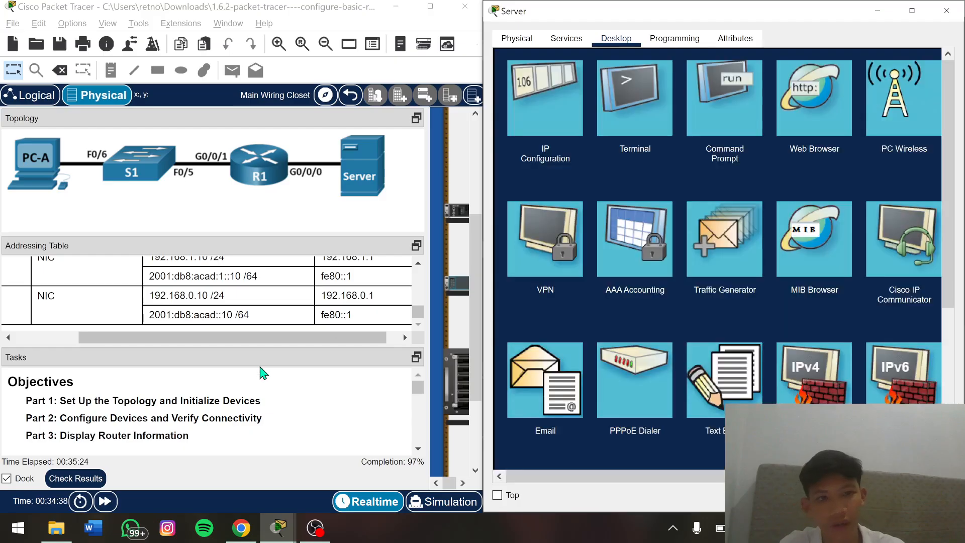
left_click(86, 478)
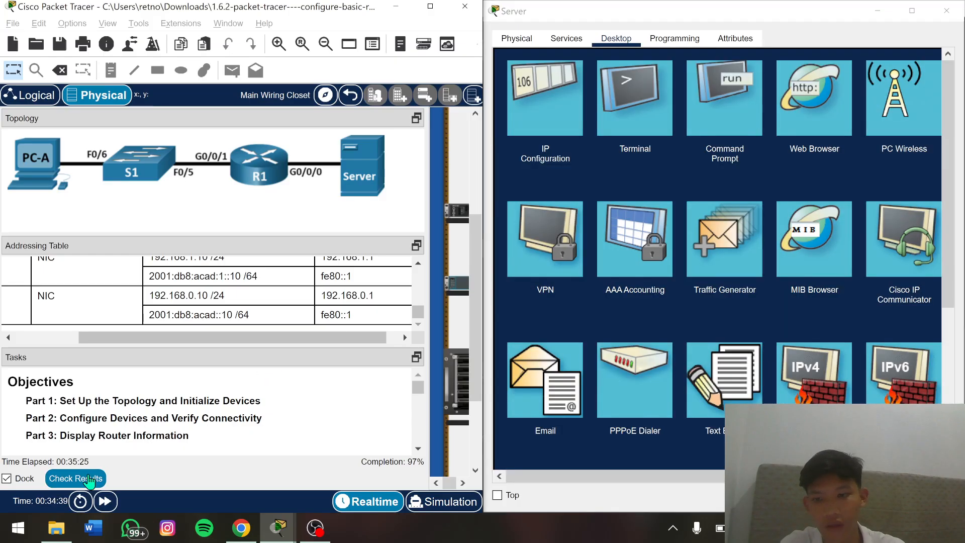
left_click(134, 101)
scroll(149, 219, "up", 1)
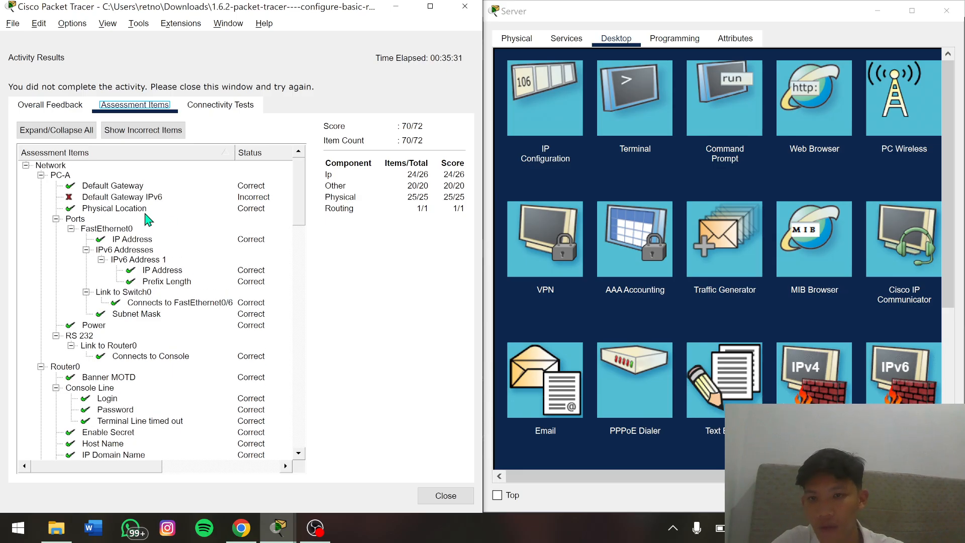
left_click(396, 7)
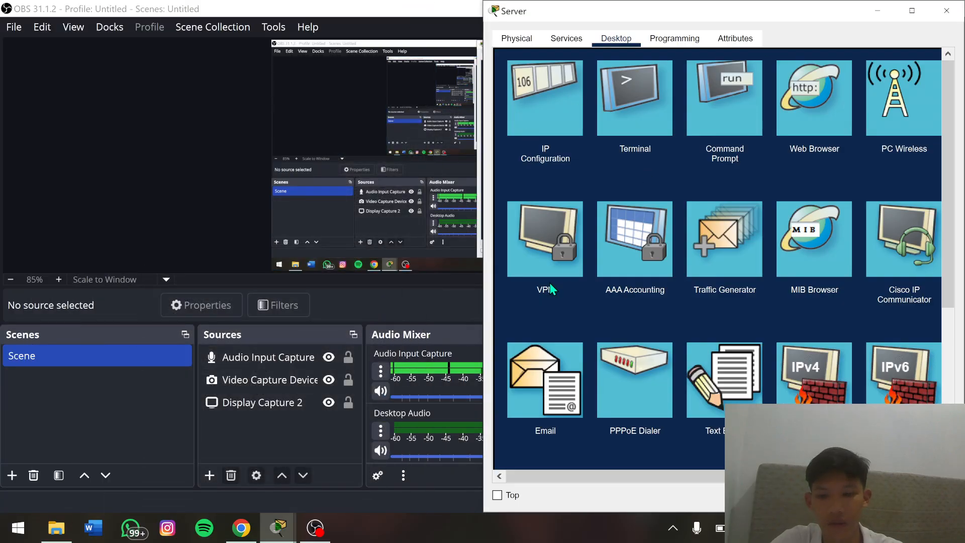
key("alt+Tab")
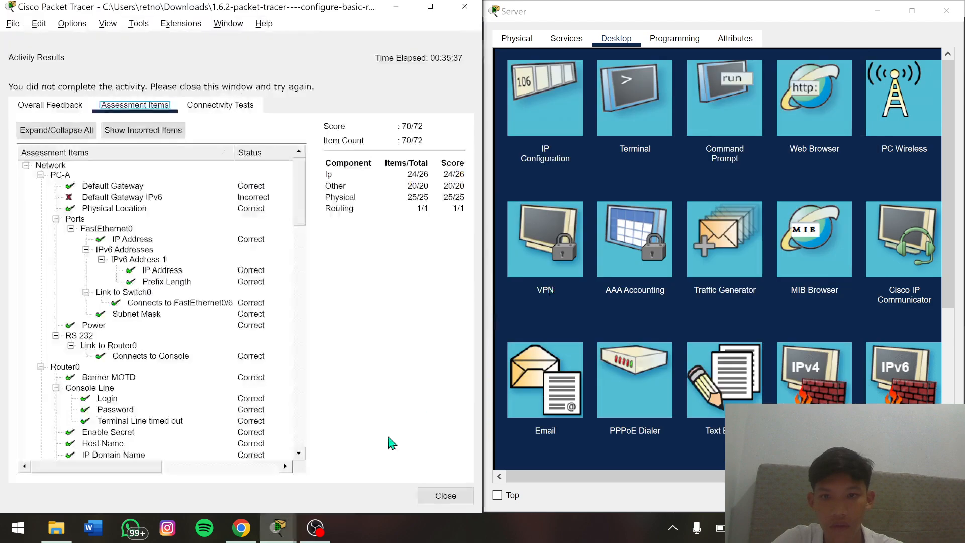
left_click(442, 496)
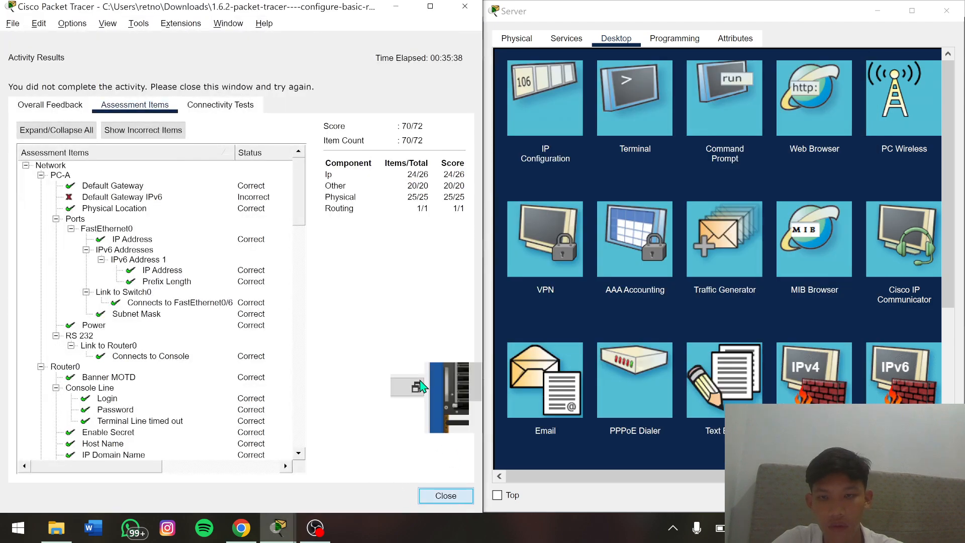
Open PC-A's IP configuration from the wiring closet, switch its IPv4 addressing to Static and place the window beside the instructions
left_click(431, 6)
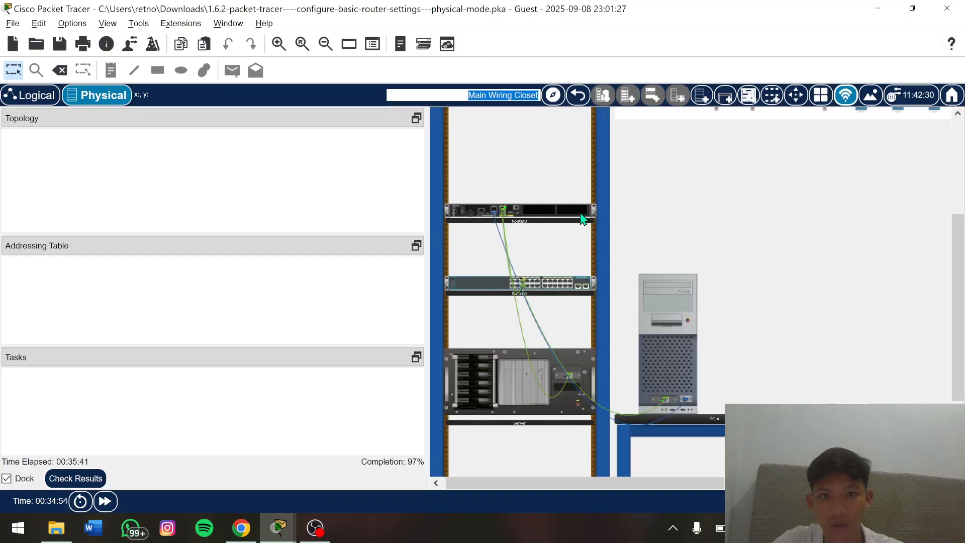
left_click(660, 321)
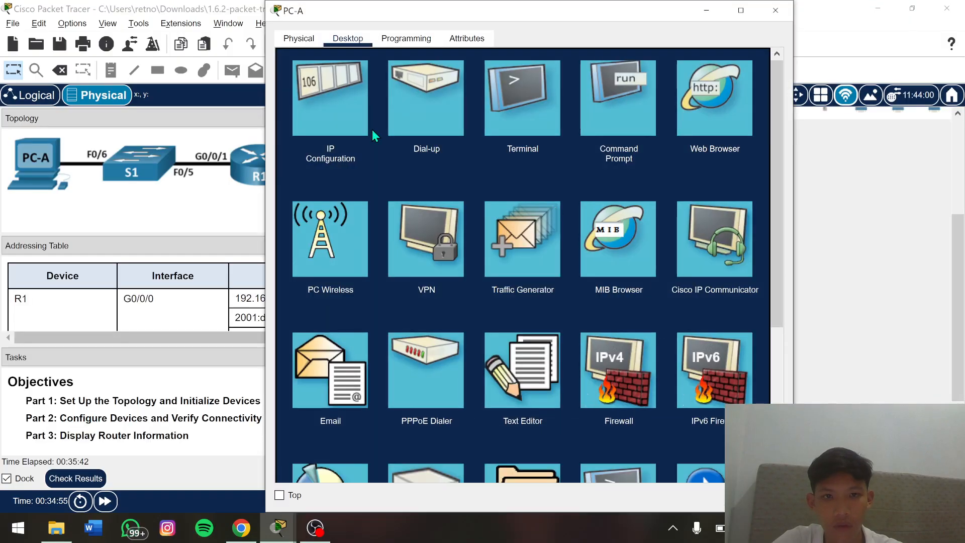
left_click(336, 127)
left_click(317, 120)
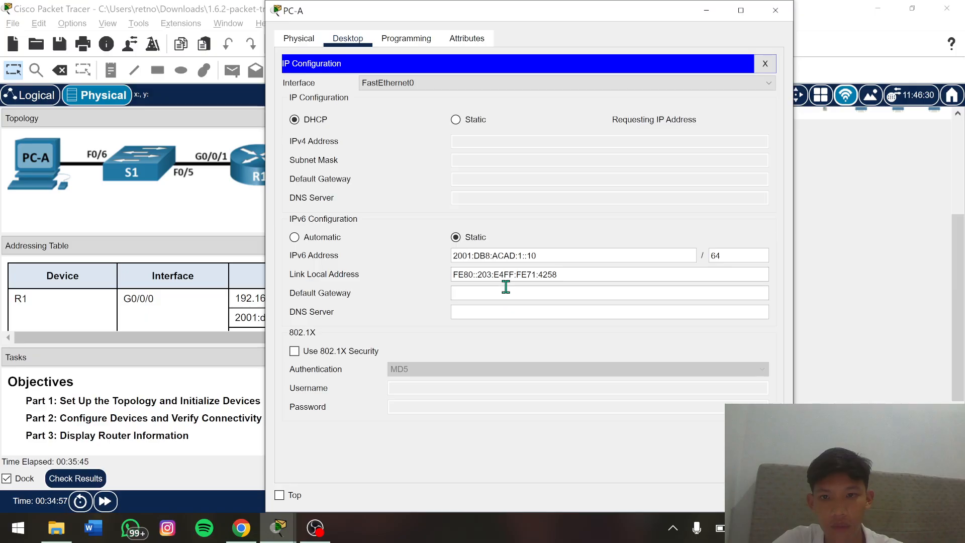
left_click(457, 121)
key("super+Right")
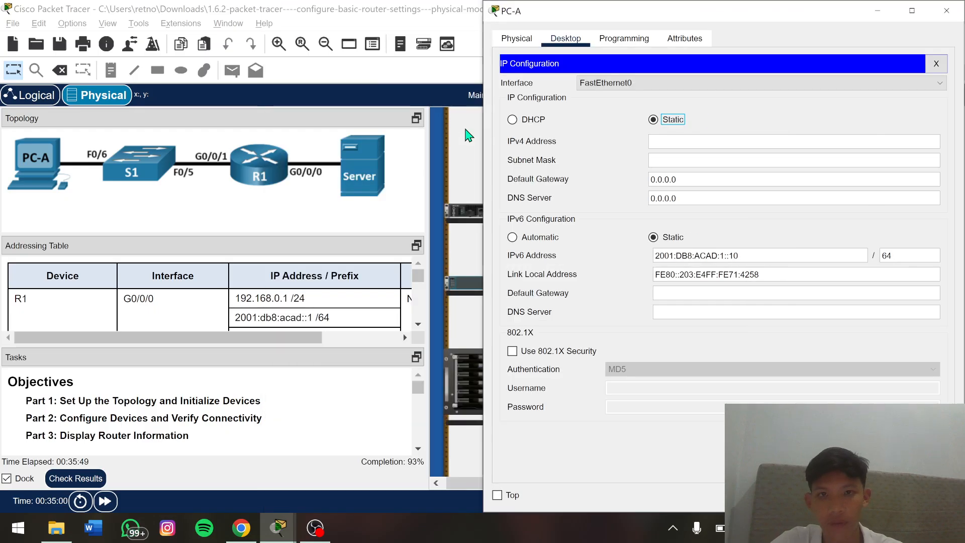
Set PC-A's IPv4 address to 192.168.1.10, copied from the addressing table, and fill in the subnet mask 255.255.255.0
left_click(176, 100)
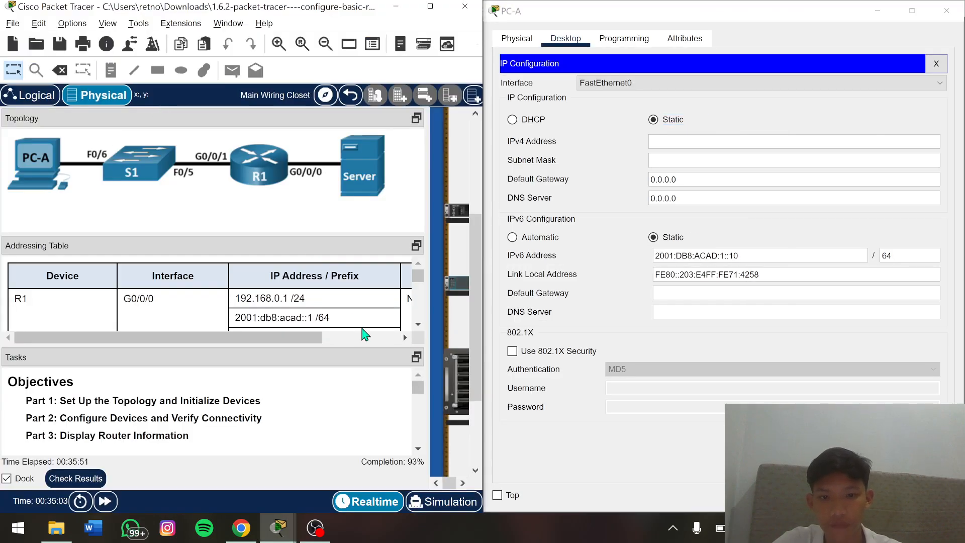
scroll(211, 315, "down", 5)
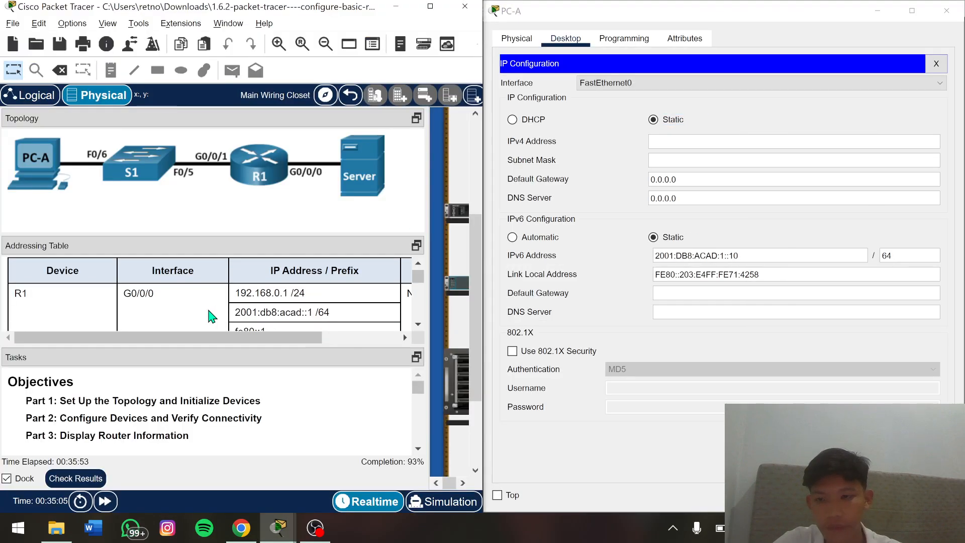
scroll(211, 317, "up", 3)
scroll(211, 317, "down", 1)
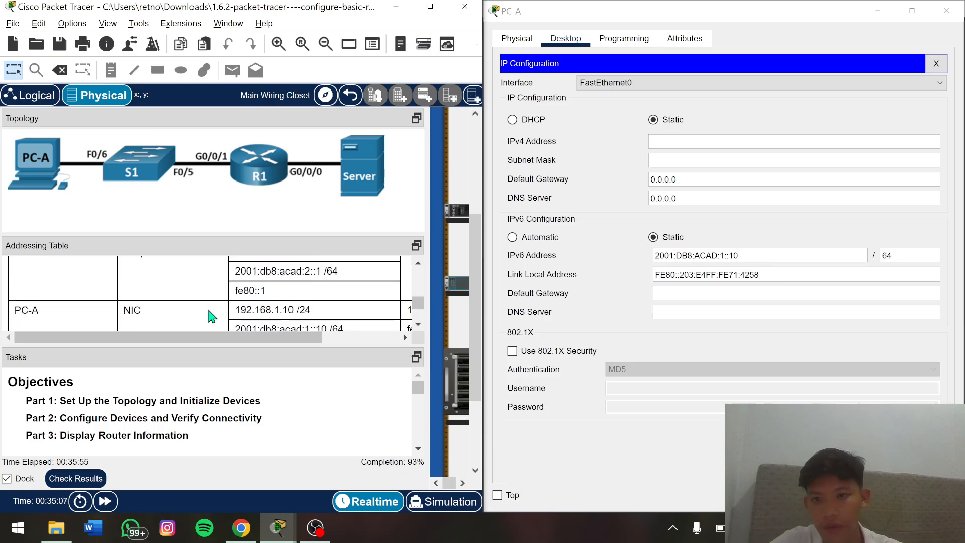
scroll(211, 316, "down", 1)
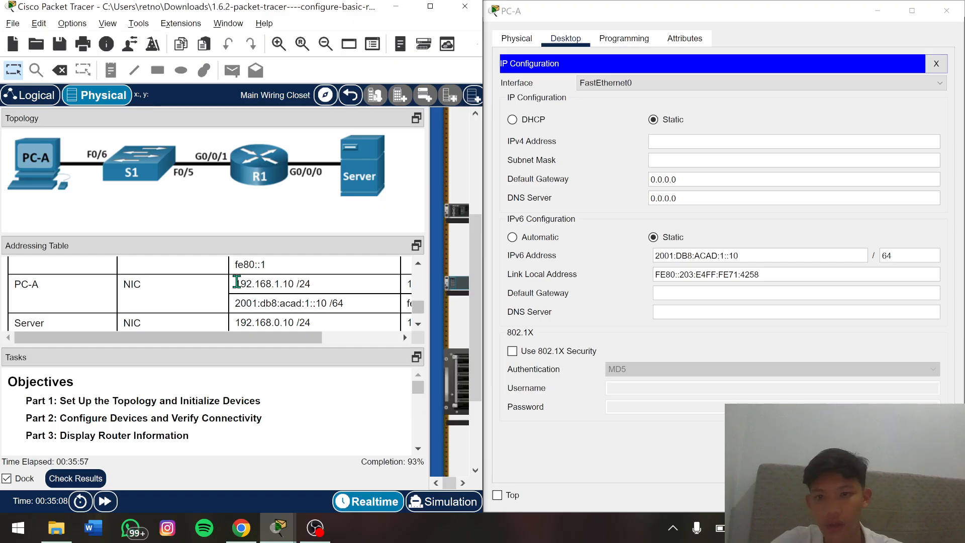
left_click_drag(235, 284, 716, 143)
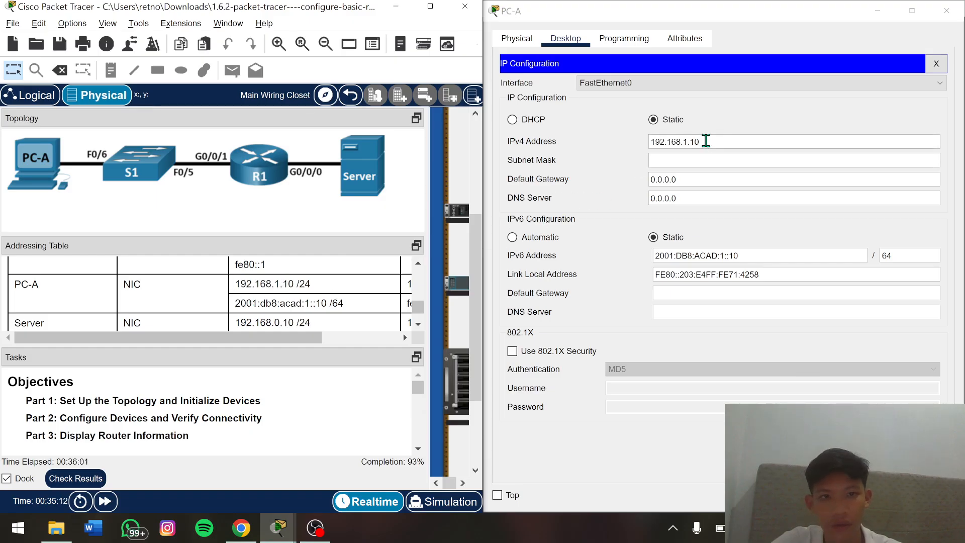
left_click(717, 141)
key("Return")
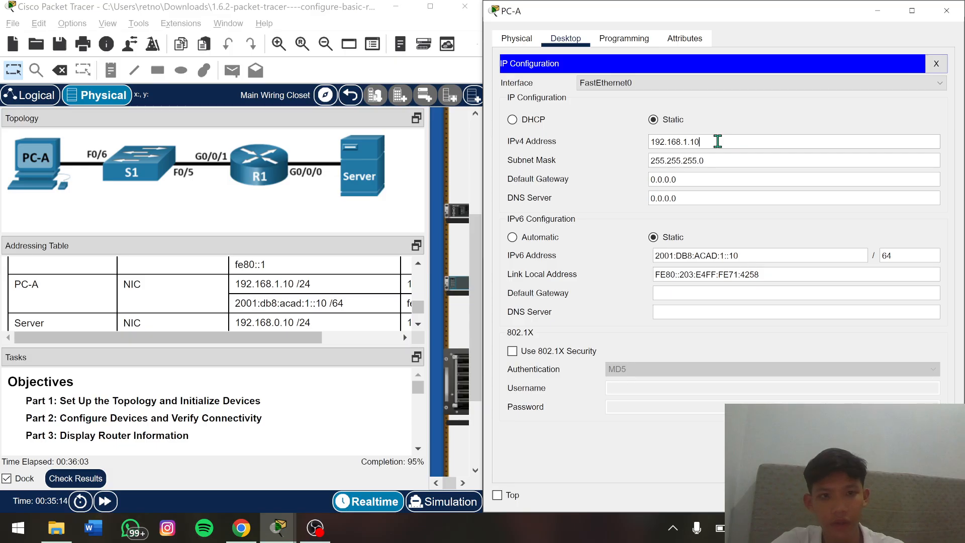
Set PC-A's IPv4 default gateway to 192.168.1.1, copied from its row in the addressing table
scroll(347, 302, "right", 3)
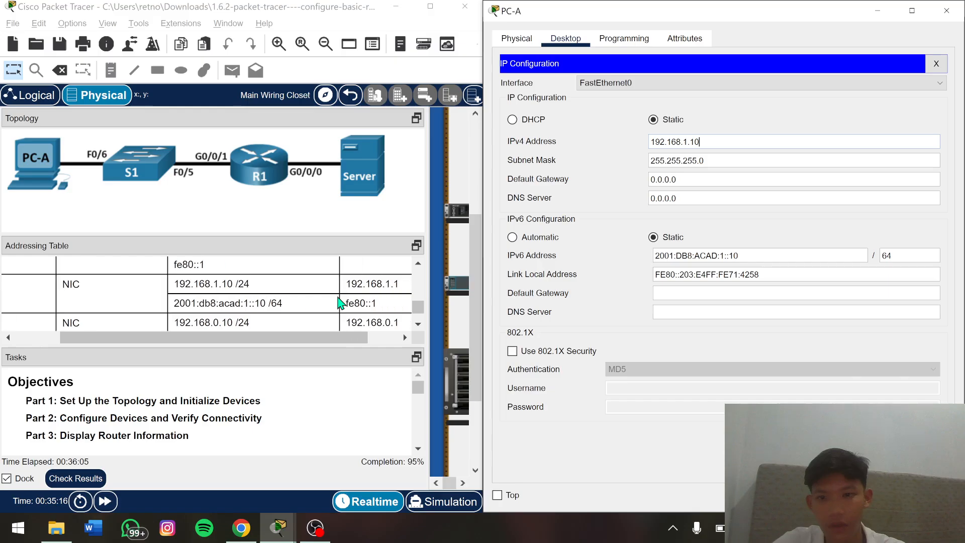
scroll(340, 303, "right", 1)
left_click_drag(306, 287, 682, 179)
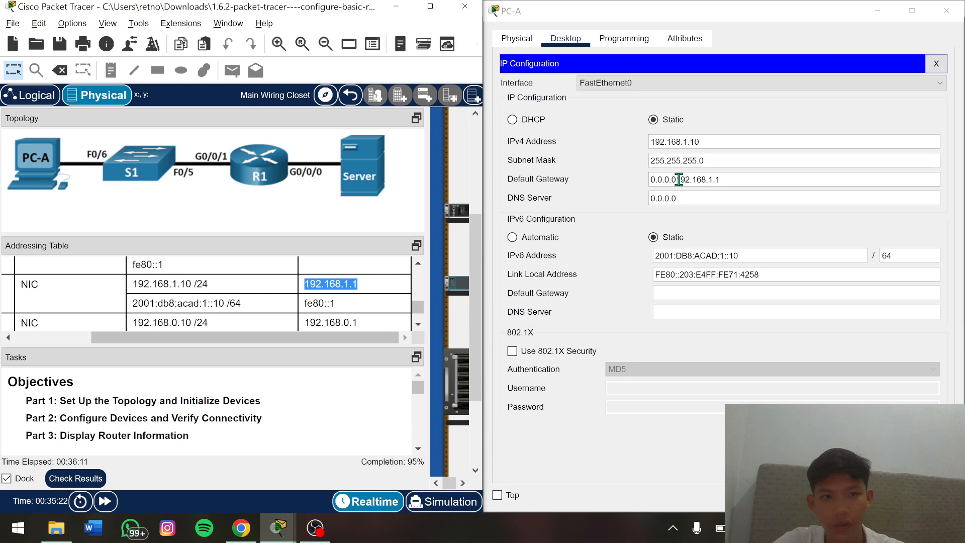
left_click(678, 179)
key("BackSpace")
key("BackSpace")
key("BackSpace")
key("BackSpace")
key("BackSpace")
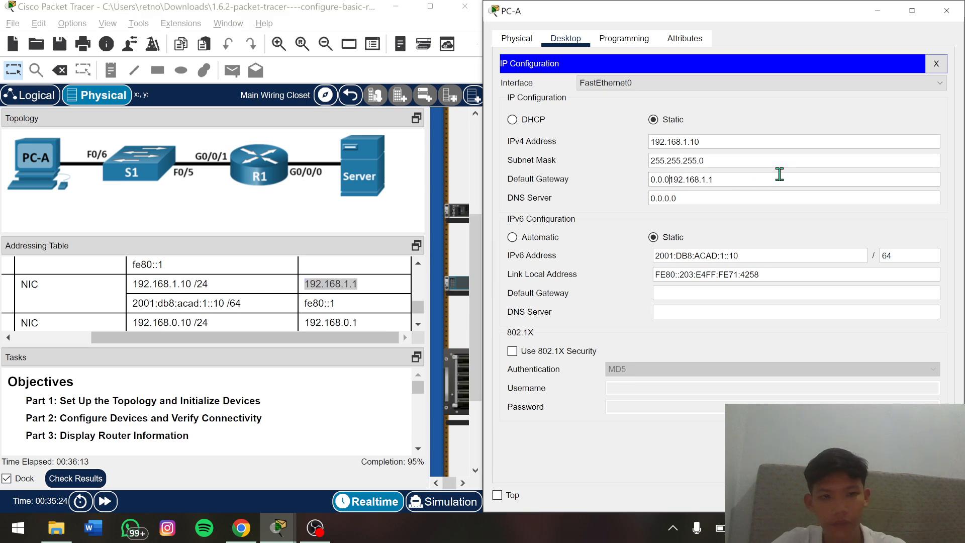
key("BackSpace")
key("BackSpace")
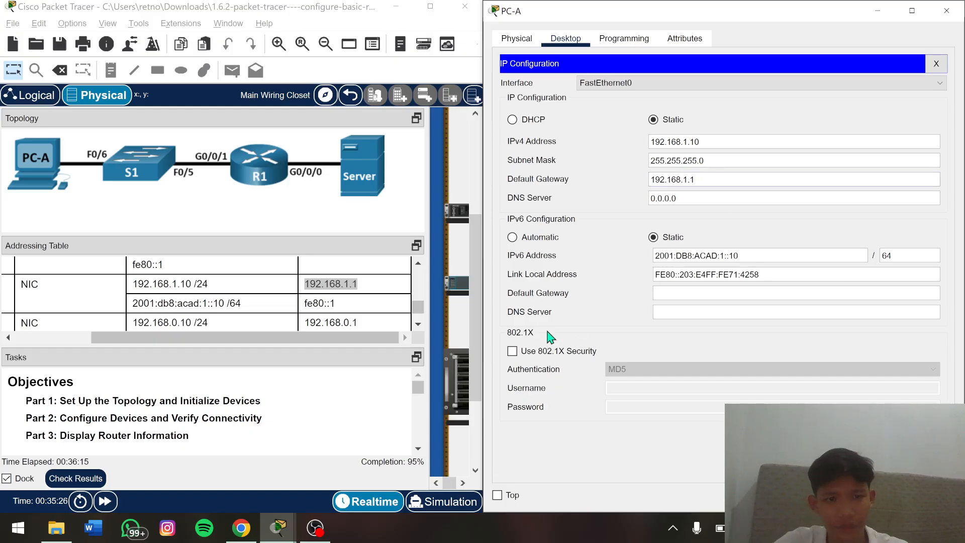
Set PC-A's IPv6 default gateway to fe80::1, copied from its row in the addressing table
left_click(306, 304)
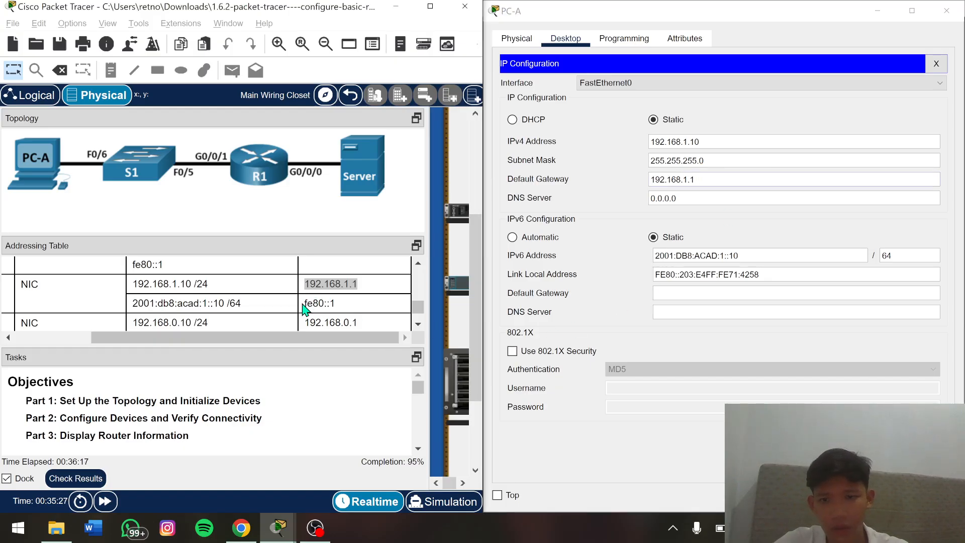
left_click_drag(305, 303, 342, 310)
key("ctrl+c")
left_click(664, 293)
key("ctrl+v")
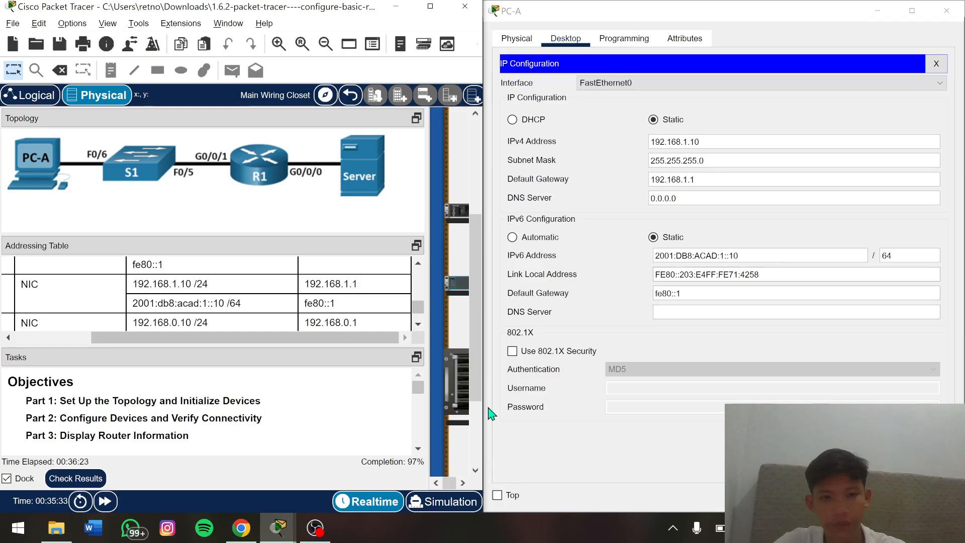
Check the activity's assessment items for PC-A, and close both the results and PC-A's IP configuration
left_click(75, 479)
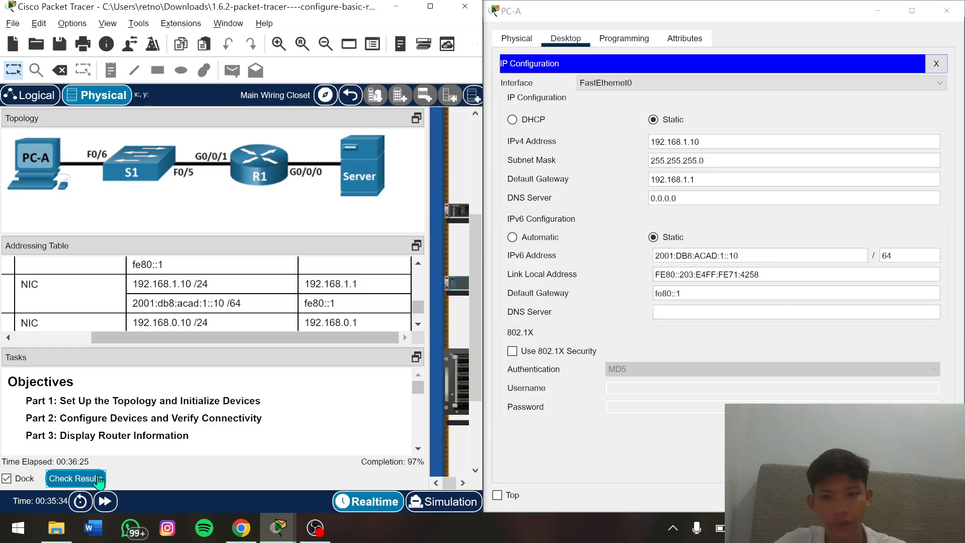
left_click(157, 104)
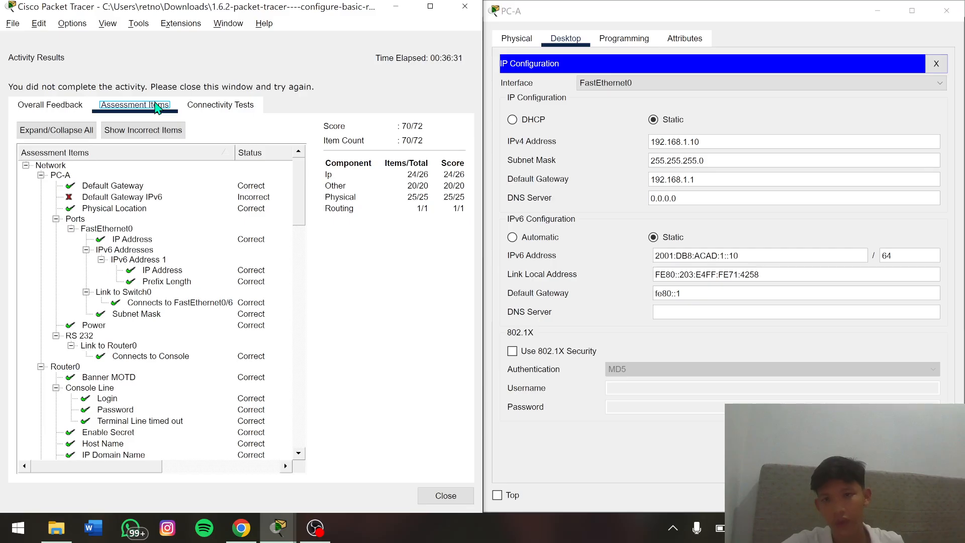
left_click(440, 495)
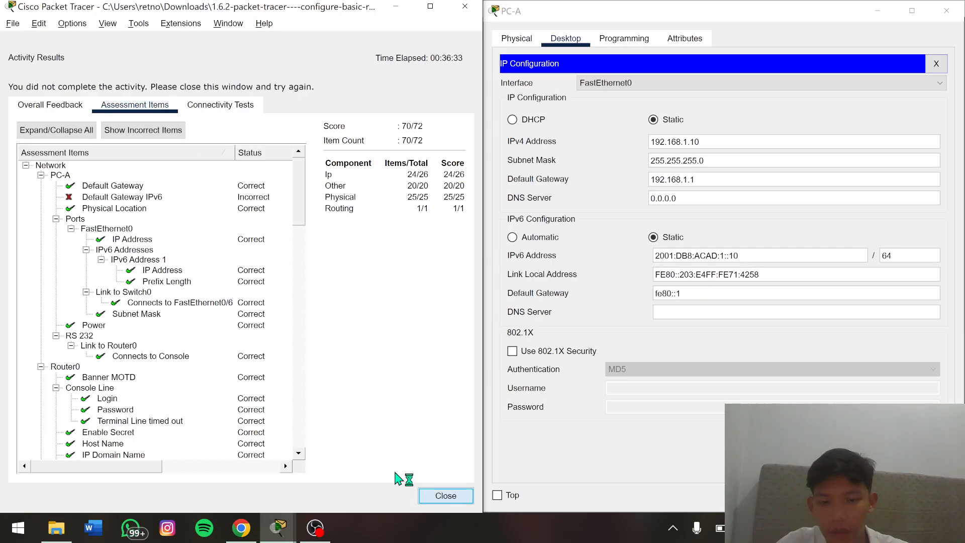
left_click(445, 495)
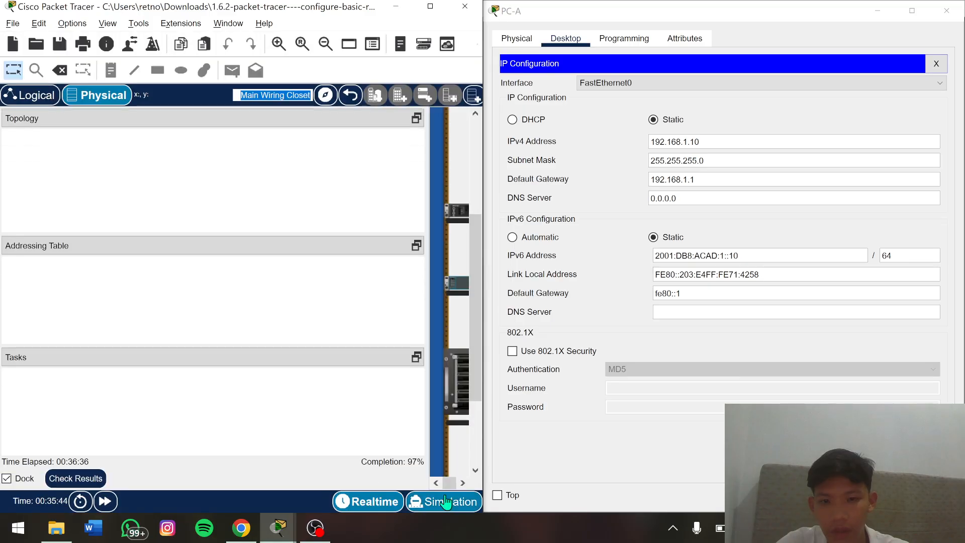
left_click(936, 65)
left_click(935, 66)
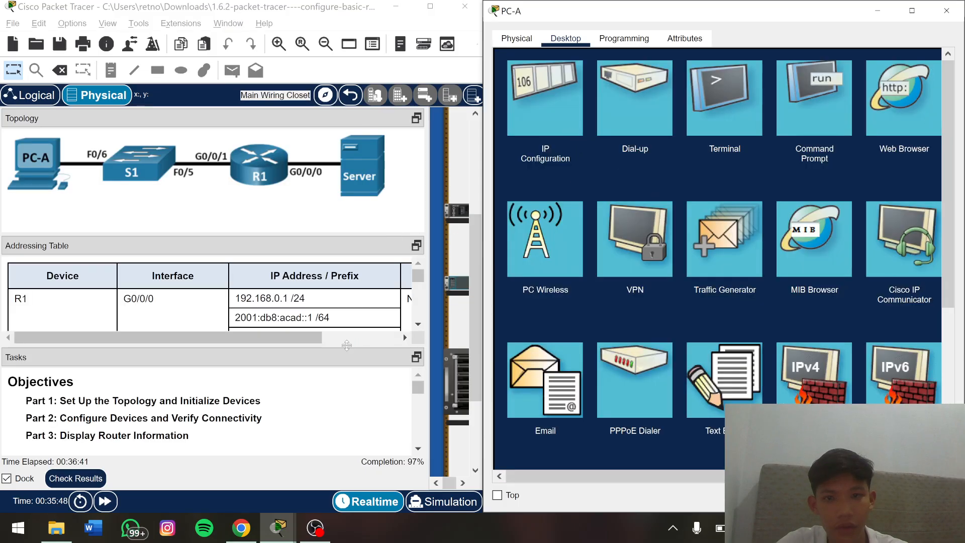
Decline the network reset and check the activity's assessment items again
left_click(80, 501)
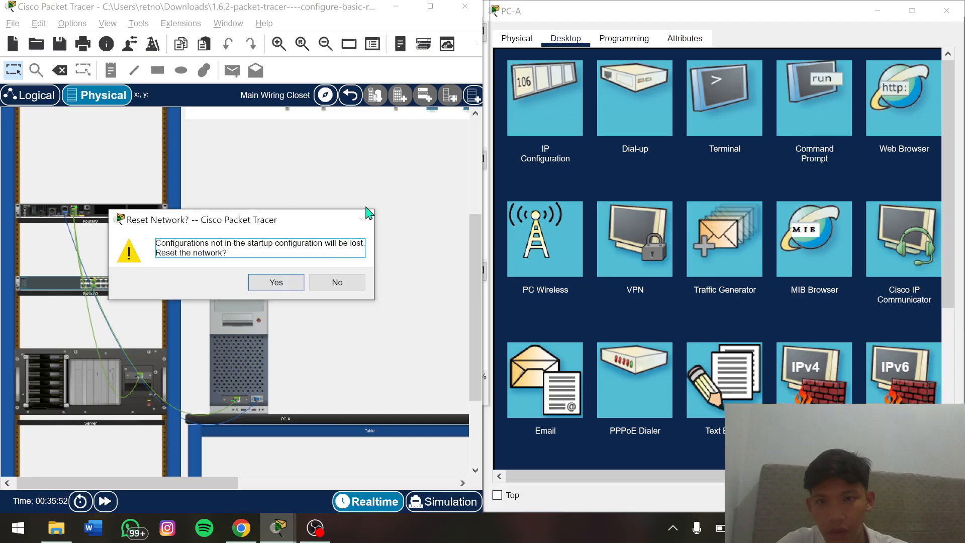
left_click(330, 285)
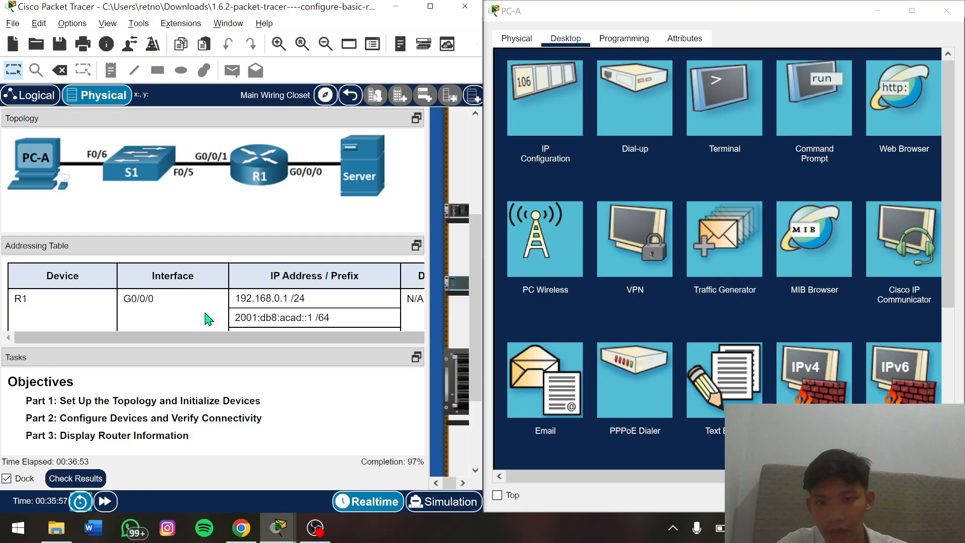
scroll(209, 319, "down", 5)
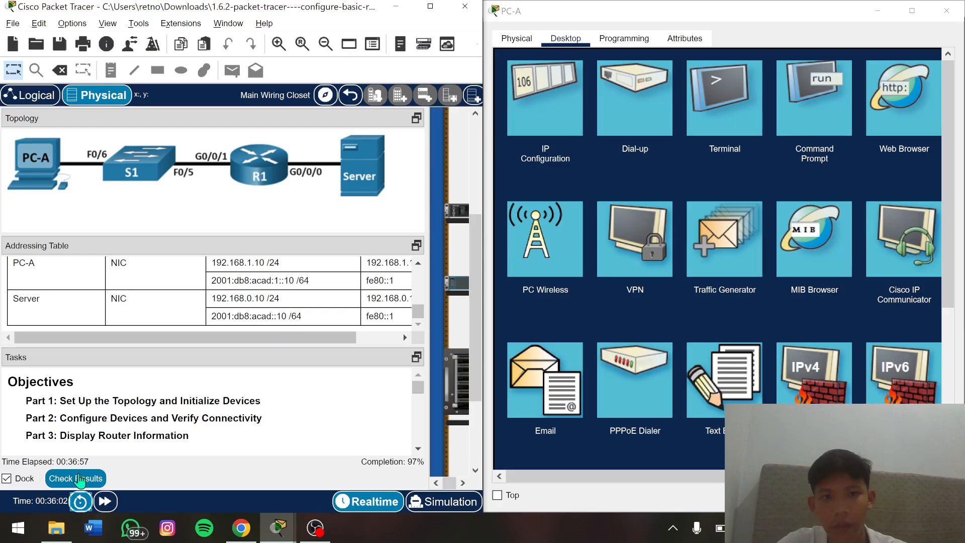
left_click(81, 478)
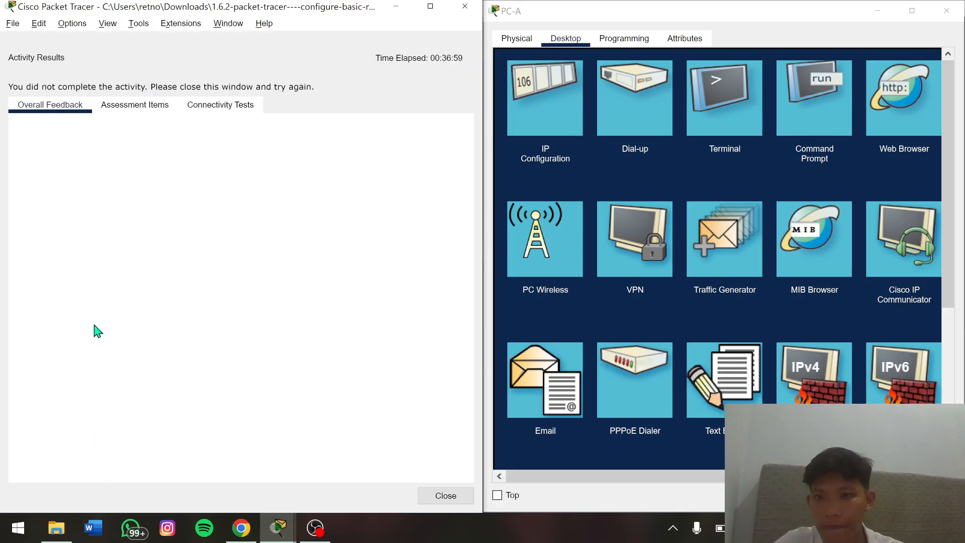
left_click(128, 108)
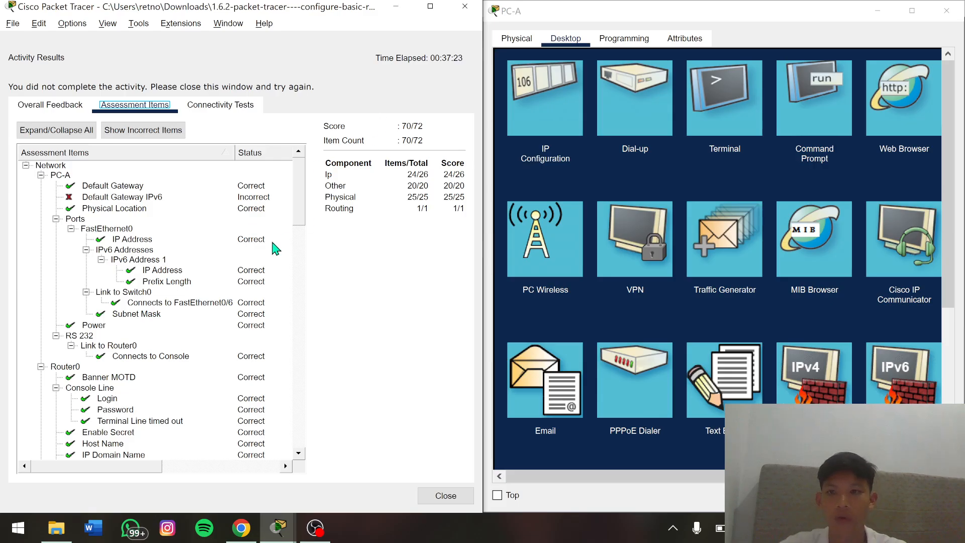
Reopen PC-A's IP configuration, re-enter fe80::1 as the IPv6 default gateway and close the activity results
left_click(556, 99)
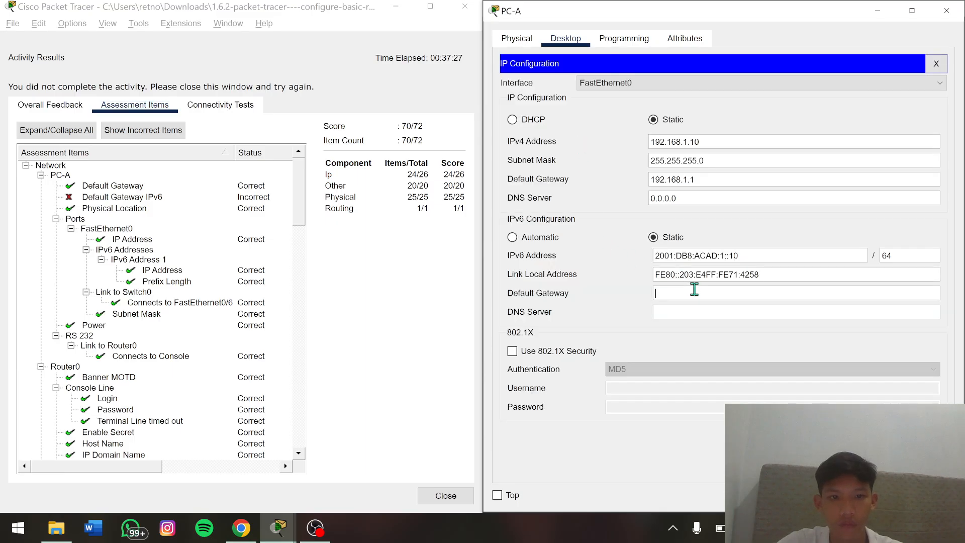
left_click(671, 293)
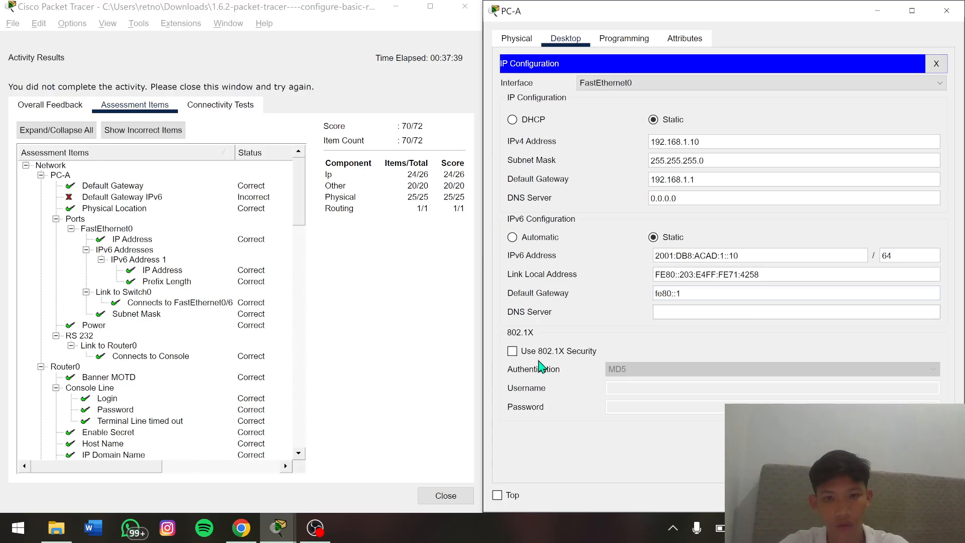
left_click(445, 500)
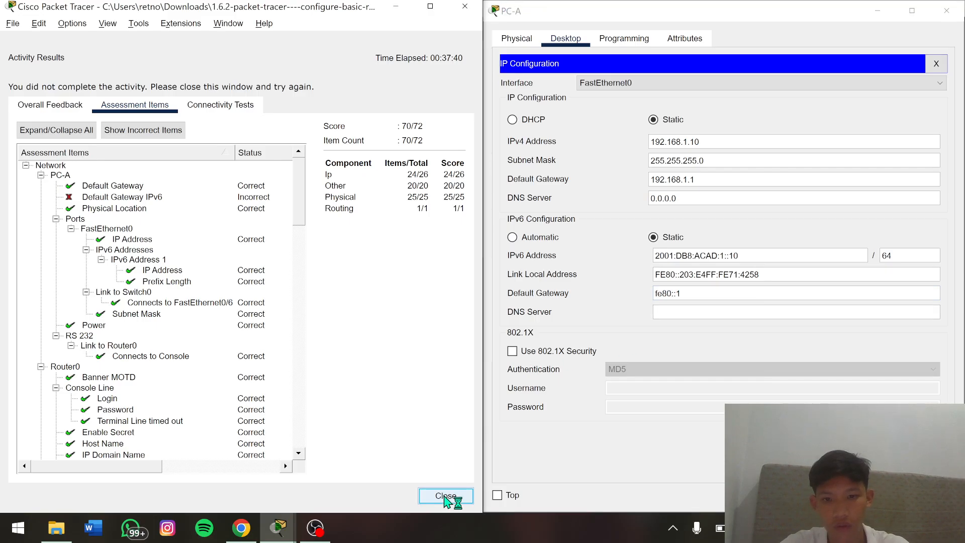
Recheck the activity's assessment items from PC-A through the Server, closing PC-A's IP configuration and the activity results
left_click(455, 502)
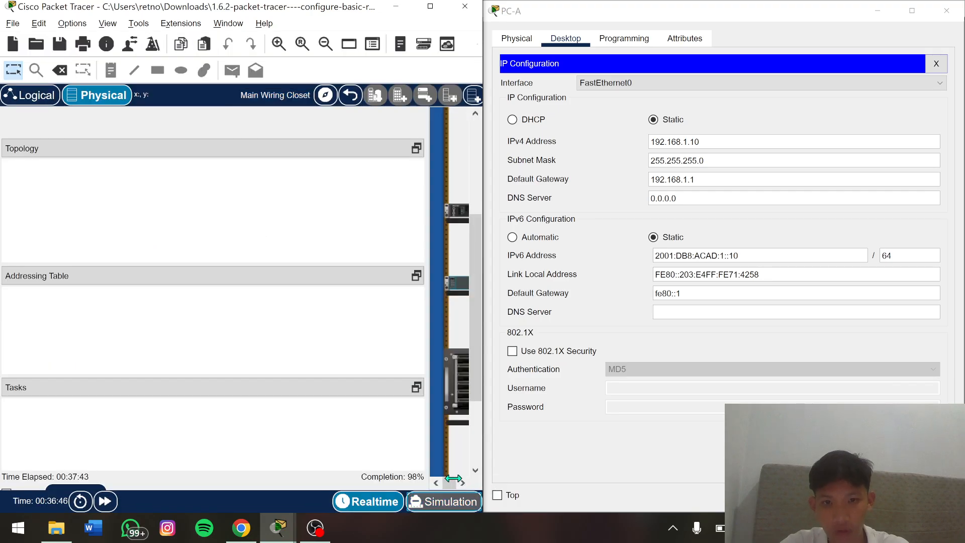
left_click(451, 502)
left_click(384, 287)
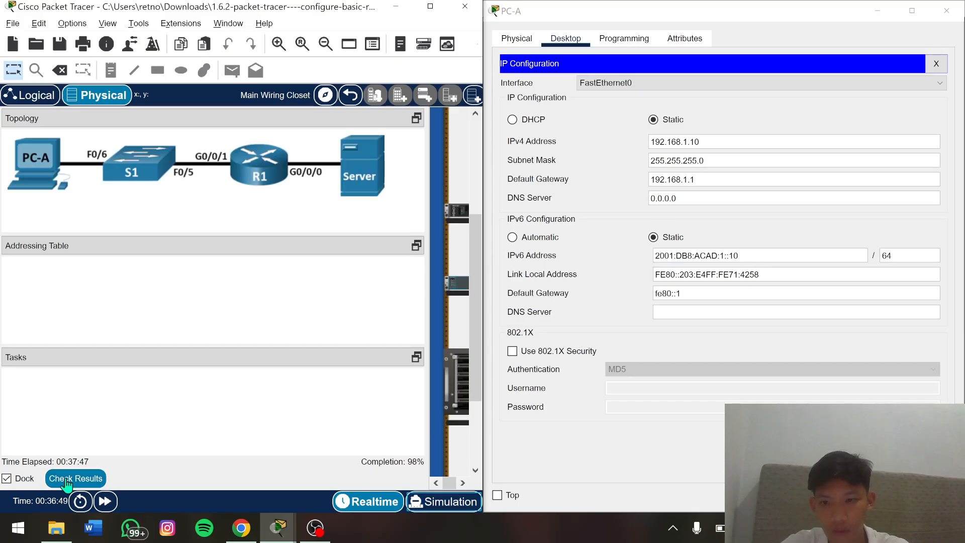
left_click(90, 483)
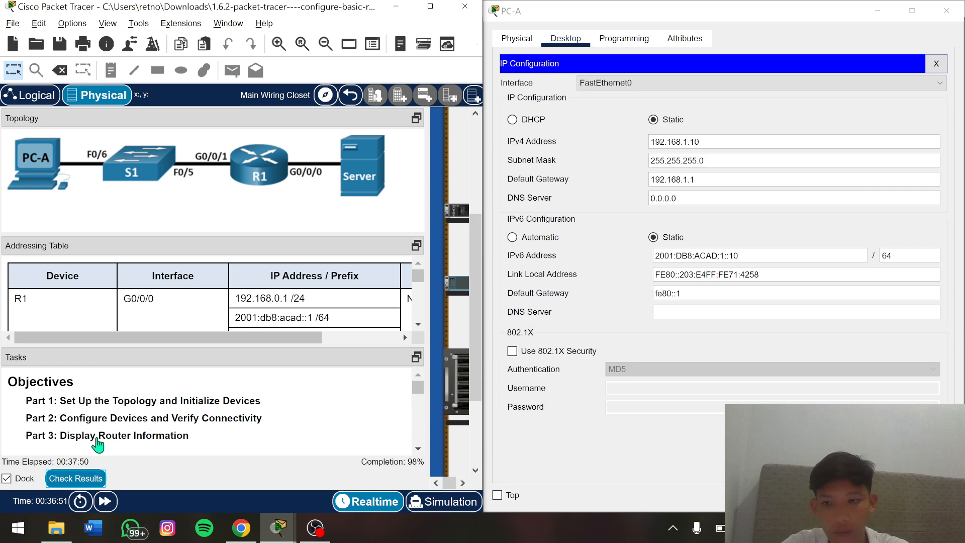
left_click(134, 111)
scroll(167, 335, "down", 15)
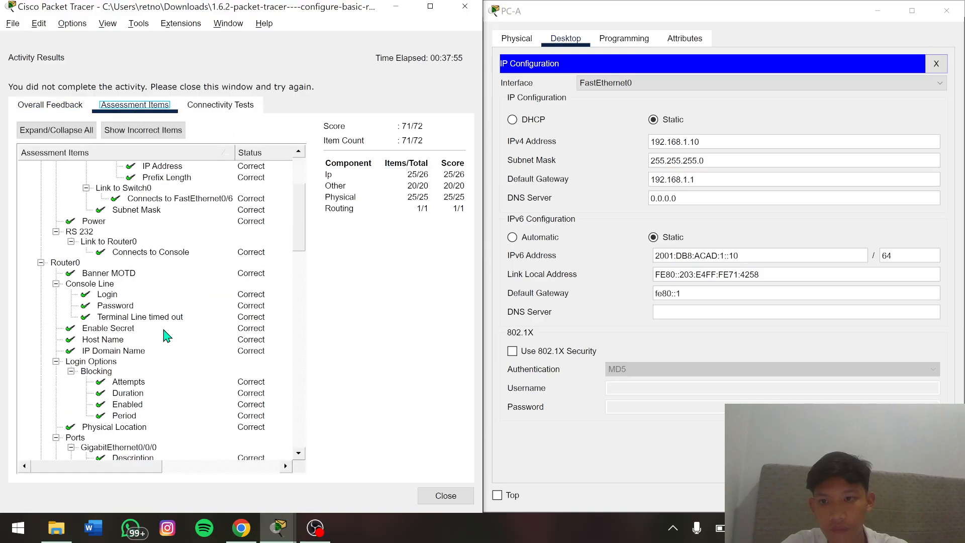
scroll(166, 335, "down", 5)
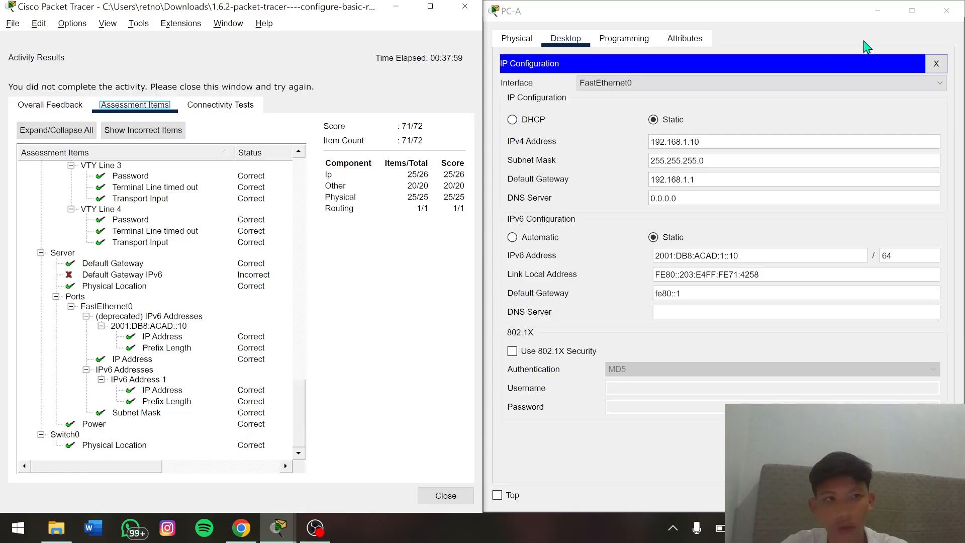
left_click(933, 61)
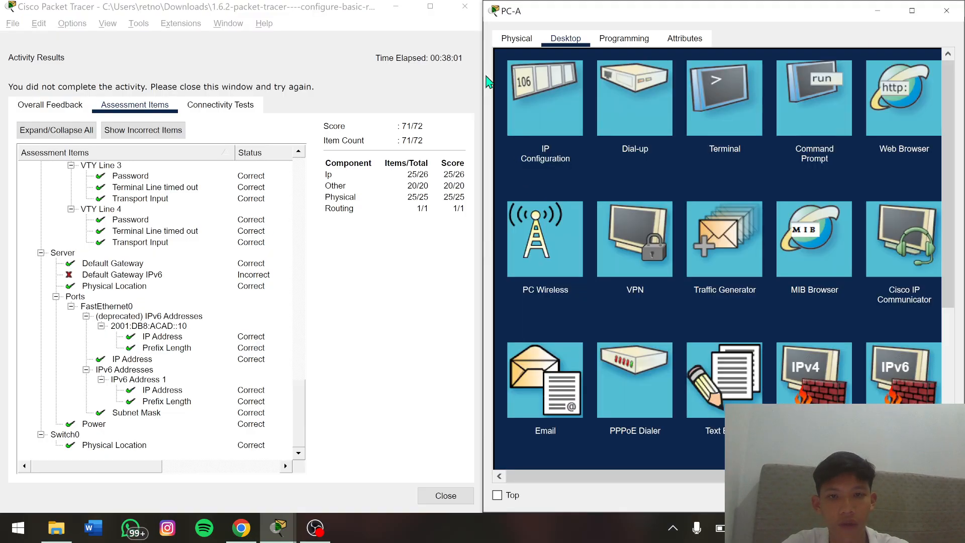
left_click(464, 498)
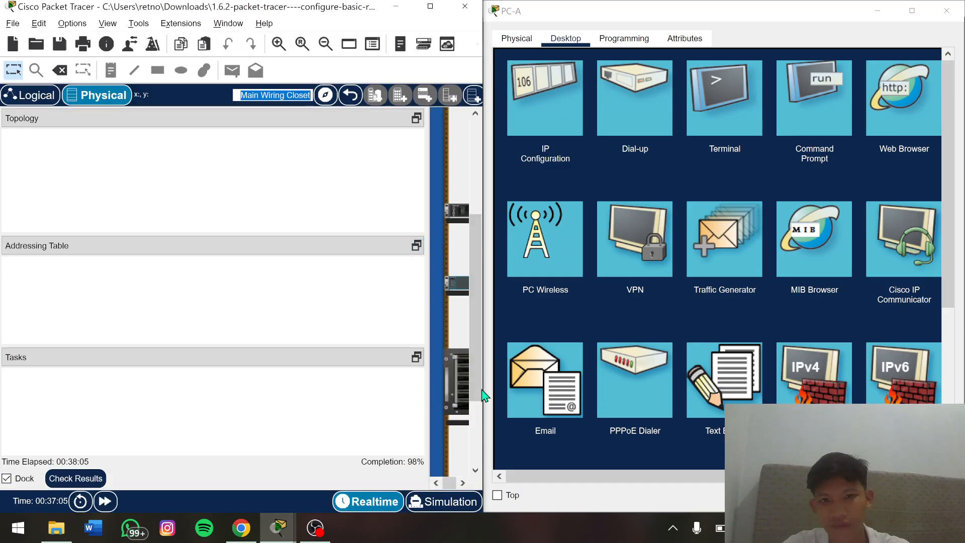
Open the Server's IP configuration beside the activity window, set its IPv6 default gateway to fe80::1 and close the configuration
left_click(451, 376)
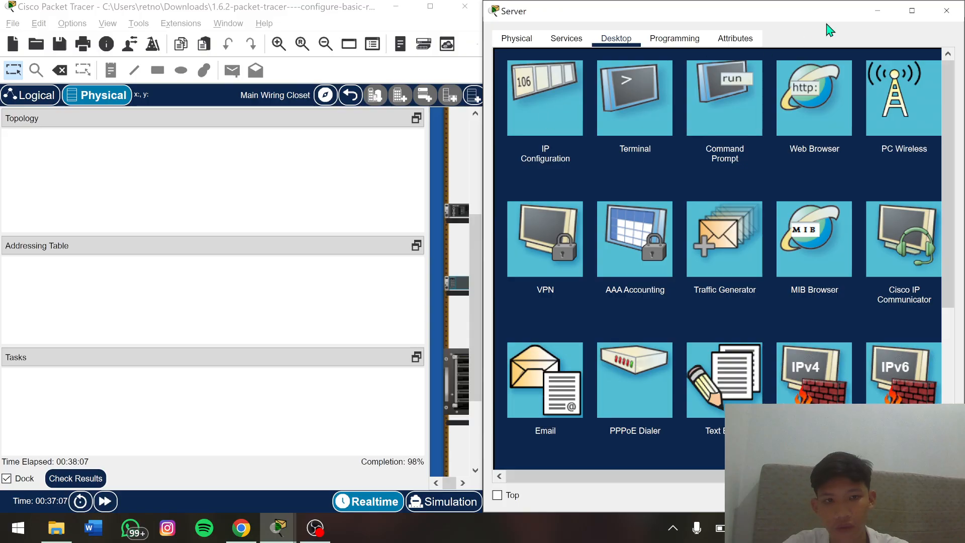
left_click(883, 16)
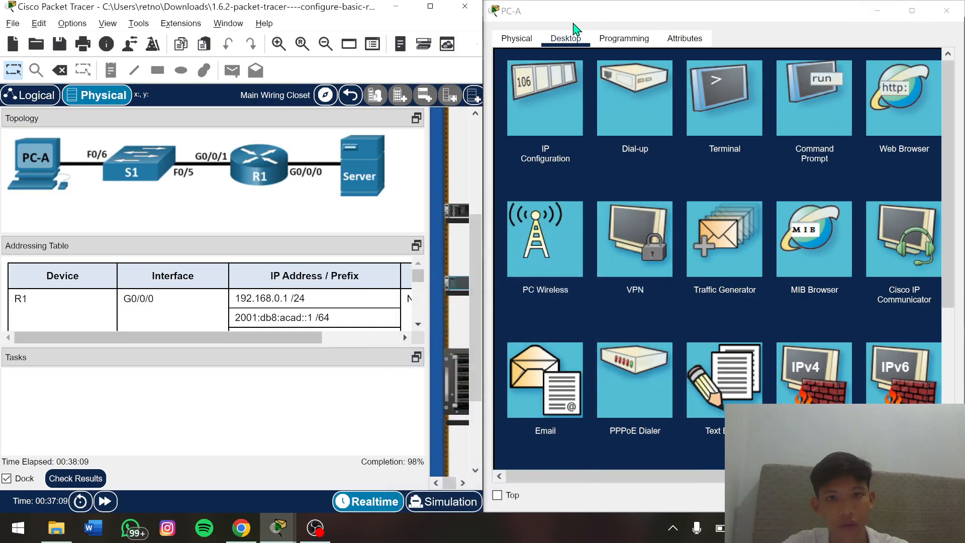
left_click(888, 15)
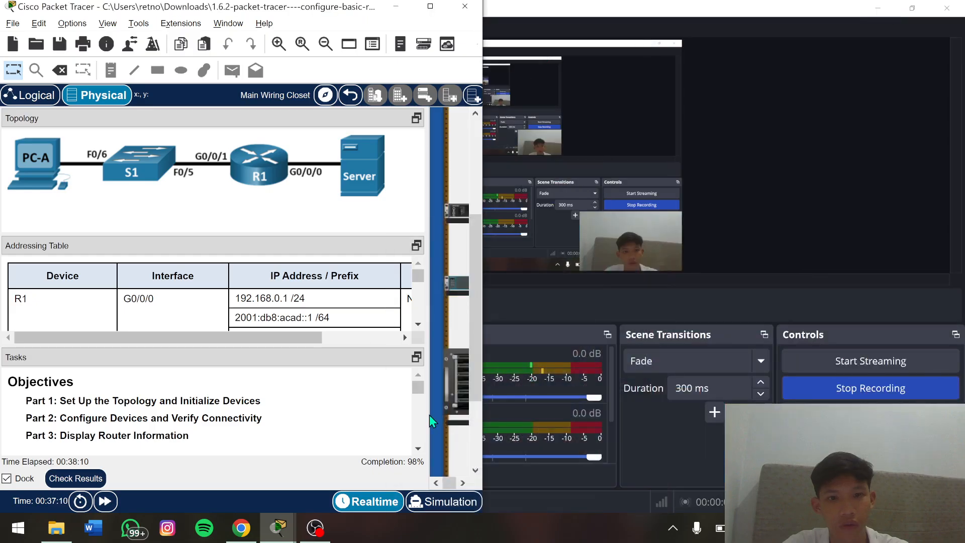
left_click(460, 374)
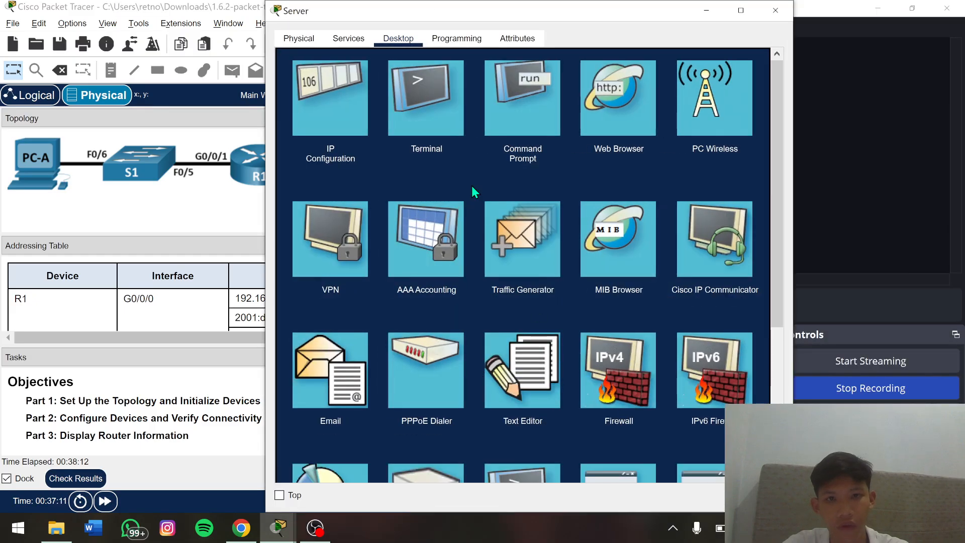
key("super+Right")
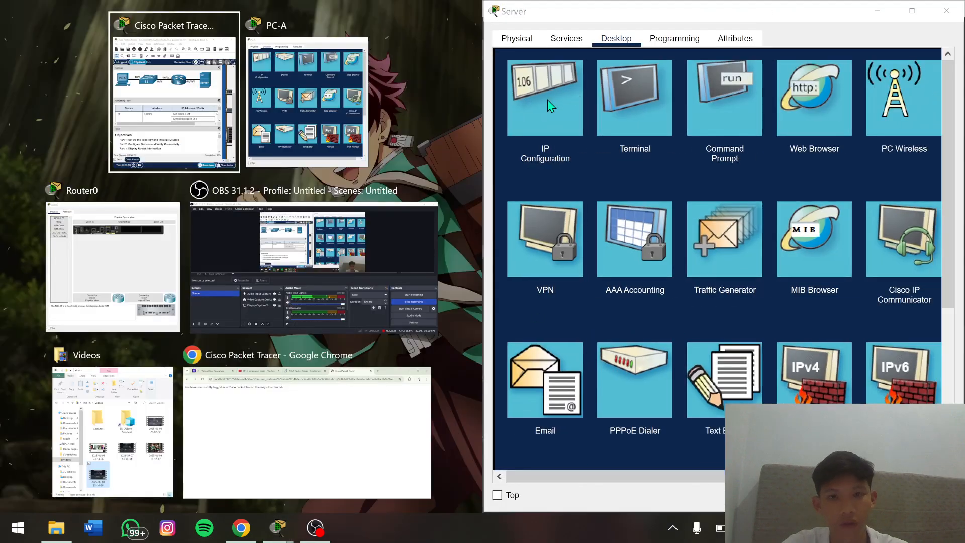
left_click(547, 100)
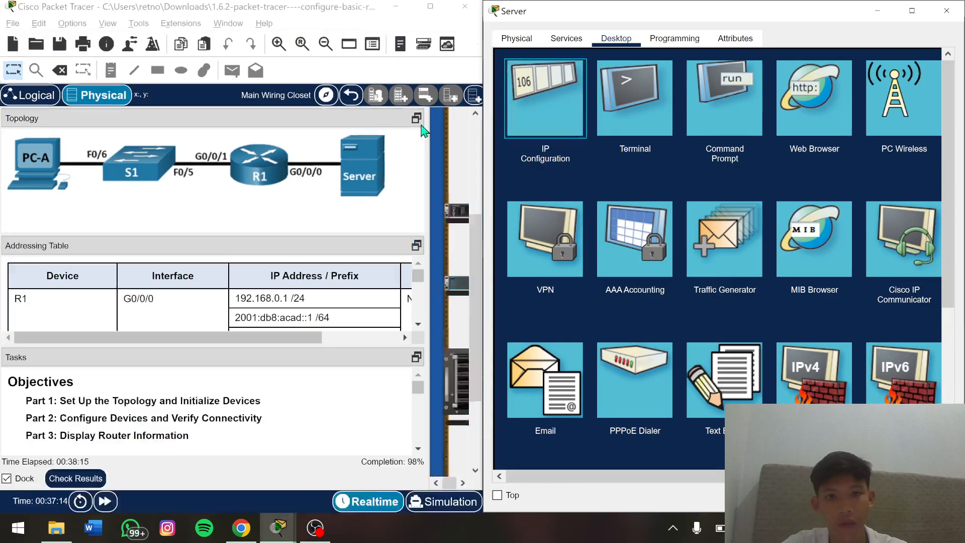
left_click(529, 117)
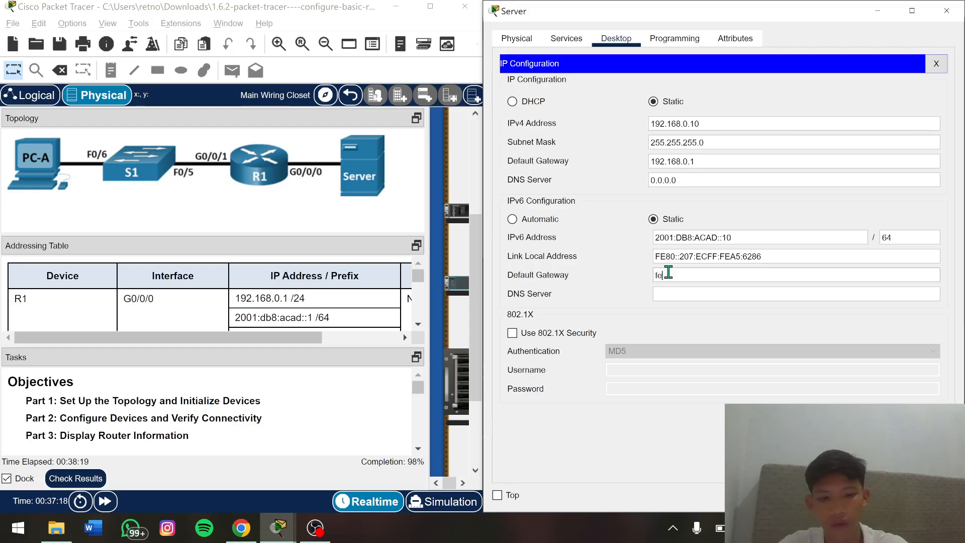
type("80::1\\")
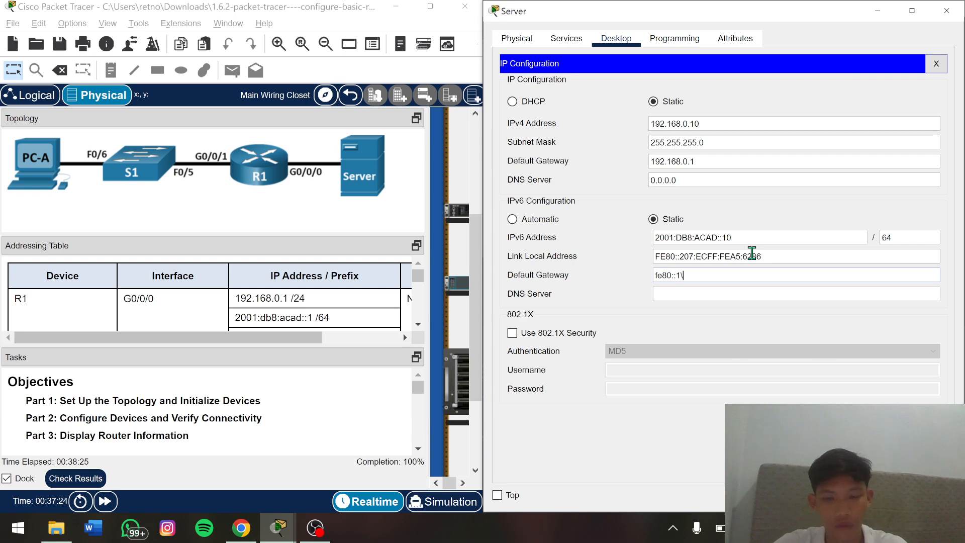
left_click(935, 64)
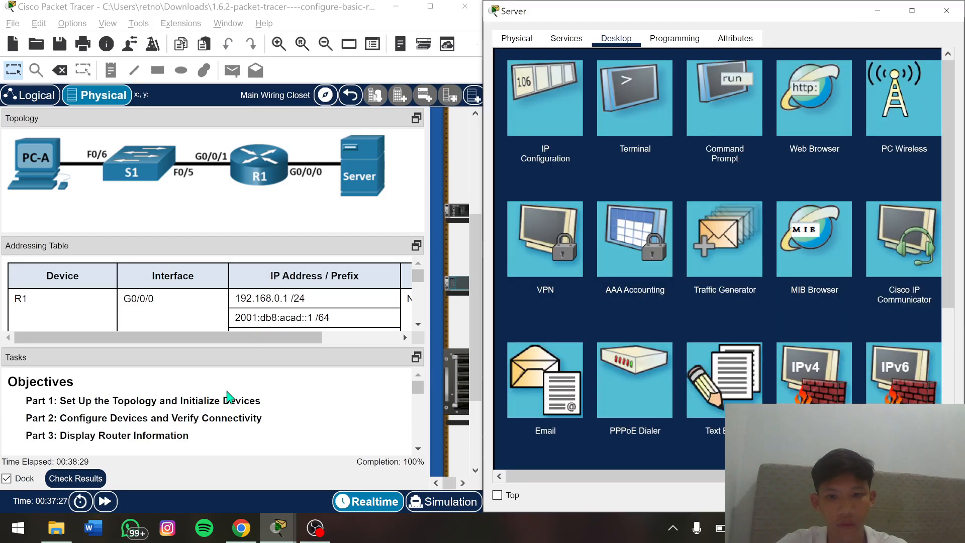
Read through the remaining lab tasks, down to Step 5 on displaying a summary list of the router's interfaces
scroll(231, 397, "down", 5)
scroll(230, 397, "down", 20)
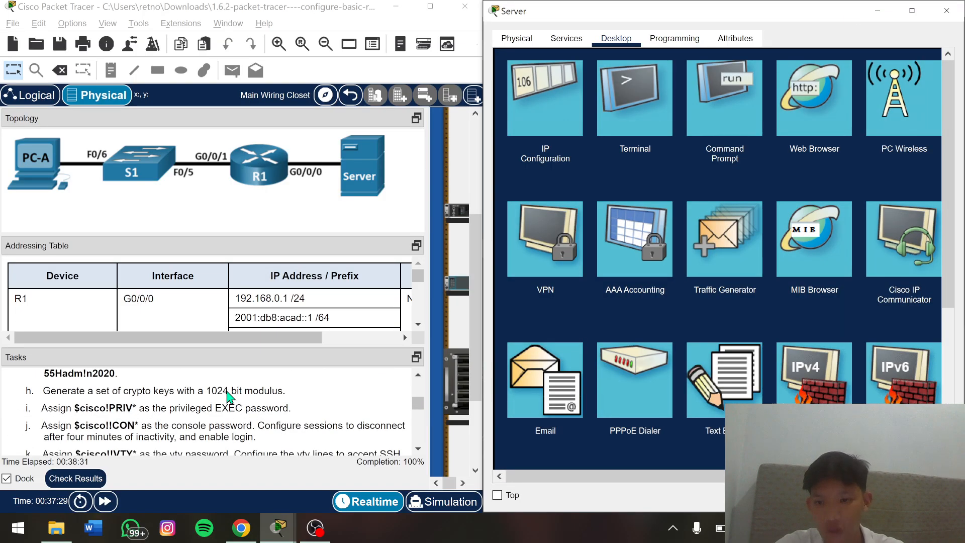
scroll(231, 397, "down", 15)
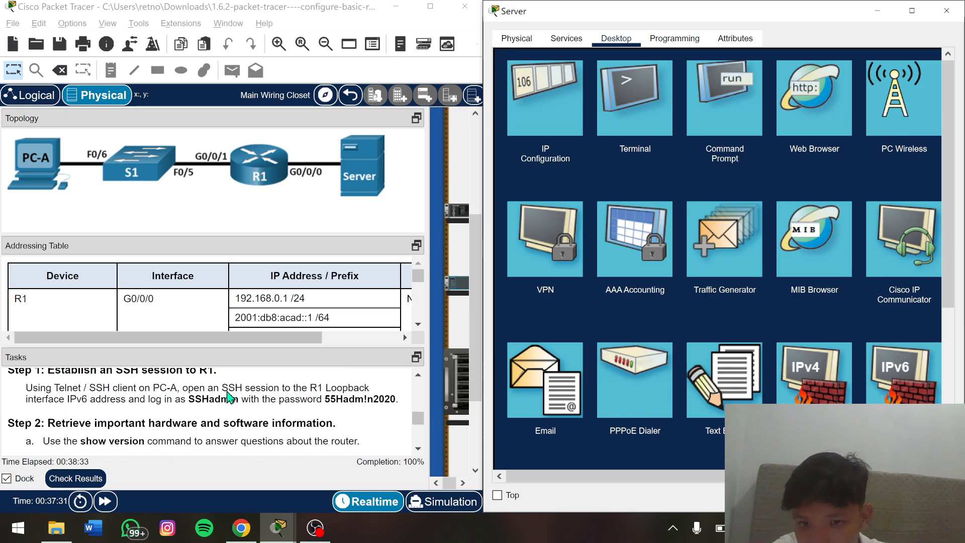
scroll(230, 397, "down", 10)
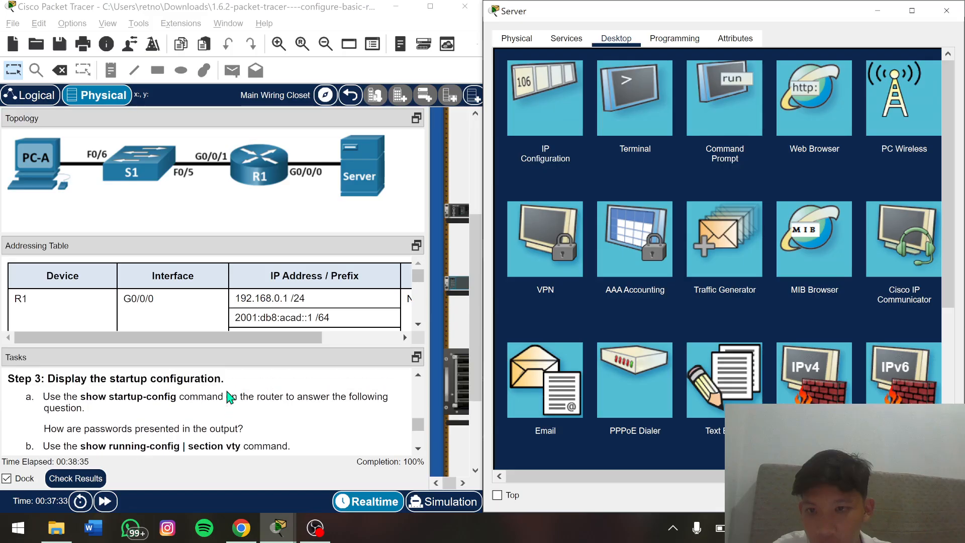
scroll(227, 397, "down", 3)
scroll(227, 397, "up", 3)
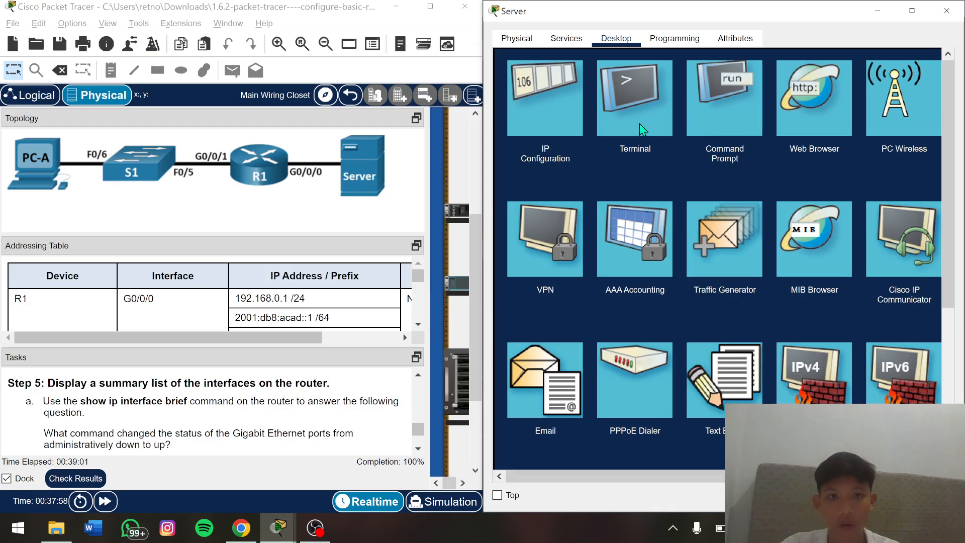
Open PC-A's terminal with the default port configuration and place its window beside the activity window
left_click(886, 7)
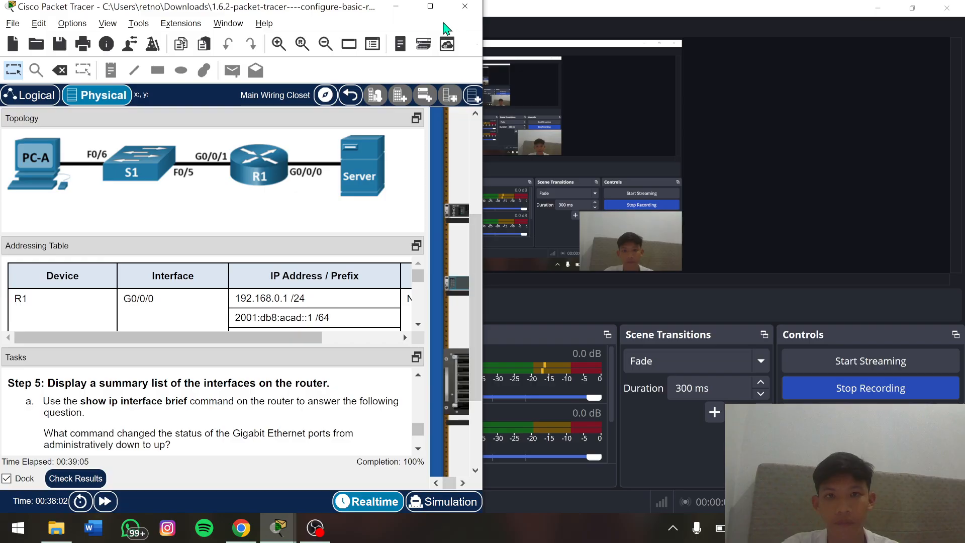
left_click(430, 7)
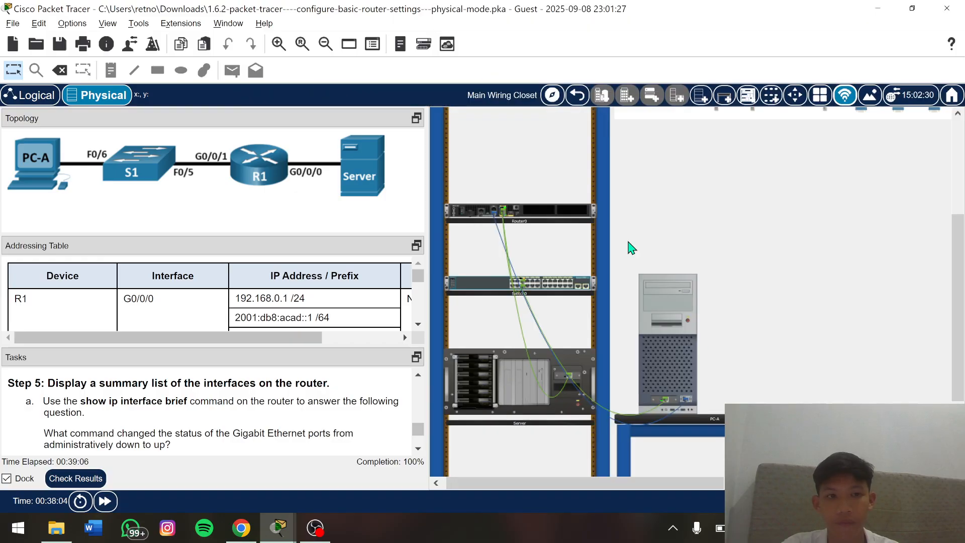
left_click(659, 324)
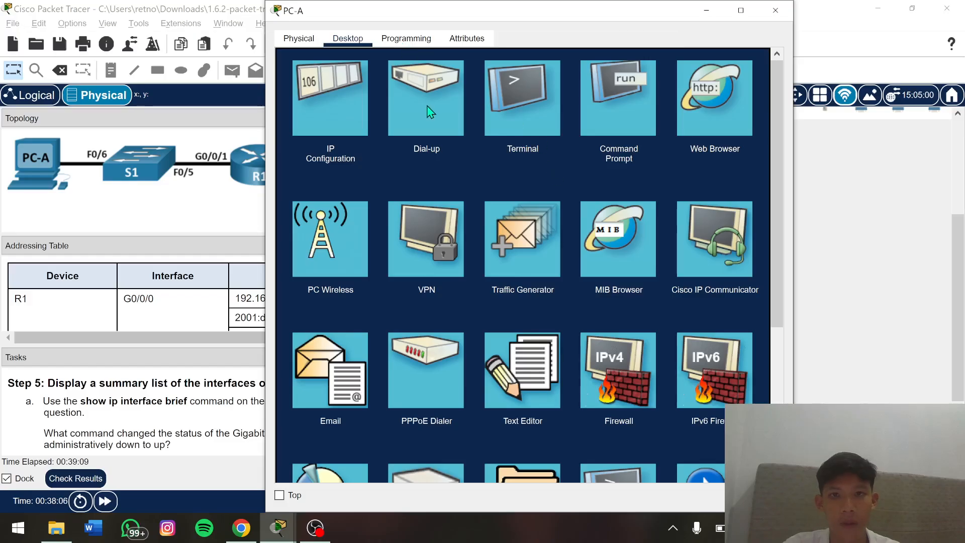
left_click(528, 104)
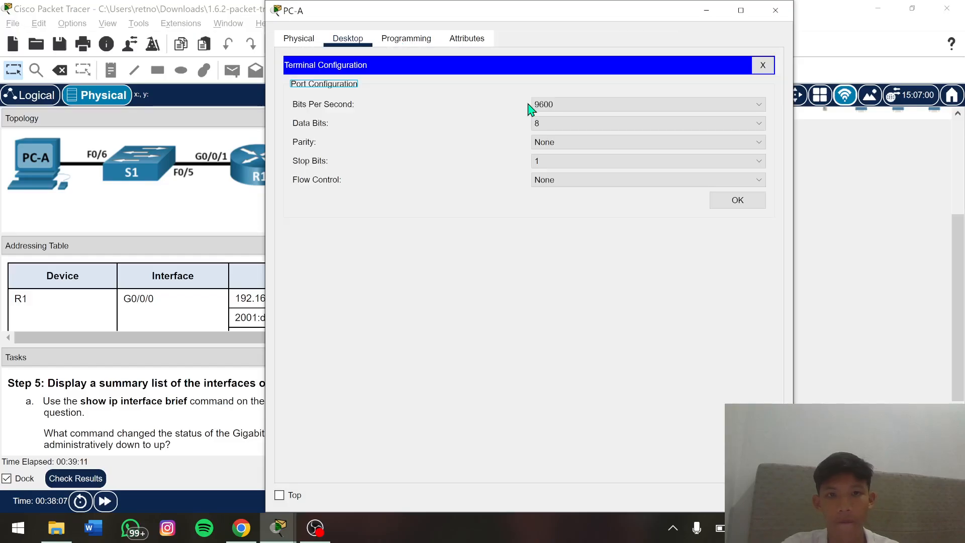
left_click(726, 204)
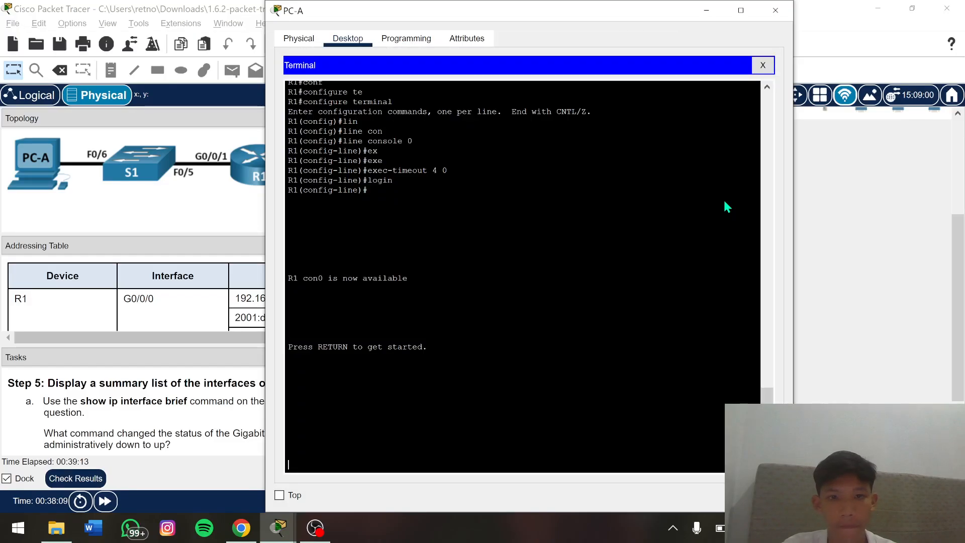
key("super+Right")
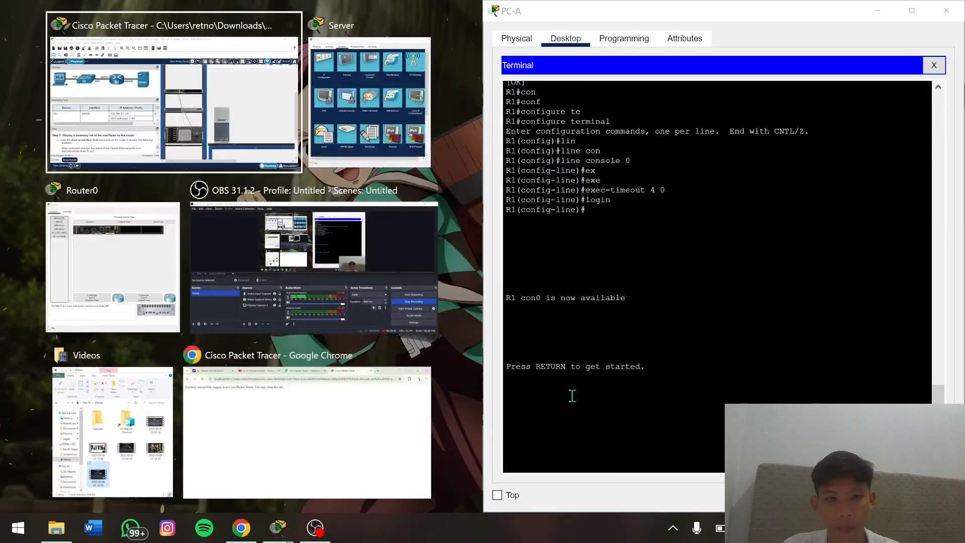
left_click(252, 119)
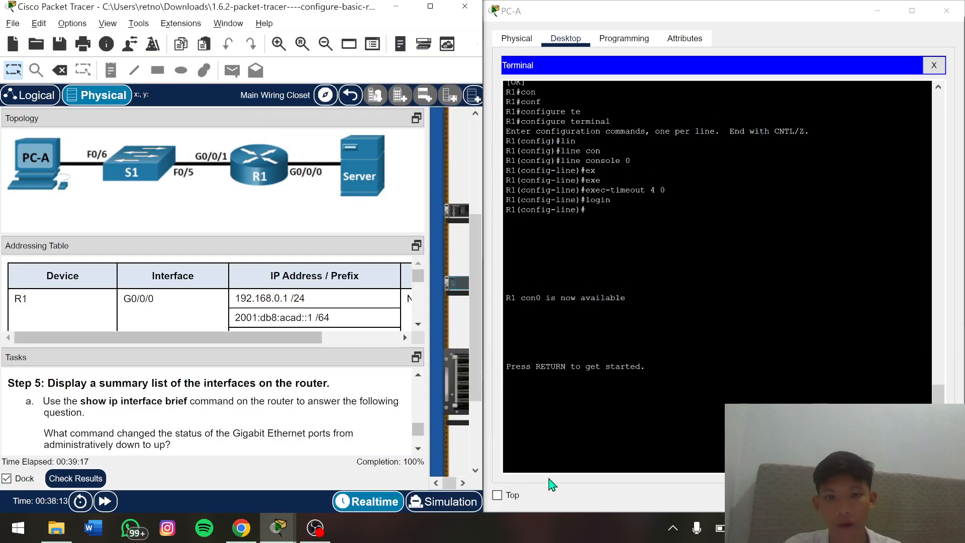
Start the R1 console session in PC-A's terminal so that it asks for the console password
left_click(525, 451)
key("Return")
key("Return")
key("Return")
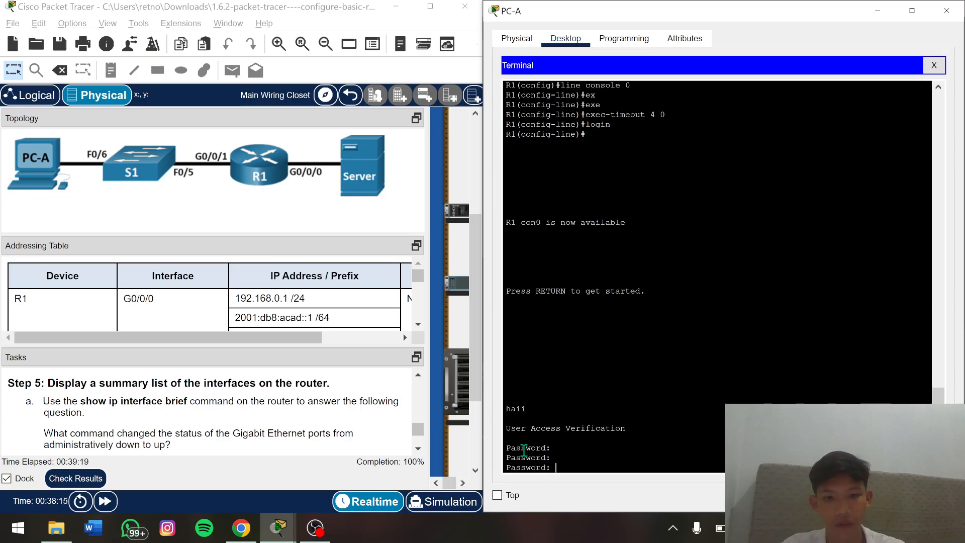
Find task j in the lab instructions and copy the console password given there
scroll(257, 402, "up", 15)
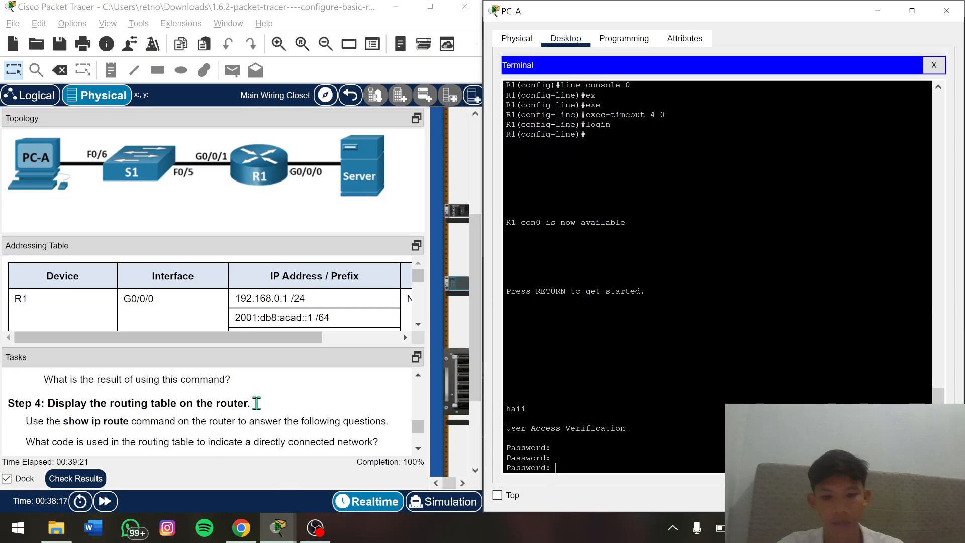
scroll(257, 403, "up", 10)
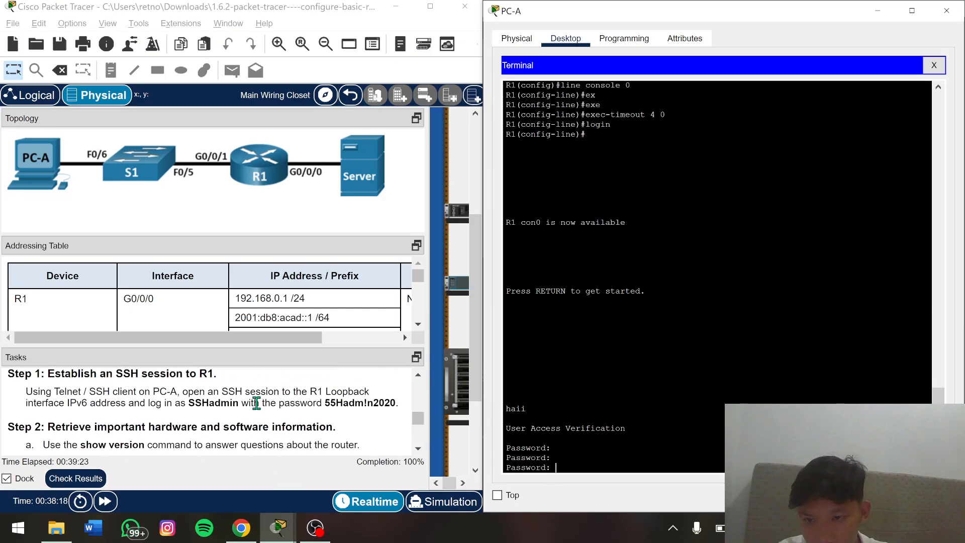
scroll(257, 403, "up", 5)
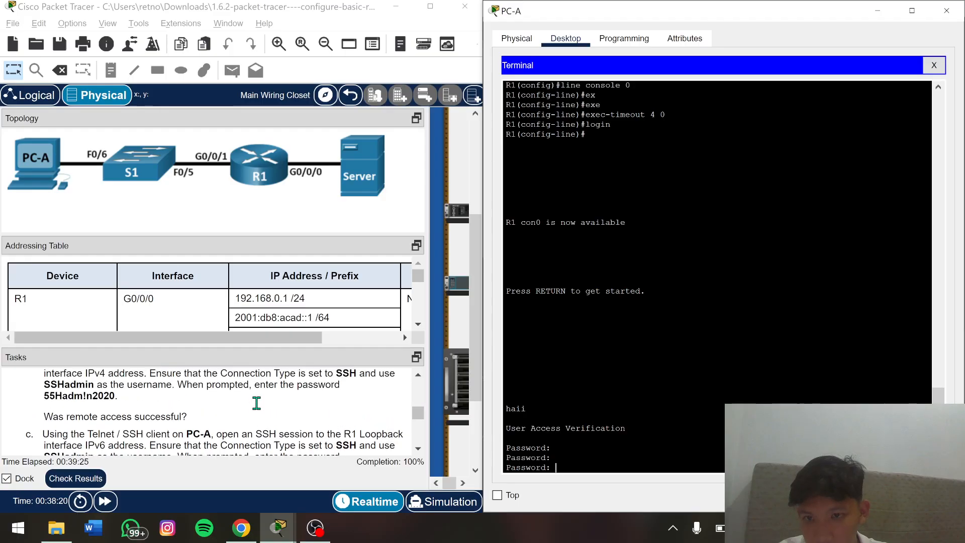
scroll(257, 403, "up", 10)
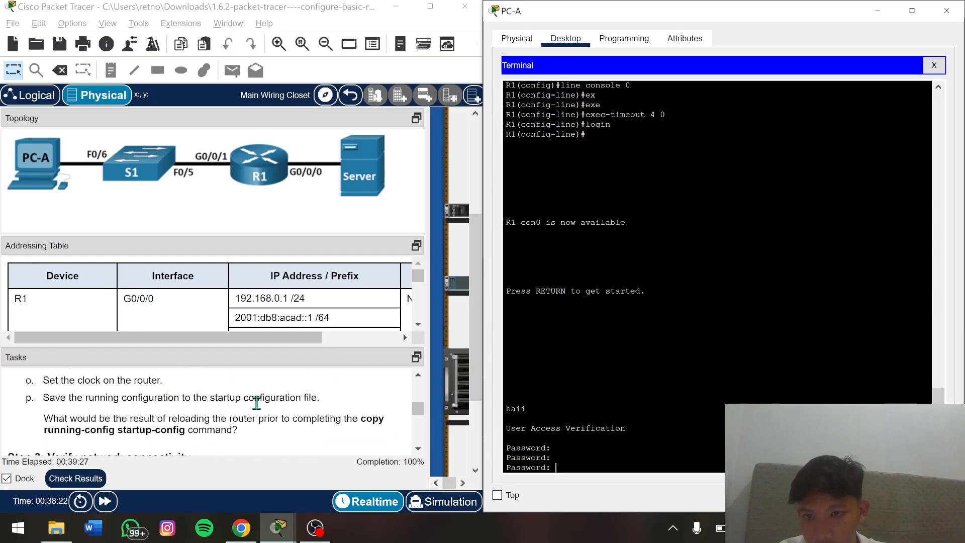
scroll(256, 403, "up", 5)
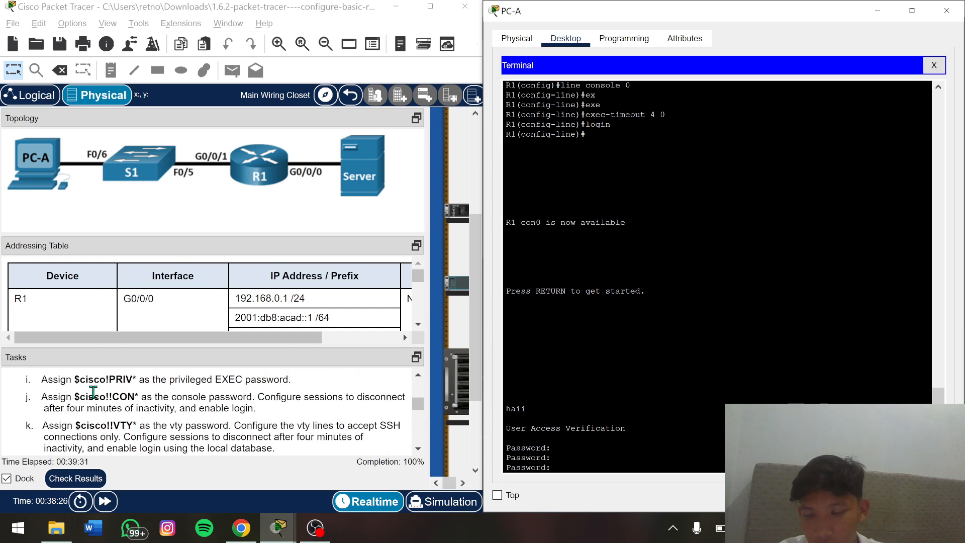
left_click_drag(75, 397, 139, 401)
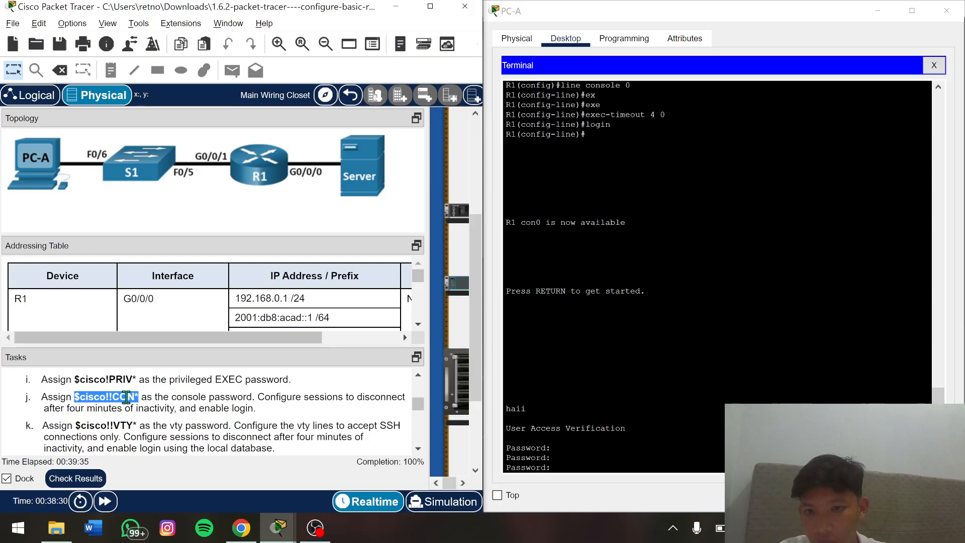
right_click(126, 399)
left_click(146, 407)
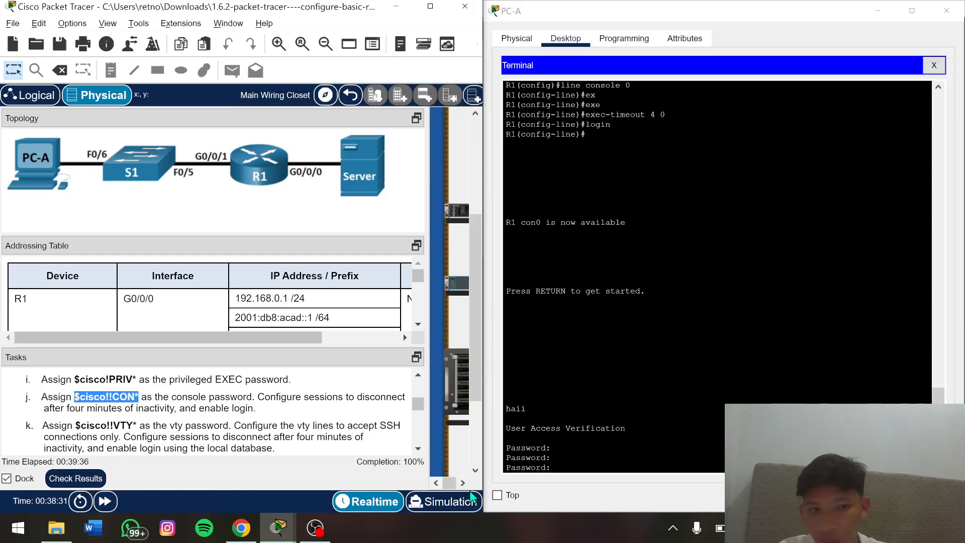
Paste the copied console password at R1's password prompt and log in to user EXEC mode
left_click(562, 468)
right_click(562, 467)
left_click(583, 491)
key("Return")
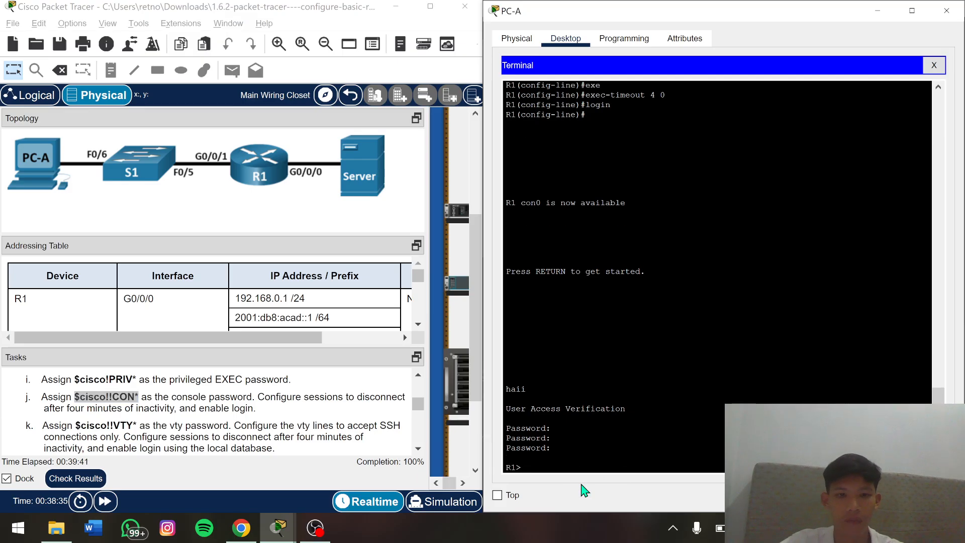
Run the show version command on R1 from PC-A's terminal
scroll(250, 421, "down", 15)
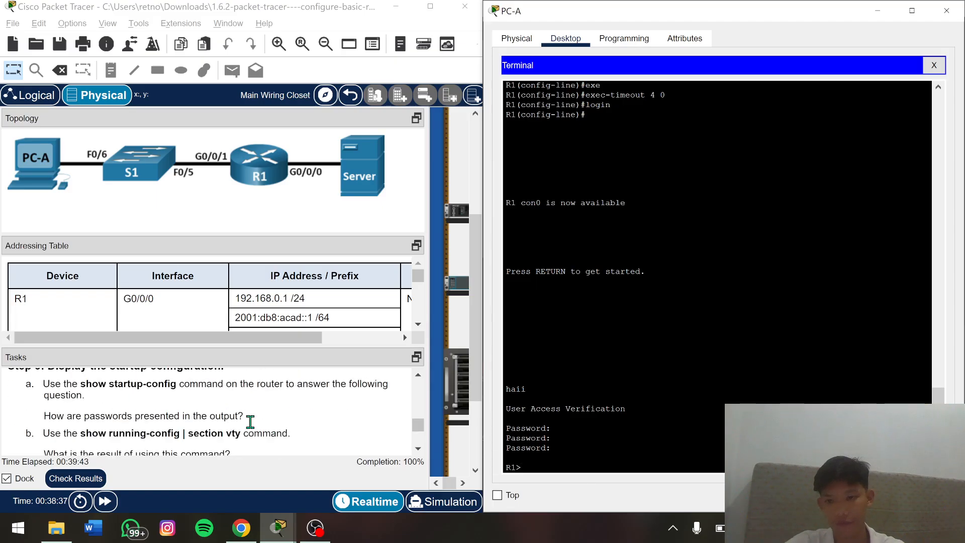
scroll(250, 421, "up", 8)
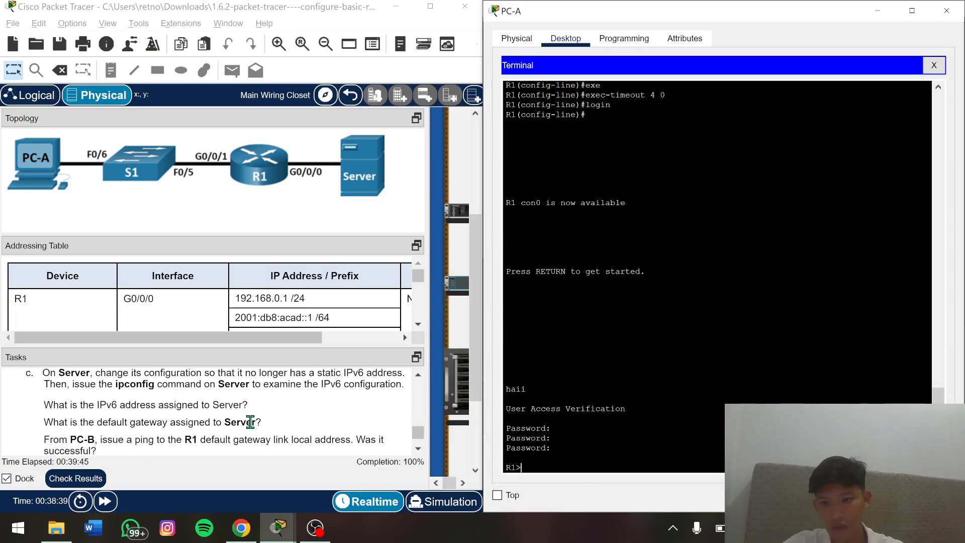
scroll(250, 421, "up", 4)
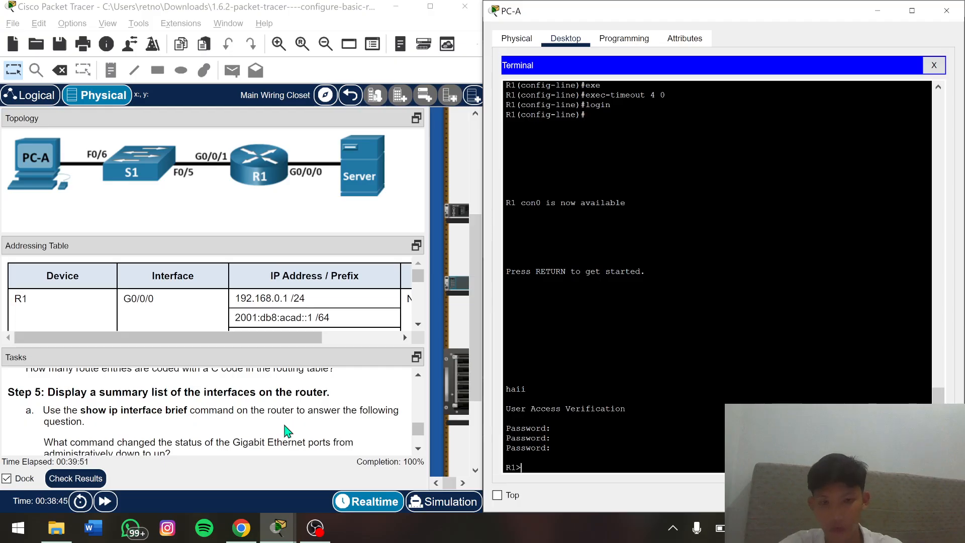
type("sh")
key("Tab")
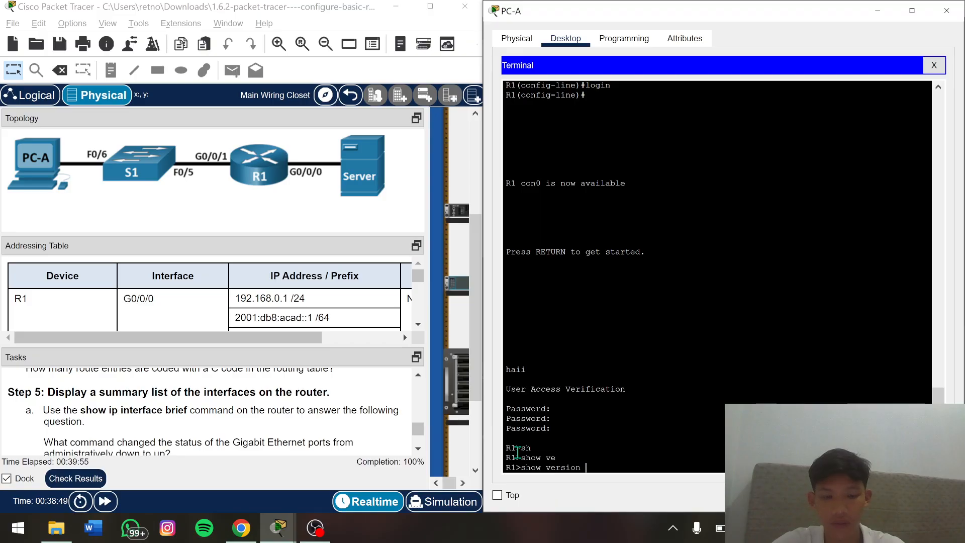
key("Return")
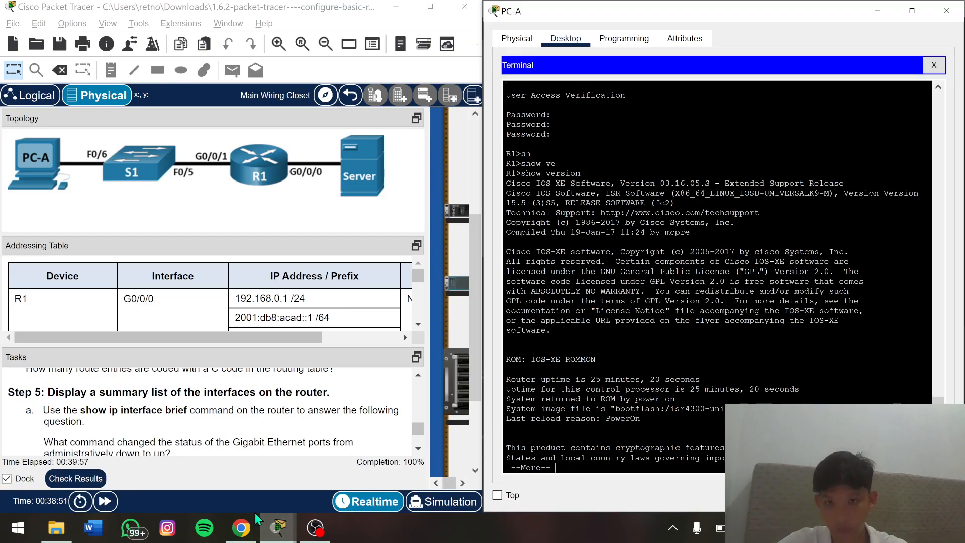
Page through the remaining show version output until R1's command prompt returns
scroll(233, 410, "down", 1)
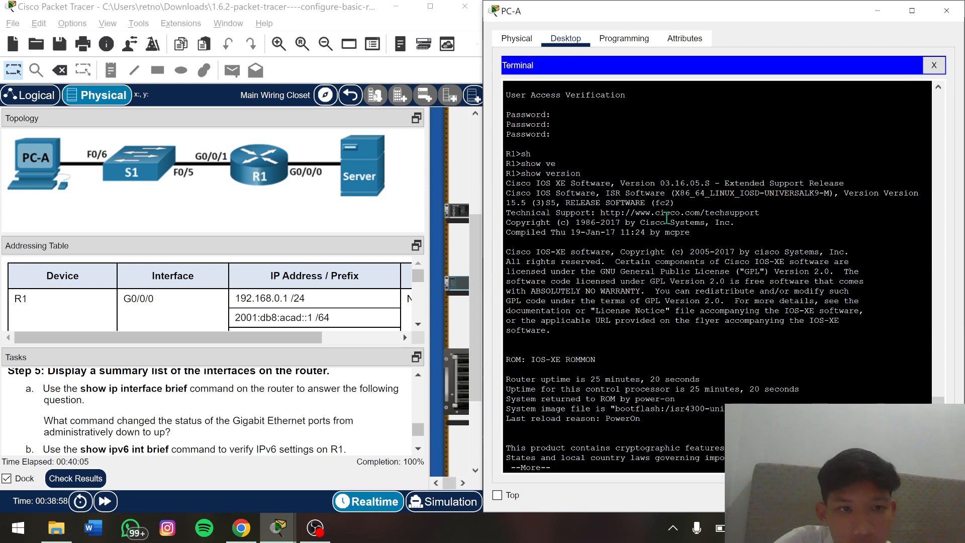
key("space")
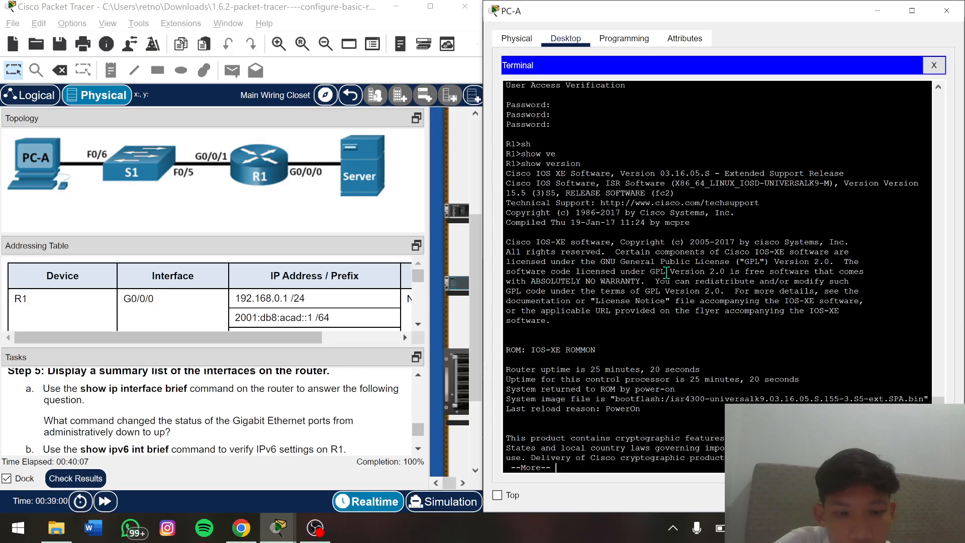
key("space")
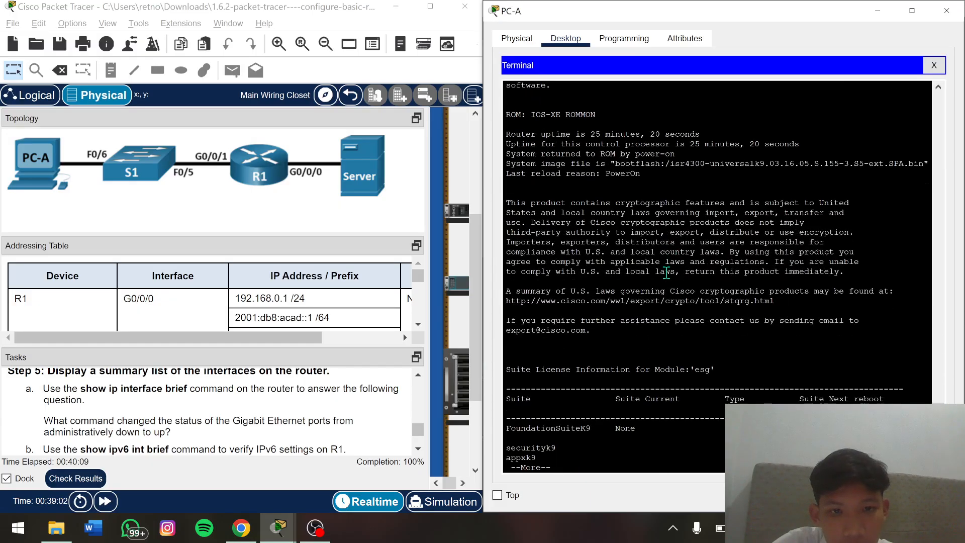
key("space")
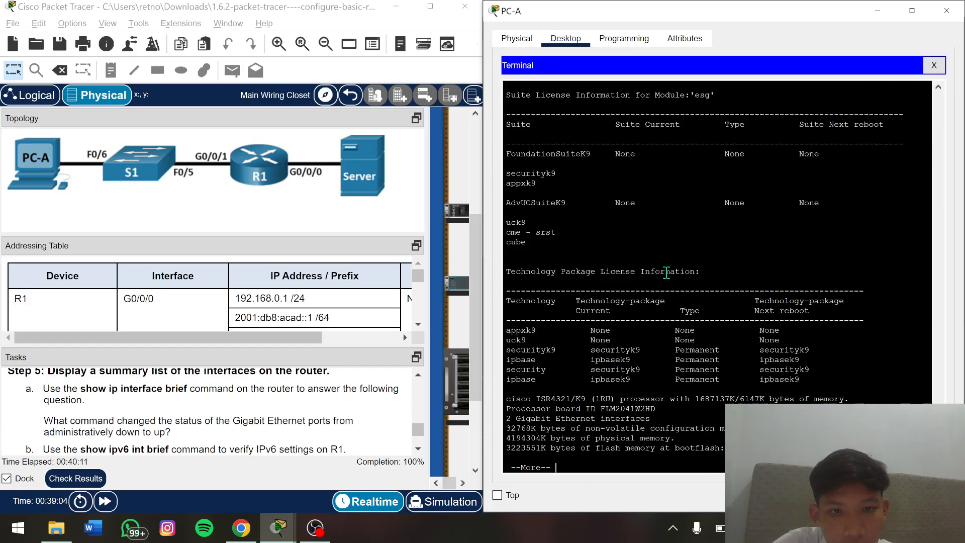
key("Return")
key("Return")
key("Return")
key("Return")
key("Return")
key("Return")
key("Return")
key("Return")
key("Return")
key("Return")
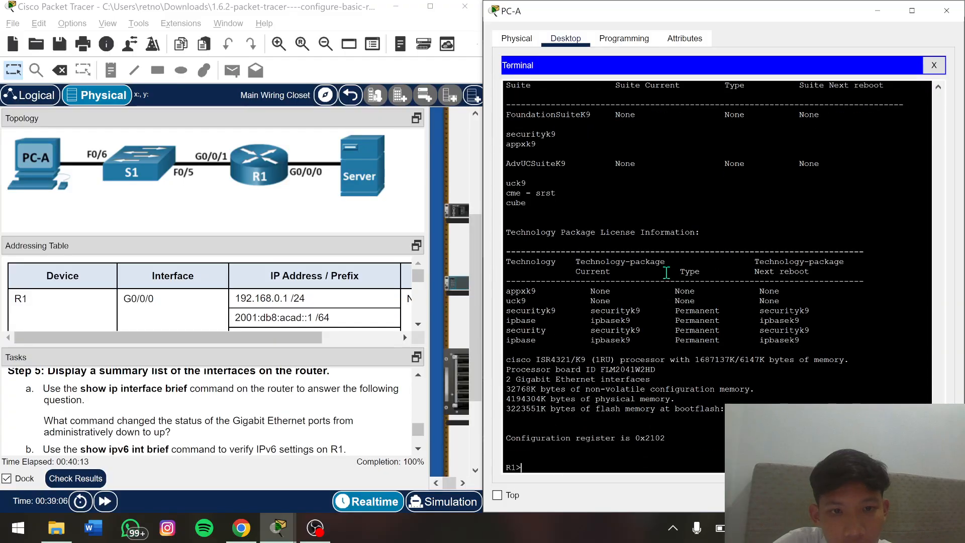
Go back through the show version output, examining the software version, uptime and system image lines
scroll(666, 273, "up", 9)
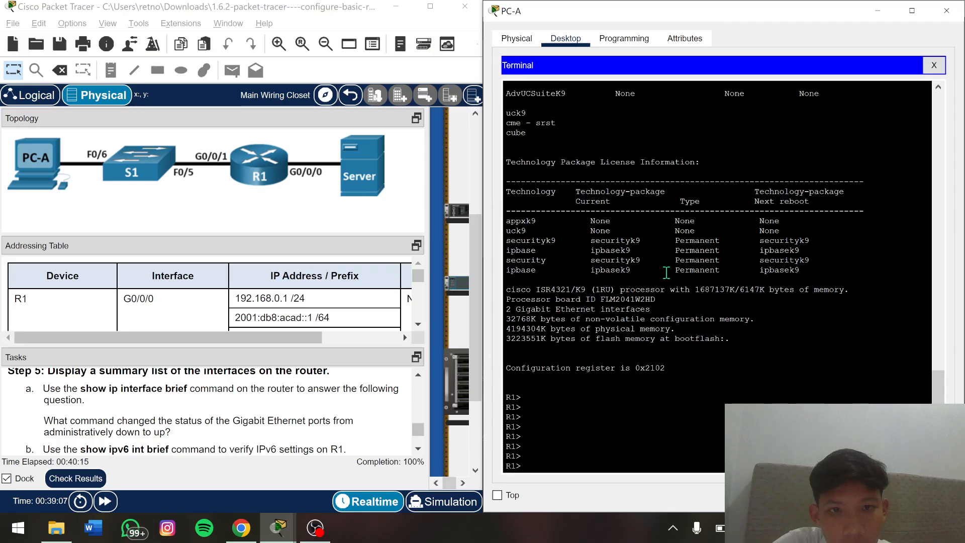
scroll(666, 273, "up", 8)
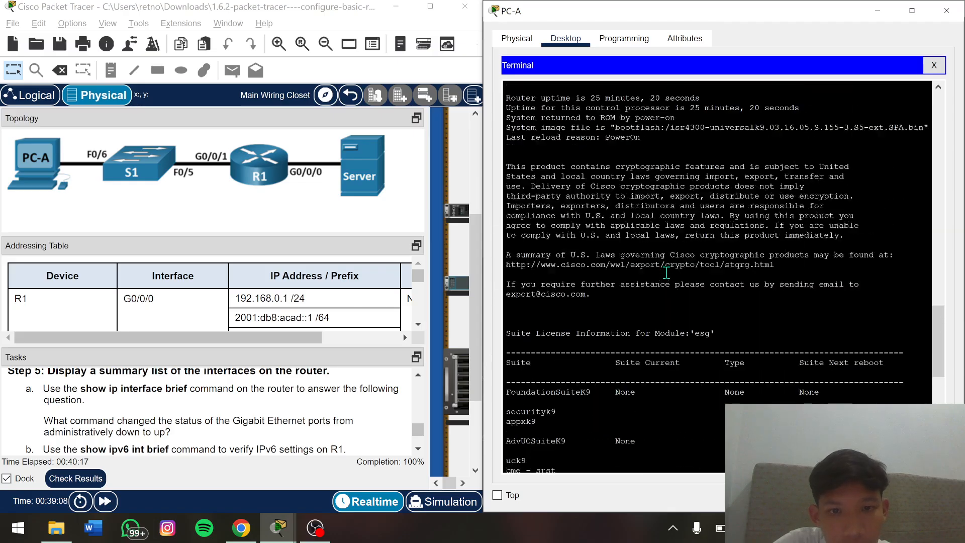
scroll(666, 273, "up", 4)
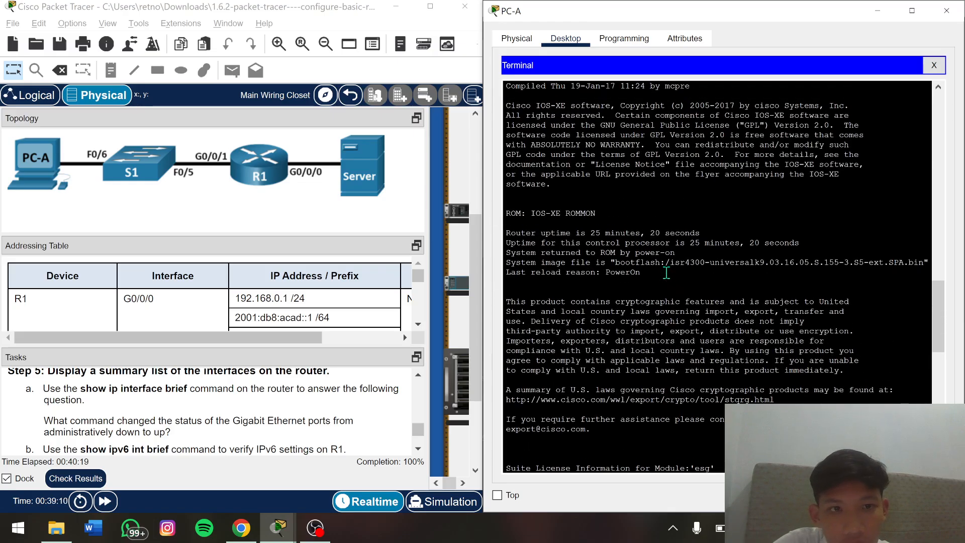
scroll(667, 273, "up", 3)
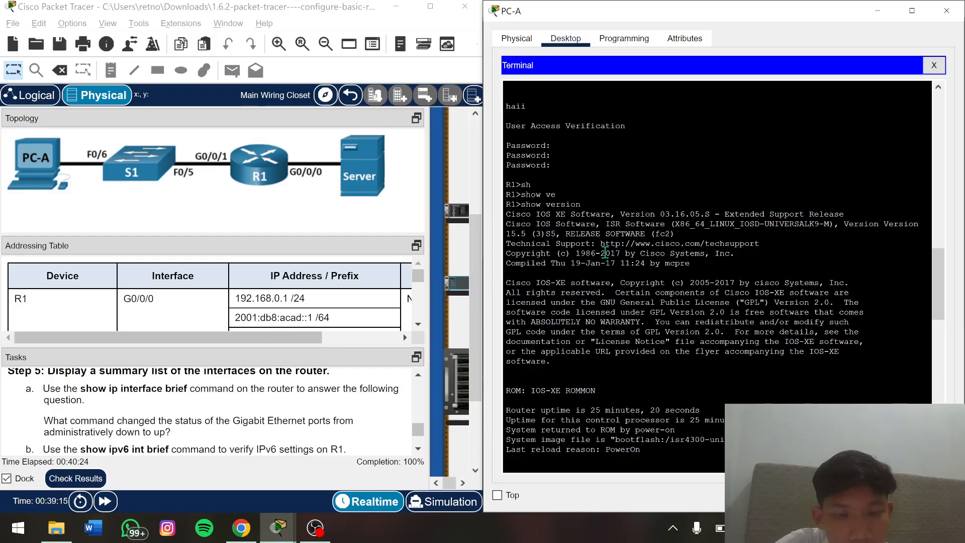
scroll(707, 283, "down", 2)
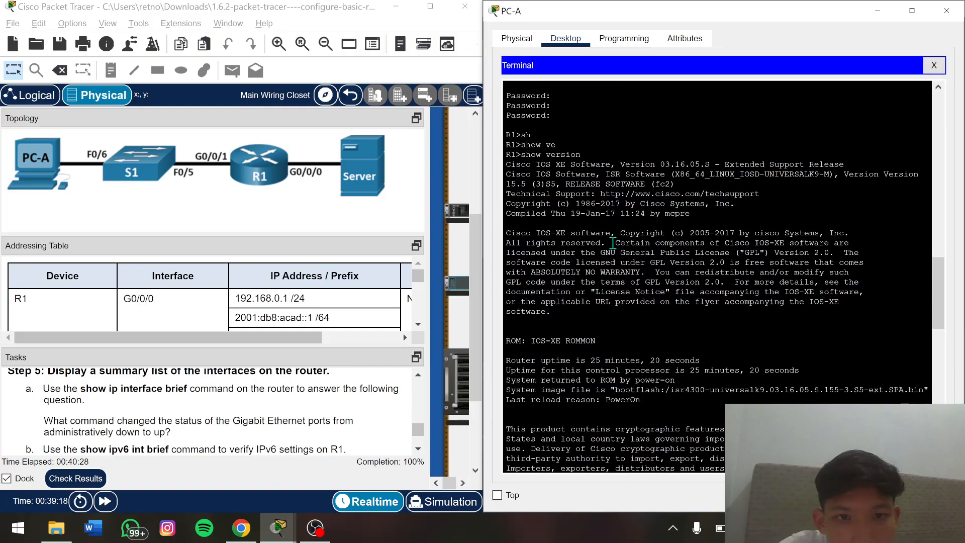
scroll(579, 340, "down", 3)
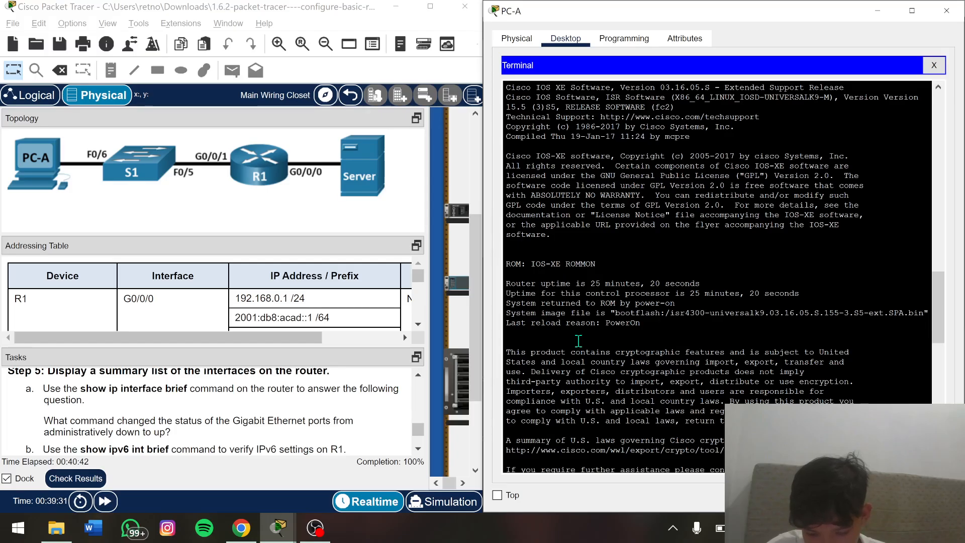
Find Step 2 in the lab tasks and check the IOS image name in the show version output
scroll(243, 407, "up", 1)
scroll(243, 407, "up", 10)
scroll(245, 407, "up", 10)
scroll(245, 407, "down", 2)
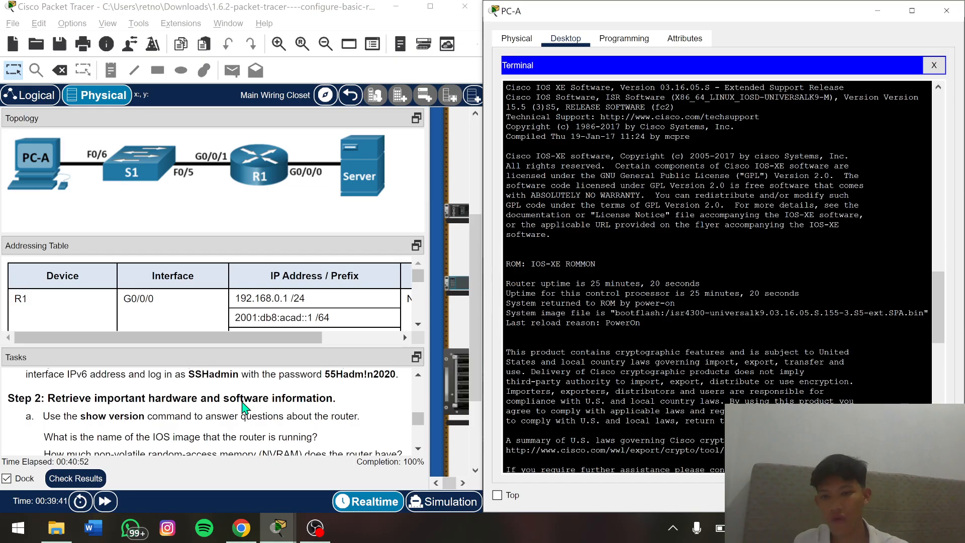
scroll(646, 294, "down", 5)
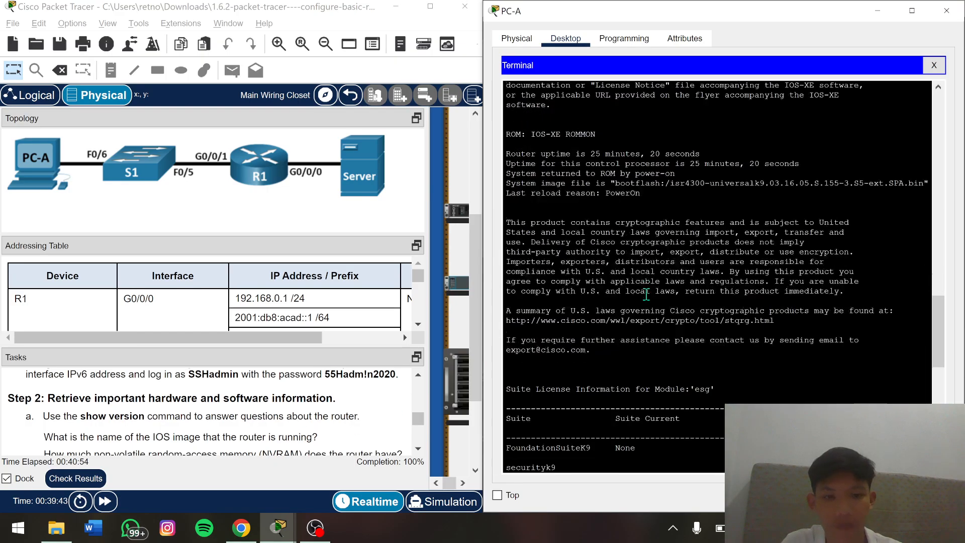
scroll(646, 294, "up", 2)
scroll(646, 294, "up", 4)
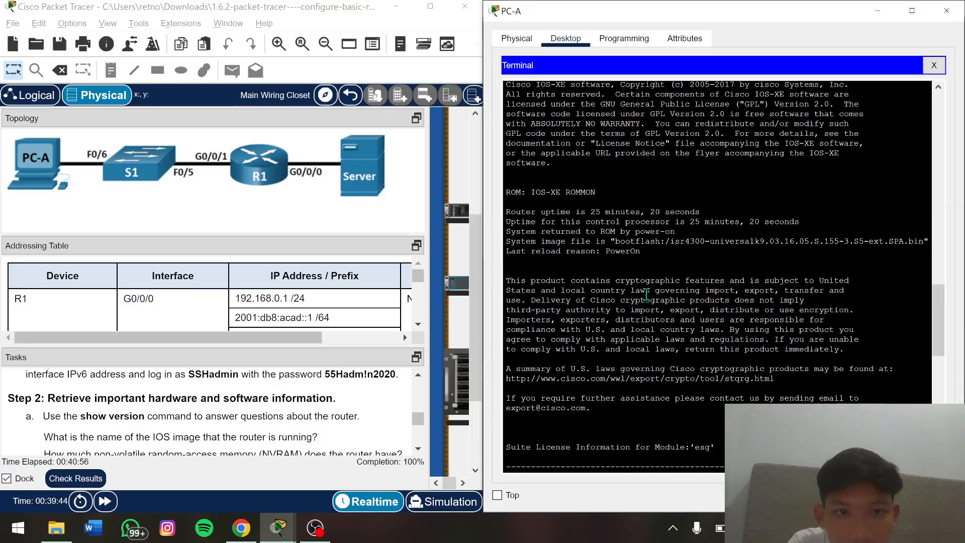
scroll(646, 294, "up", 1)
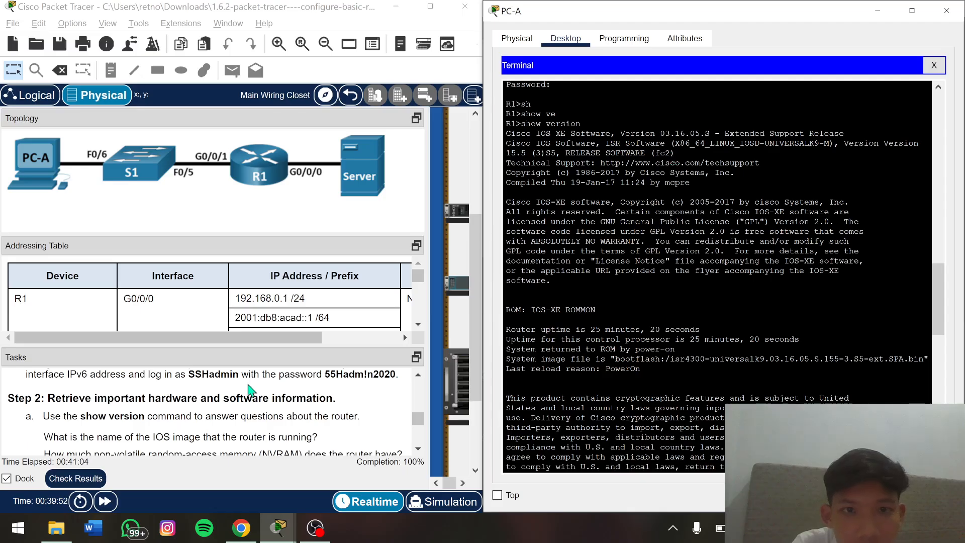
Read the NVRAM and Flash memory questions and look up both memory sizes in the show version output
scroll(172, 416, "down", 1)
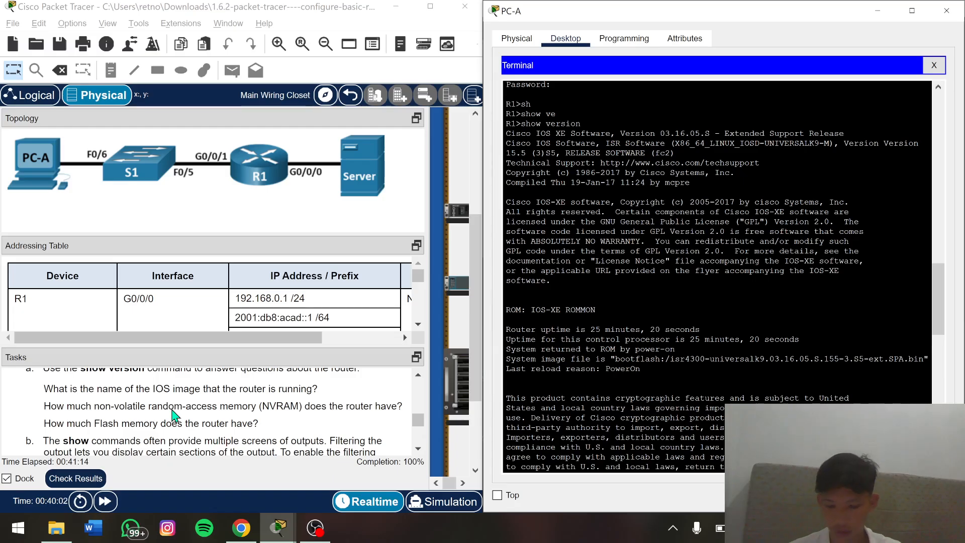
scroll(648, 275, "down", 13)
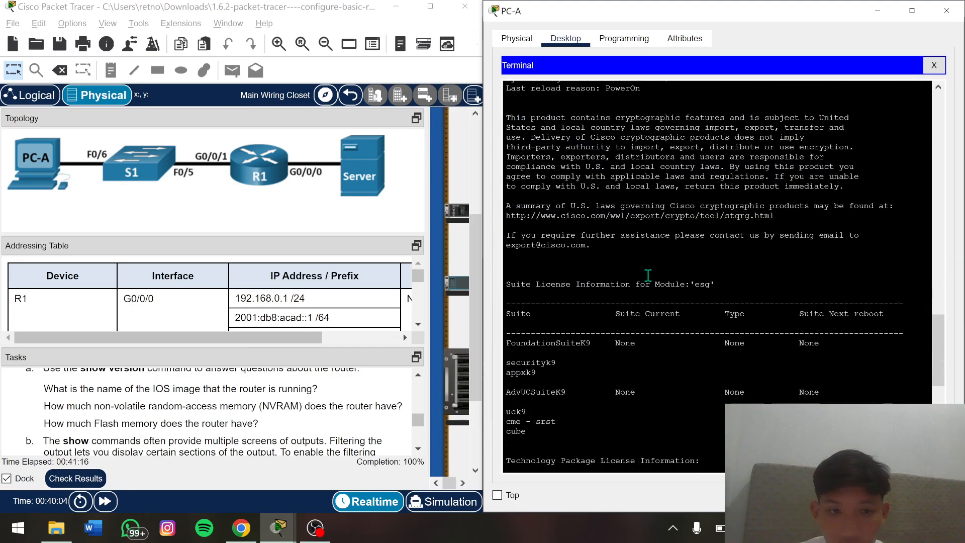
scroll(648, 275, "down", 5)
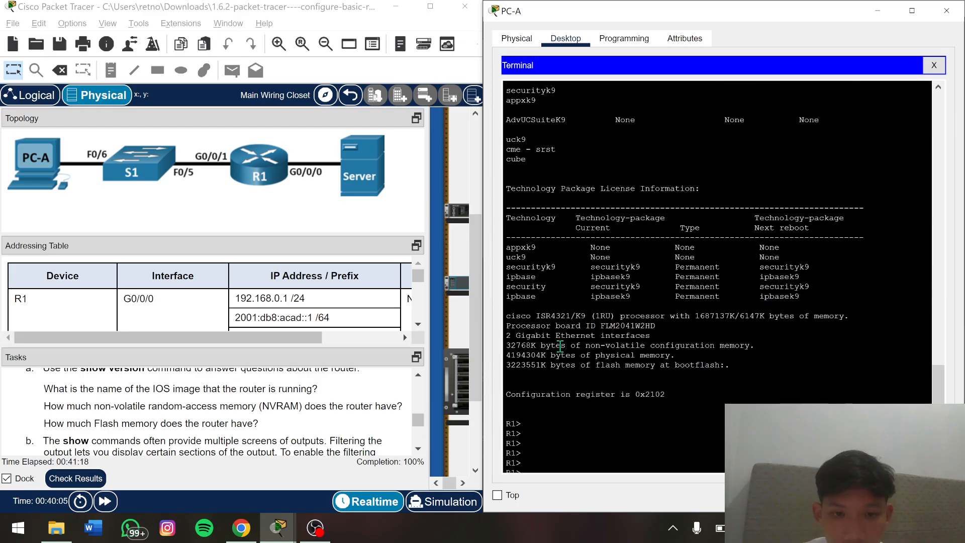
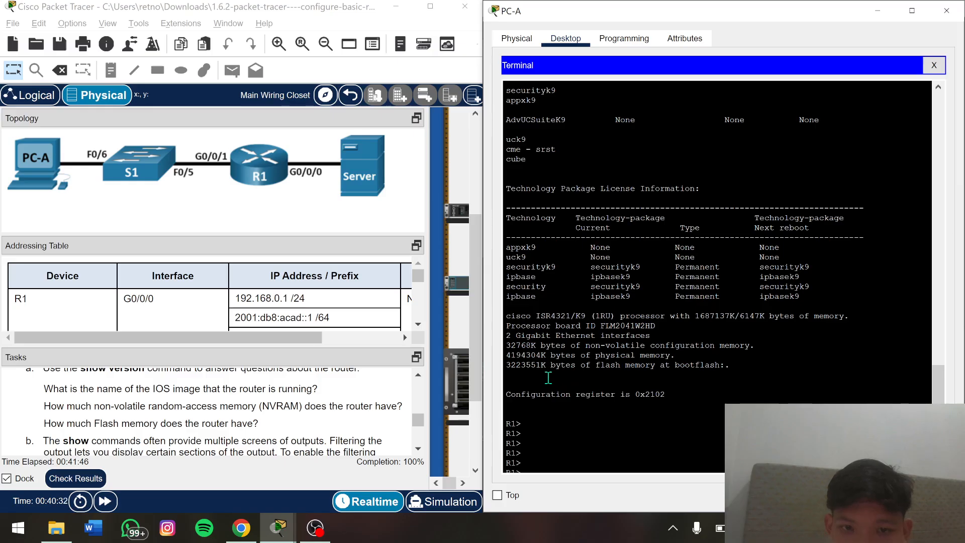
Read task b about filtering show command output and return to the newest R1 prompt in the terminal
scroll(161, 428, "down", 3)
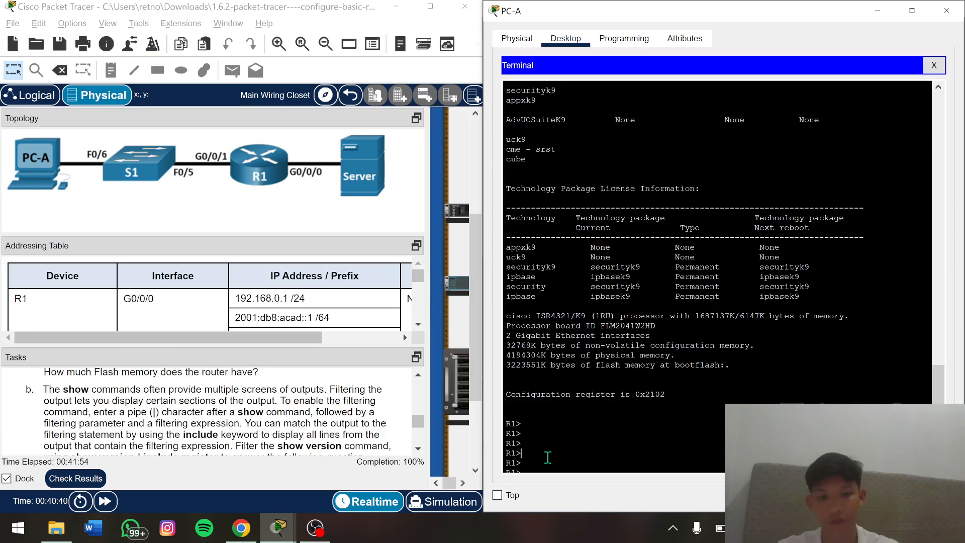
key("Return")
key("Return")
key("Return")
key("Return")
key("Return")
key("Return")
key("Return")
key("Return")
key("Return")
key("Return")
key("Return")
key("Return")
scroll(576, 381, "up", 20)
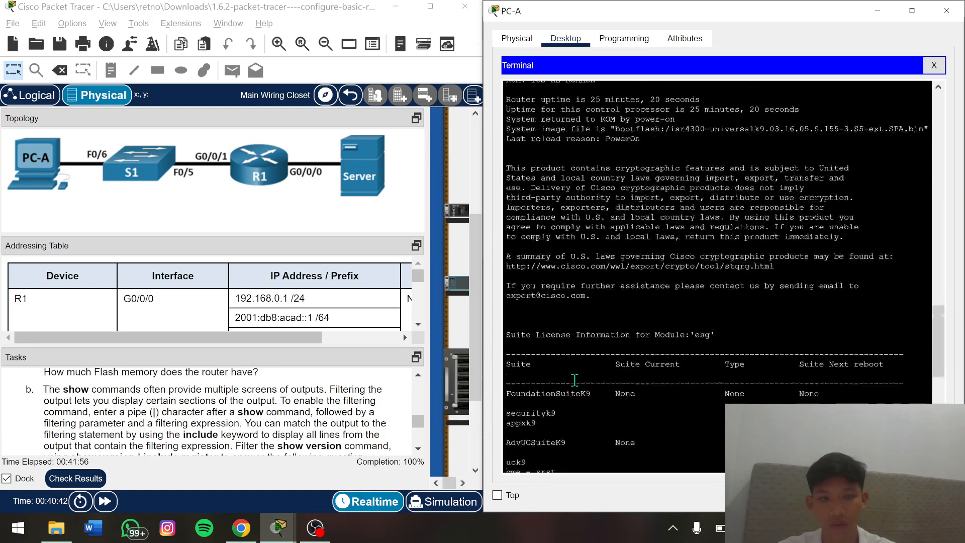
scroll(574, 381, "down", 20)
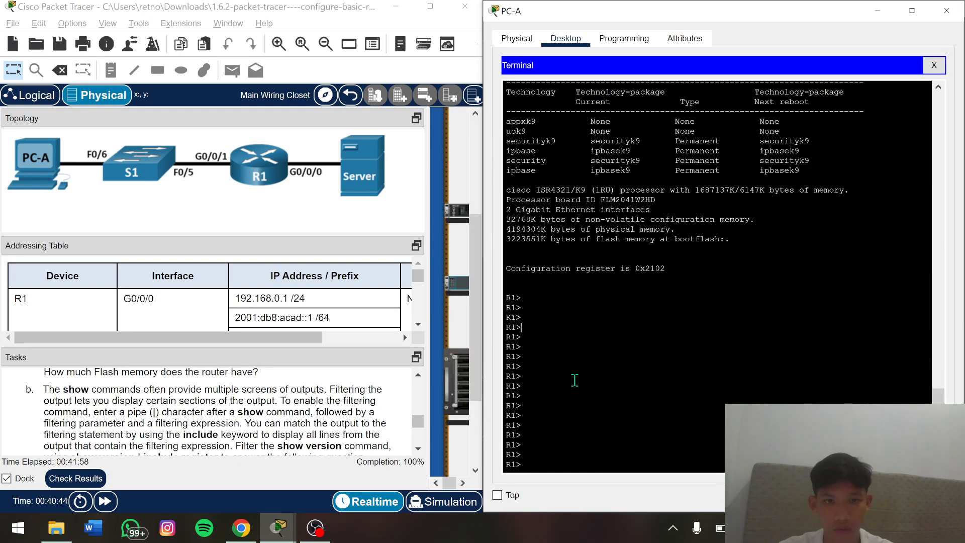
Issue the enable command on R1 to request privileged EXEC mode
type("ena")
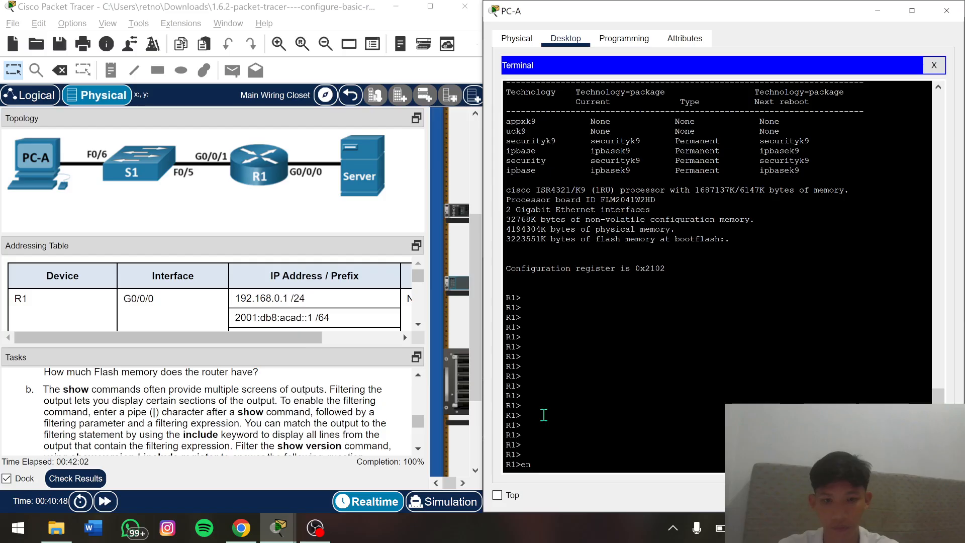
key("Tab")
key("Return")
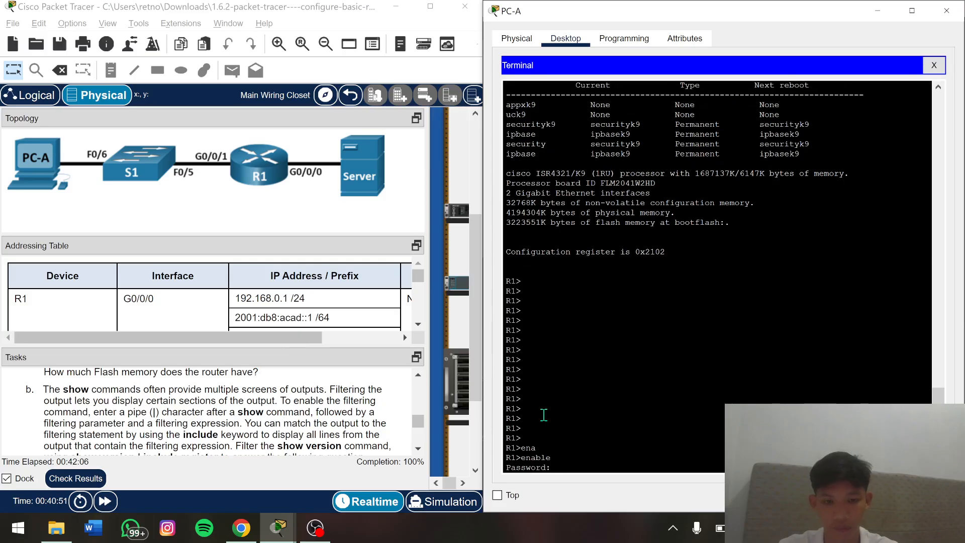
Try to enter the SSH password copied from the remote access task at R1's enable password prompt
scroll(299, 409, "up", 3)
scroll(299, 408, "up", 10)
scroll(299, 408, "down", 5)
scroll(299, 409, "down", 1)
left_click(48, 435)
left_click_drag(48, 435, 114, 434)
right_click(114, 435)
left_click(133, 441)
left_click(569, 465)
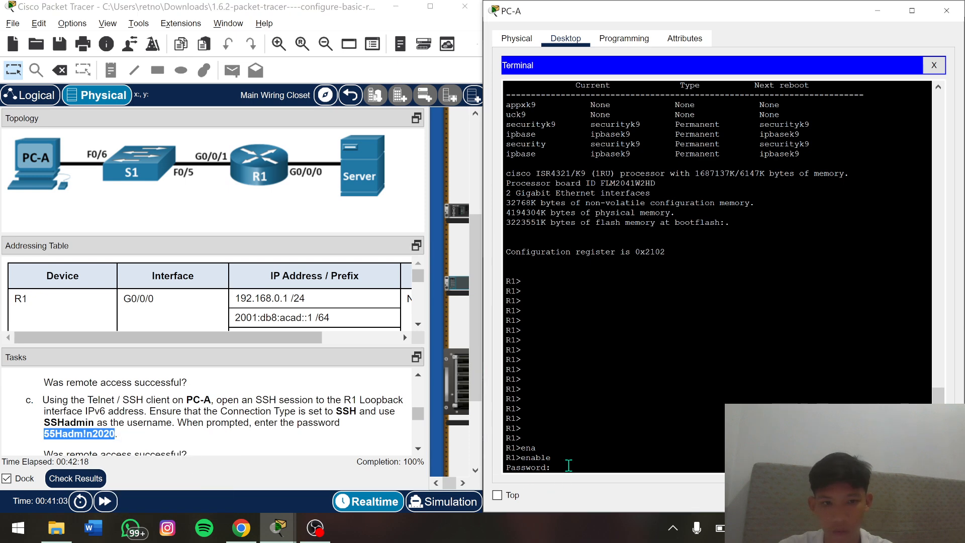
right_click(569, 465)
left_click(590, 488)
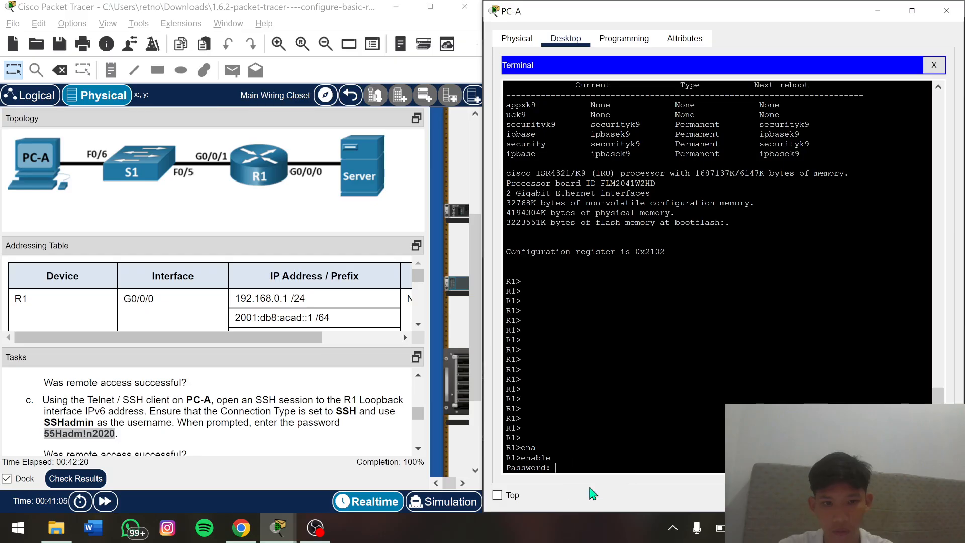
key("Return")
Find the privileged EXEC password in task i of the lab instructions and copy it
scroll(290, 441, "up", 5)
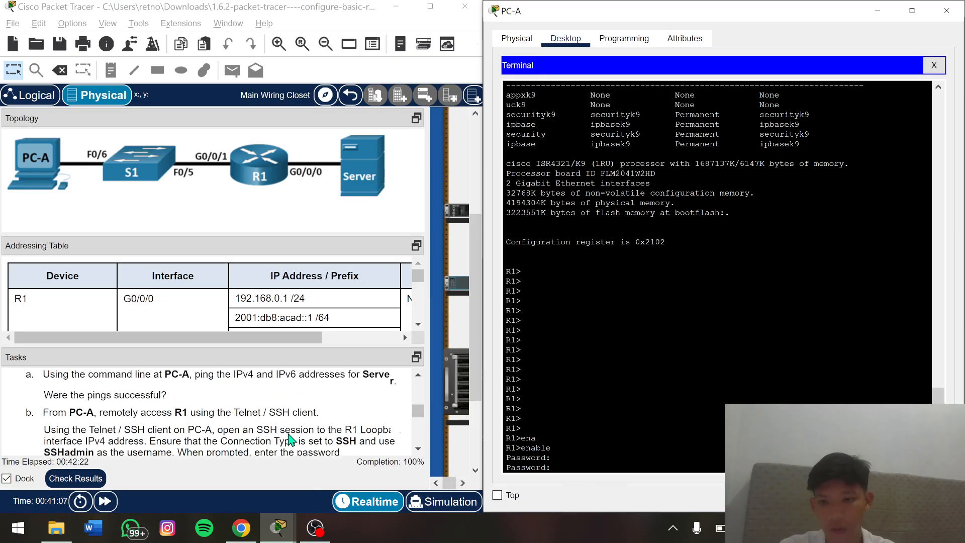
scroll(291, 441, "up", 8)
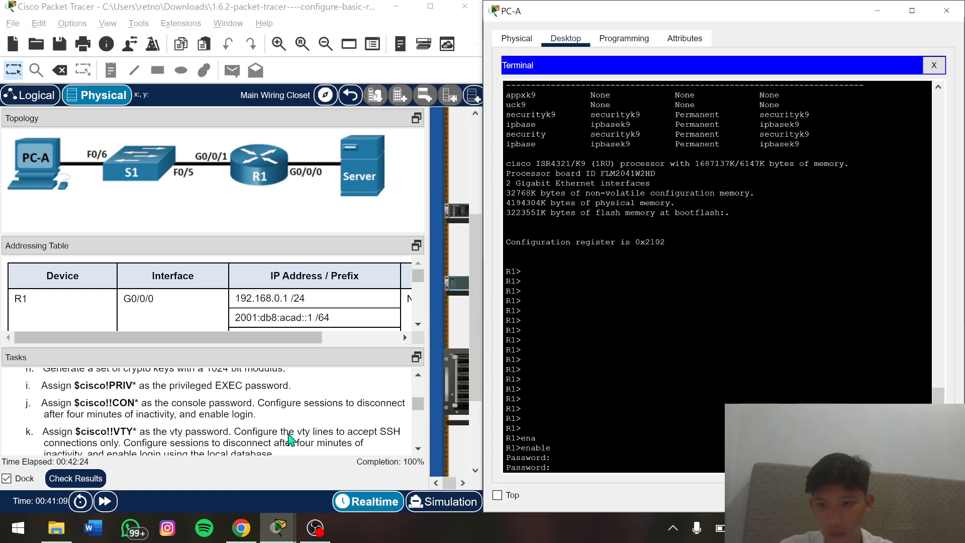
scroll(291, 441, "down", 1)
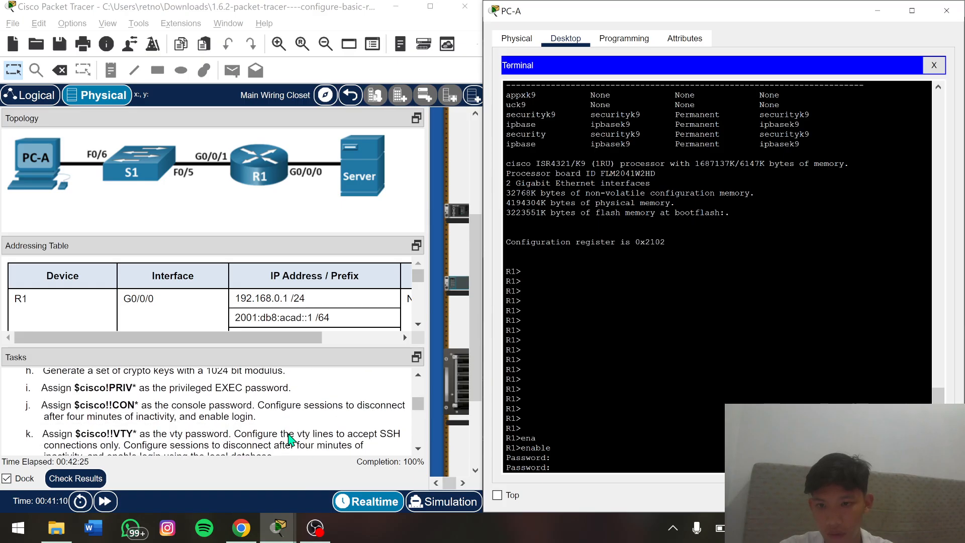
left_click(80, 388)
mouse_move(75, 388)
left_mouse_down()
mouse_move(139, 388)
mouse_move(74, 386)
left_mouse_up()
right_click(75, 388)
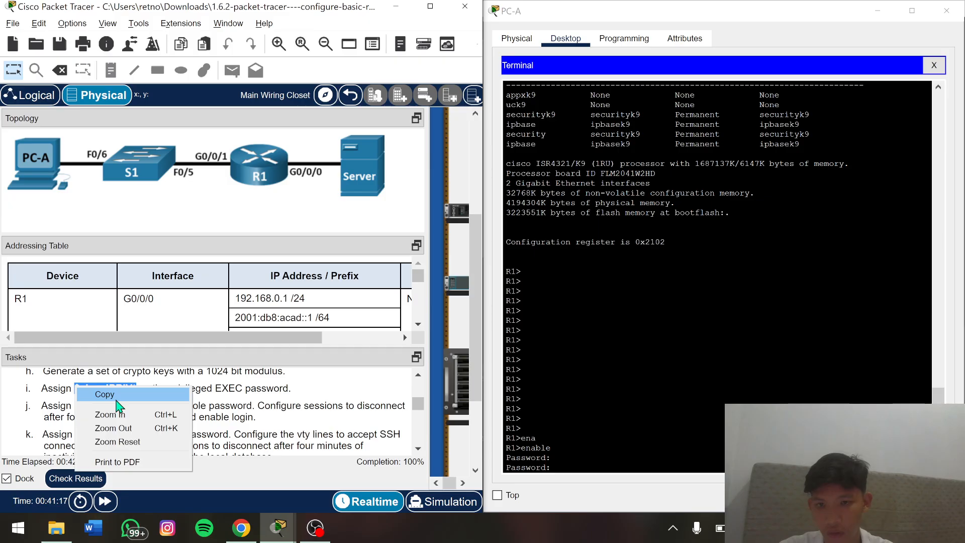
left_click(101, 393)
Paste the privileged EXEC password at R1's enable password prompt and submit it
left_click(563, 464)
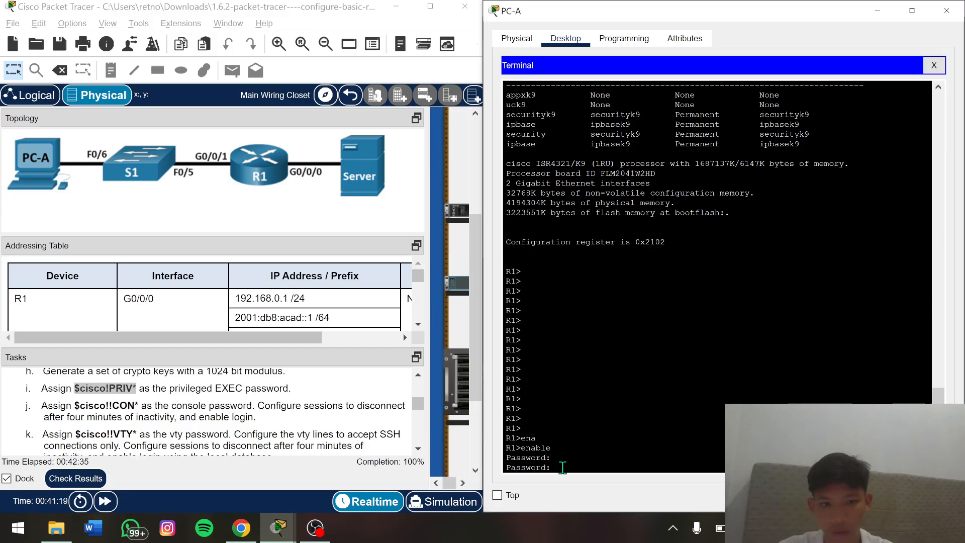
right_click(558, 466)
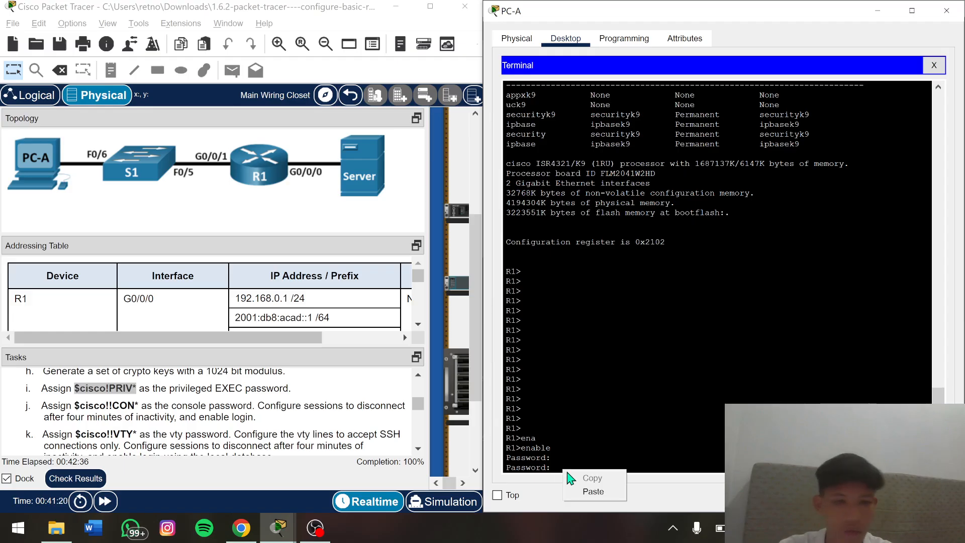
left_click(585, 494)
key("Return")
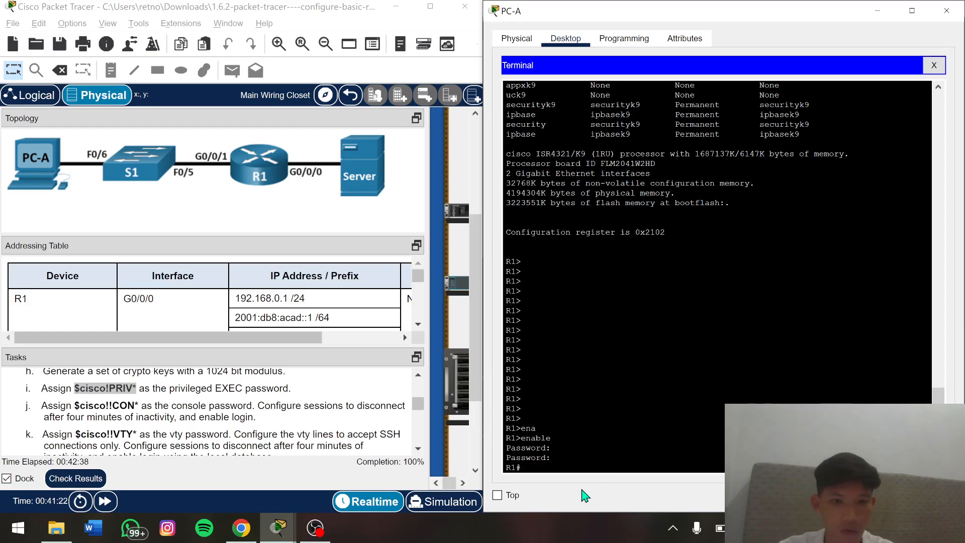
Return to task b on filtering and run show version | include register on R1
scroll(271, 454, "down", 8)
scroll(271, 454, "down", 5)
scroll(271, 454, "up", 3)
scroll(271, 454, "up", 3)
scroll(271, 452, "down", 4)
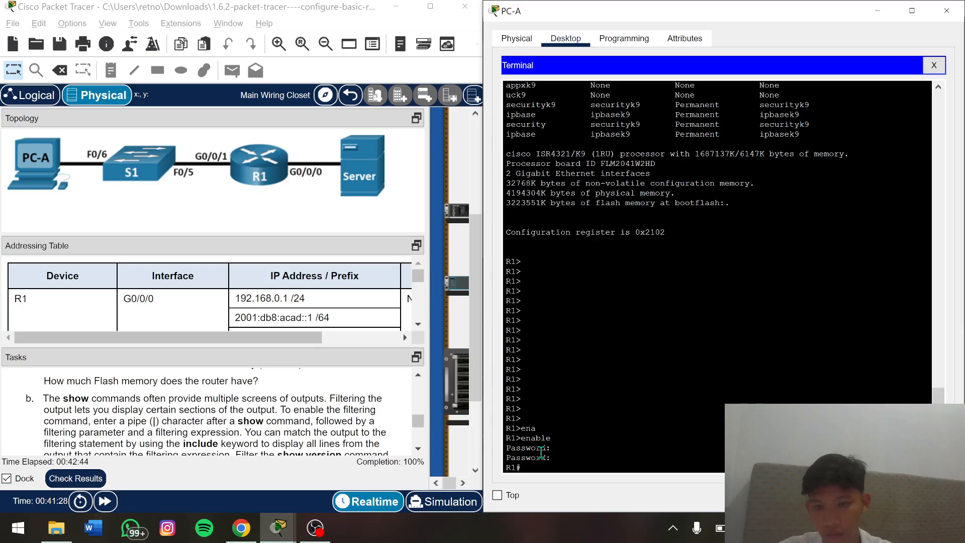
type("sh")
key("Tab")
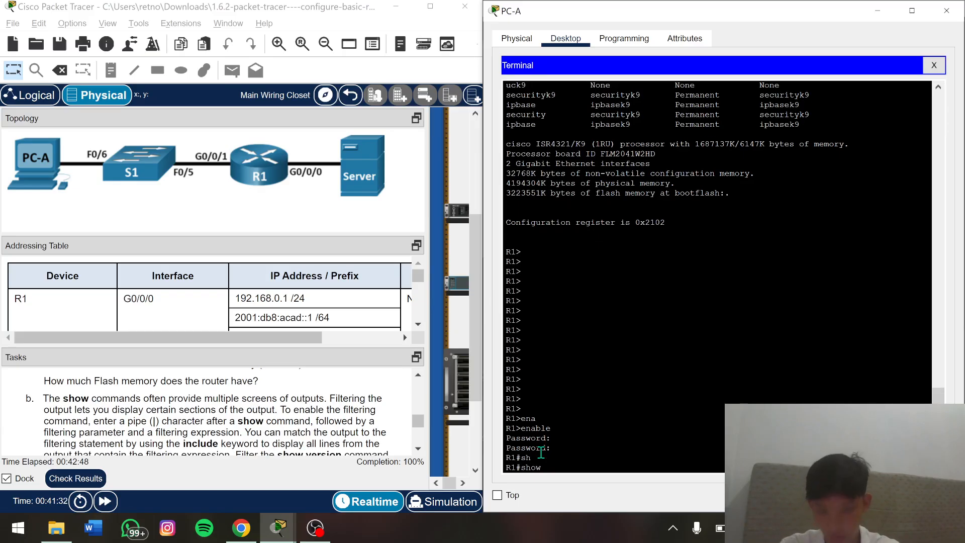
type("ve")
key("Tab")
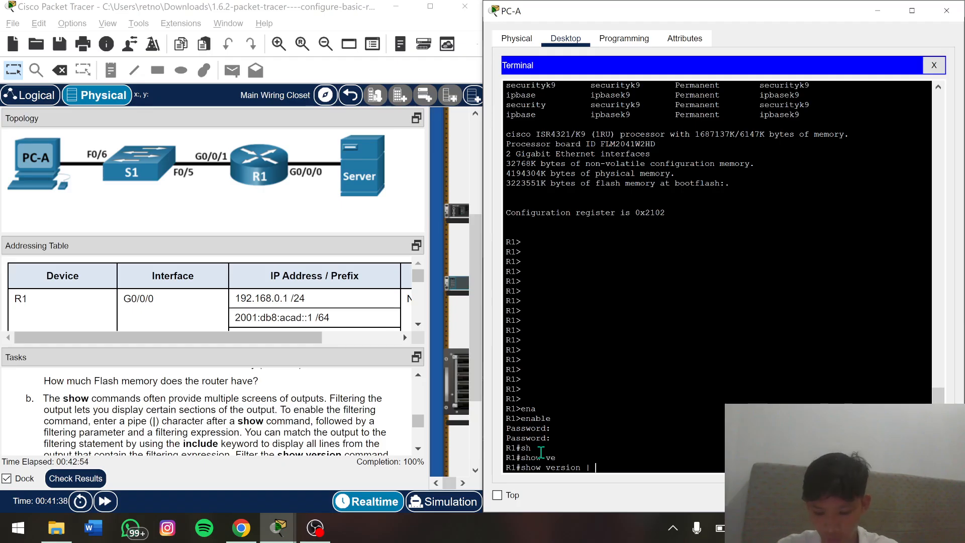
type("| in")
key("Tab")
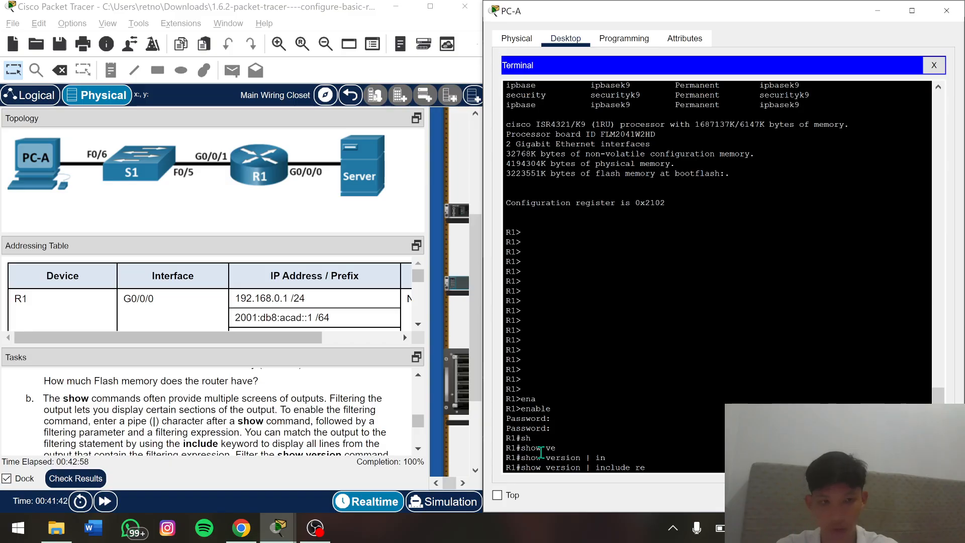
type("re")
key("Tab")
type("gister")
key("Return")
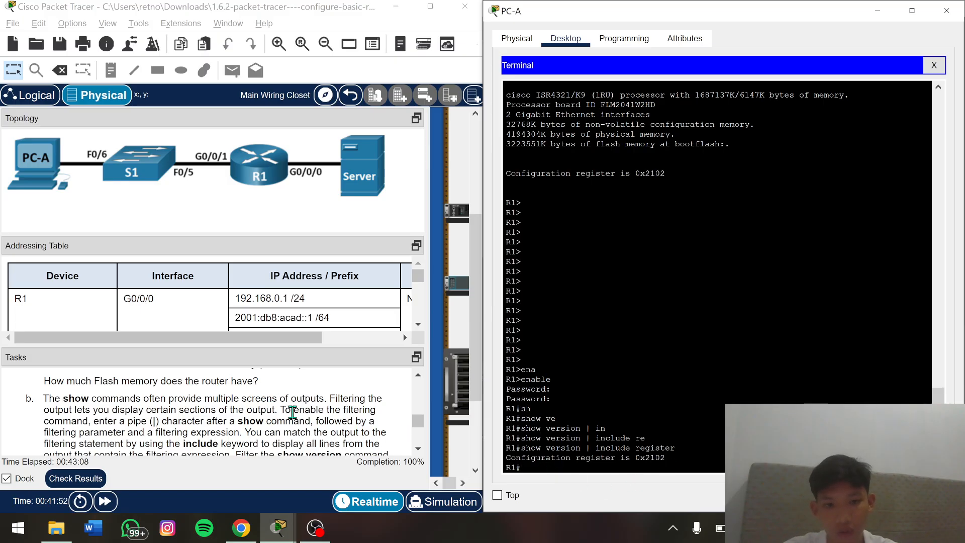
Read the question about booting with configuration register 0x2142 and the Step 3 startup configuration task
scroll(266, 410, "down", 5)
scroll(262, 414, "up", 1)
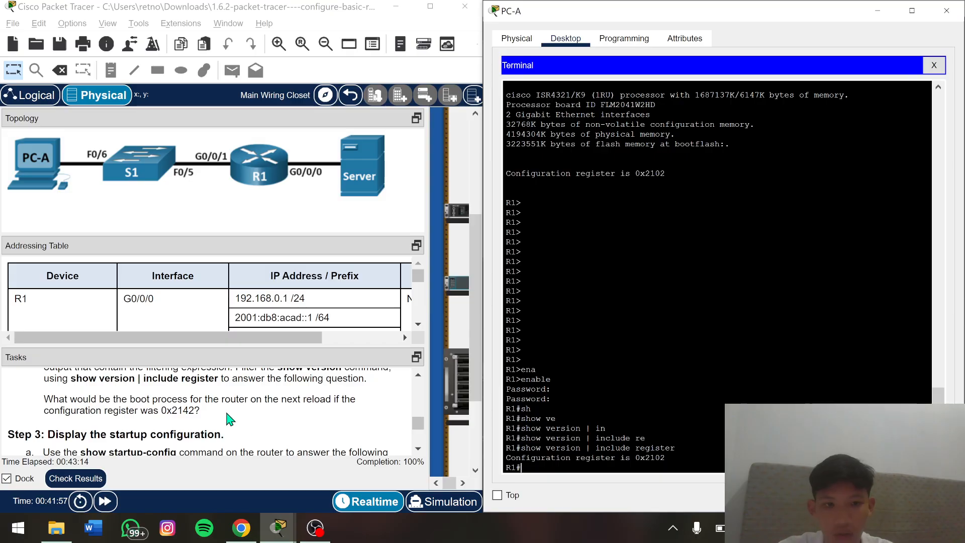
scroll(204, 420, "down", 1)
scroll(203, 420, "down", 2)
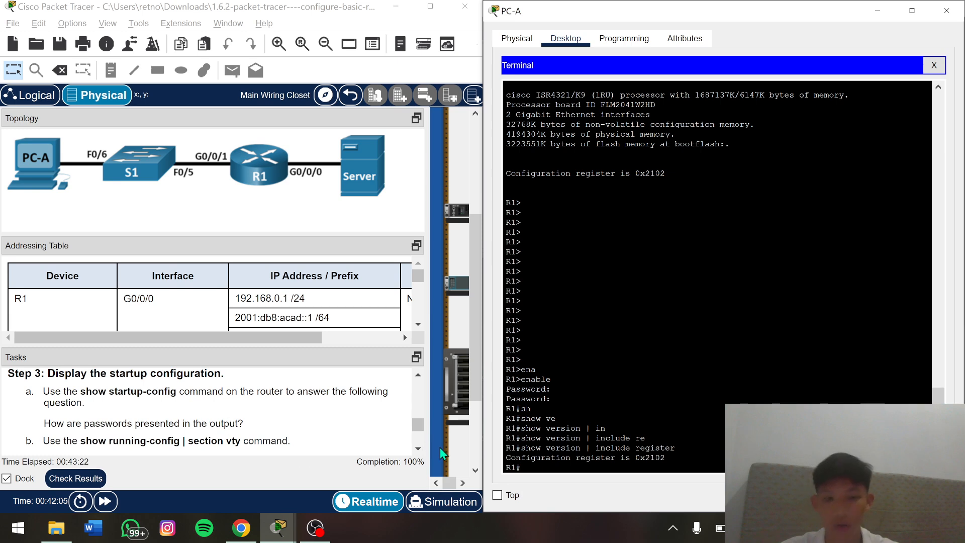
Try to display R1's startup configuration with the abbreviated command show st
type("shp")
key("Tab")
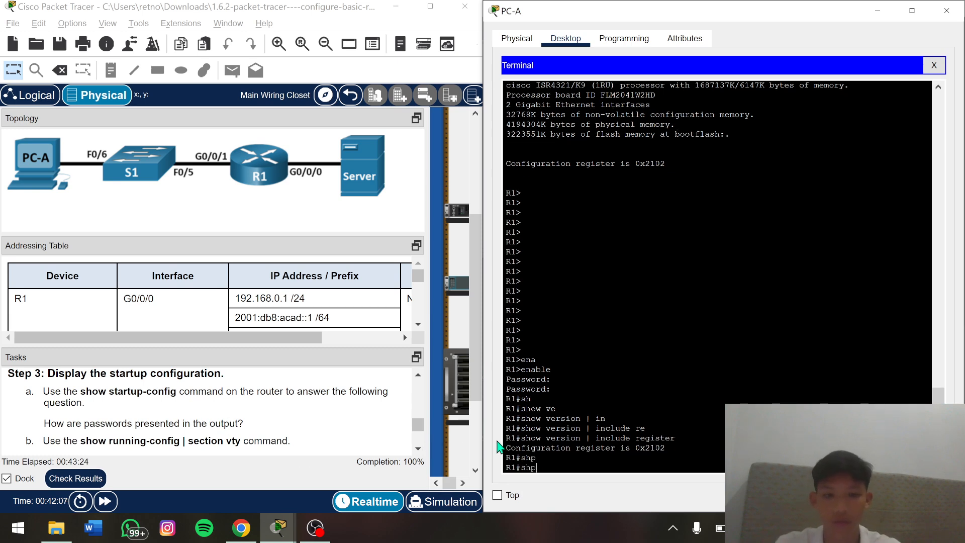
key("Tab")
type("st")
key("Tab")
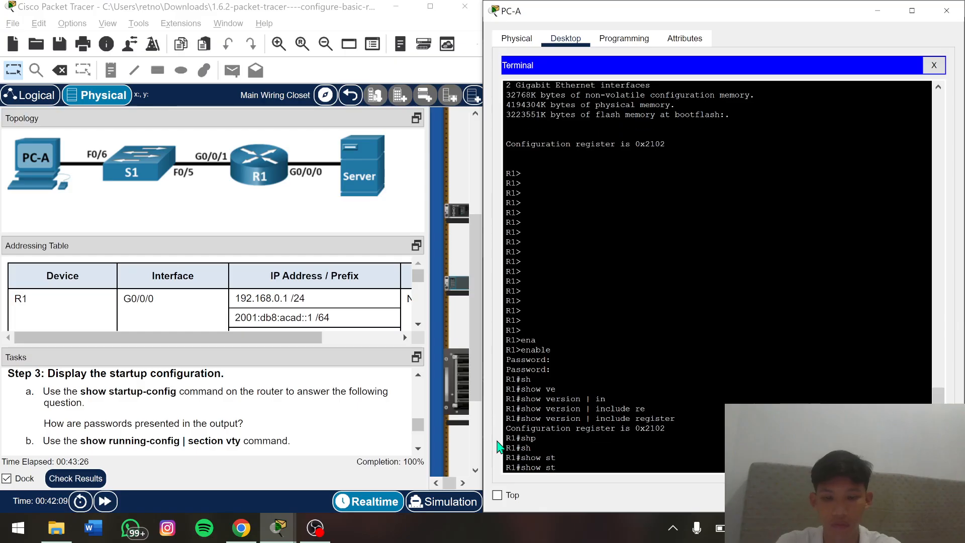
key("Return")
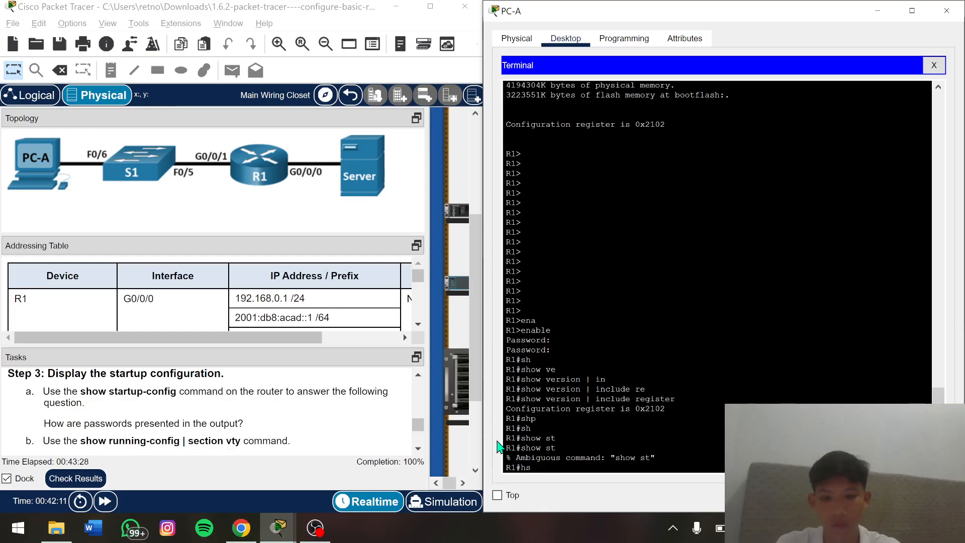
Display R1's startup configuration with the command show start
type("sh")
key("Tab")
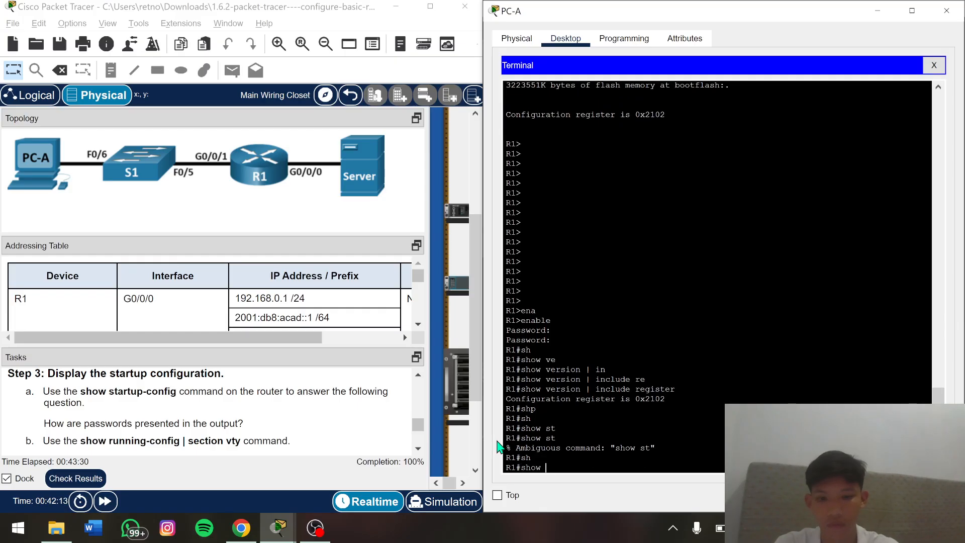
type("sta")
key("Tab")
key("Tab")
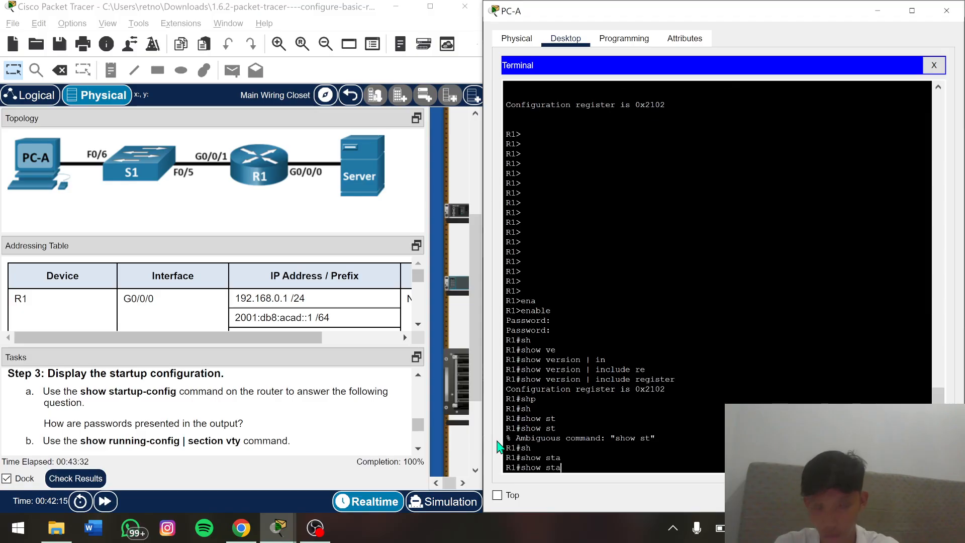
type("rt")
key("Return")
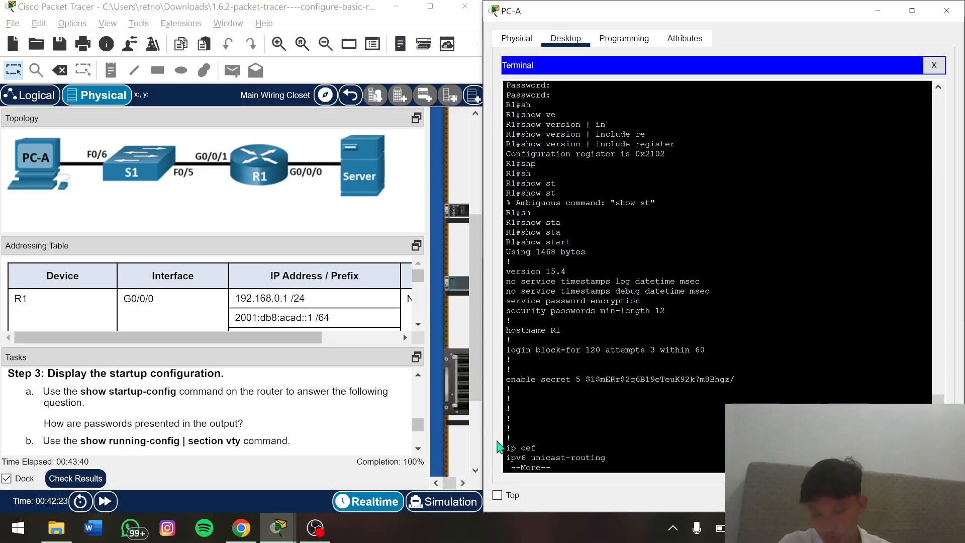
Page through the rest of the startup configuration output until the R1 prompt returns
scroll(296, 394, "down", 1)
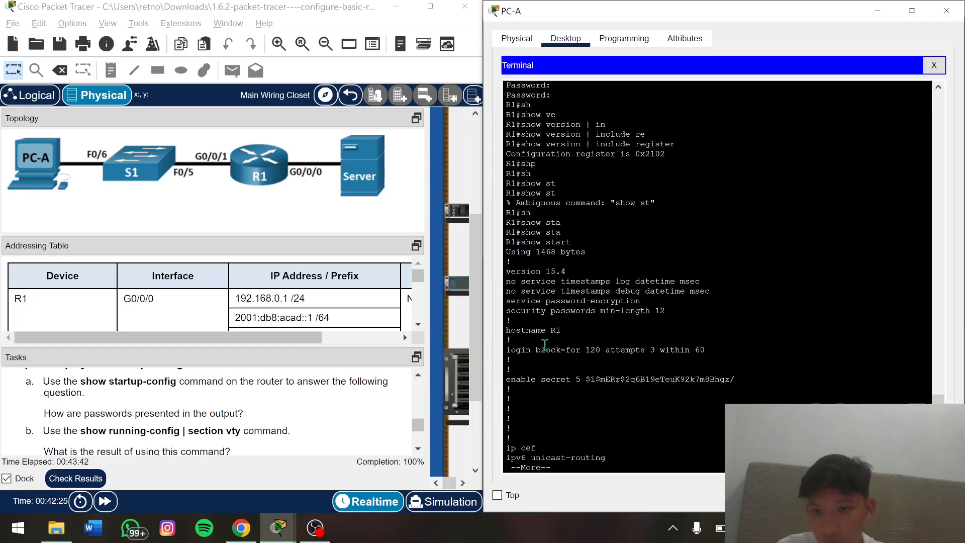
key("Return")
key("Return")
key("Return")
key("Return")
key("Return")
key("Return")
key("Return")
key("Return")
key("Return")
key("Return")
key("Return")
key("Return")
key("Return")
key("Return")
key("Return")
key("Return")
key("Return")
key("Return")
key("Return")
key("Return")
key("Return")
key("Return")
key("Return")
key("Return")
key("Return")
key("Return")
key("Return")
key("Return")
key("Return")
key("Return")
key("Return")
key("Return")
key("Return")
key("Return")
key("Return")
key("Return")
key("Return")
key("Return")
key("Return")
key("Return")
key("Return")
key("Return")
key("Return")
key("Return")
key("Return")
key("Return")
key("Return")
key("Return")
key("Return")
Examine how passwords are presented in the startup configuration and return to the newest R1 prompt
scroll(542, 242, "up", 6)
scroll(542, 243, "up", 4)
scroll(595, 222, "up", 7)
scroll(595, 221, "up", 10)
scroll(594, 221, "up", 2)
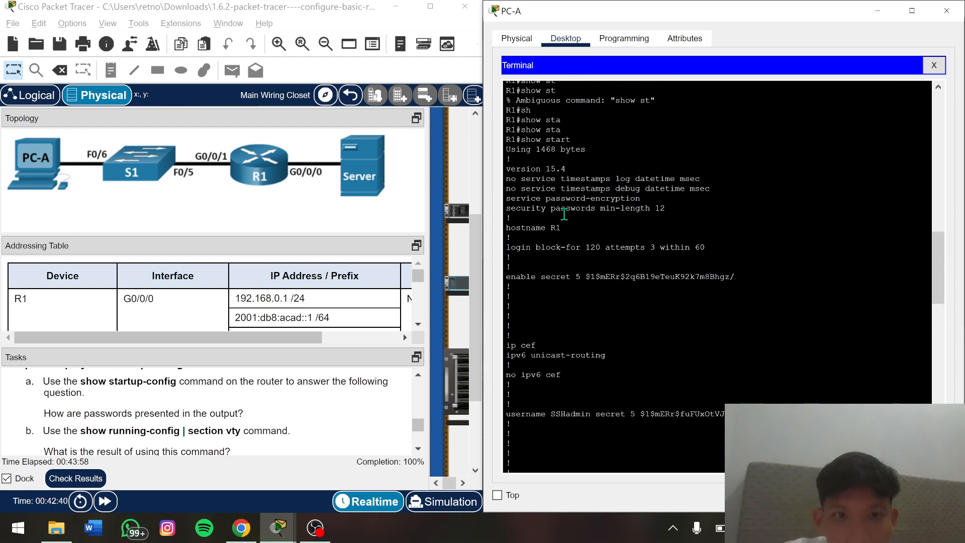
scroll(564, 214, "down", 20)
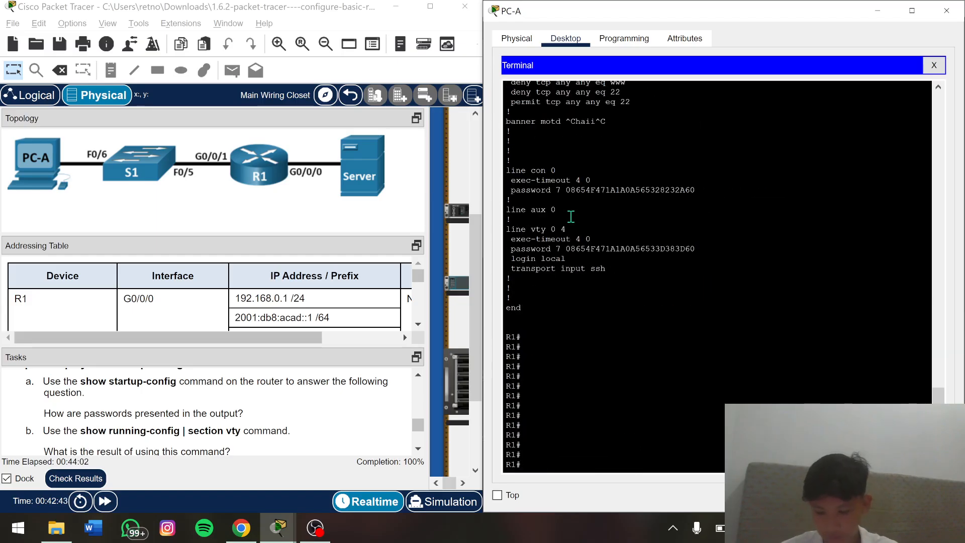
Display R1's vty line configuration with show running-config | section vty
type("sh")
key("Tab")
type("r")
key("Tab")
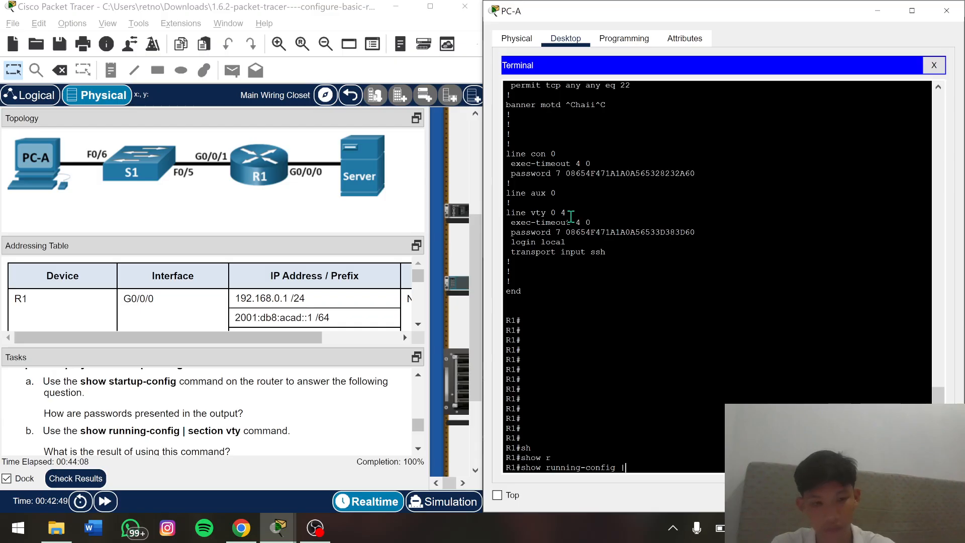
type("| se")
key("Tab")
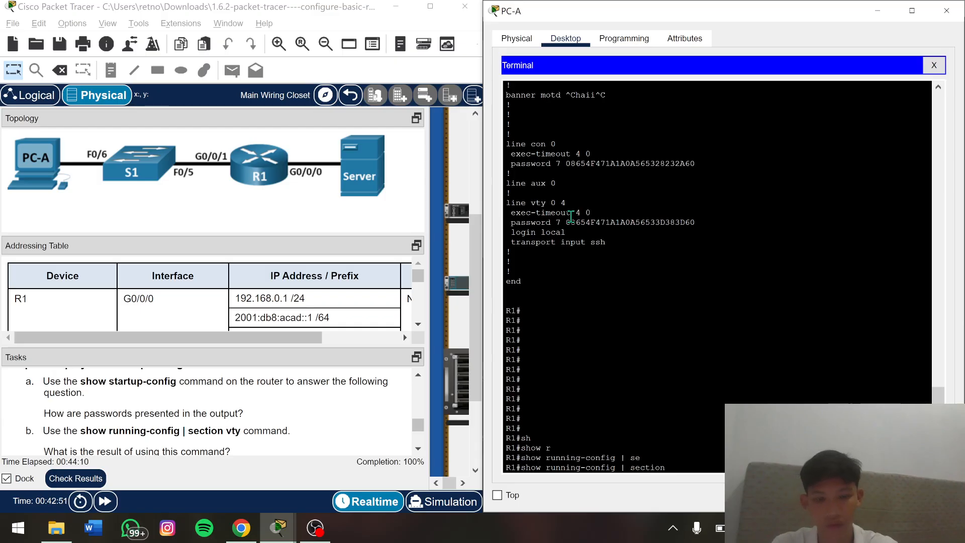
type("vt")
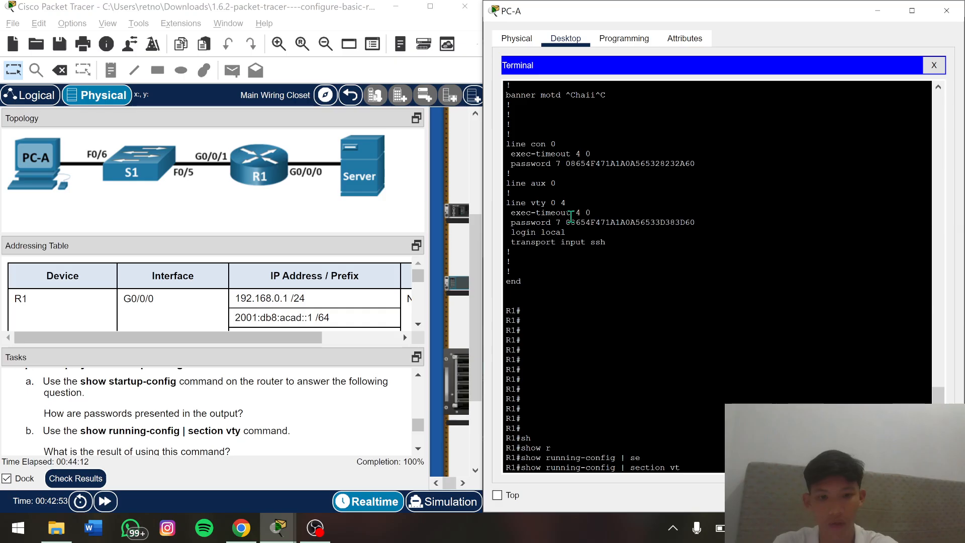
type("y")
key("Tab")
key("Return")
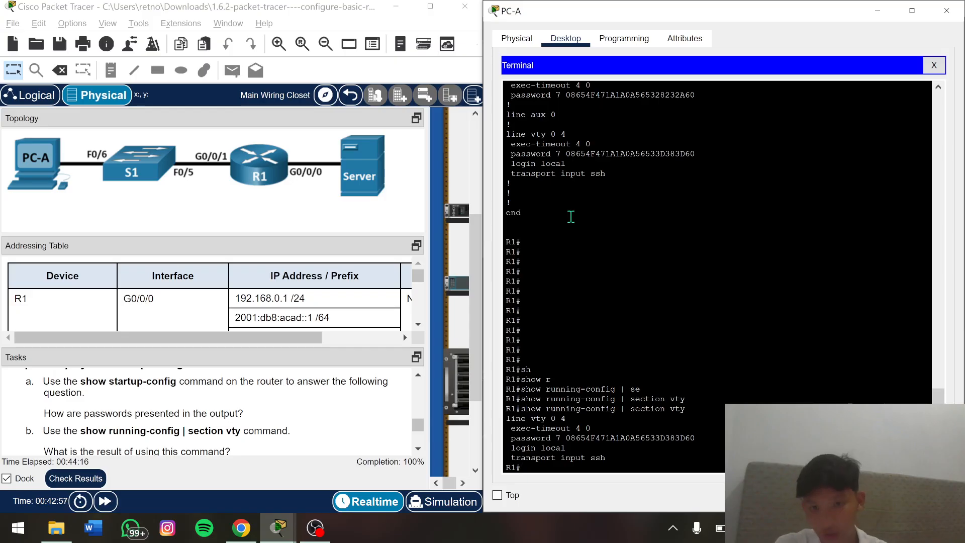
Go on to Step 4 of the tasks and display R1's routing table with show ip route
scroll(233, 410, "down", 1)
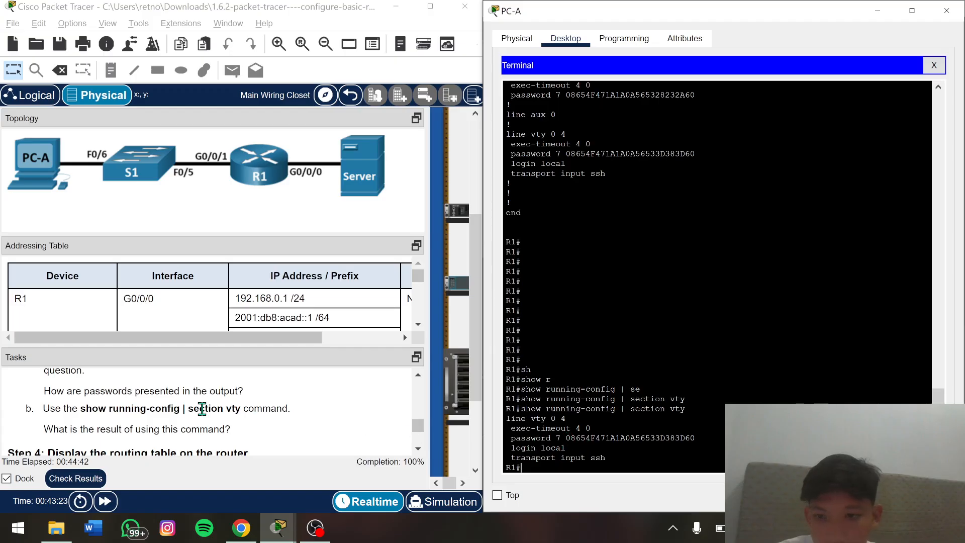
scroll(202, 409, "down", 1)
scroll(202, 408, "down", 1)
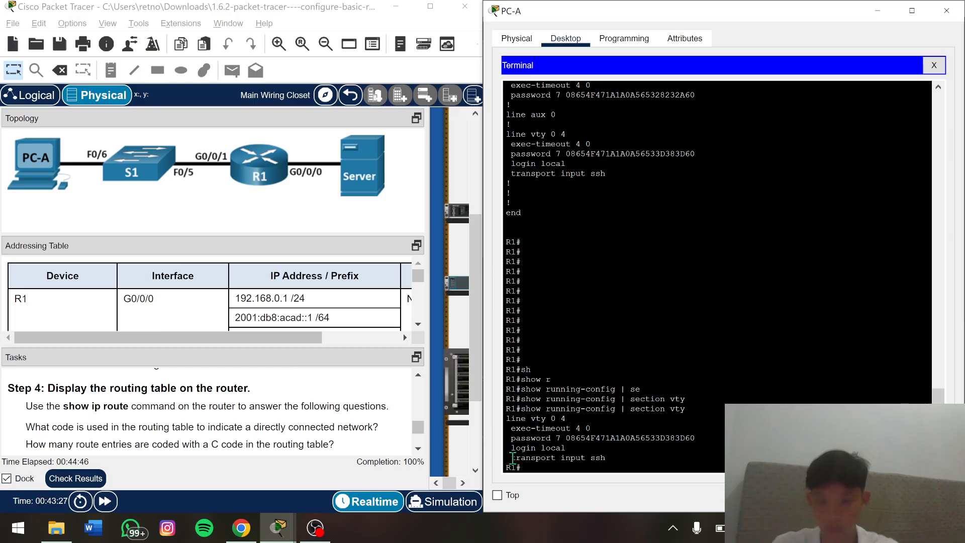
type("sh")
key("Tab")
type("ip")
key("Tab")
type("ro")
key("Tab")
key("Return")
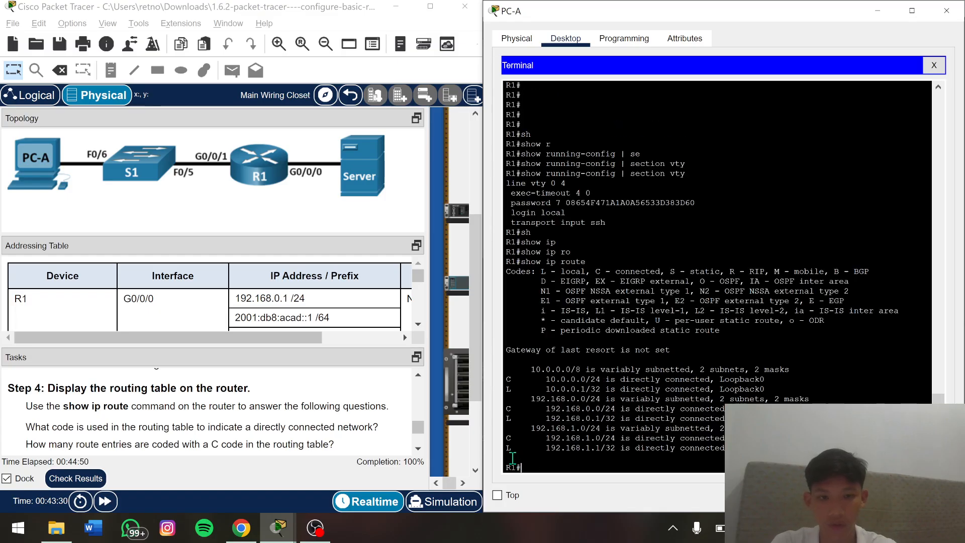
Bring the full routing table into view and examine its C-coded route entries for the Step 4 questions
key("Return")
key("Return")
key("Return")
key("Return")
key("Return")
key("Return")
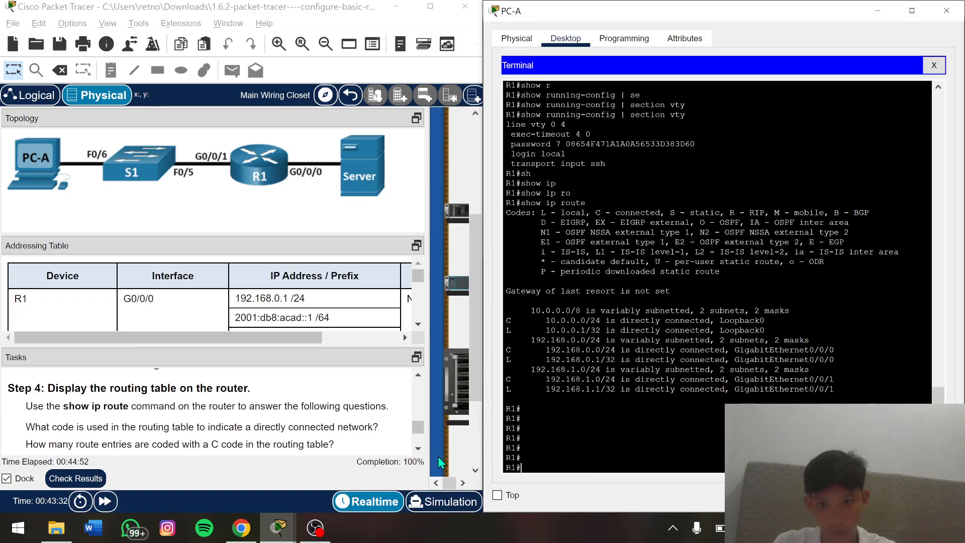
scroll(236, 402, "down", 1)
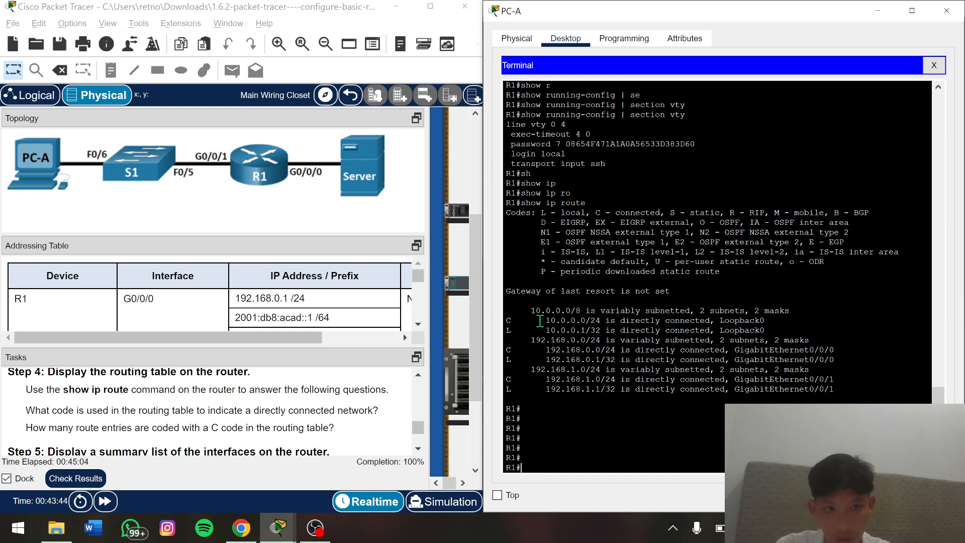
left_click_drag(541, 320, 760, 320)
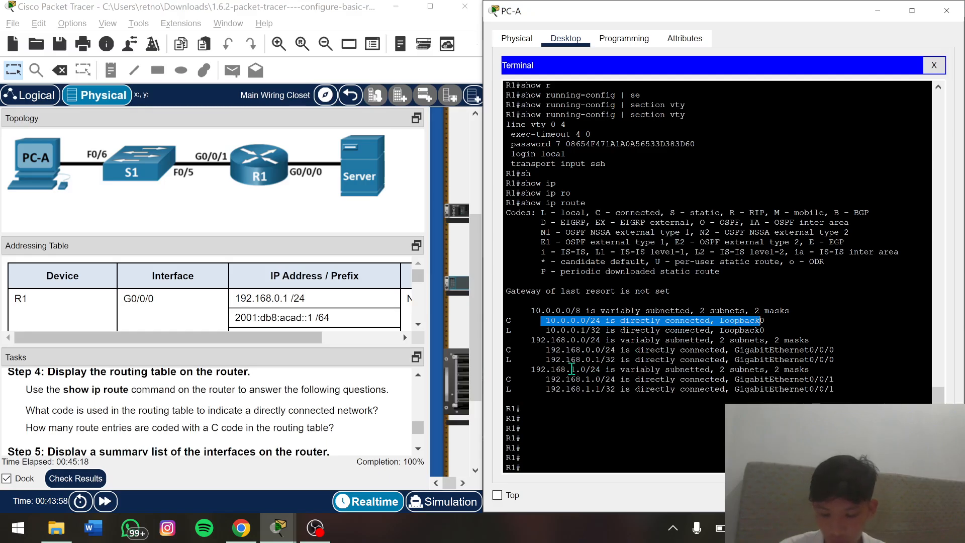
left_click(615, 415)
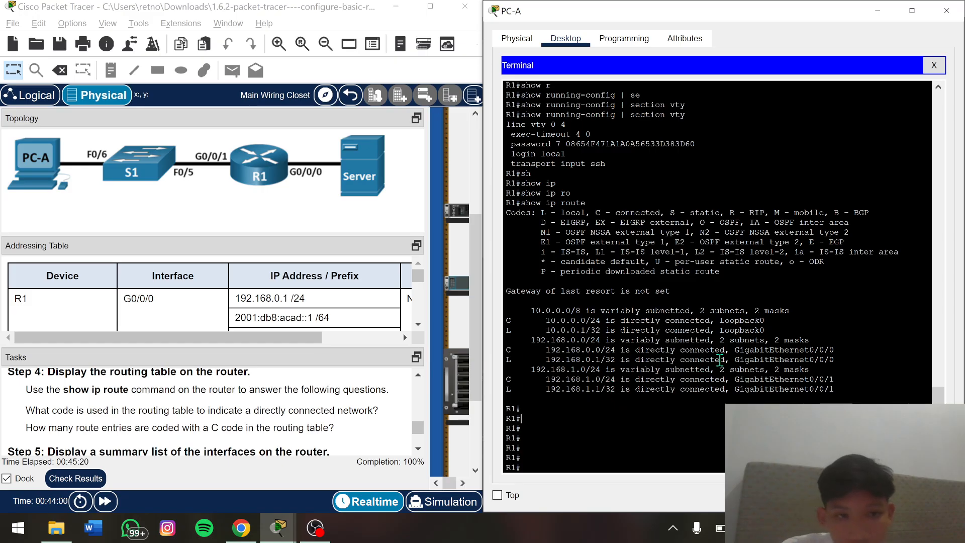
scroll(627, 347, "down", 1)
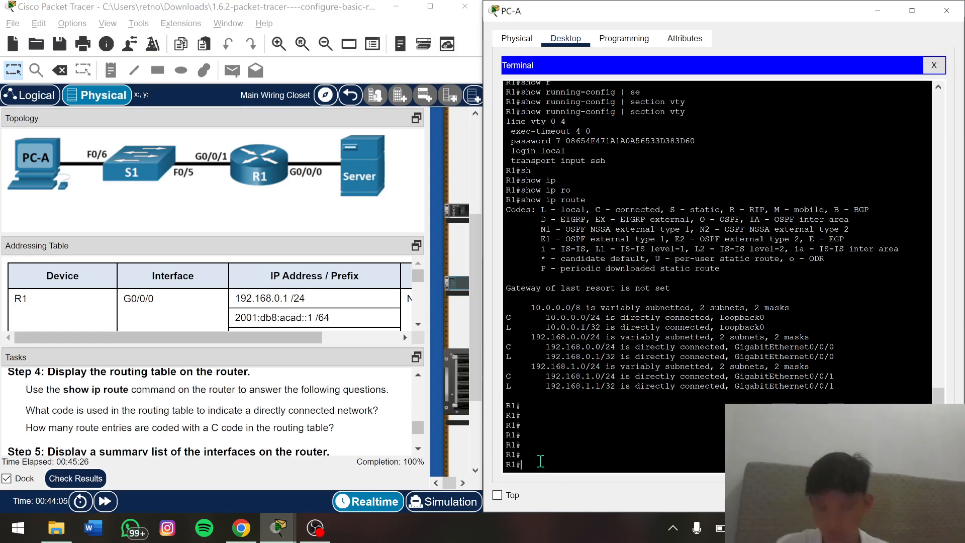
Display R1's IPv6 interface summary with show ipv6 interface brief
type("s")
key("Return")
type("sho")
key("Tab")
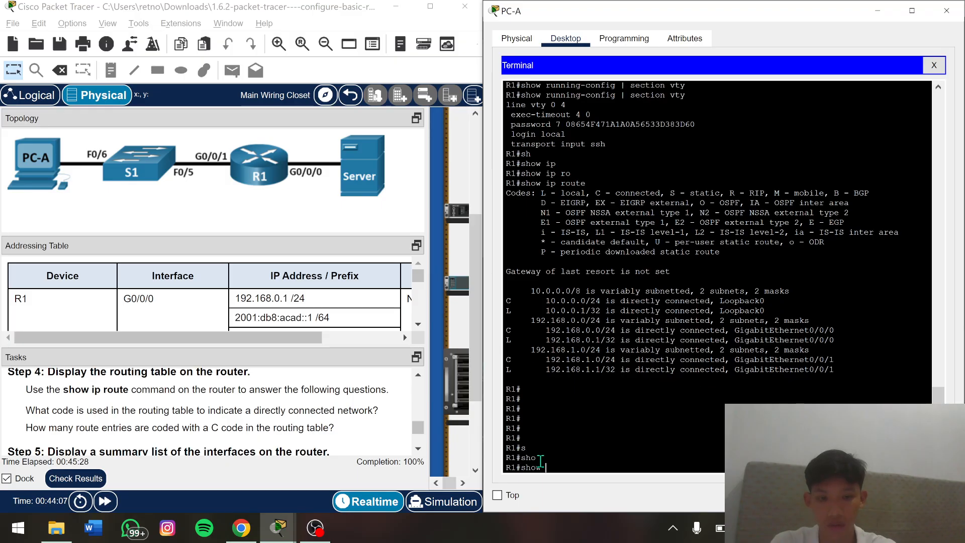
type("p")
key("Tab")
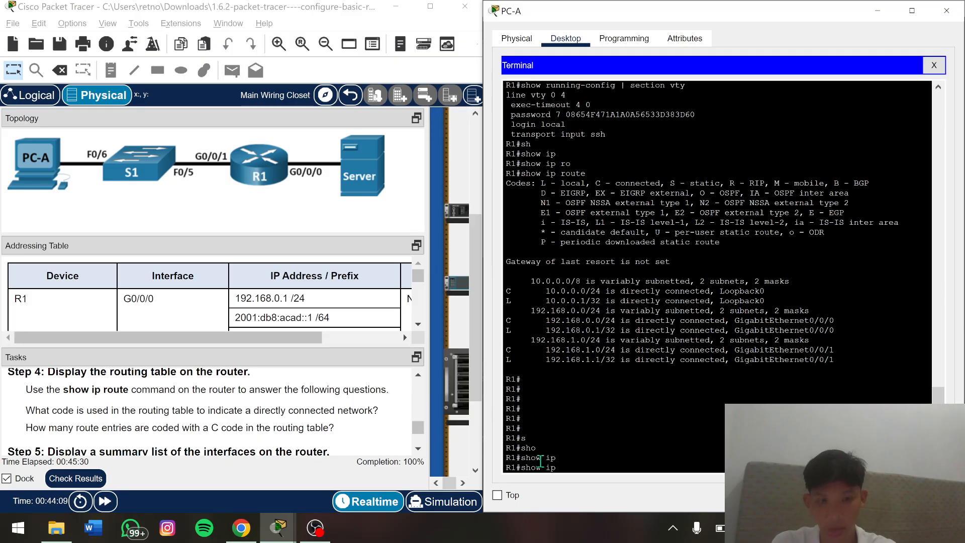
type("v")
key("Tab")
type("in")
key("Tab")
type("te")
key("Tab")
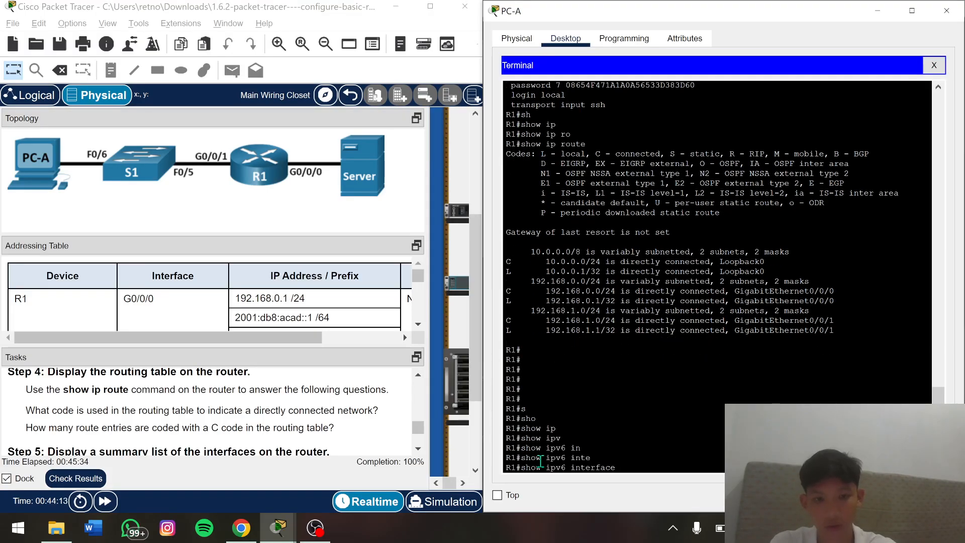
type("brie")
key("Tab")
key("Return")
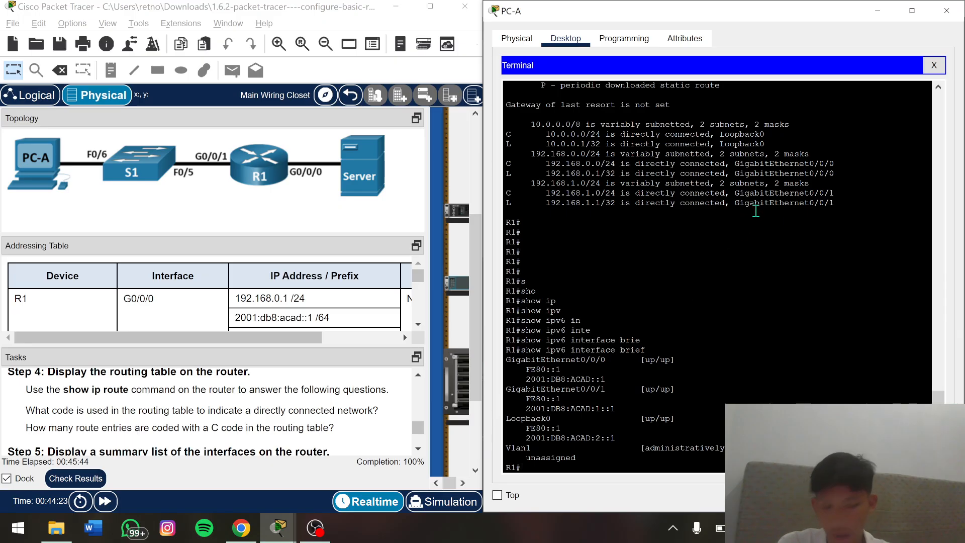
Leave PC-A's terminal session and ping R1's G0/0/0 address 192.168.0.1 from PC-A's Command Prompt, copying the address from the Addressing Table
left_click(934, 65)
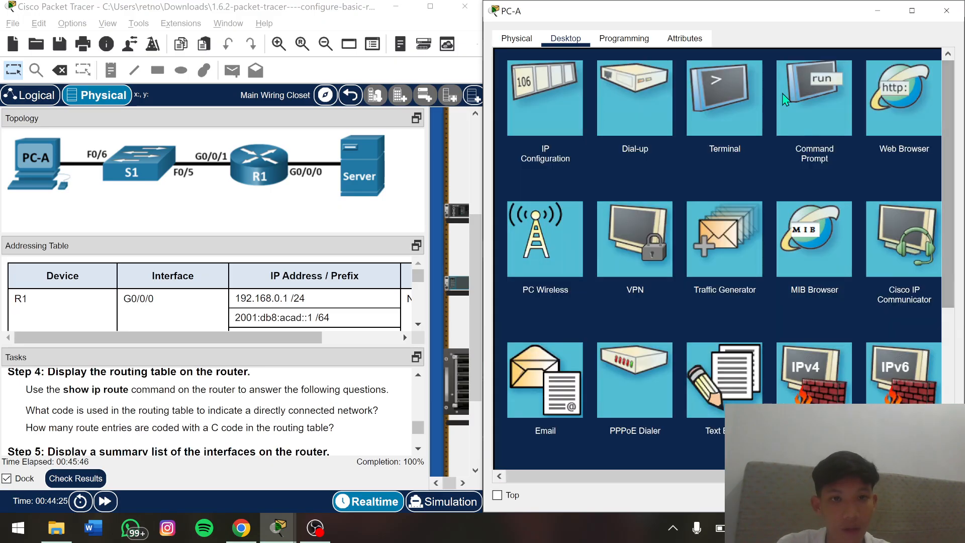
left_click(823, 124)
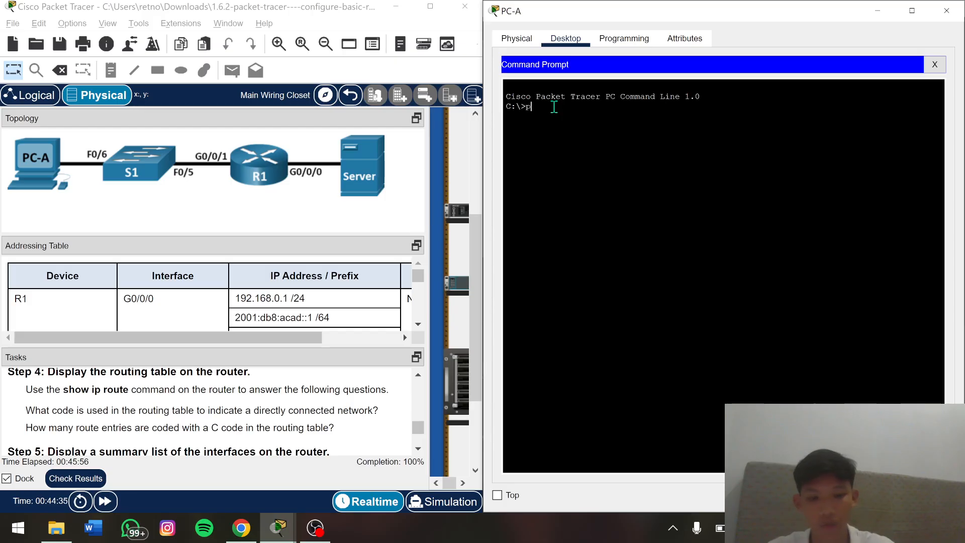
type("ng")
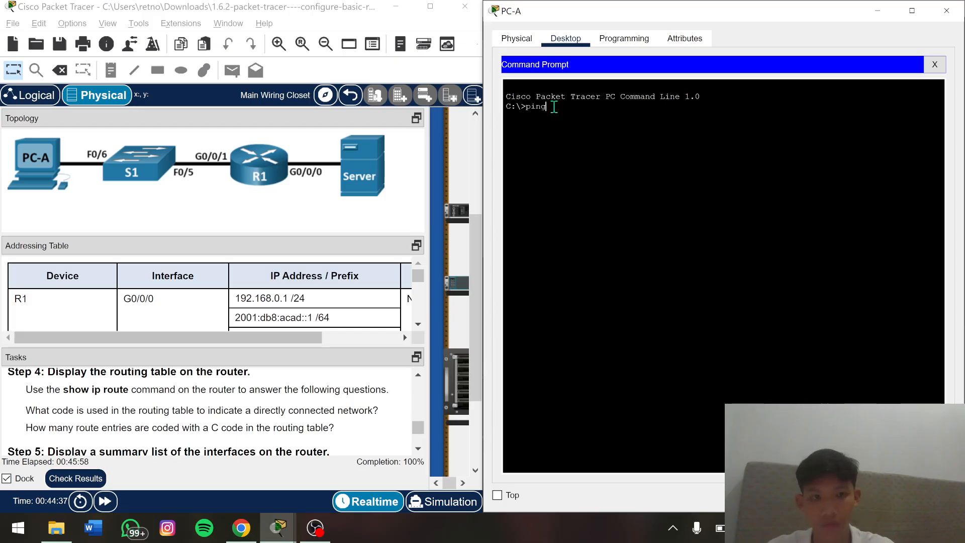
left_click(240, 298)
left_click_drag(240, 299, 290, 298)
right_click(290, 298)
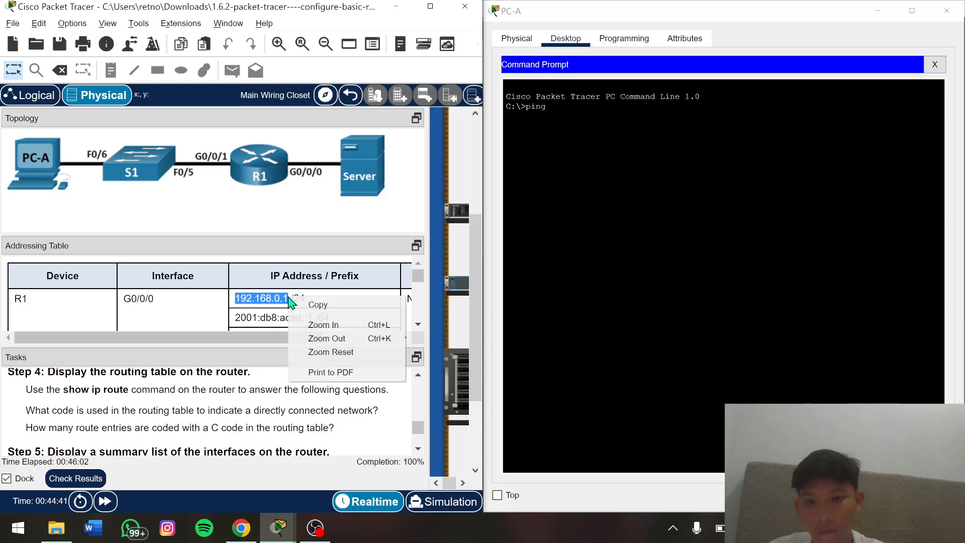
left_click(318, 305)
left_click(578, 110)
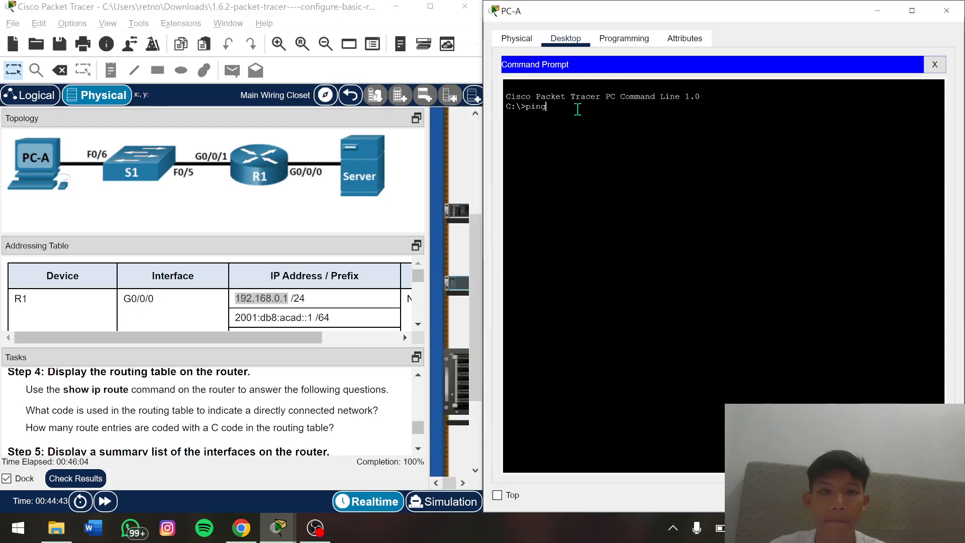
right_click(557, 110)
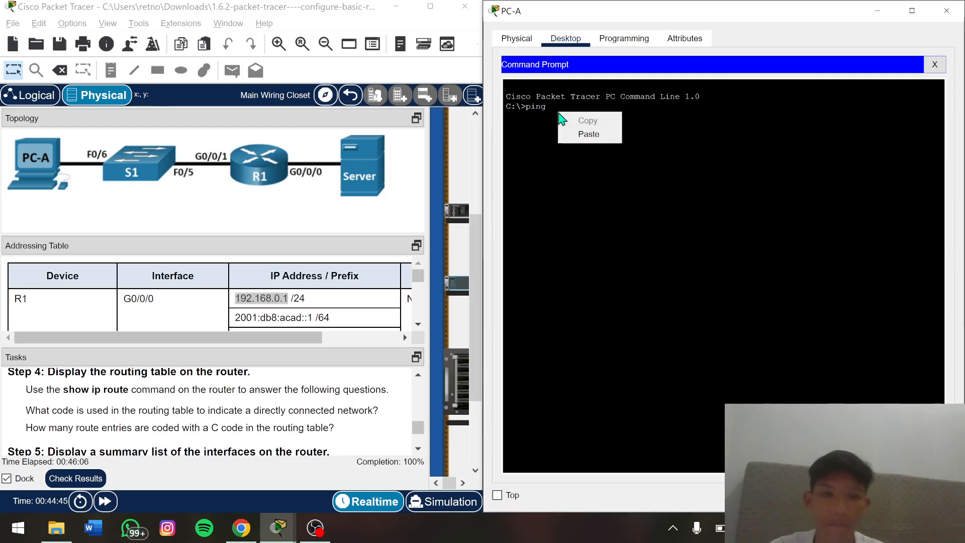
left_click(588, 141)
right_click(566, 111)
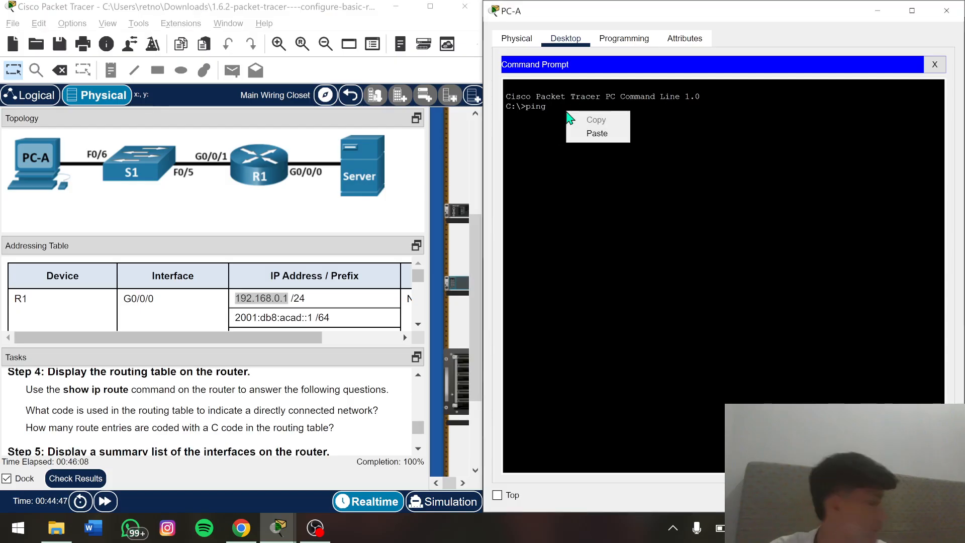
left_click(595, 133)
key("Return")
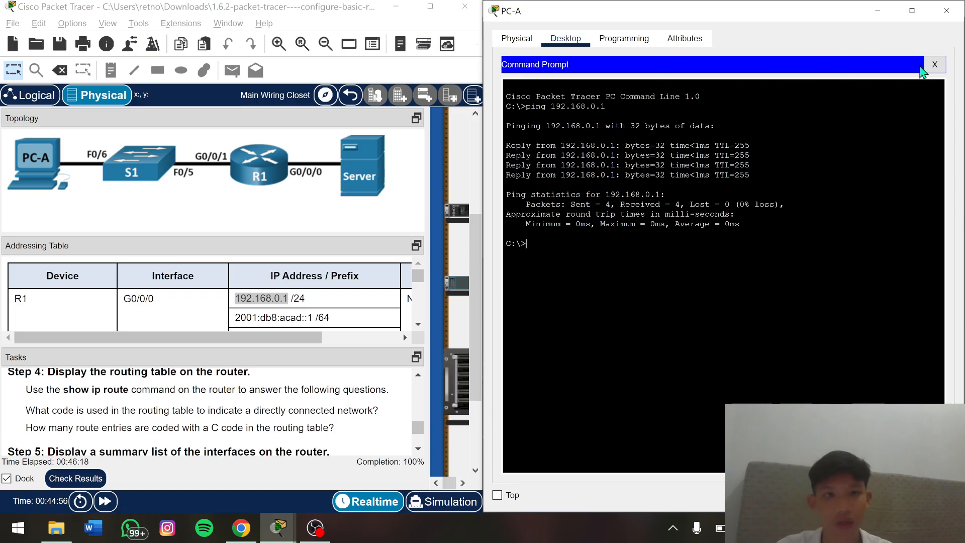
Switch to the Server and ping R1's G0/0/0 address 192.168.0.1 from its Command Prompt
key("alt+Tab")
key("alt+Tab")
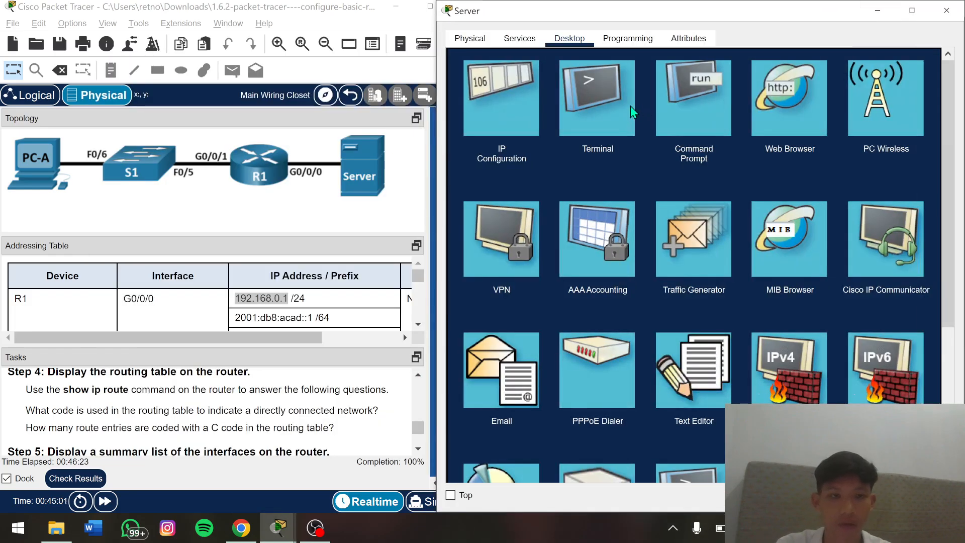
left_click(704, 107)
type("ping")
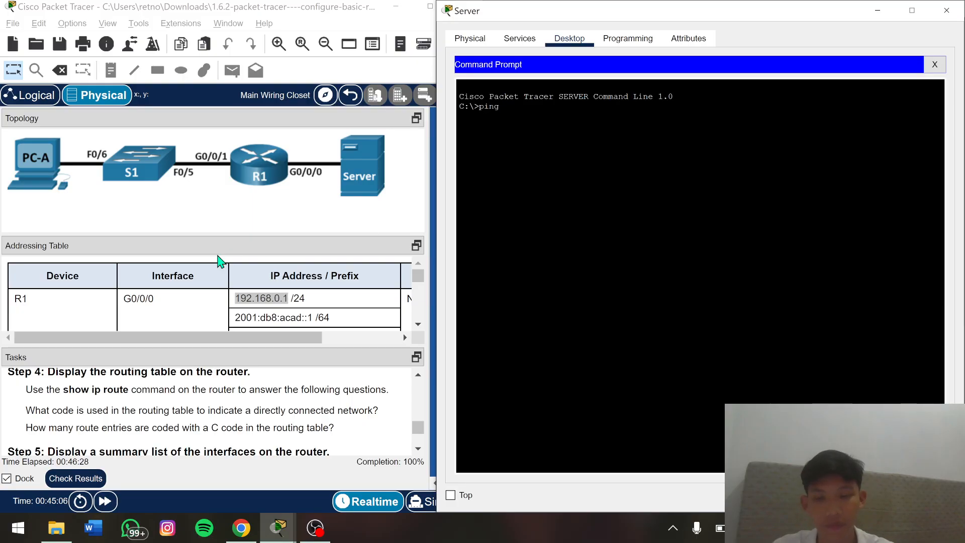
scroll(182, 317, "down", 3)
scroll(182, 317, "up", 3)
left_click_drag(288, 269, 235, 270)
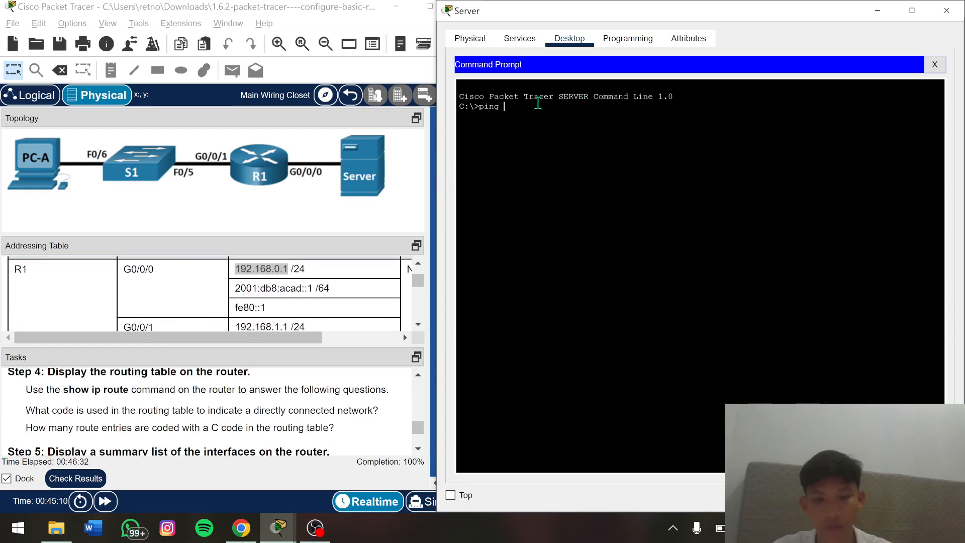
right_click(523, 108)
key("ctrl+v")
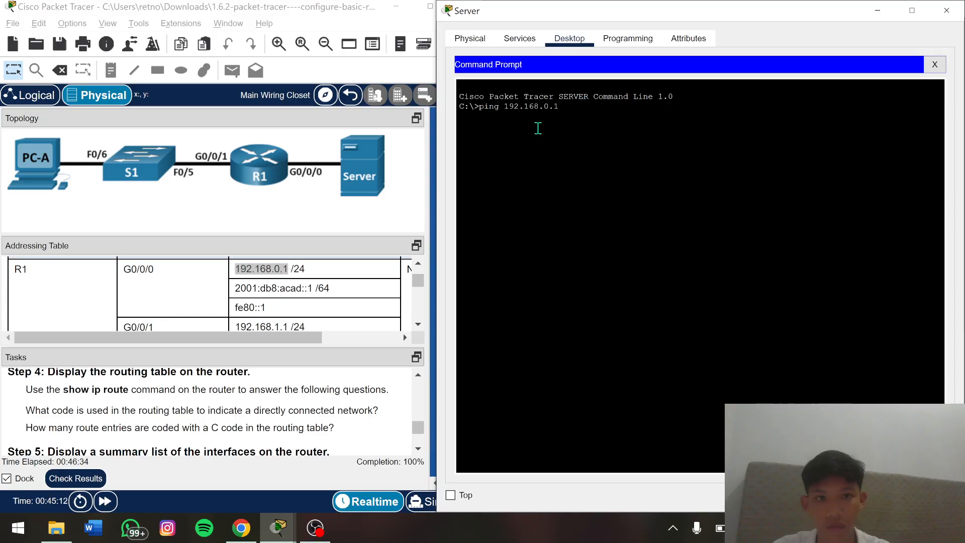
key("Return")
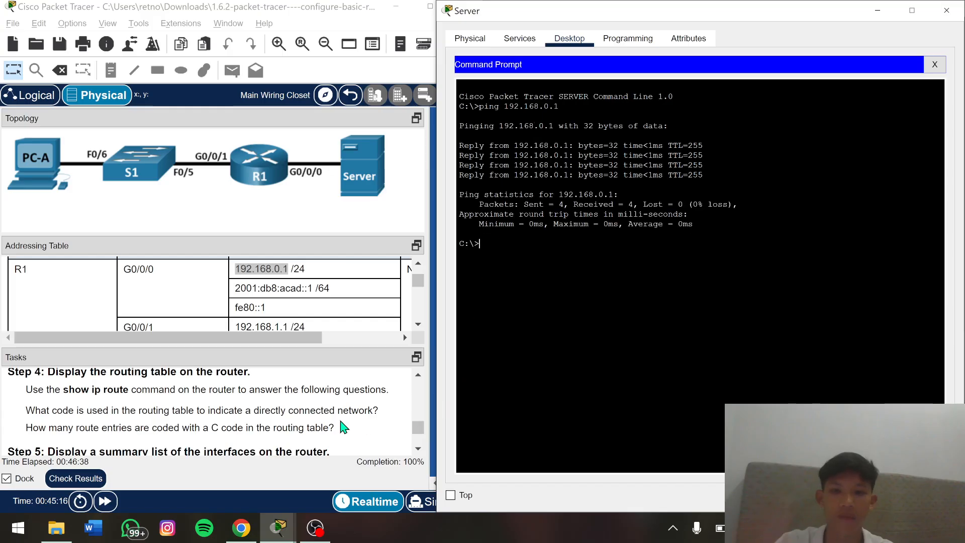
scroll(251, 425, "down", 1)
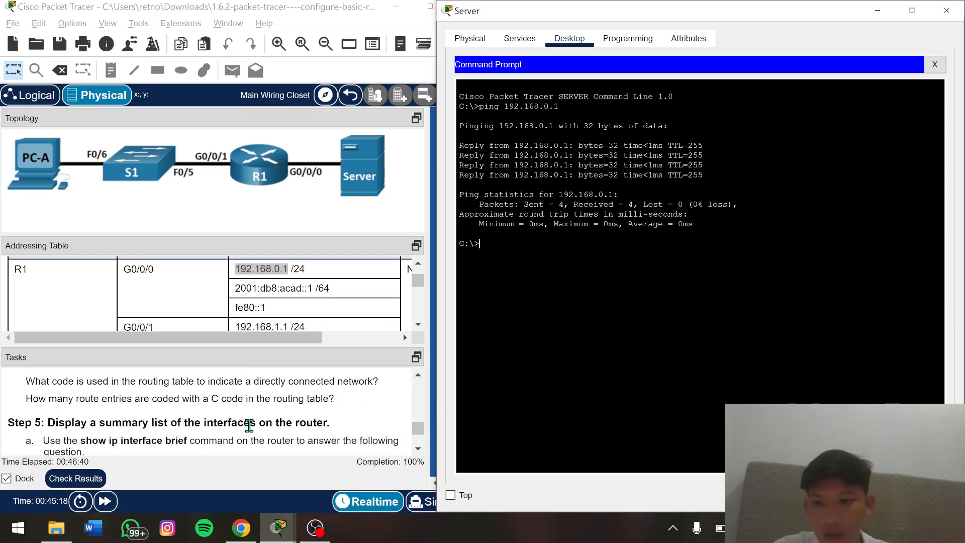
scroll(250, 425, "up", 1)
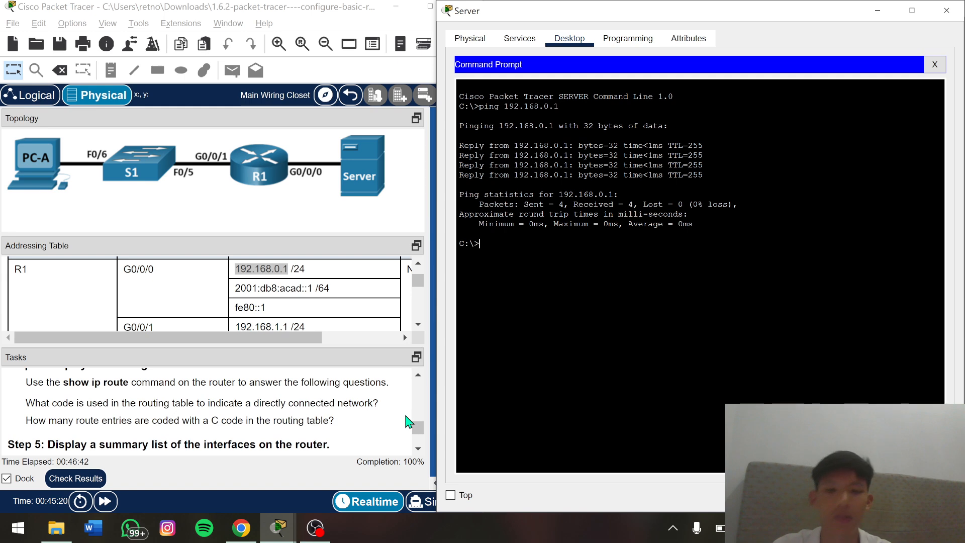